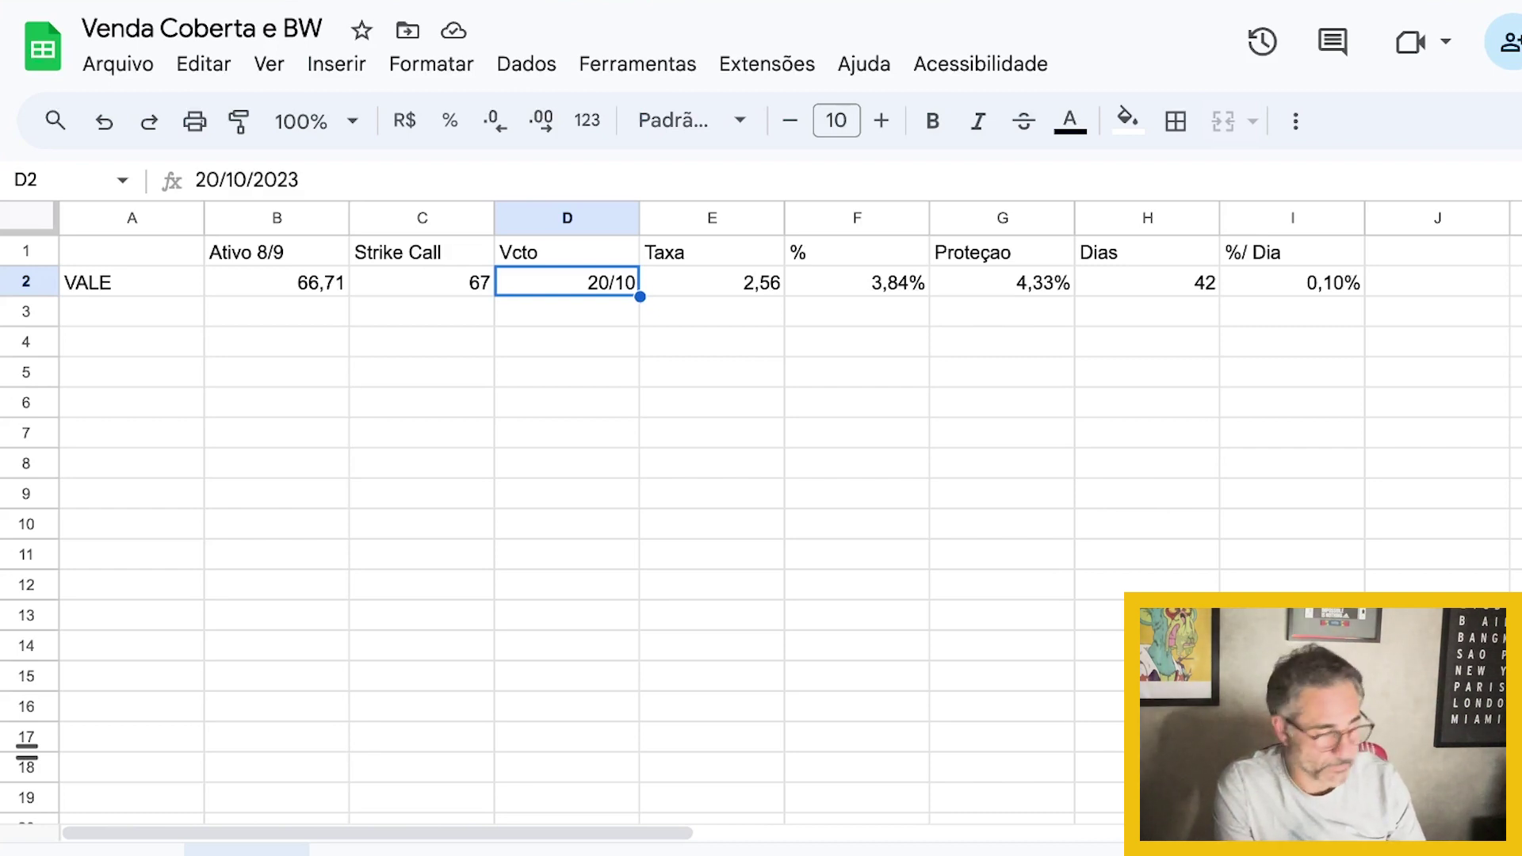
Examine the VALE asset price under Ativo 8/9 in the covered call table.
left_click(386, 466)
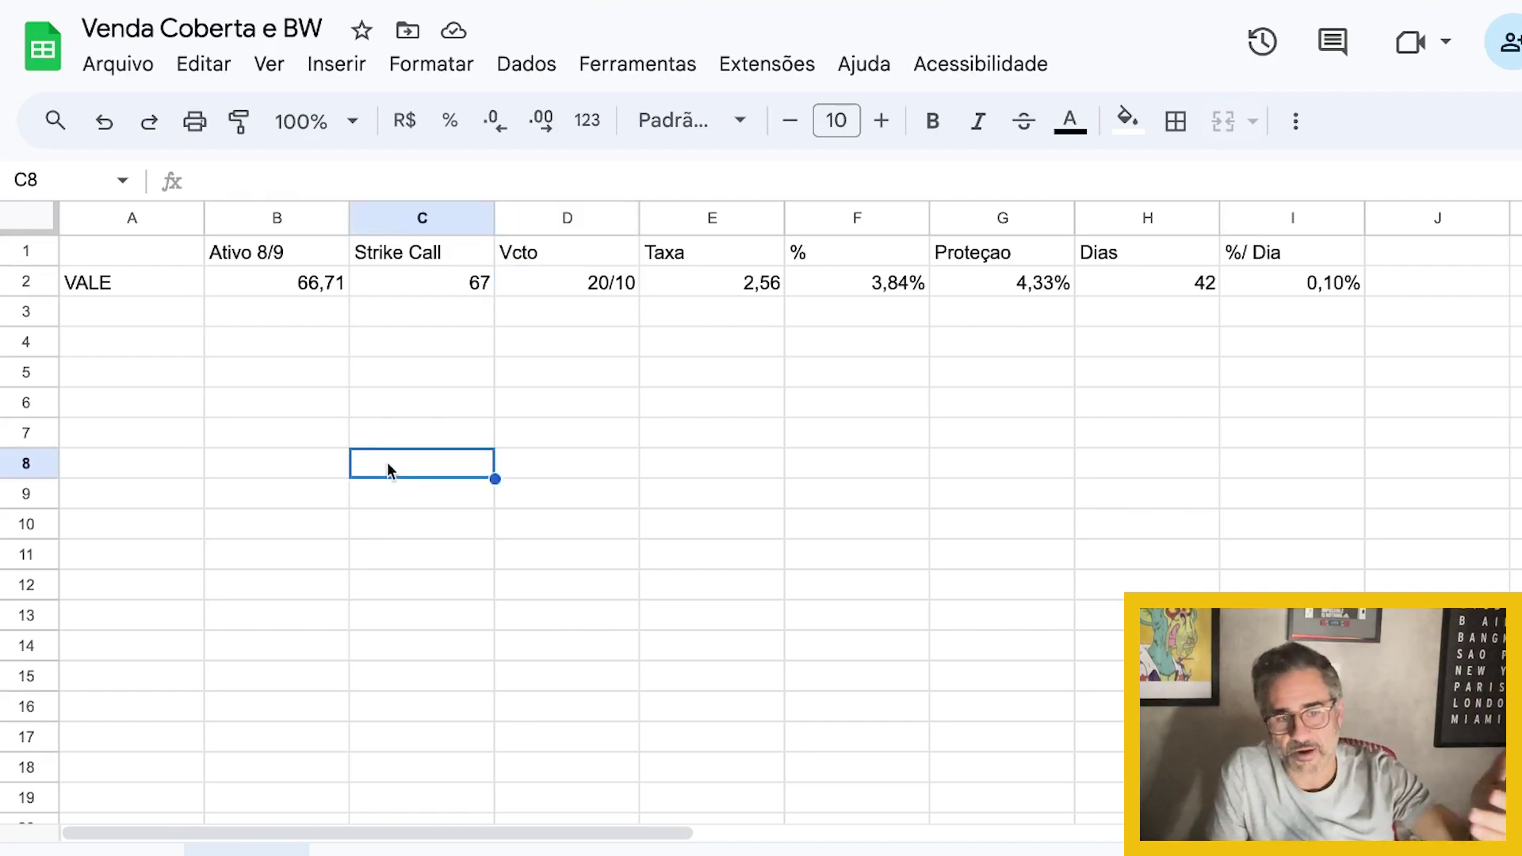
left_click(270, 410)
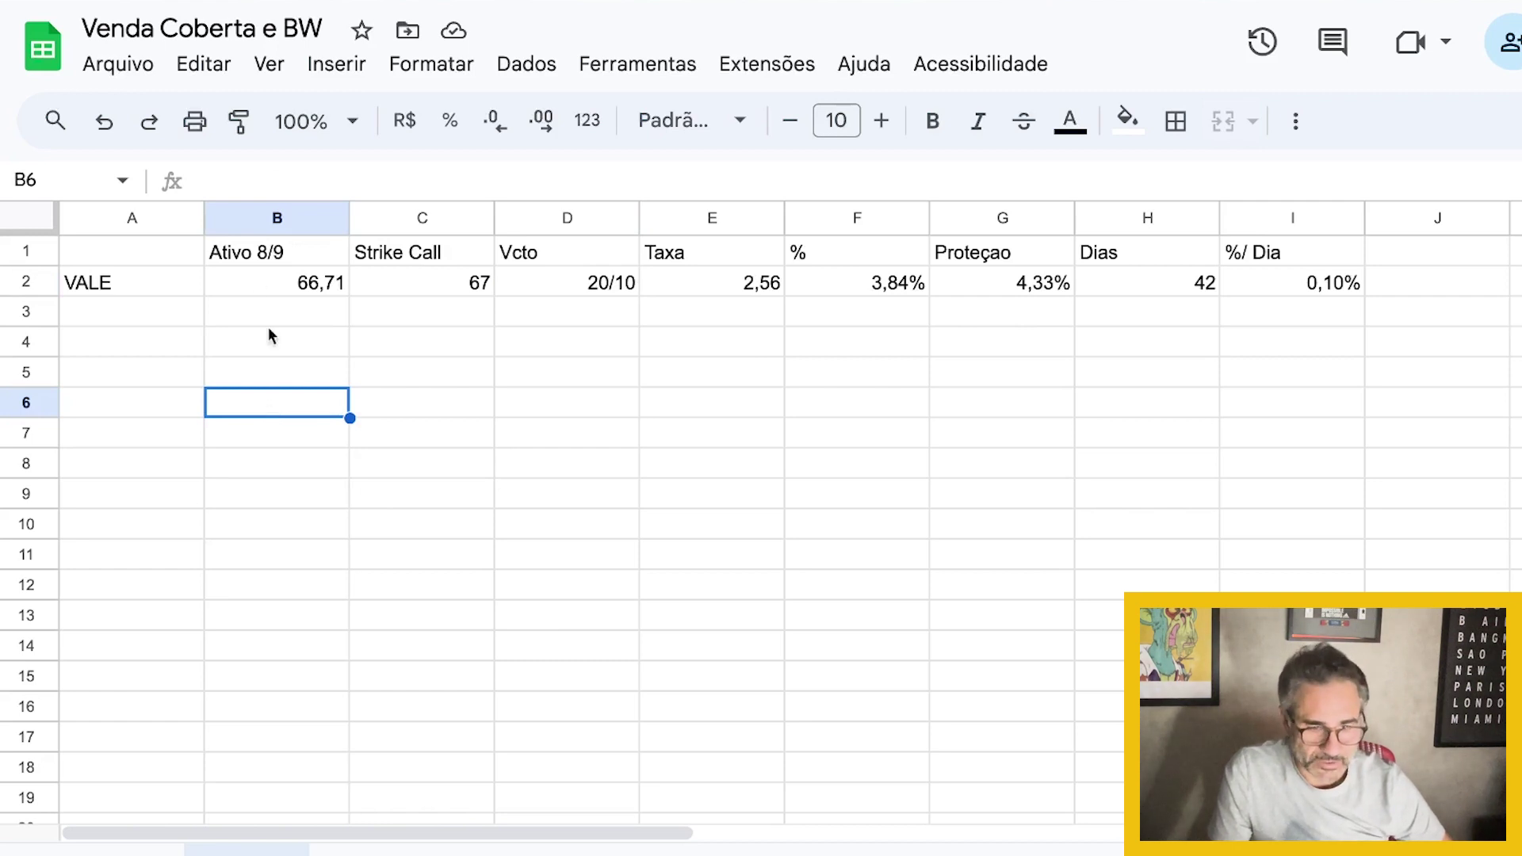
left_click(255, 276)
left_click_drag(249, 253, 254, 268)
left_click(253, 277)
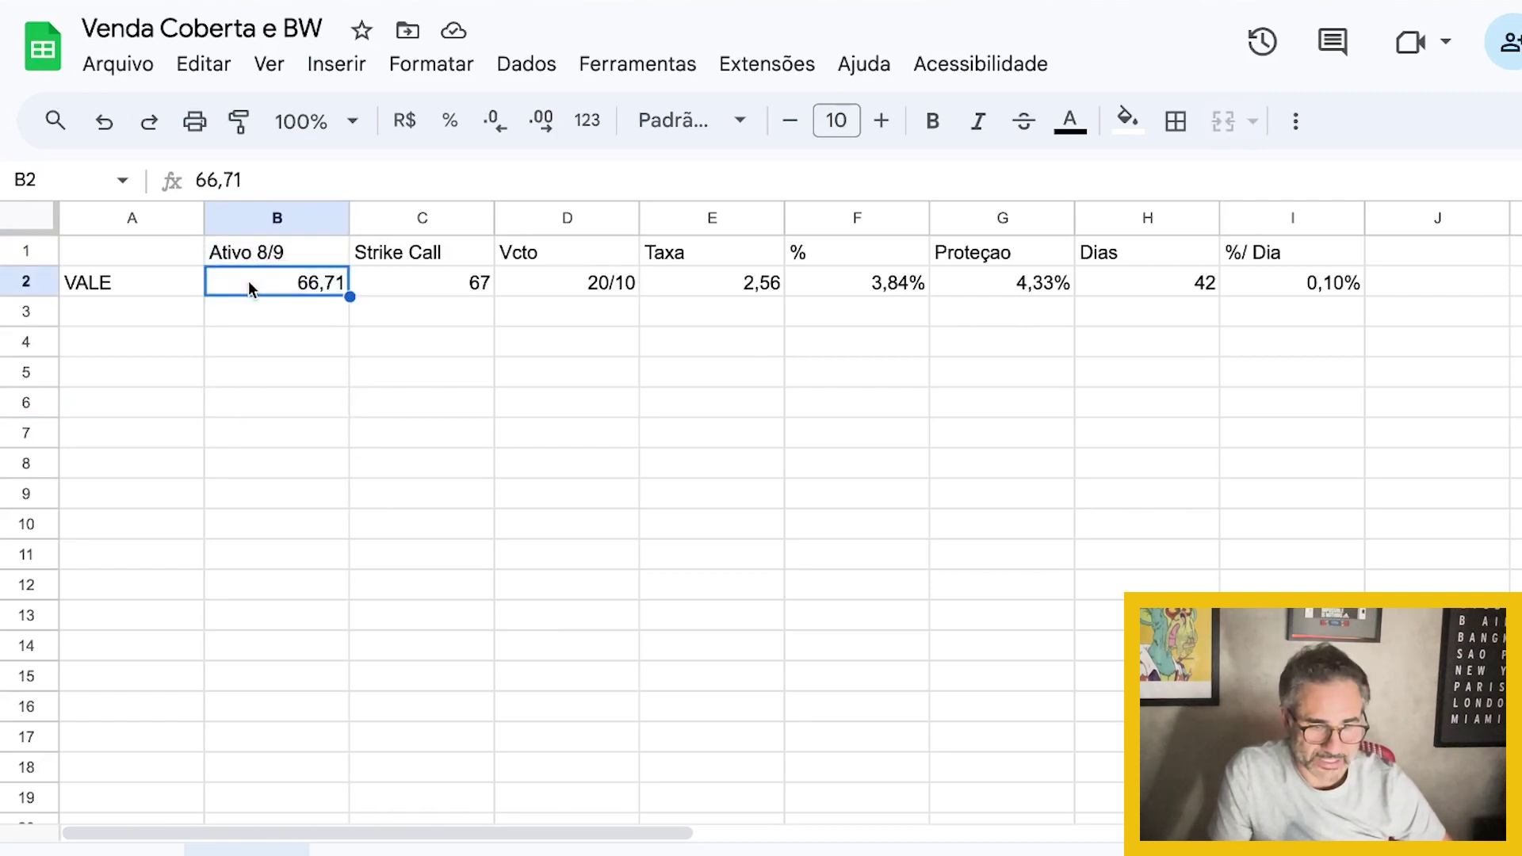
left_click(310, 339)
left_click(265, 278)
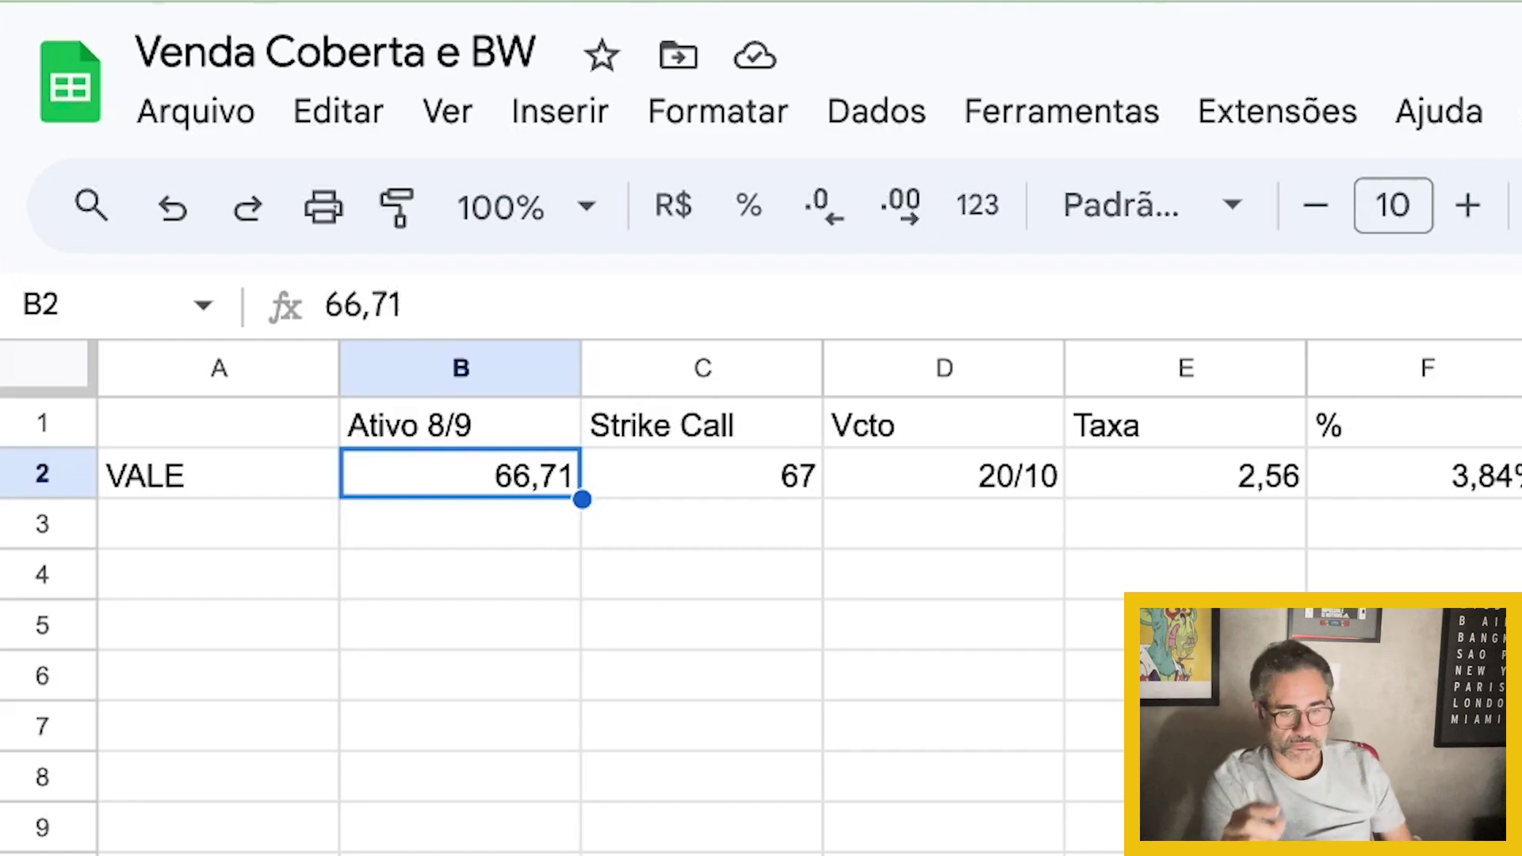
Review the VALE row's strike, expiry date, premium rate, percentage and protection cells.
left_click(735, 482)
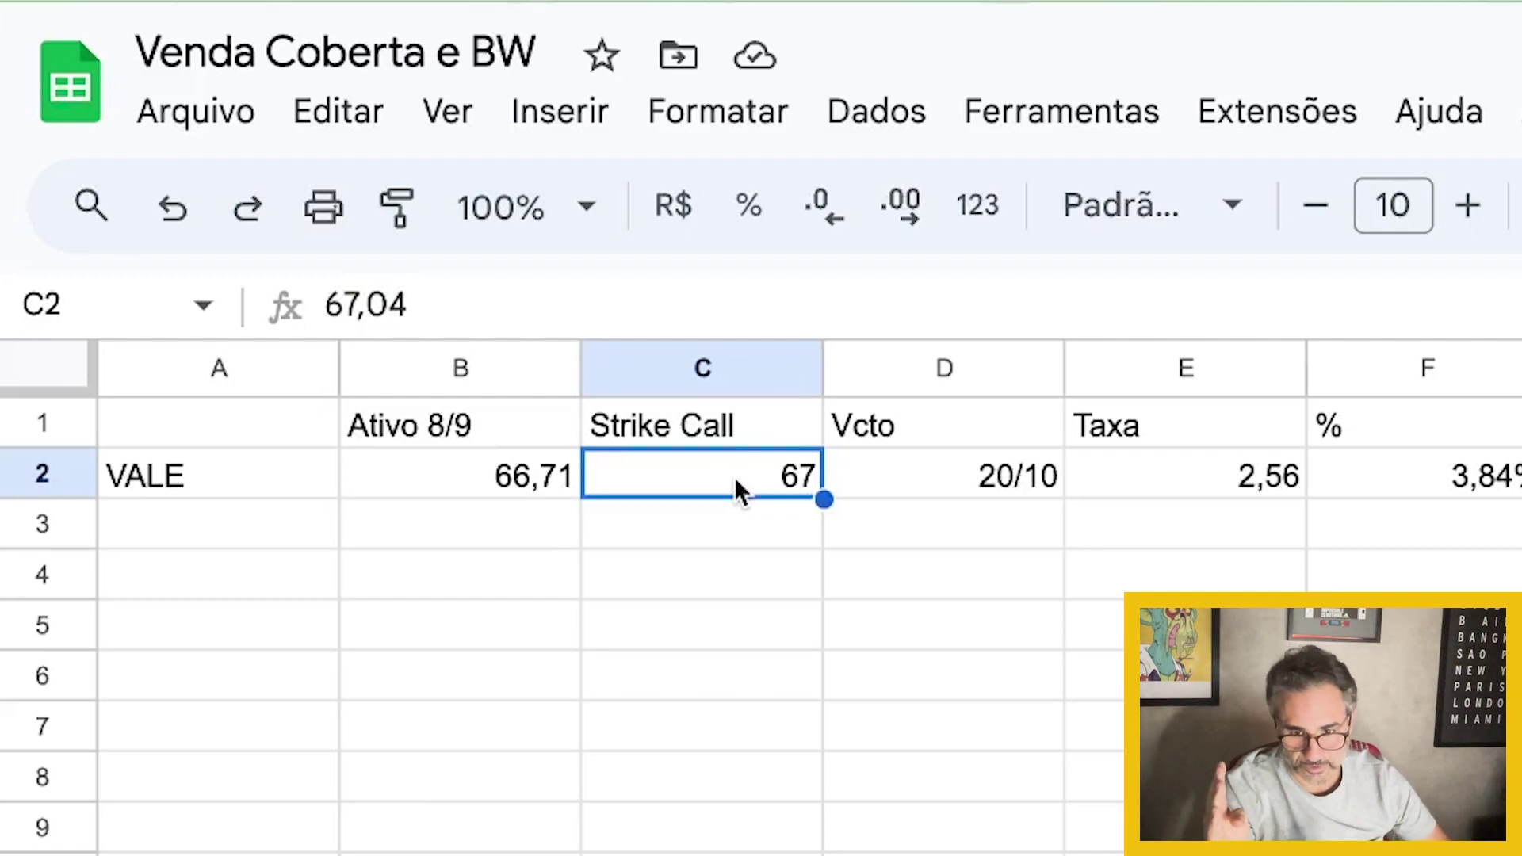
left_click(930, 490)
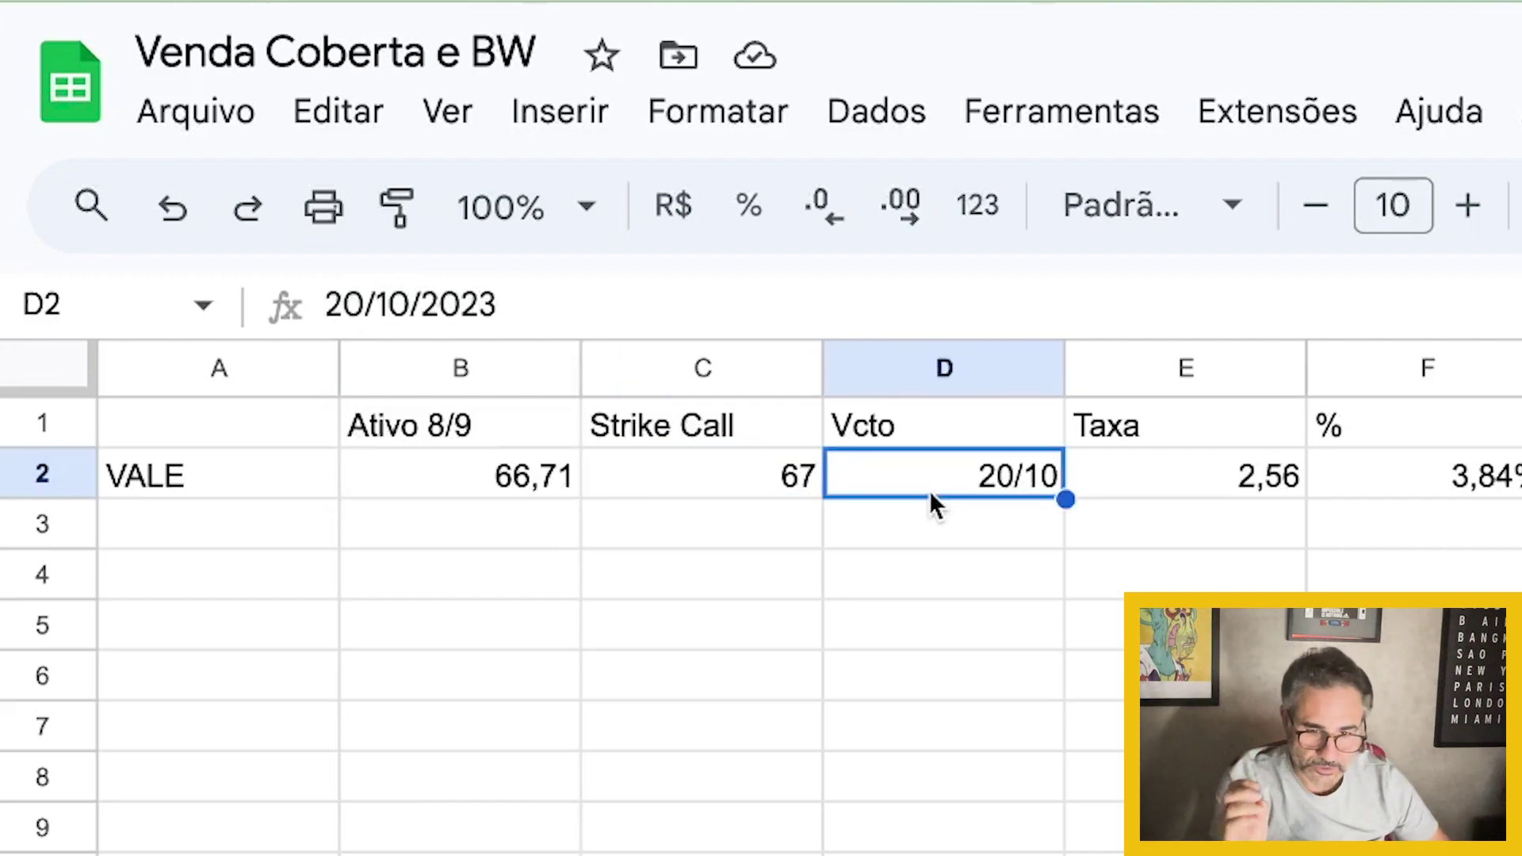
left_click(1102, 492)
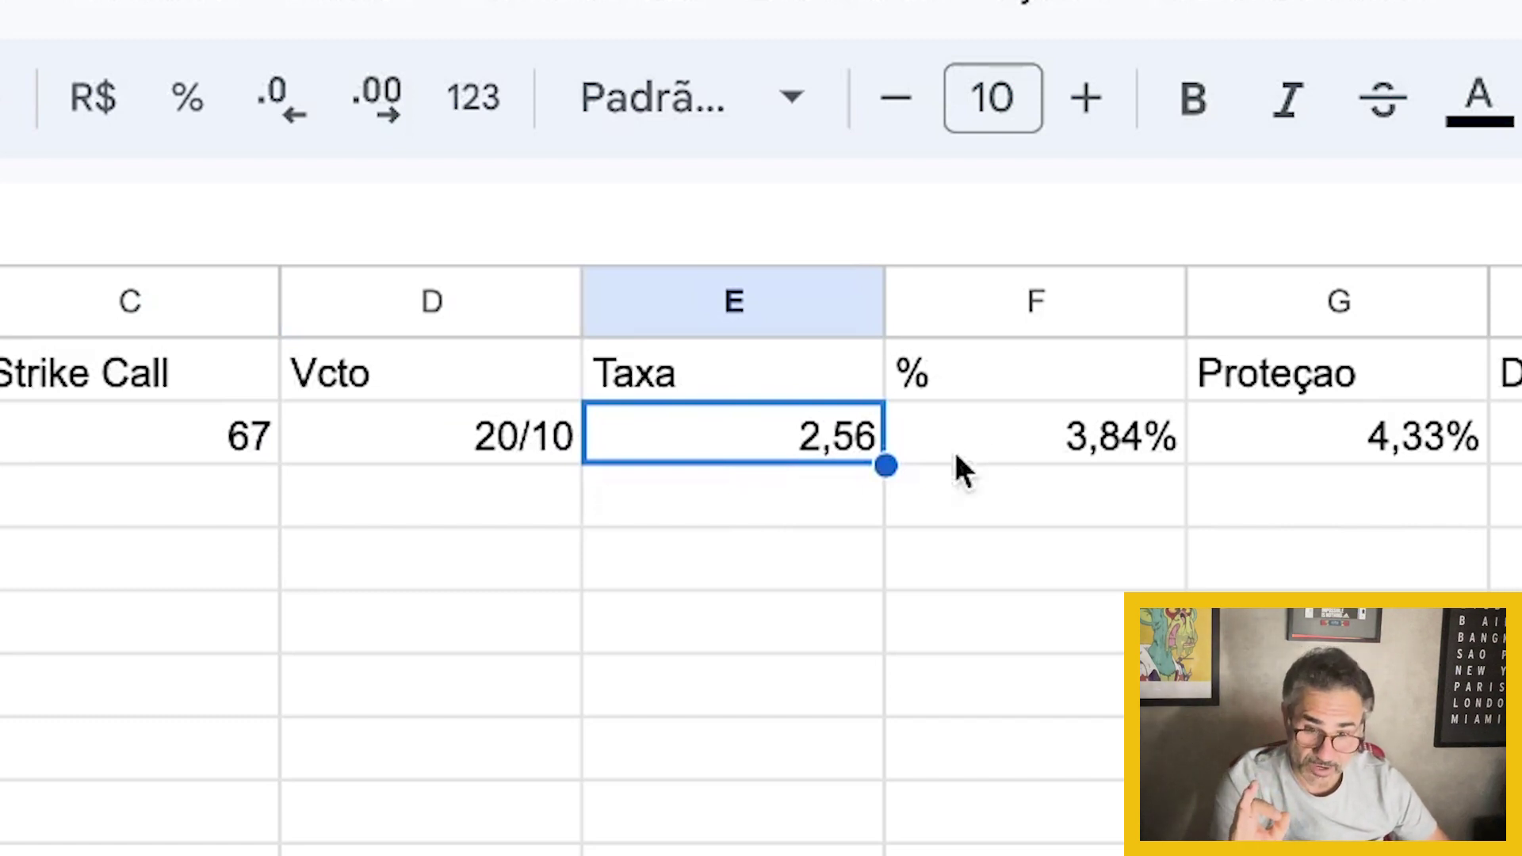
left_click(1036, 446)
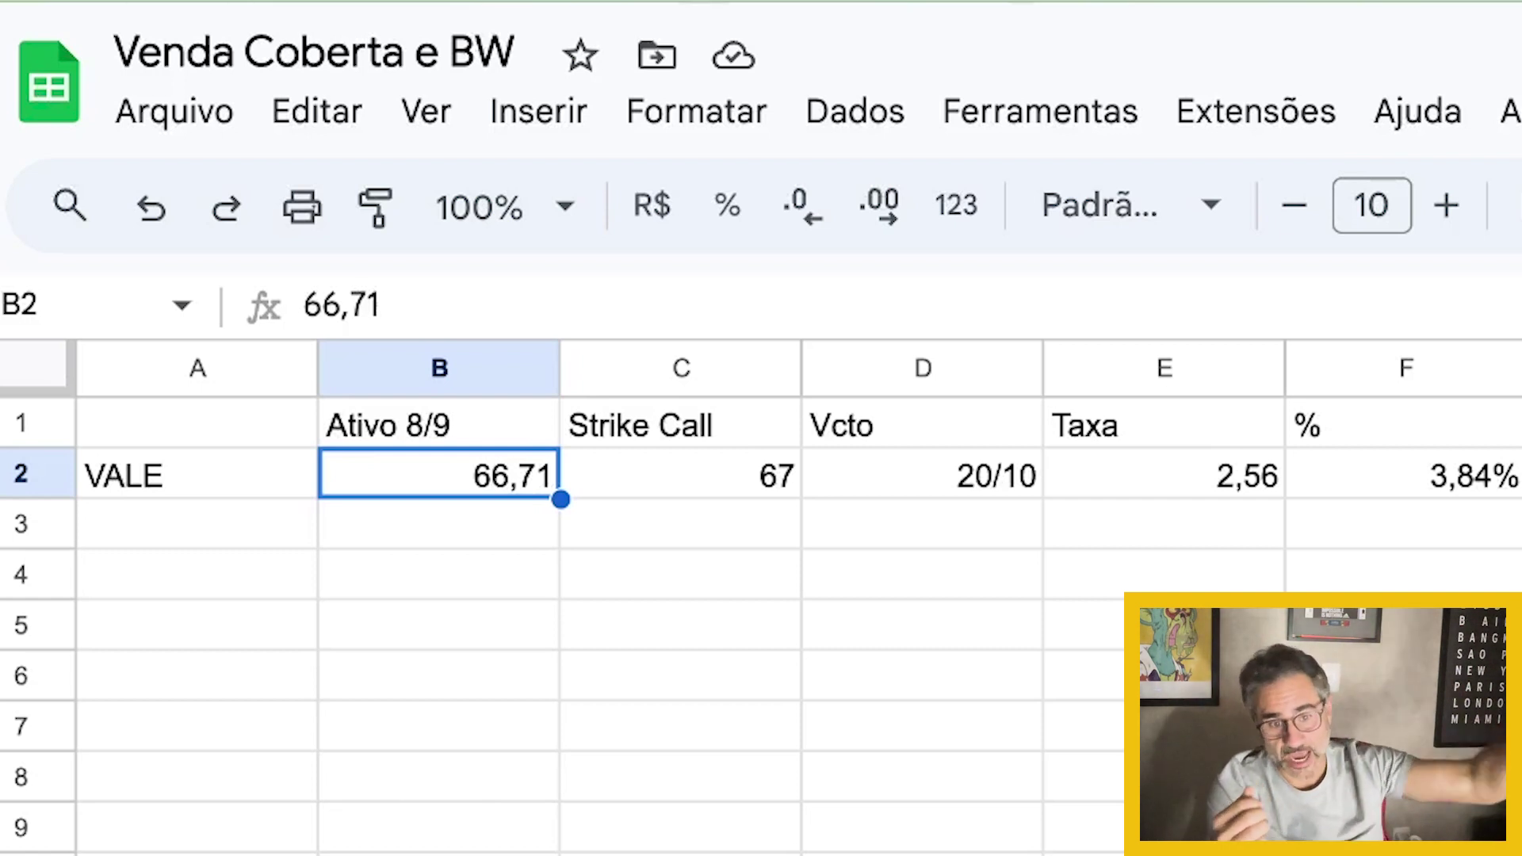
left_click(745, 498)
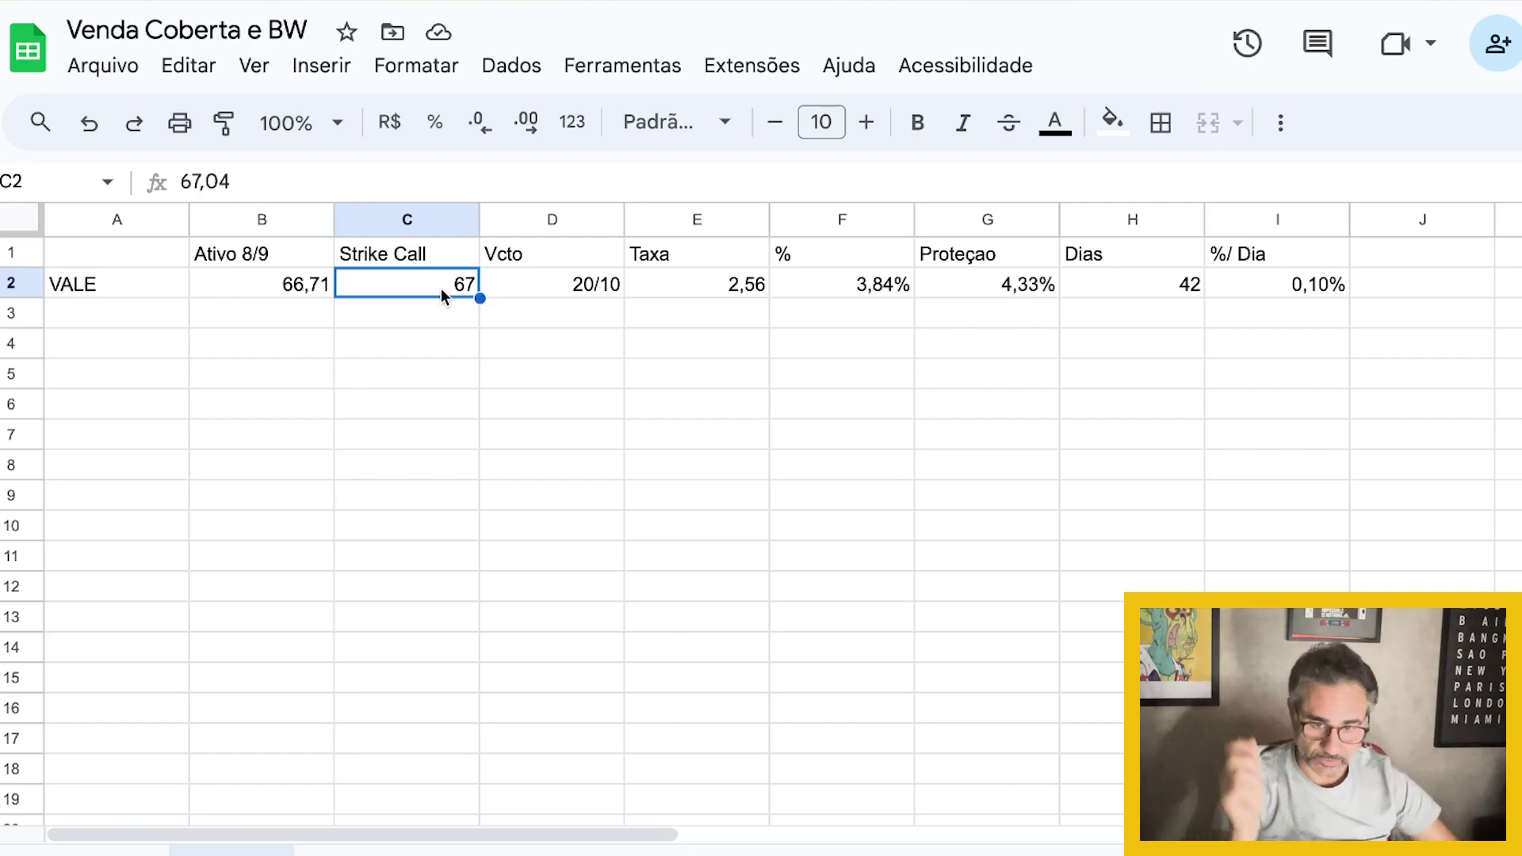
left_click(997, 293)
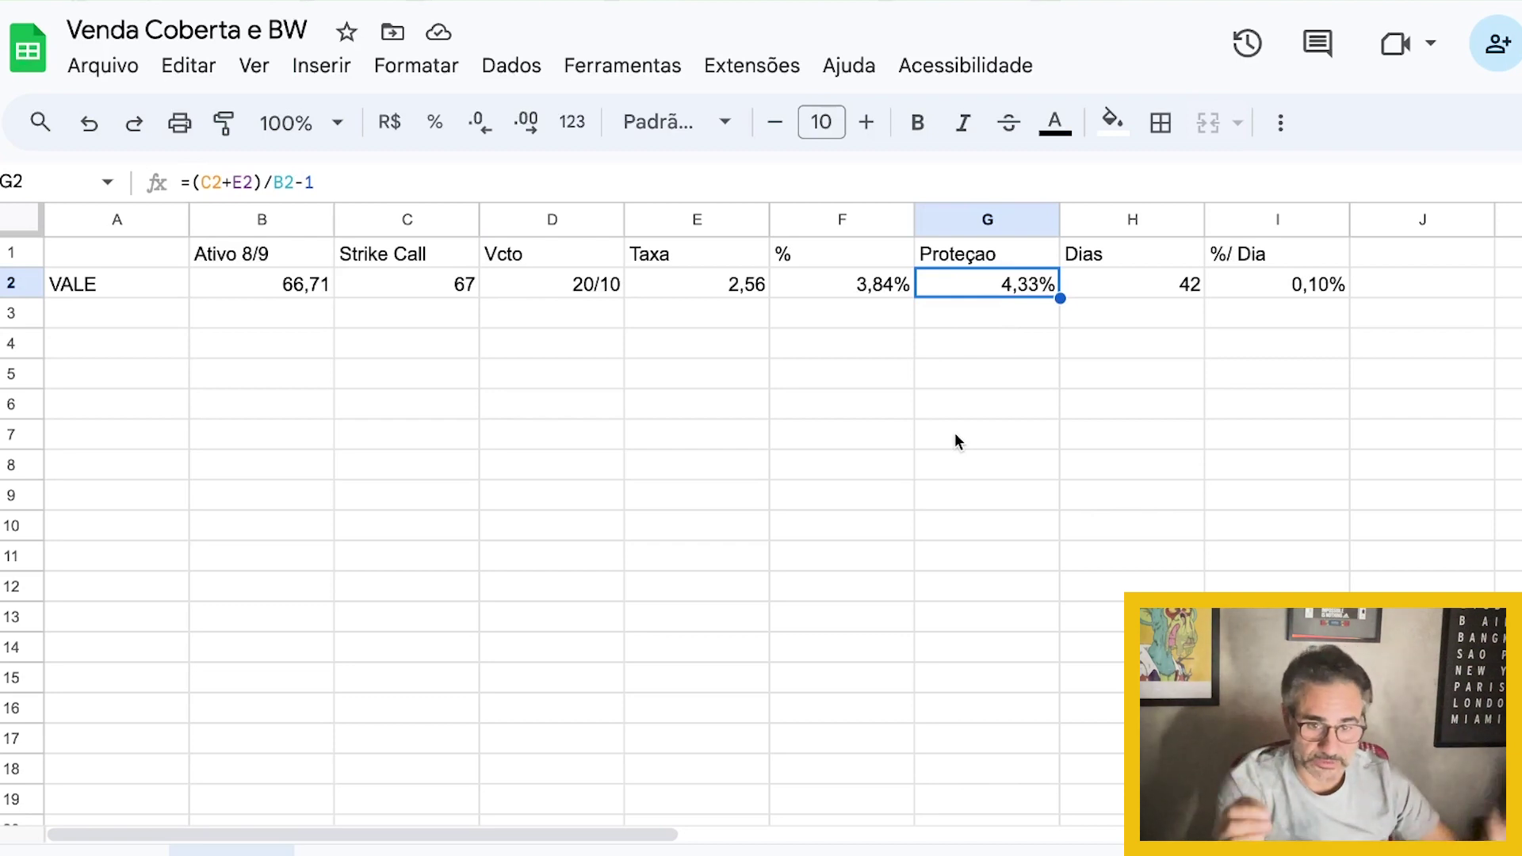
Inspect the formula behind VALE's % return in F2, leaving it unmodified.
left_click(863, 287)
double_click(862, 287)
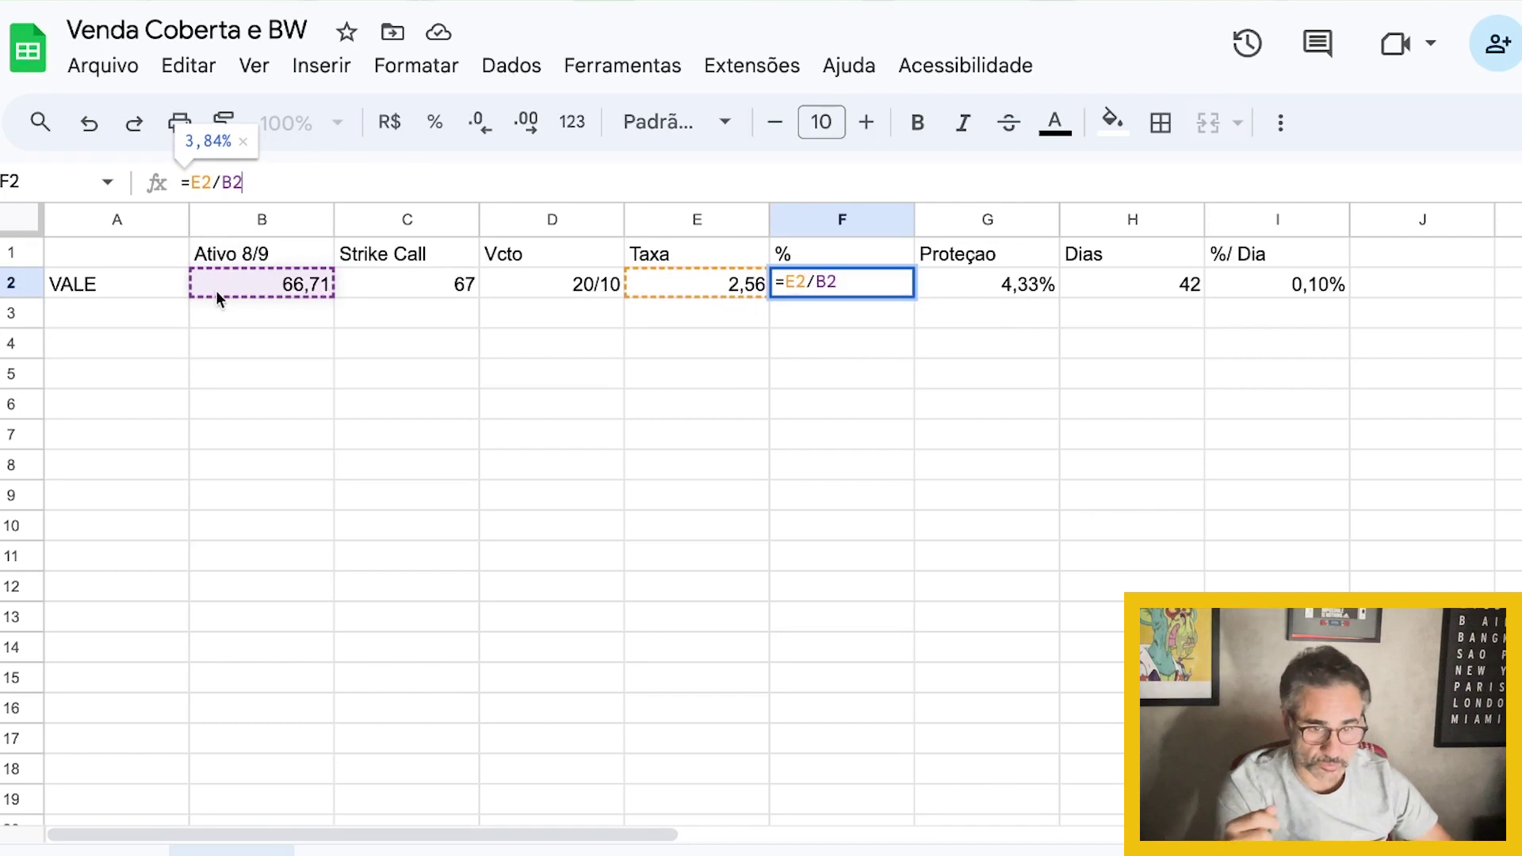
key("Escape")
left_click(279, 375)
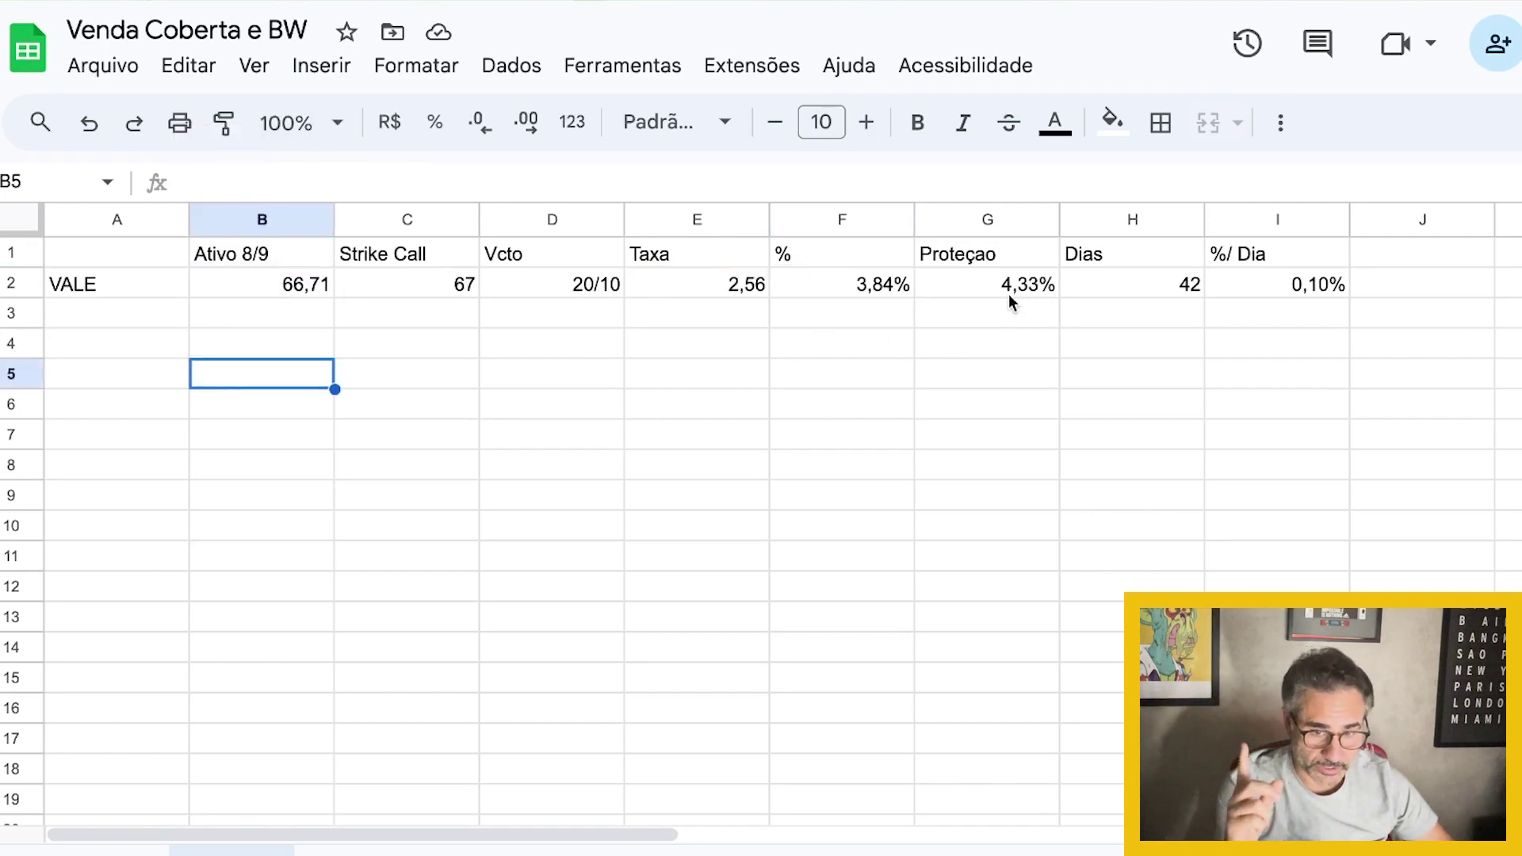
Inspect the Proteçao formula in G2 and the cells it references.
left_click(1003, 293)
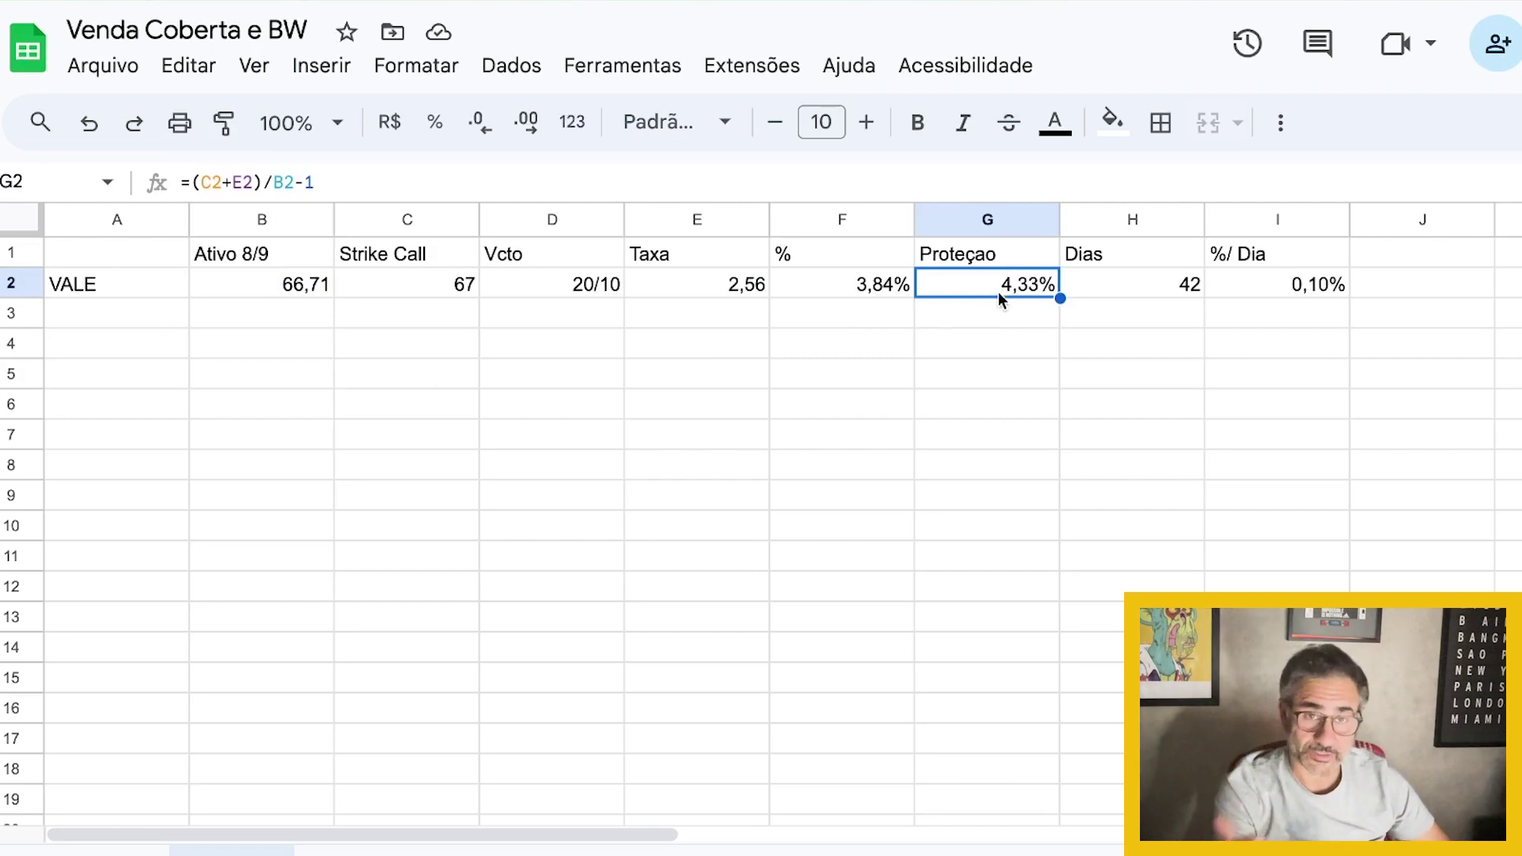
left_click(362, 168)
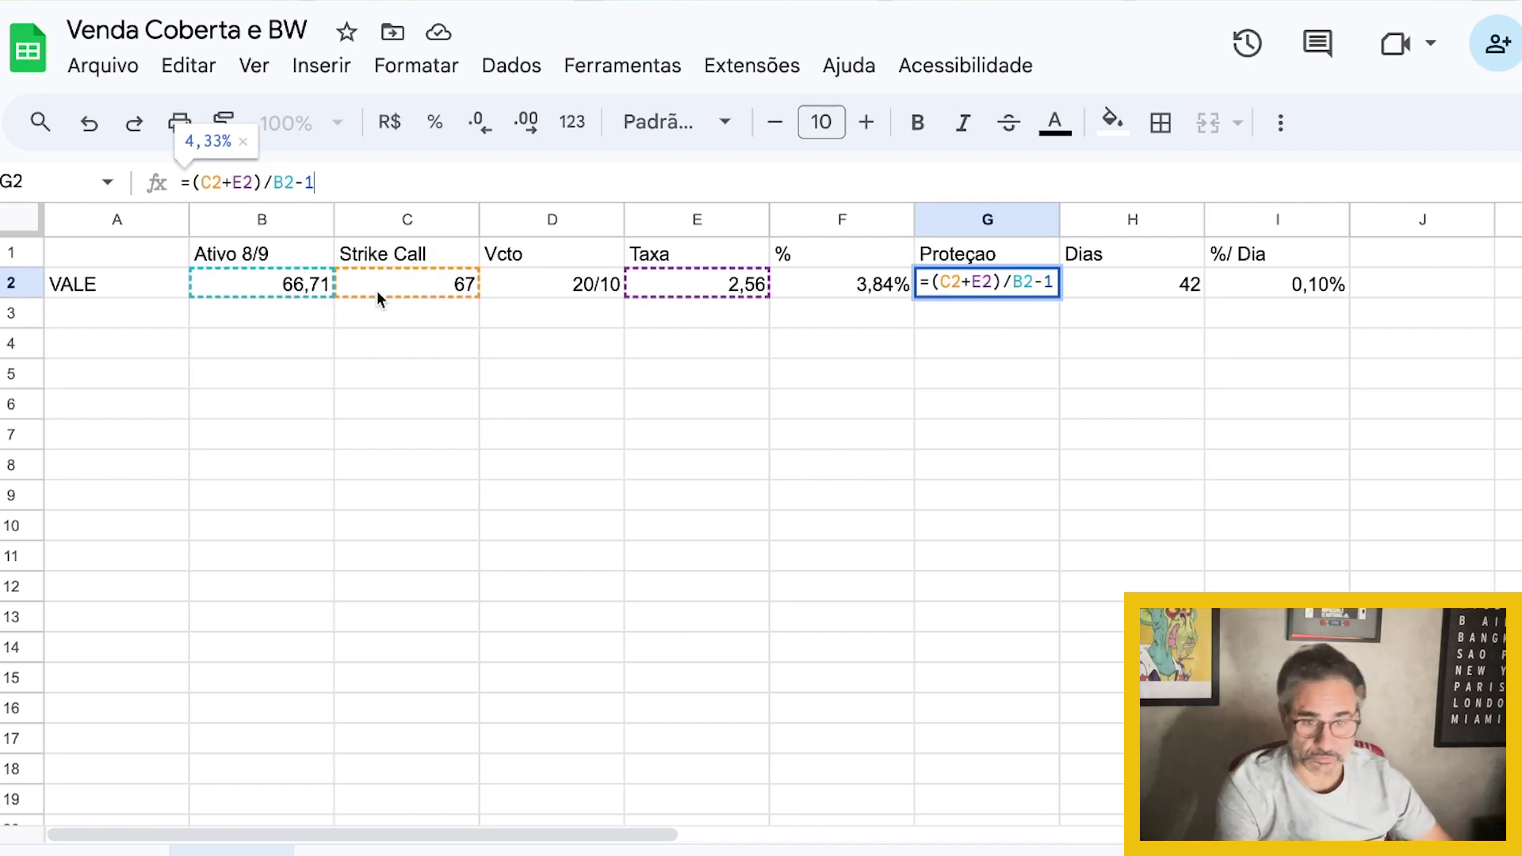
left_click(644, 428)
left_click(931, 293)
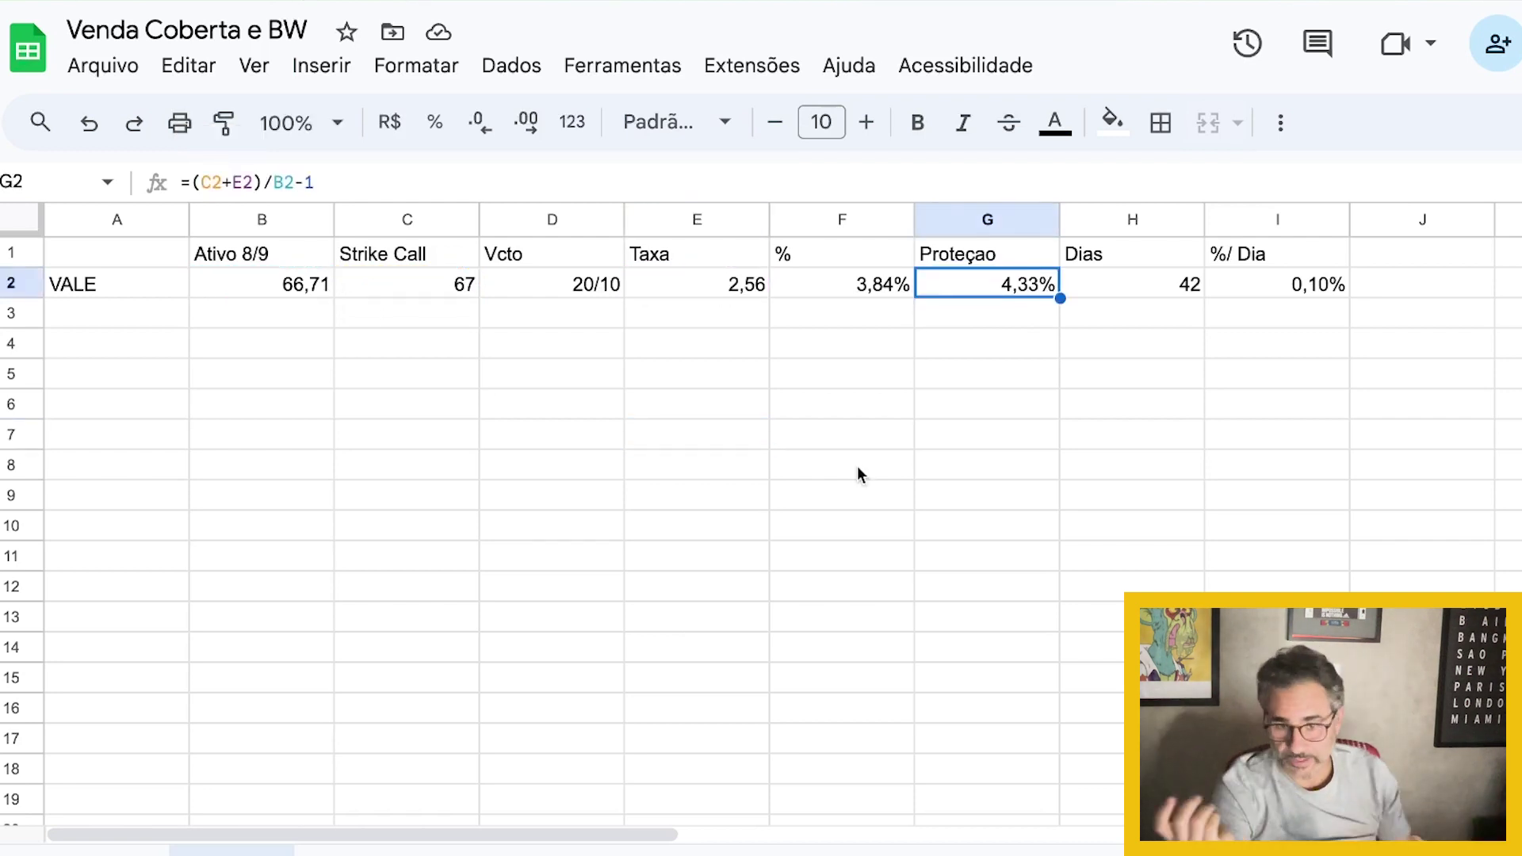
Review VALE's daily percentage area, then compare its Taxa and Strike Call values.
left_click(1260, 316)
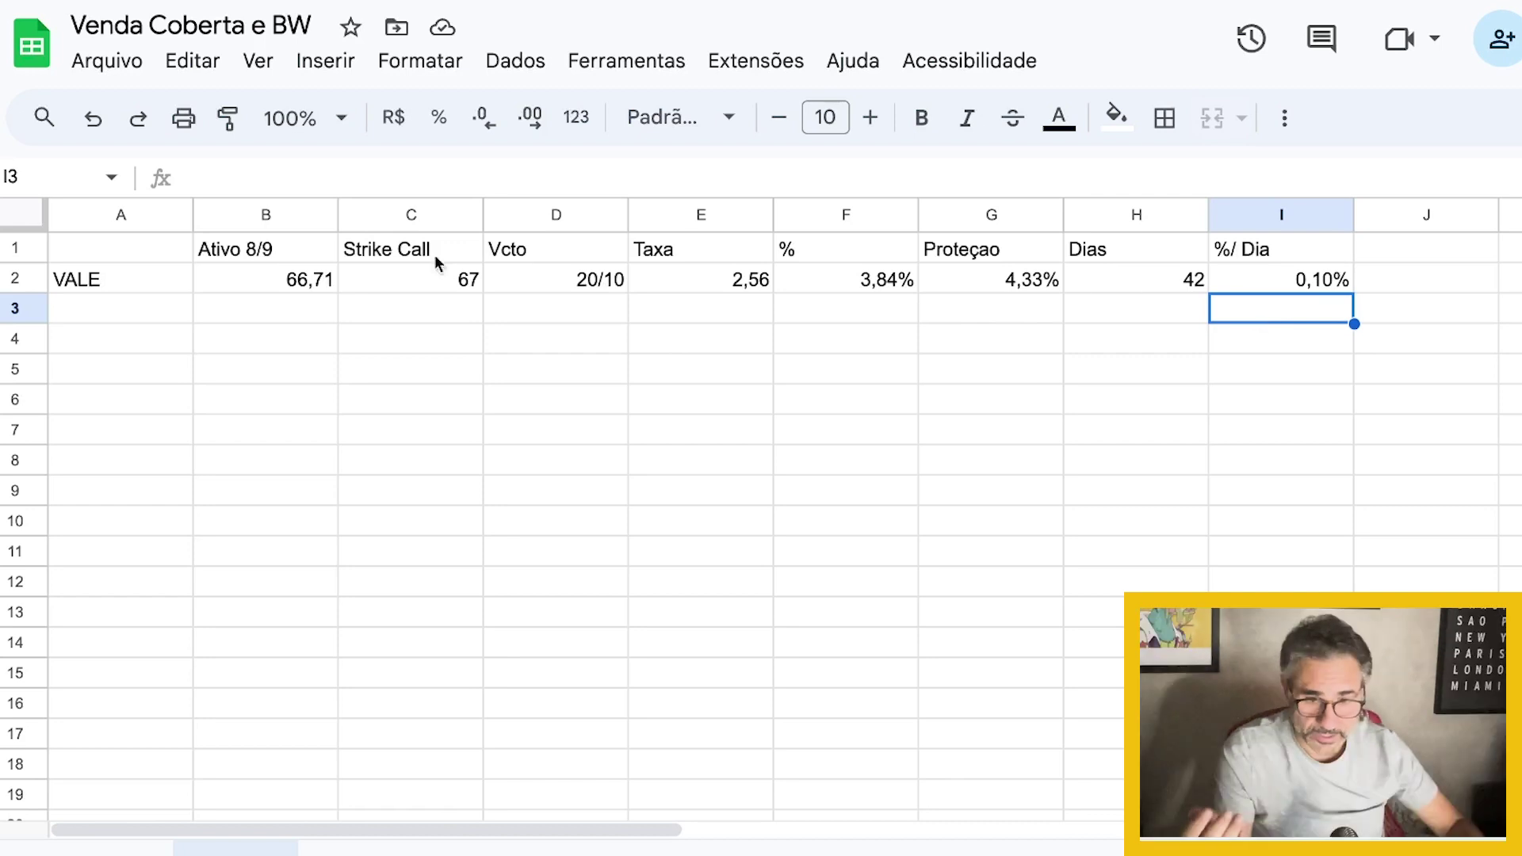
left_click(697, 287)
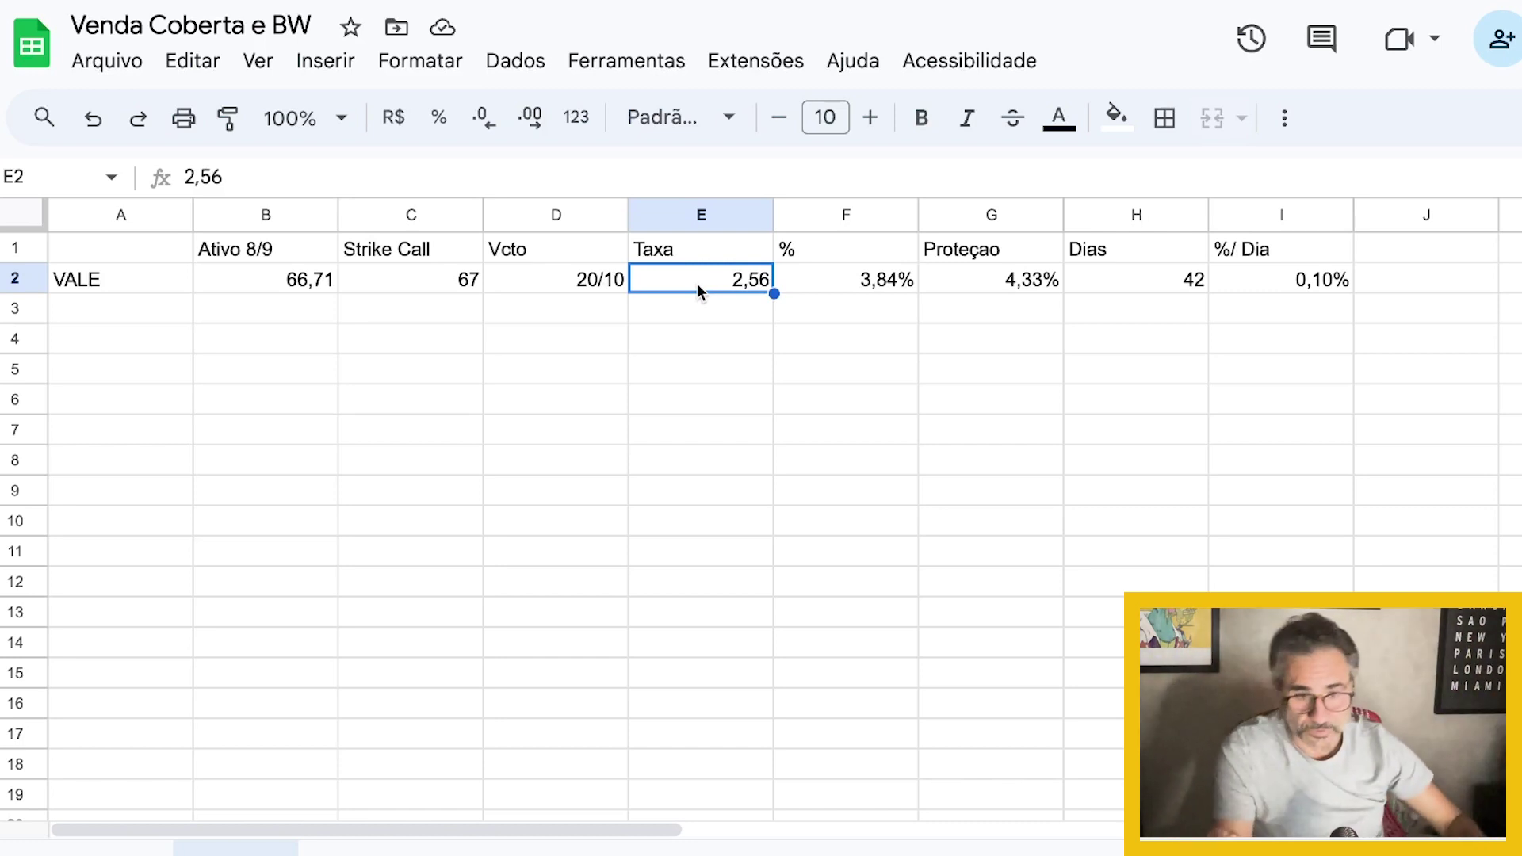
left_click(400, 294)
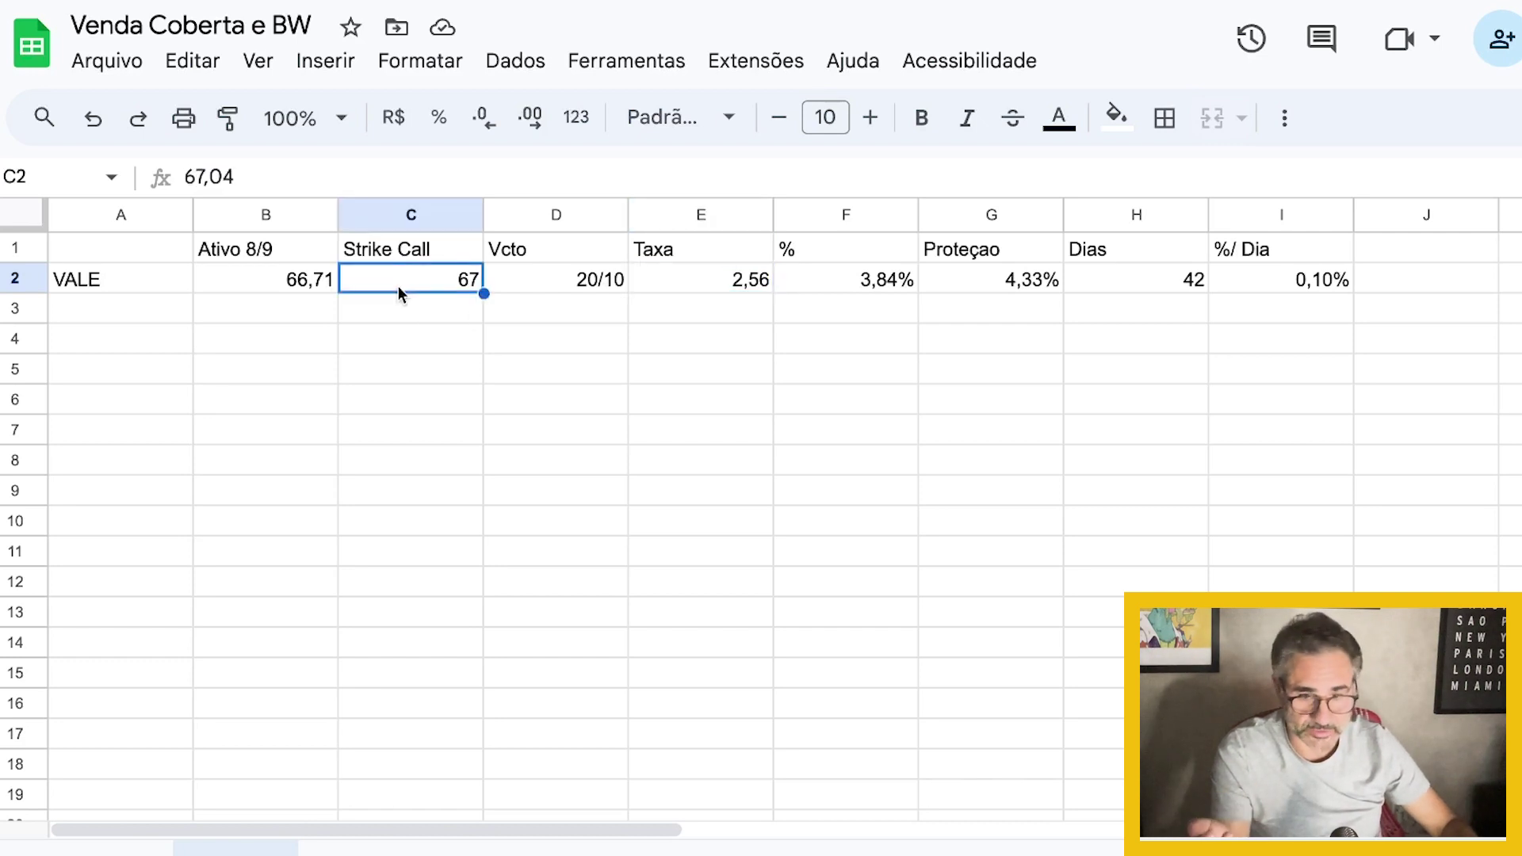
left_click(682, 287)
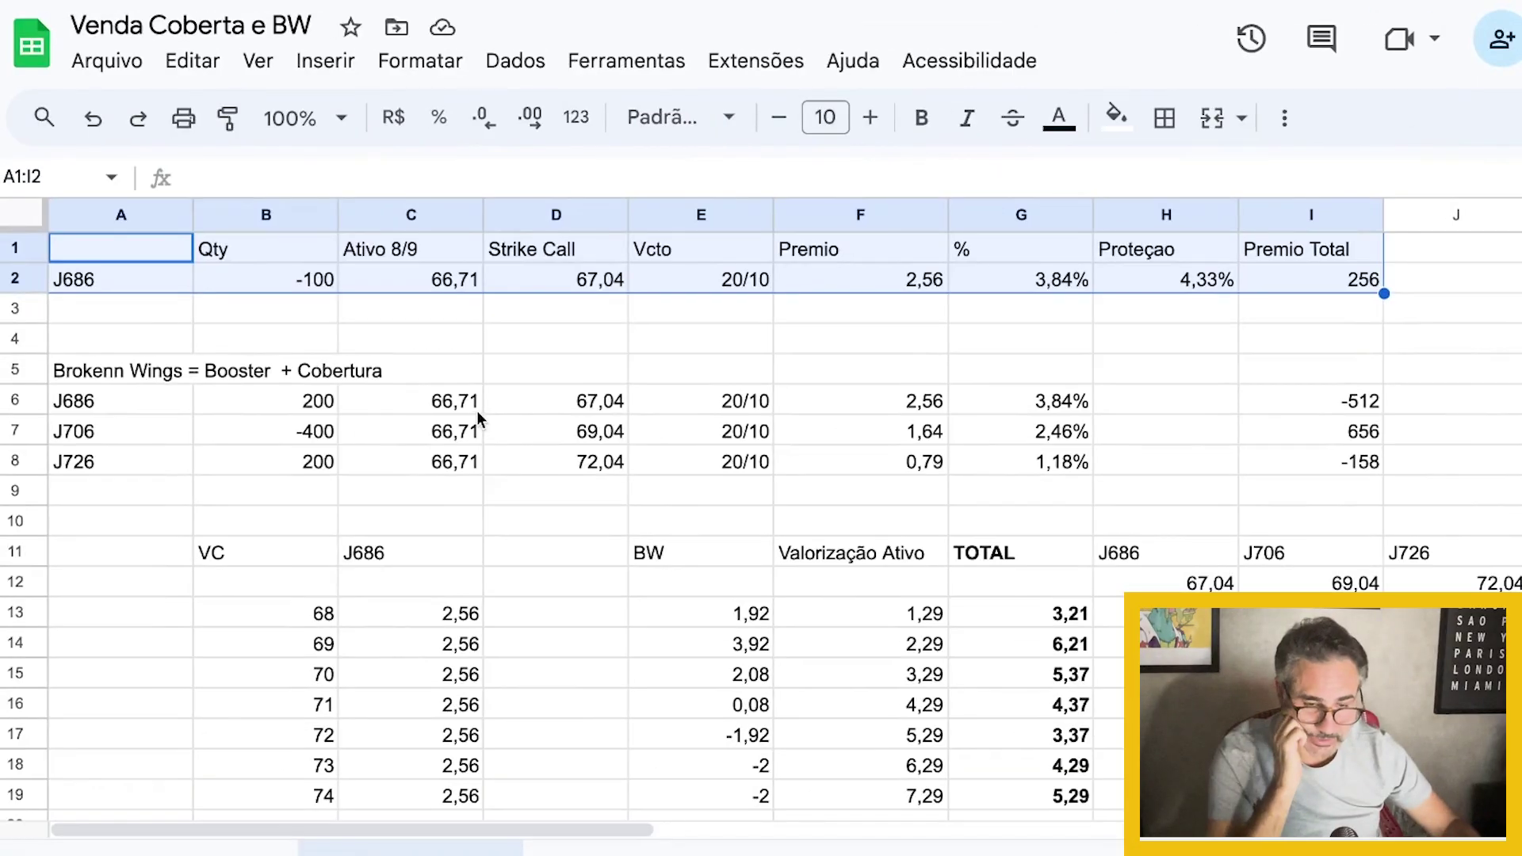
Examine the quantity and asset price of the J686 covered call in row 2.
left_click(270, 308)
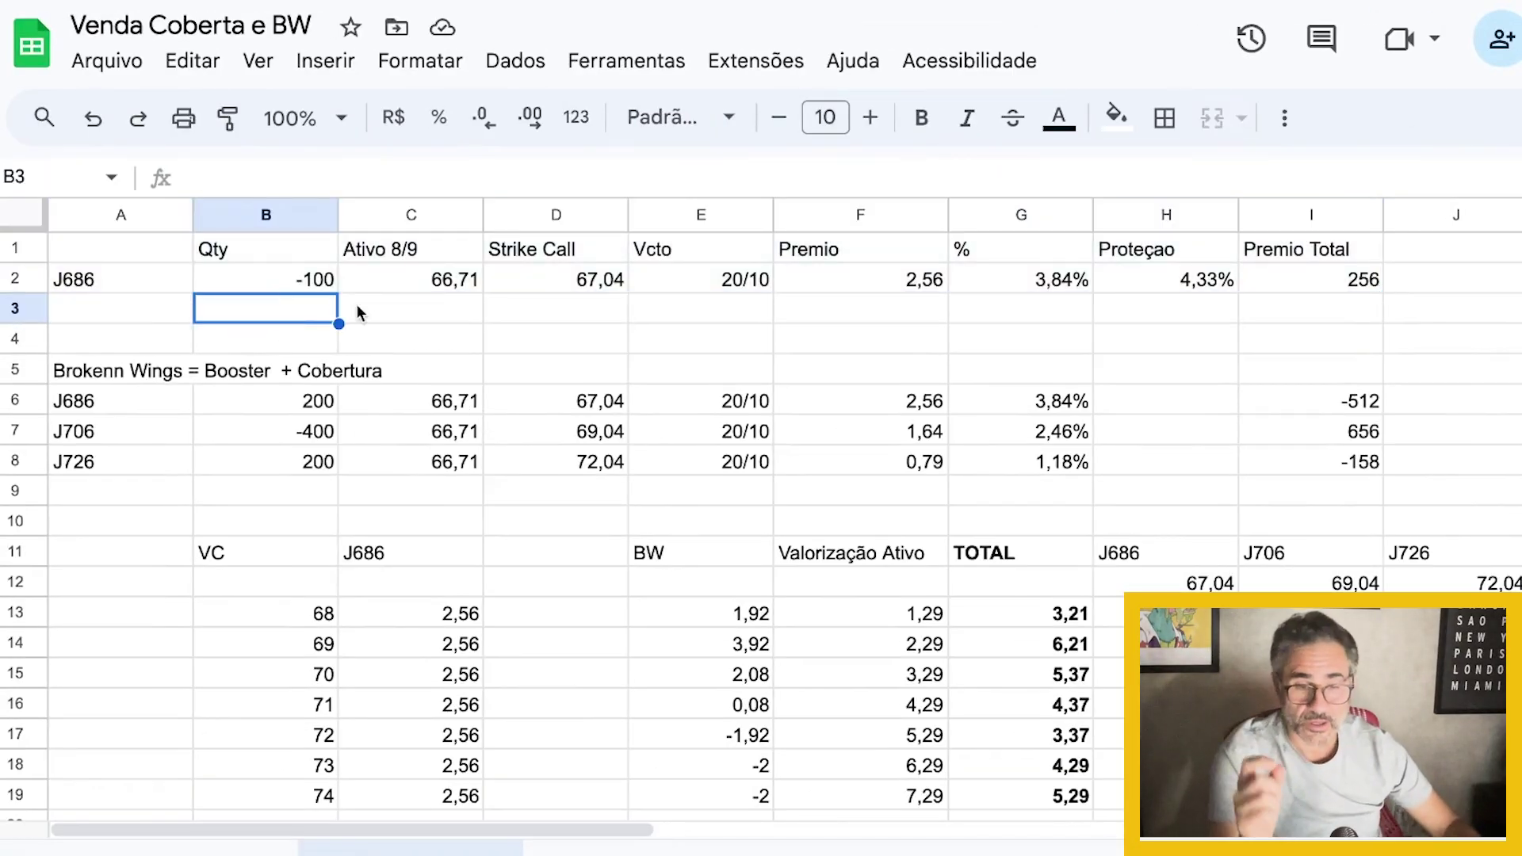
left_click(298, 284)
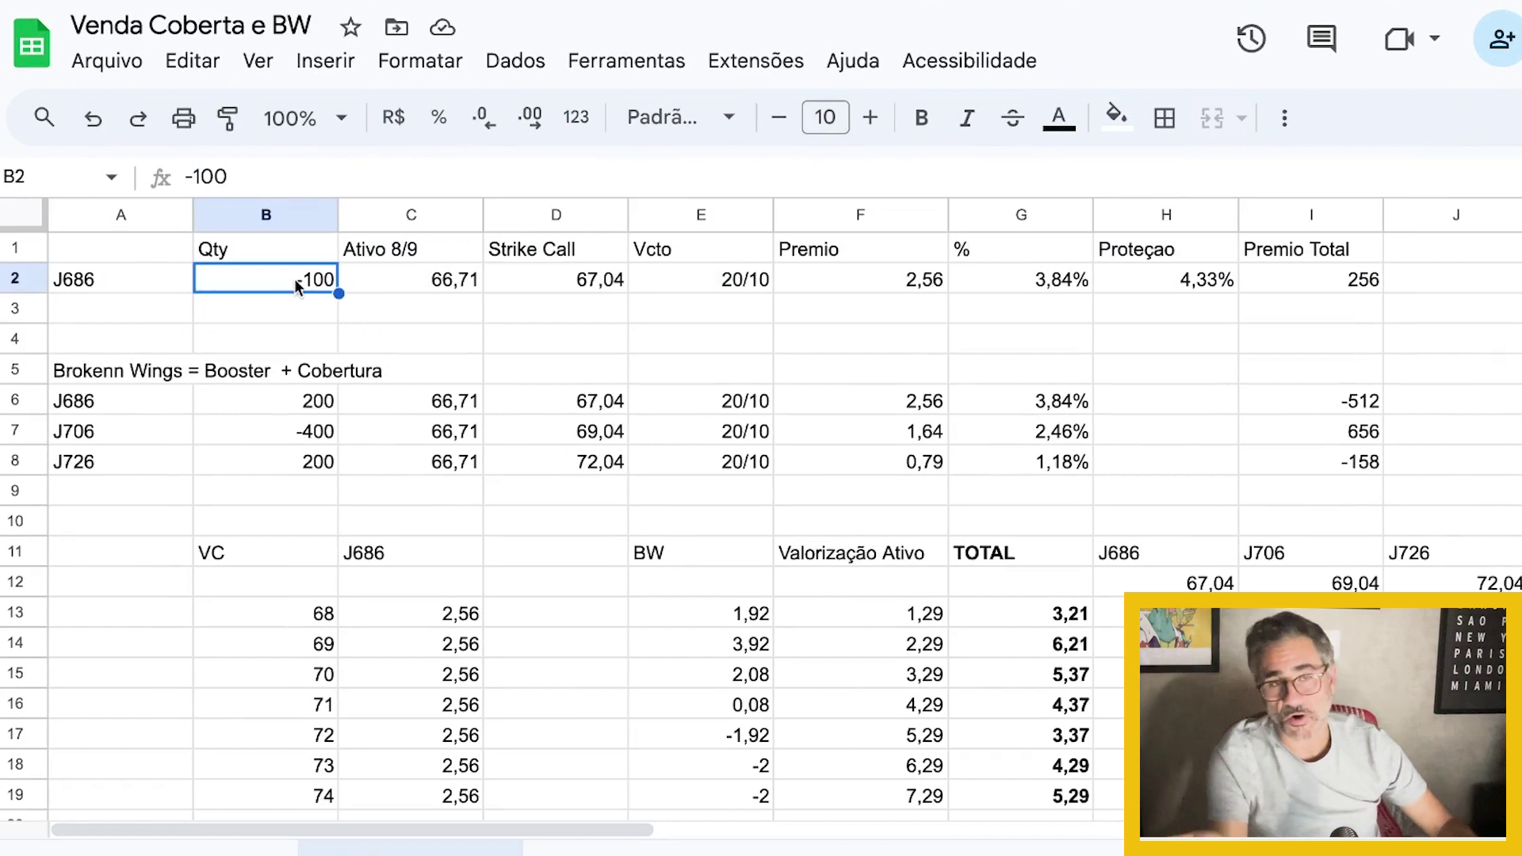
left_click(412, 281)
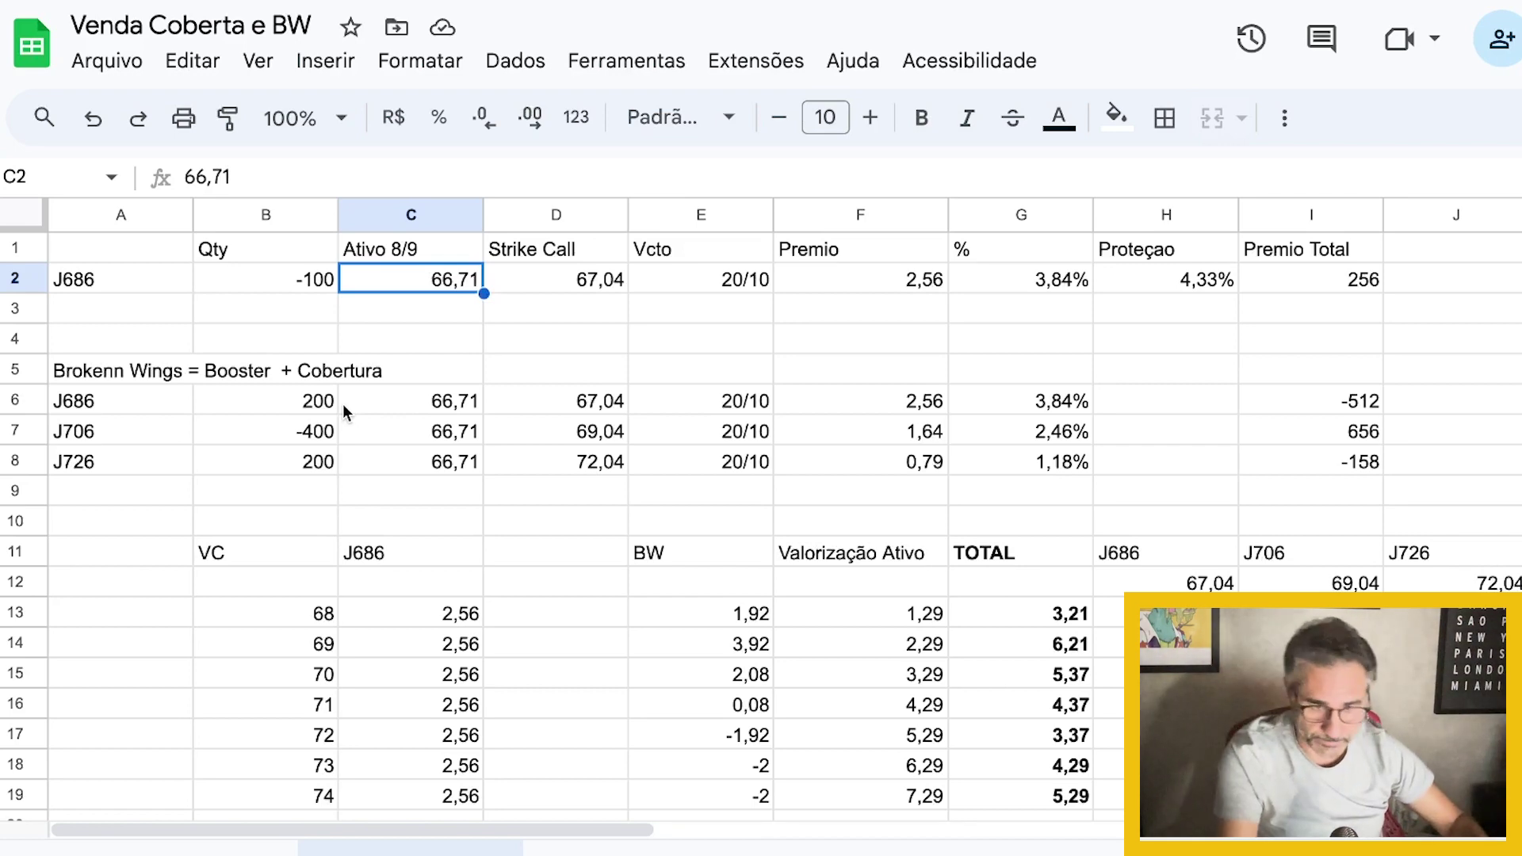
Compare the call strikes of the J686, J706 and J726 legs in the Brokenn Wings block.
left_click(446, 412)
left_click(578, 412)
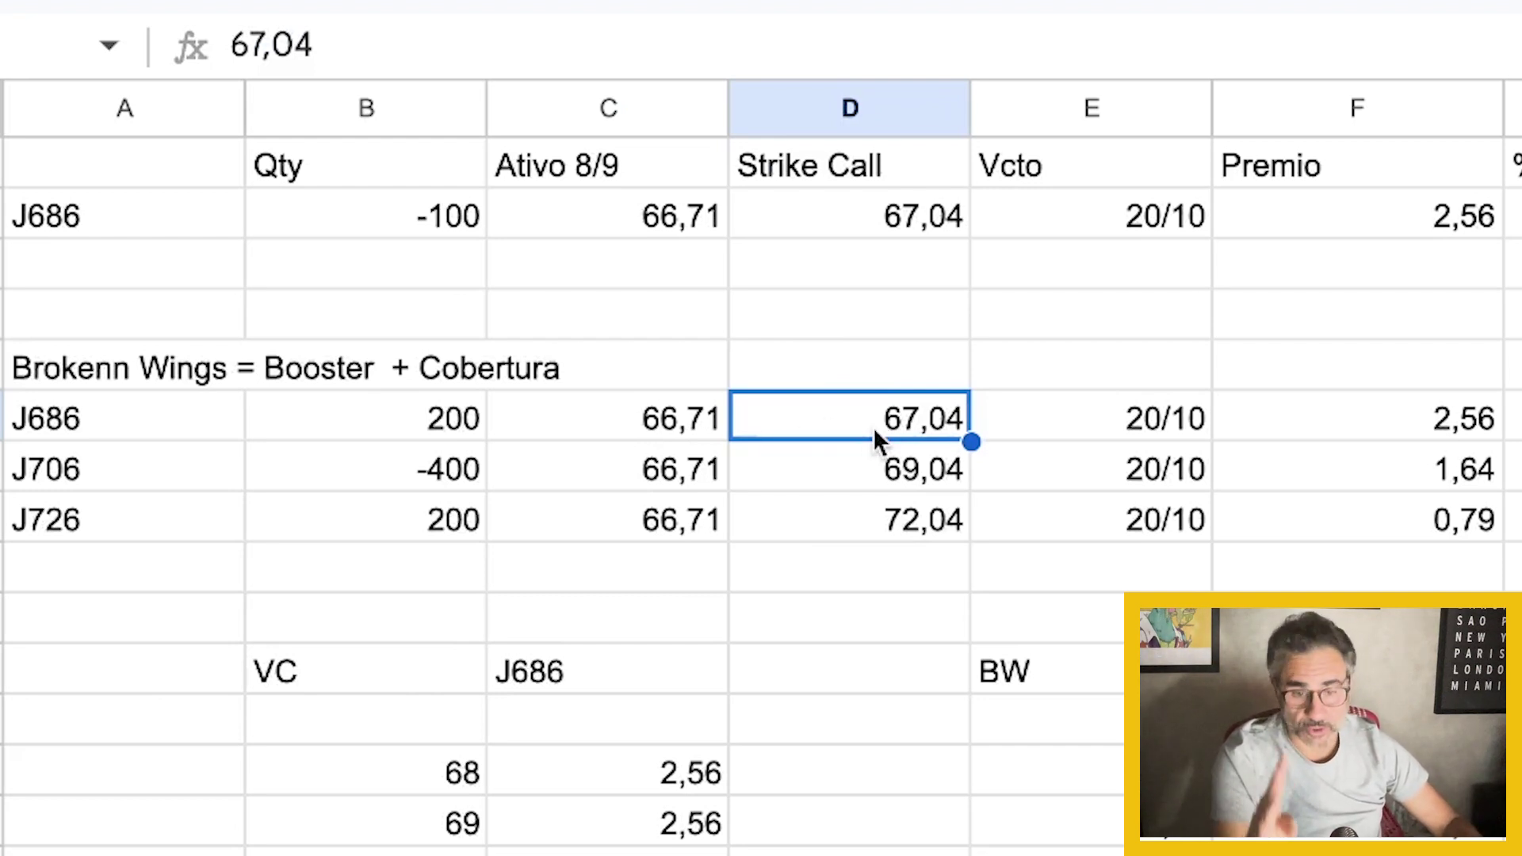
left_click(839, 470)
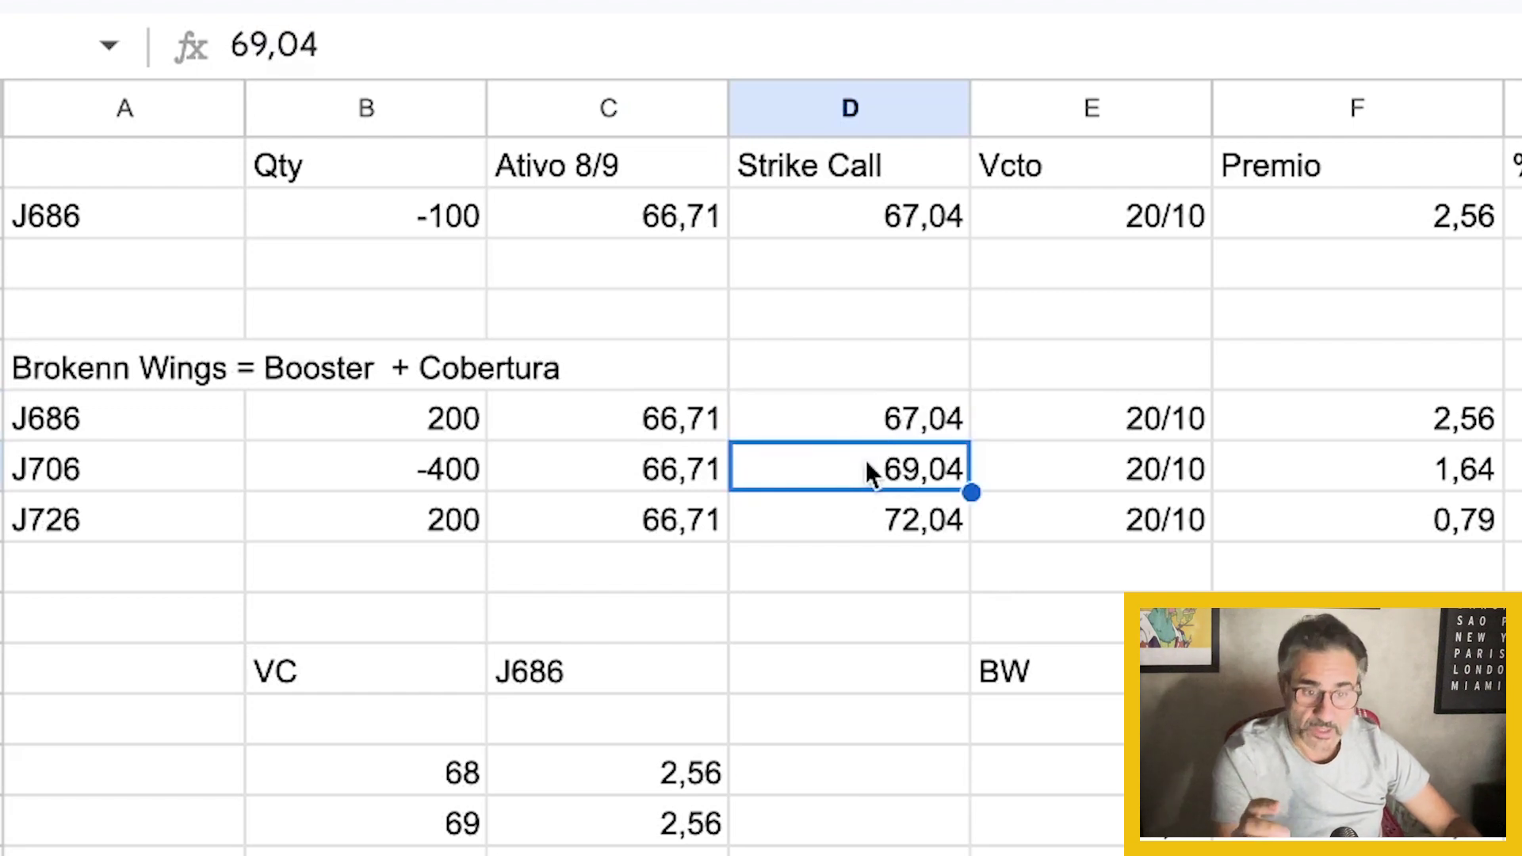
left_click(857, 434)
left_click_drag(855, 430, 853, 485)
left_click(819, 470)
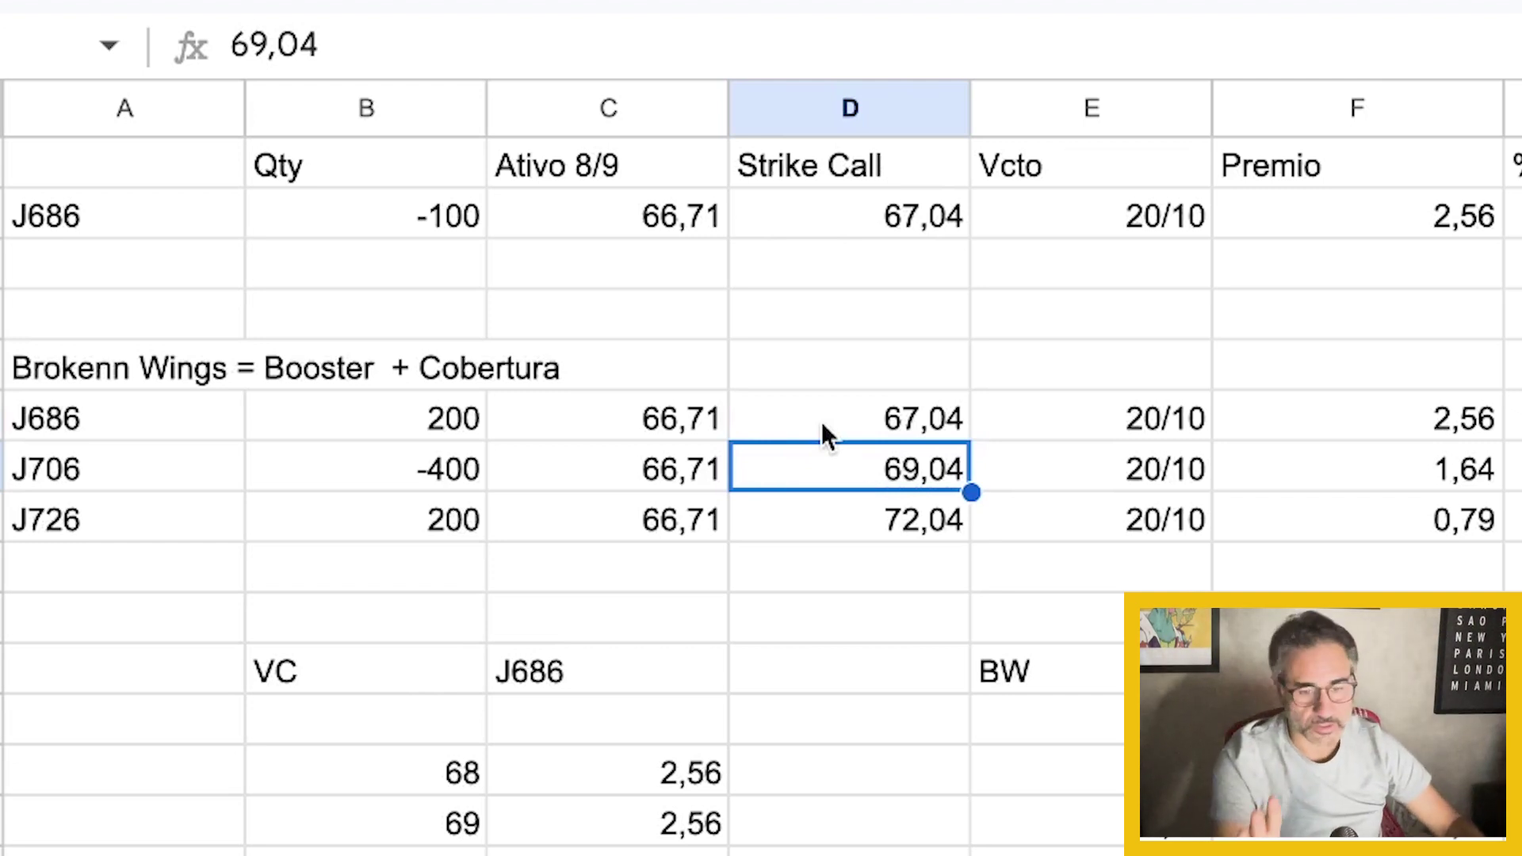
left_click(846, 425)
left_click(860, 479)
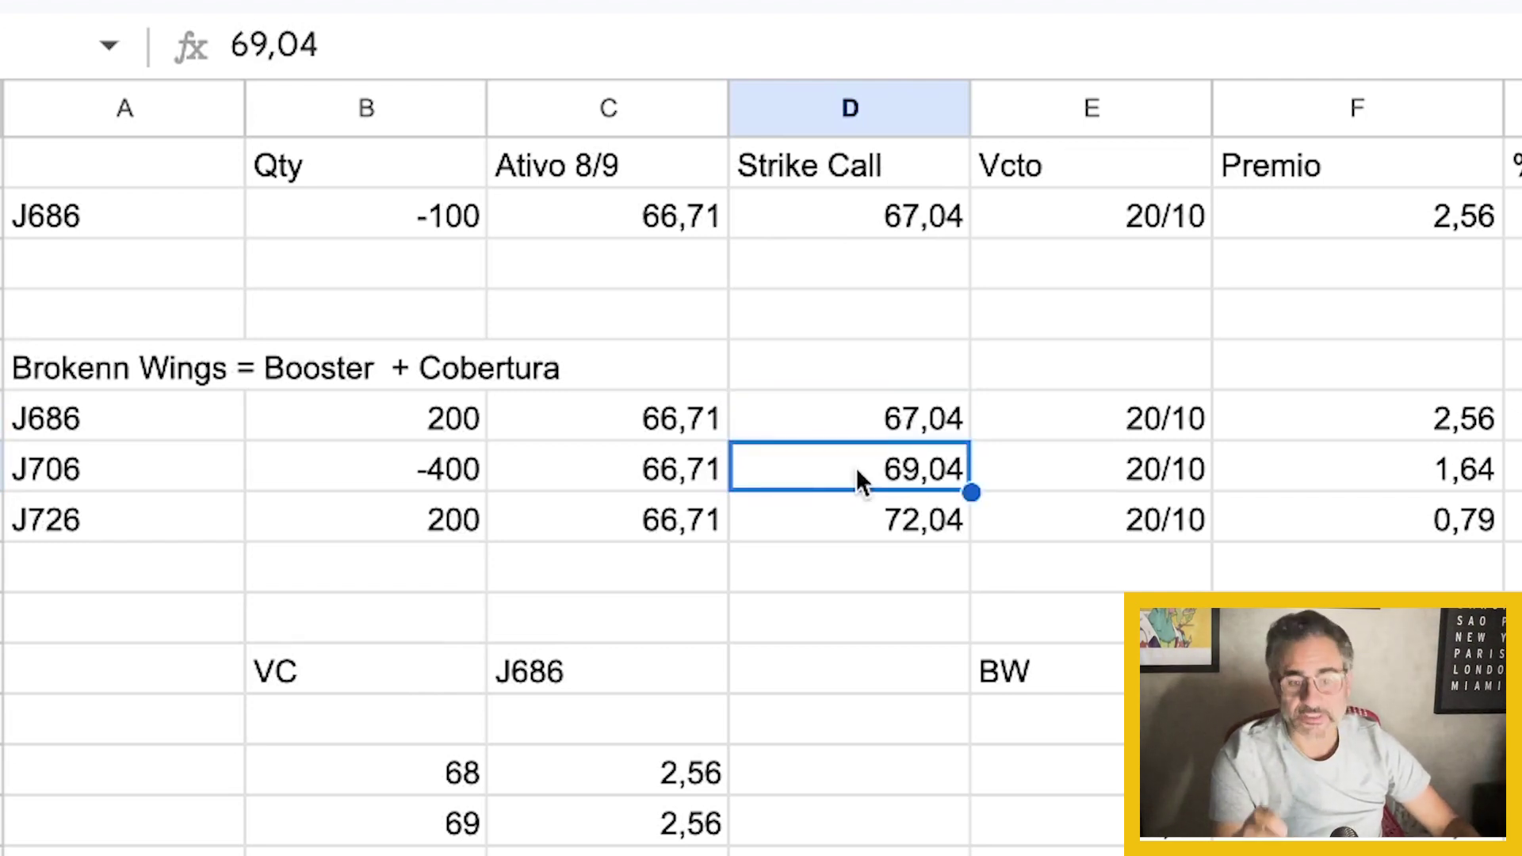
left_click(888, 523)
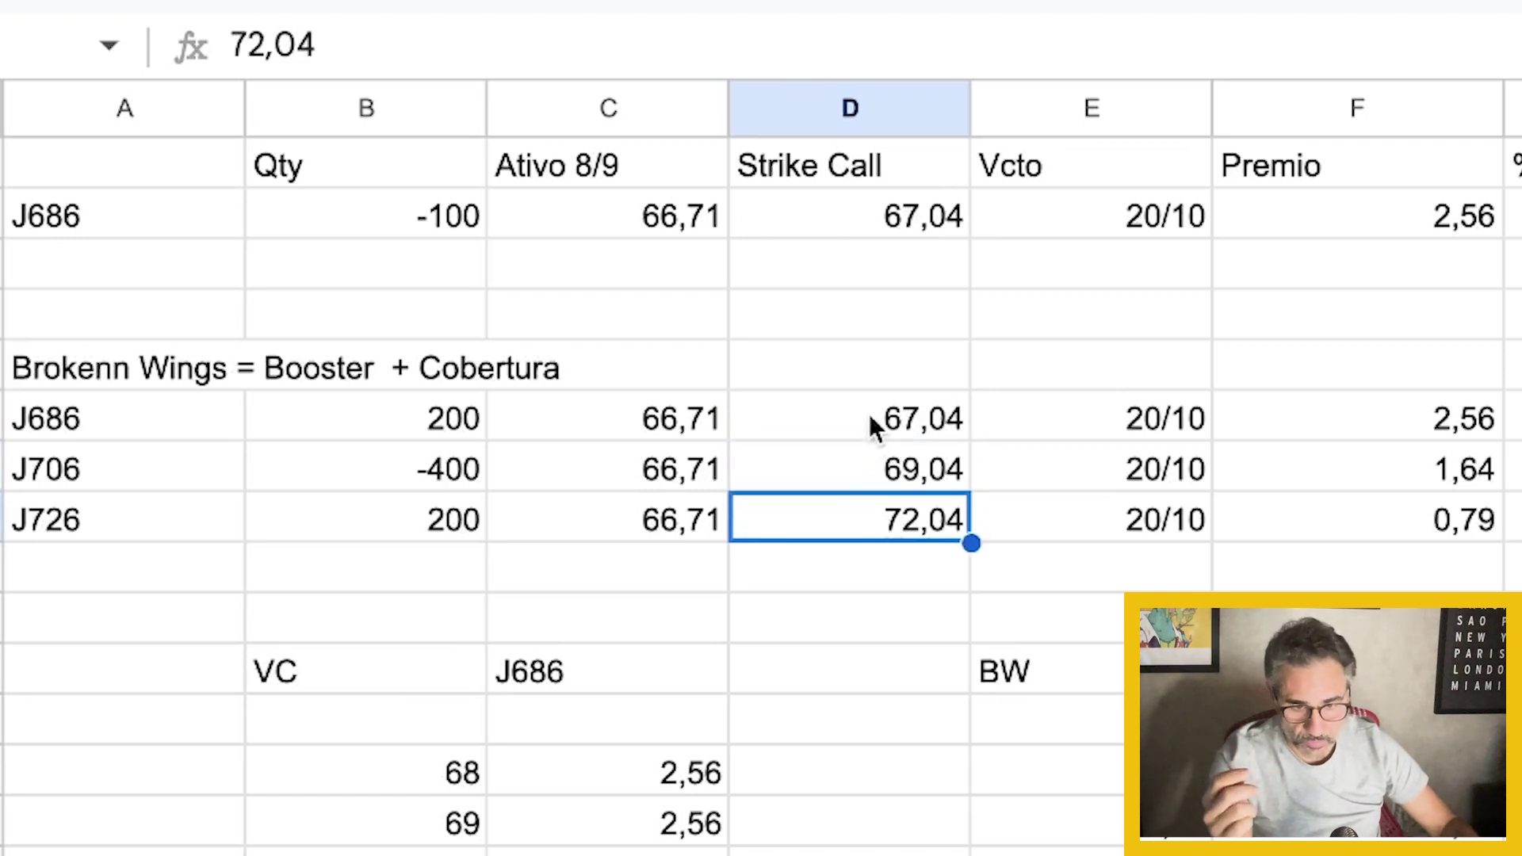
left_click_drag(869, 414, 877, 520)
left_click_drag(815, 605, 821, 567)
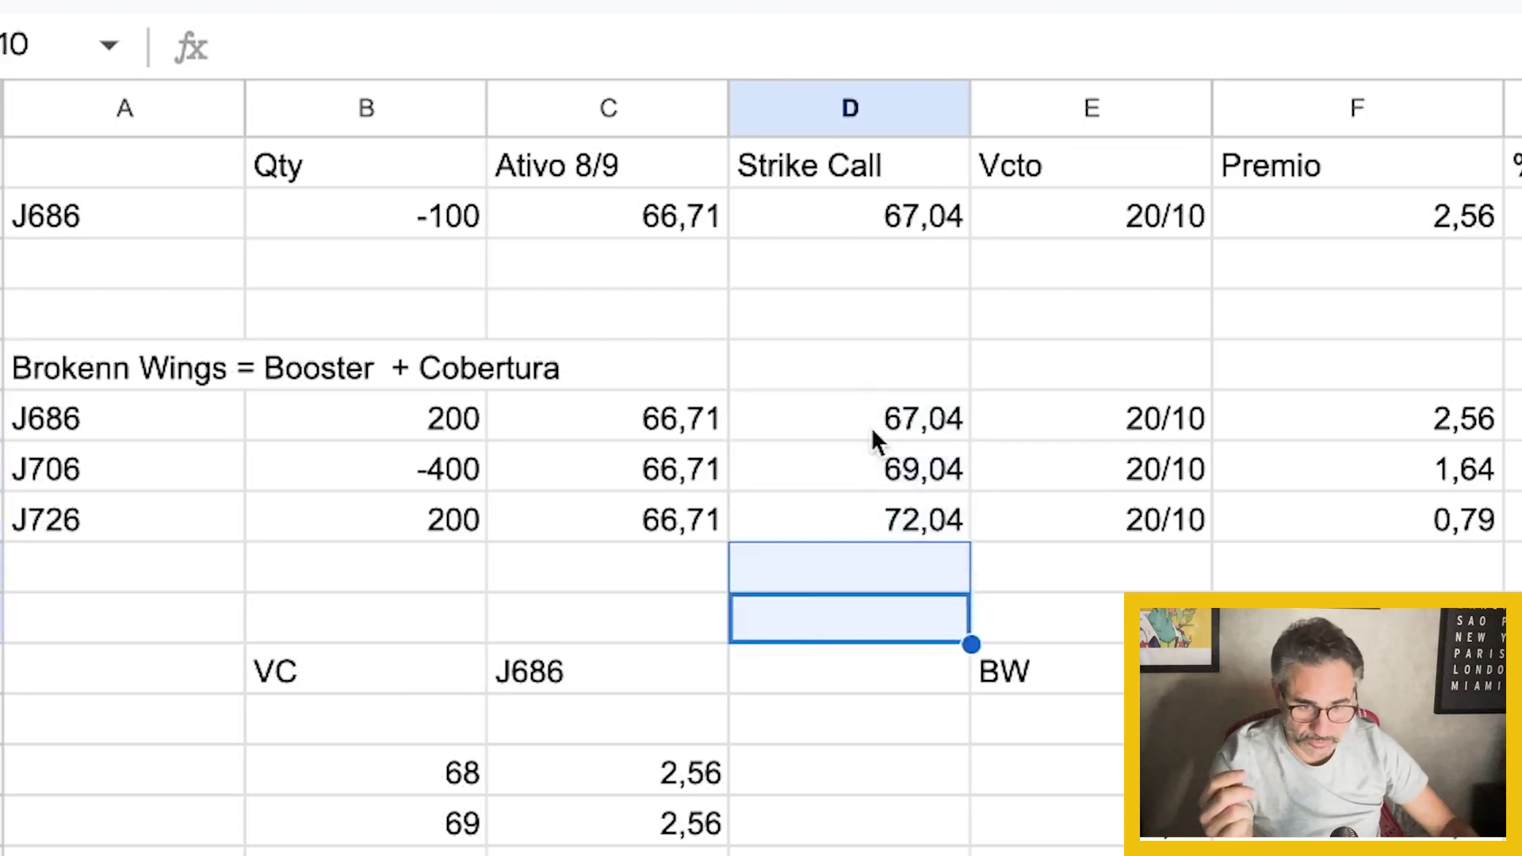
left_click_drag(872, 432, 877, 500)
left_click(809, 416)
Review the quantities and total premiums of the three Brokenn Wings legs.
left_click(264, 426)
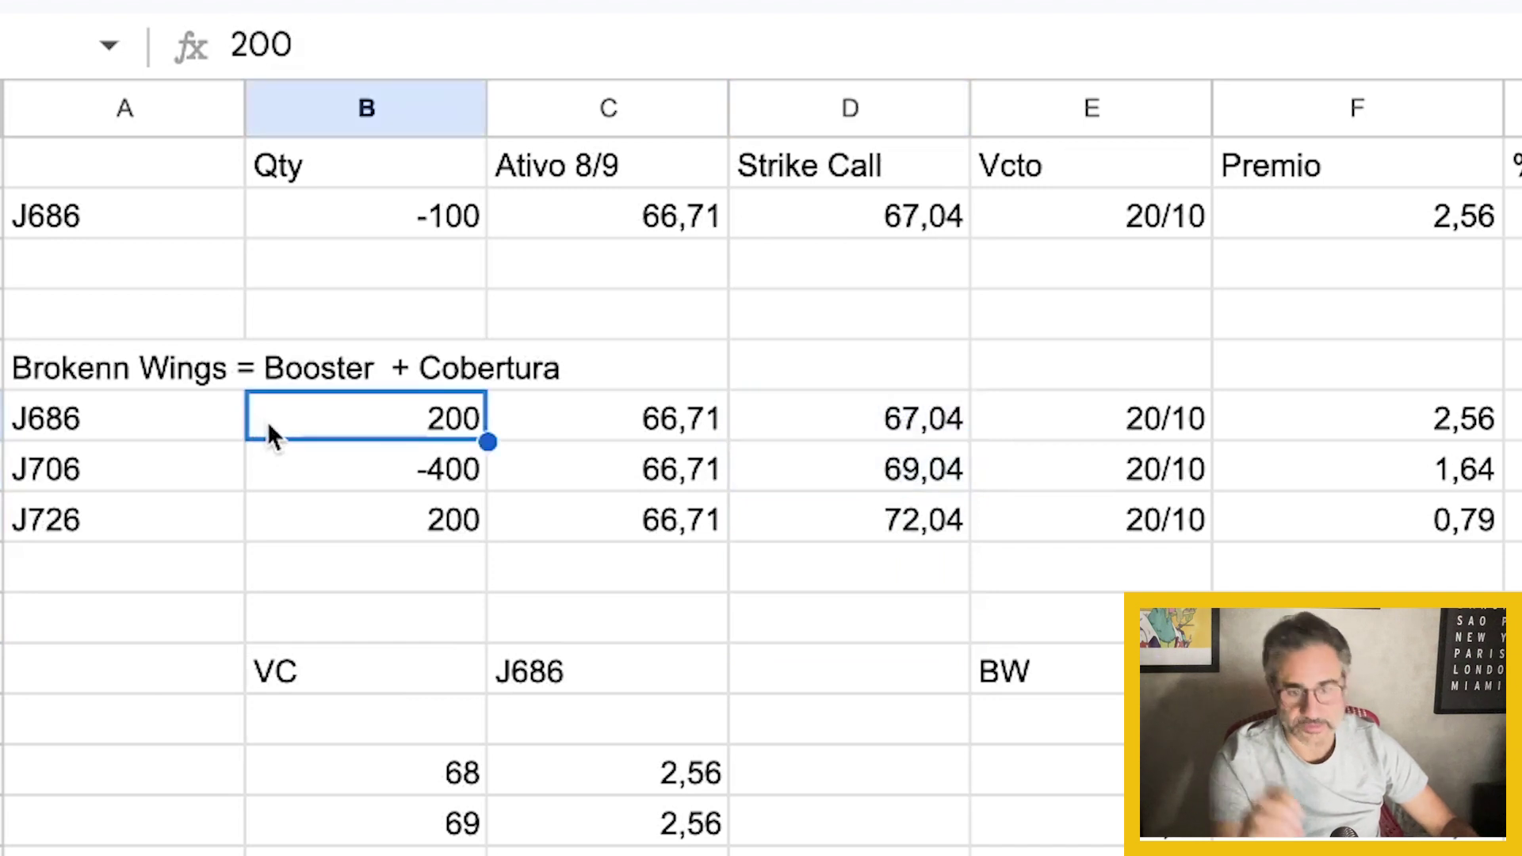
left_click(303, 476)
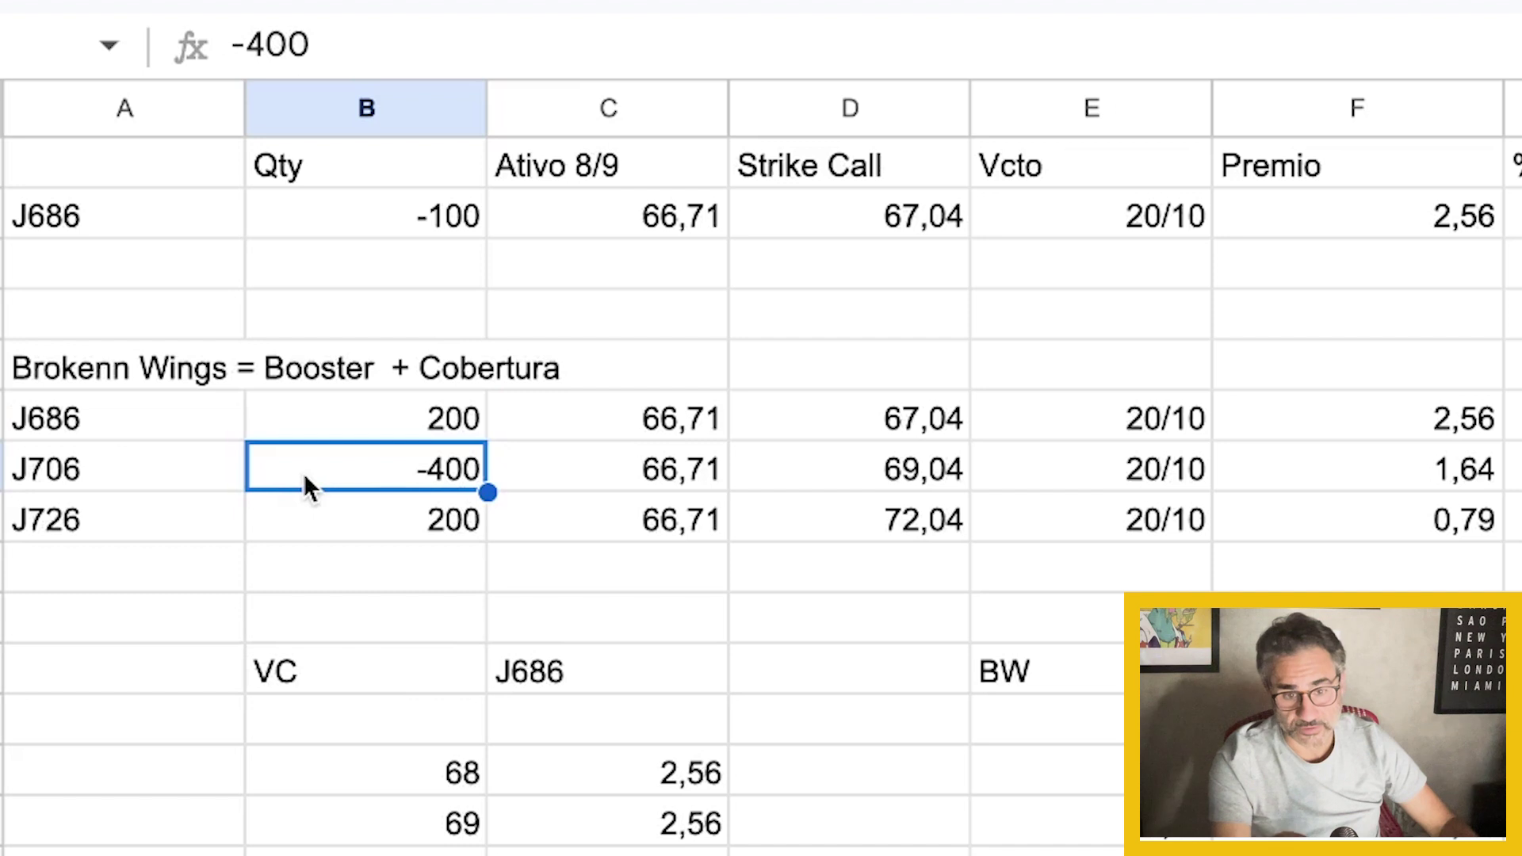
left_click(346, 532)
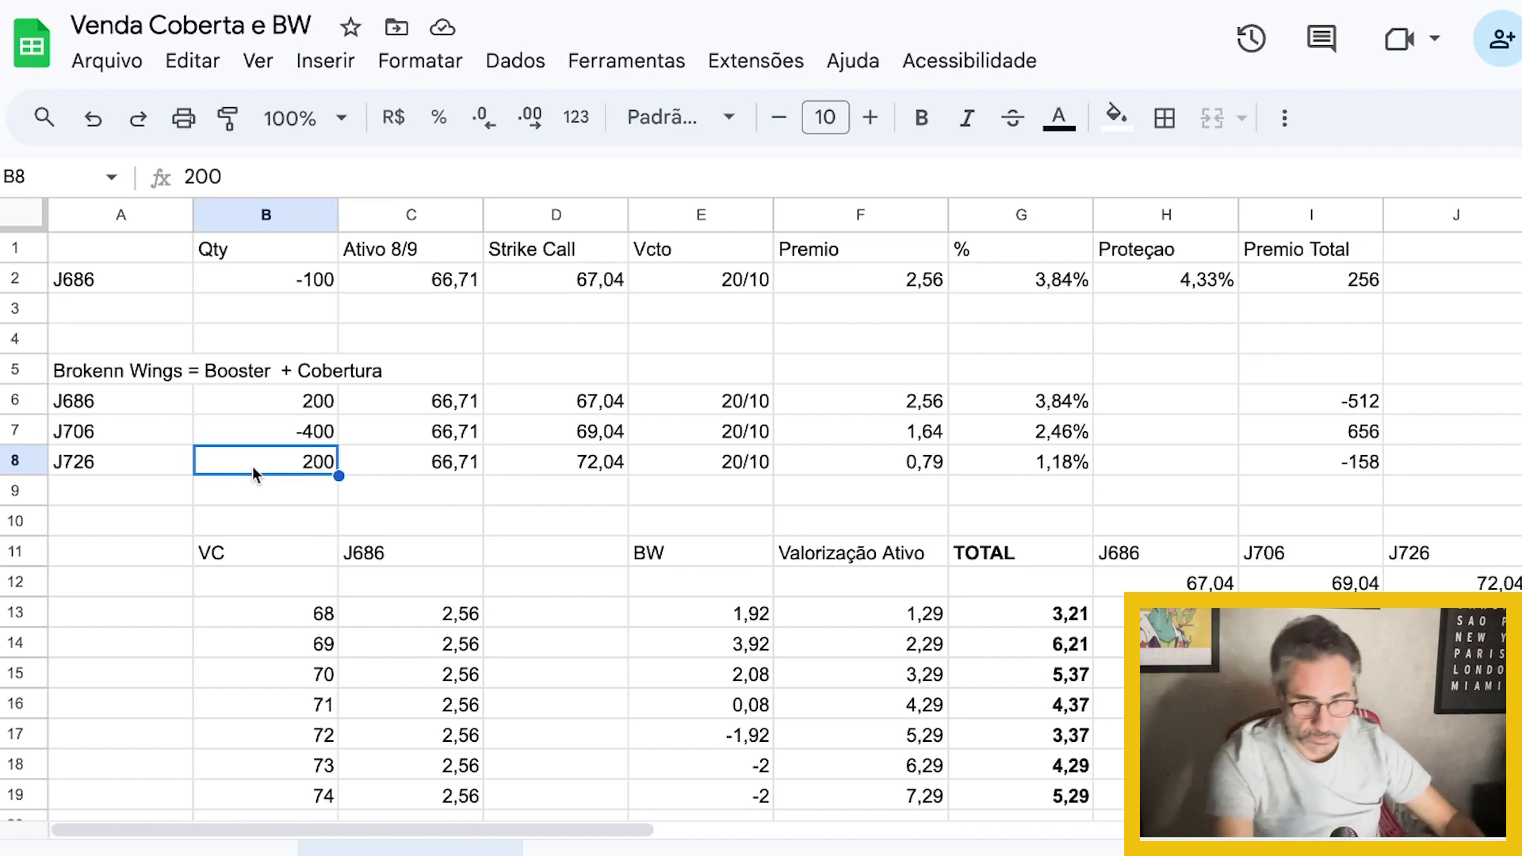
left_click_drag(1328, 402, 1337, 467)
left_click(1239, 432)
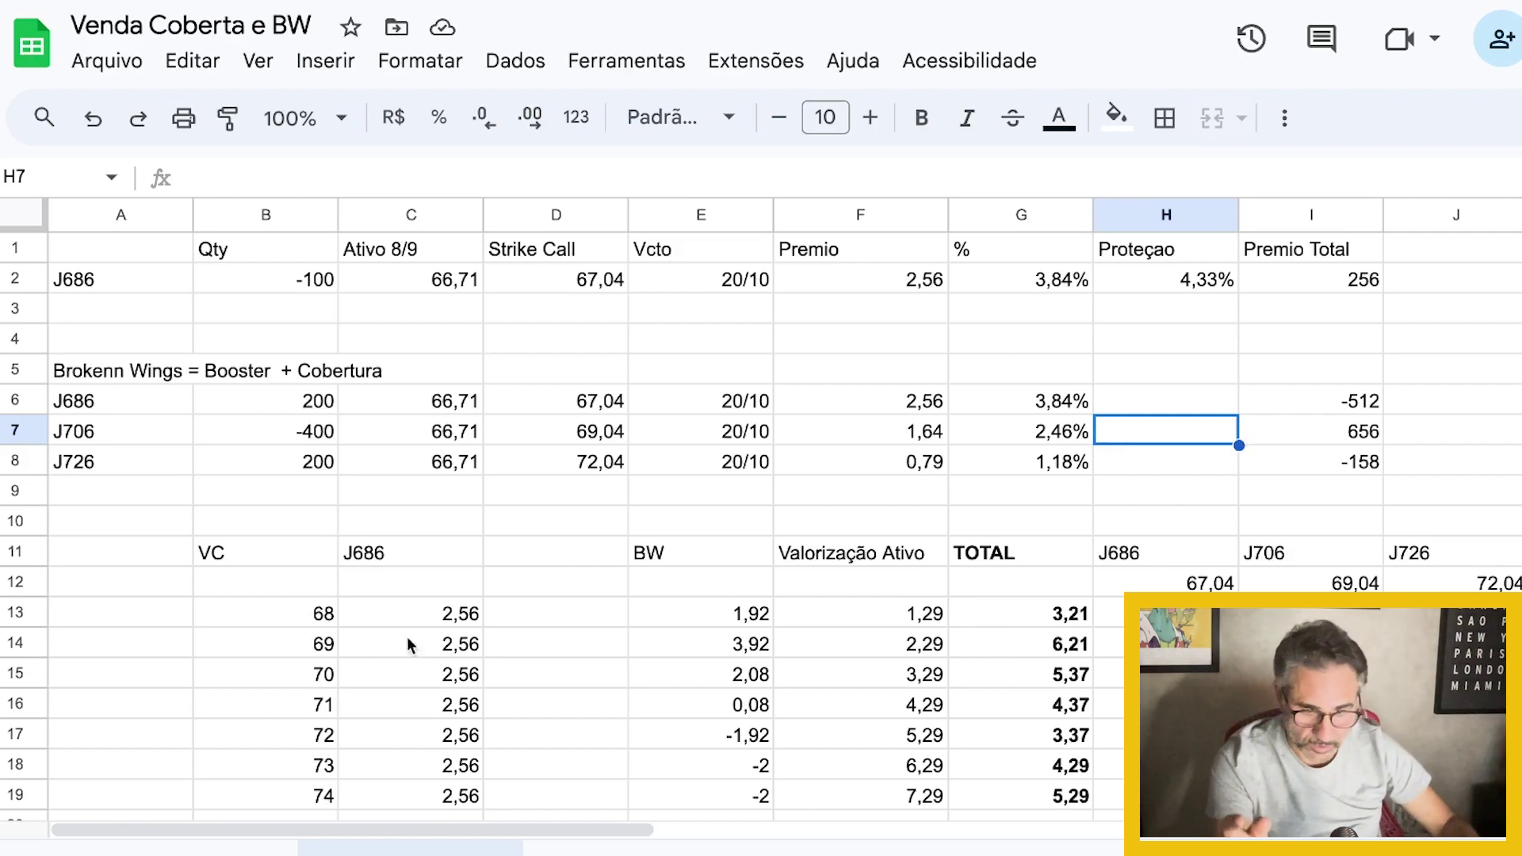
Examine the J686 premium and the first VC price scenario in the payoff table.
left_click(449, 614)
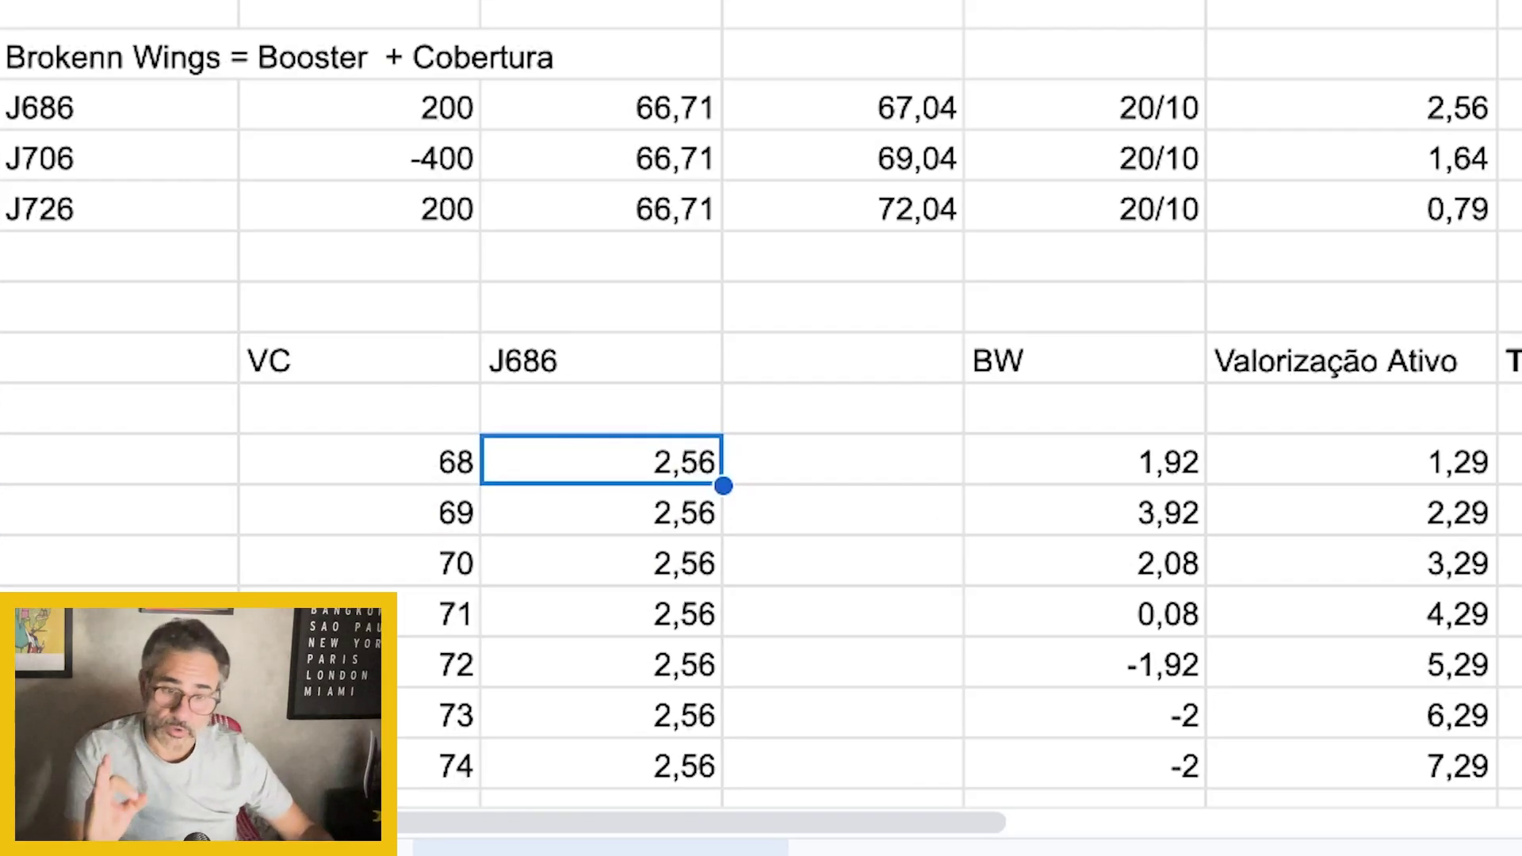
left_click(678, 414)
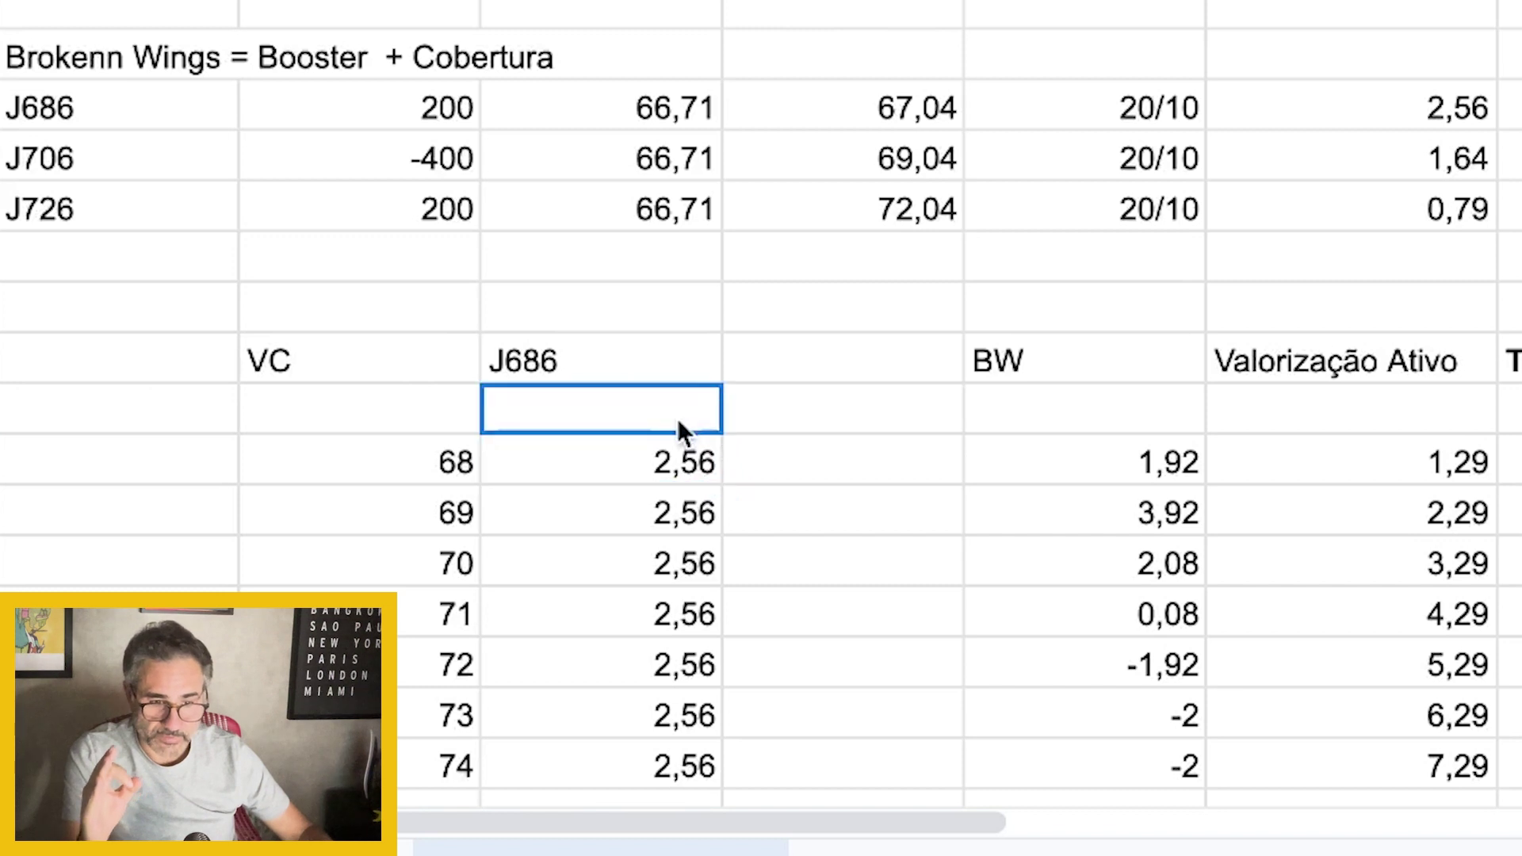
left_click(299, 461)
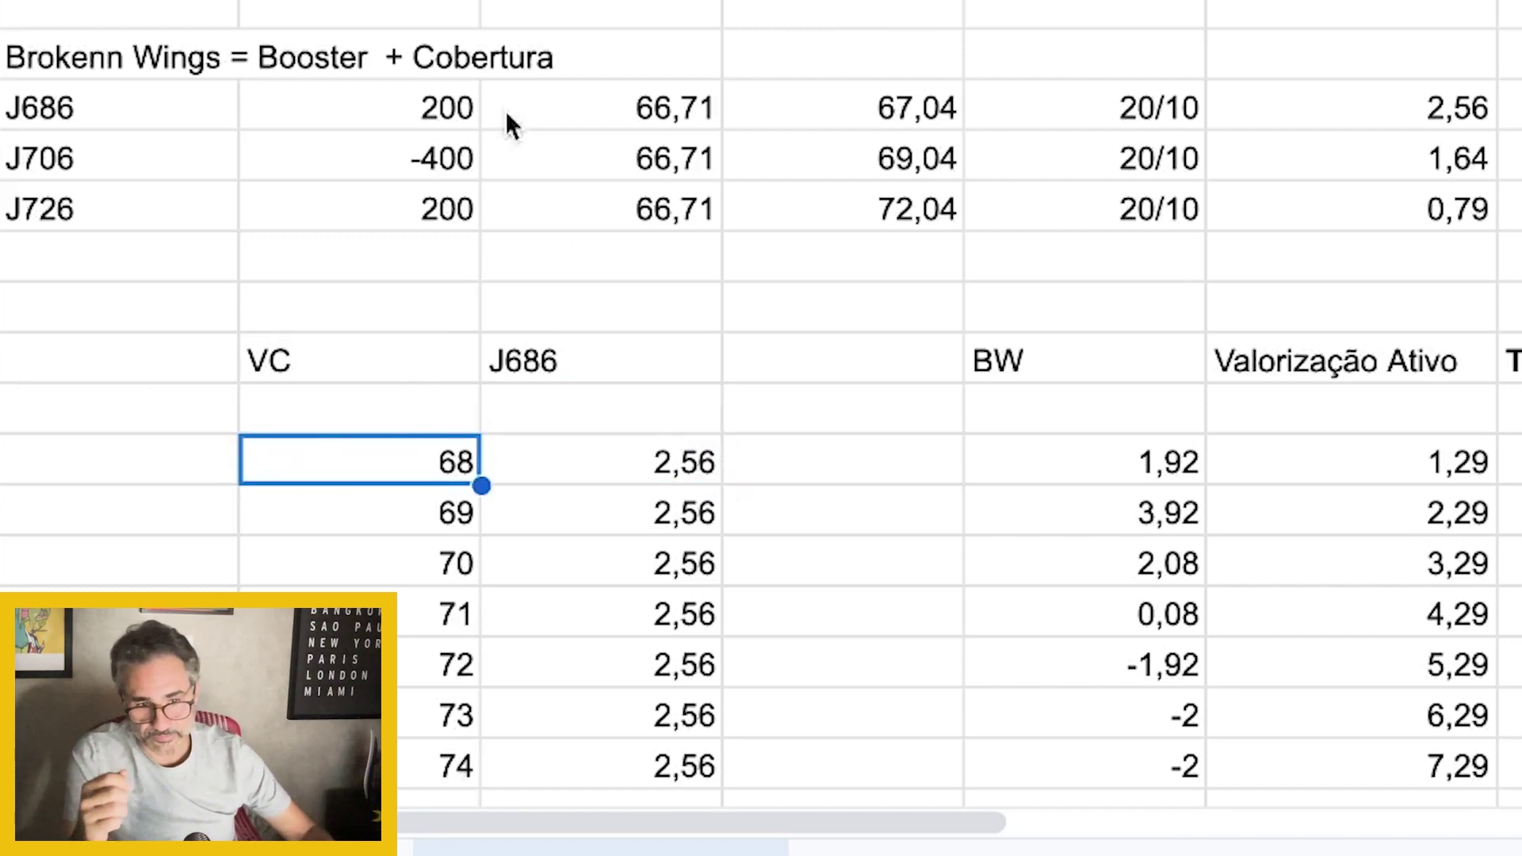
Compare the J686 covered call premium against the VC prices 68, 69 and 70 in the payoff table.
left_click(680, 472)
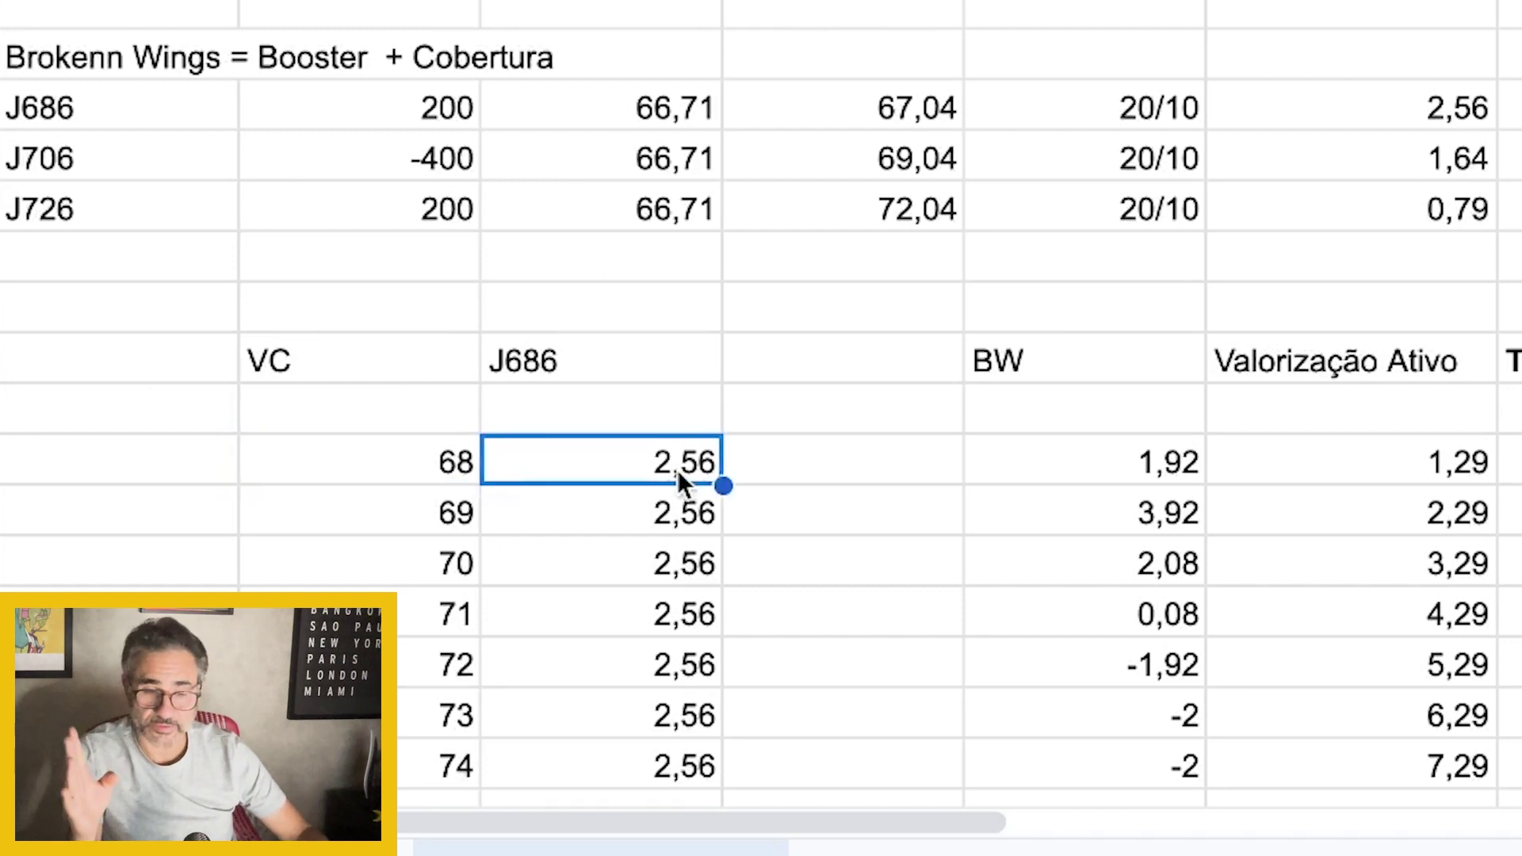
left_click(350, 478)
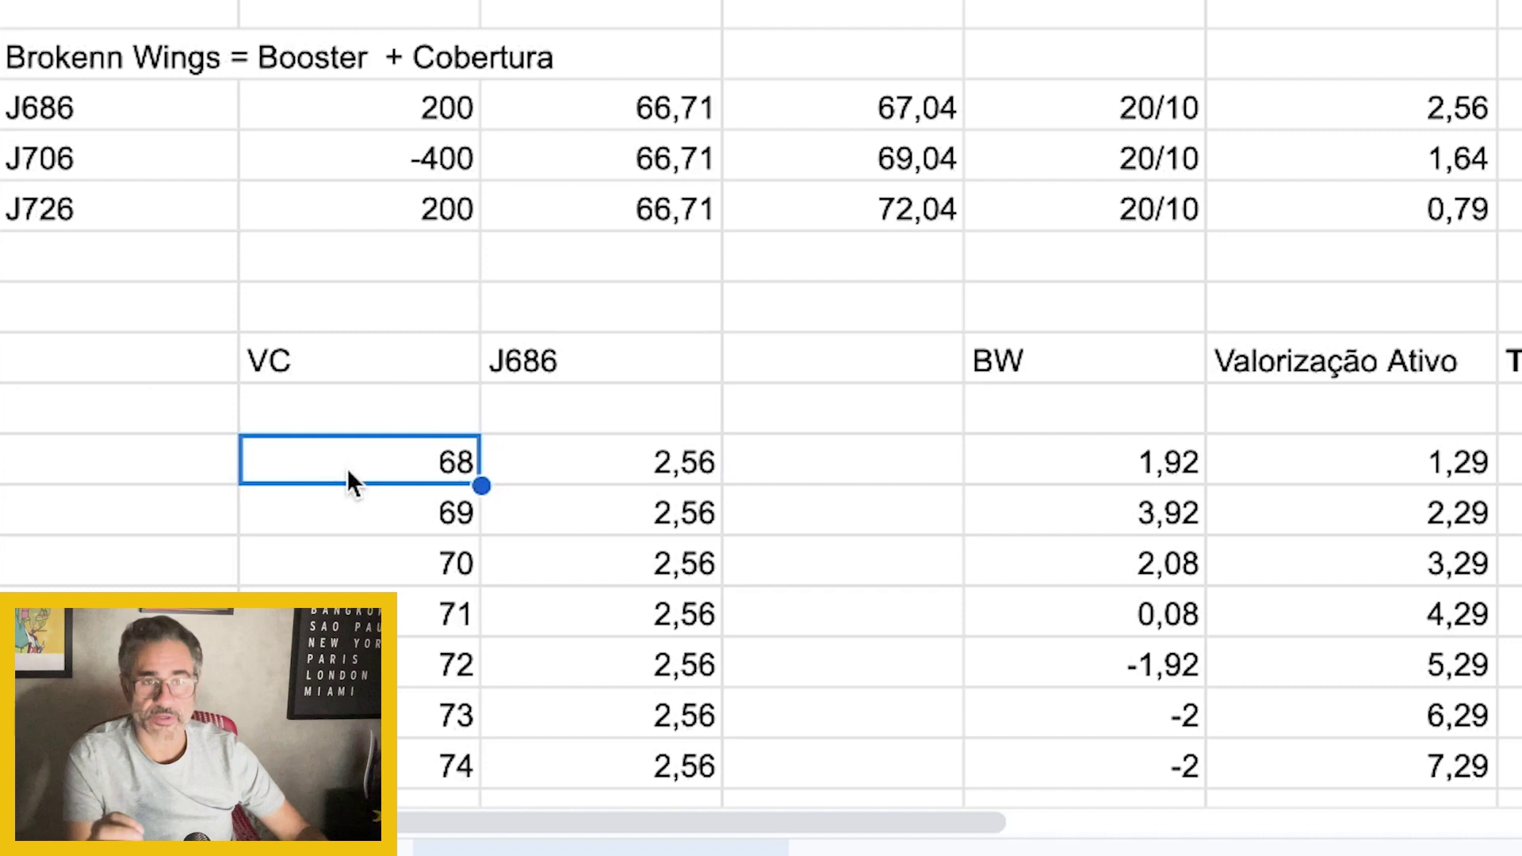
left_click(631, 480)
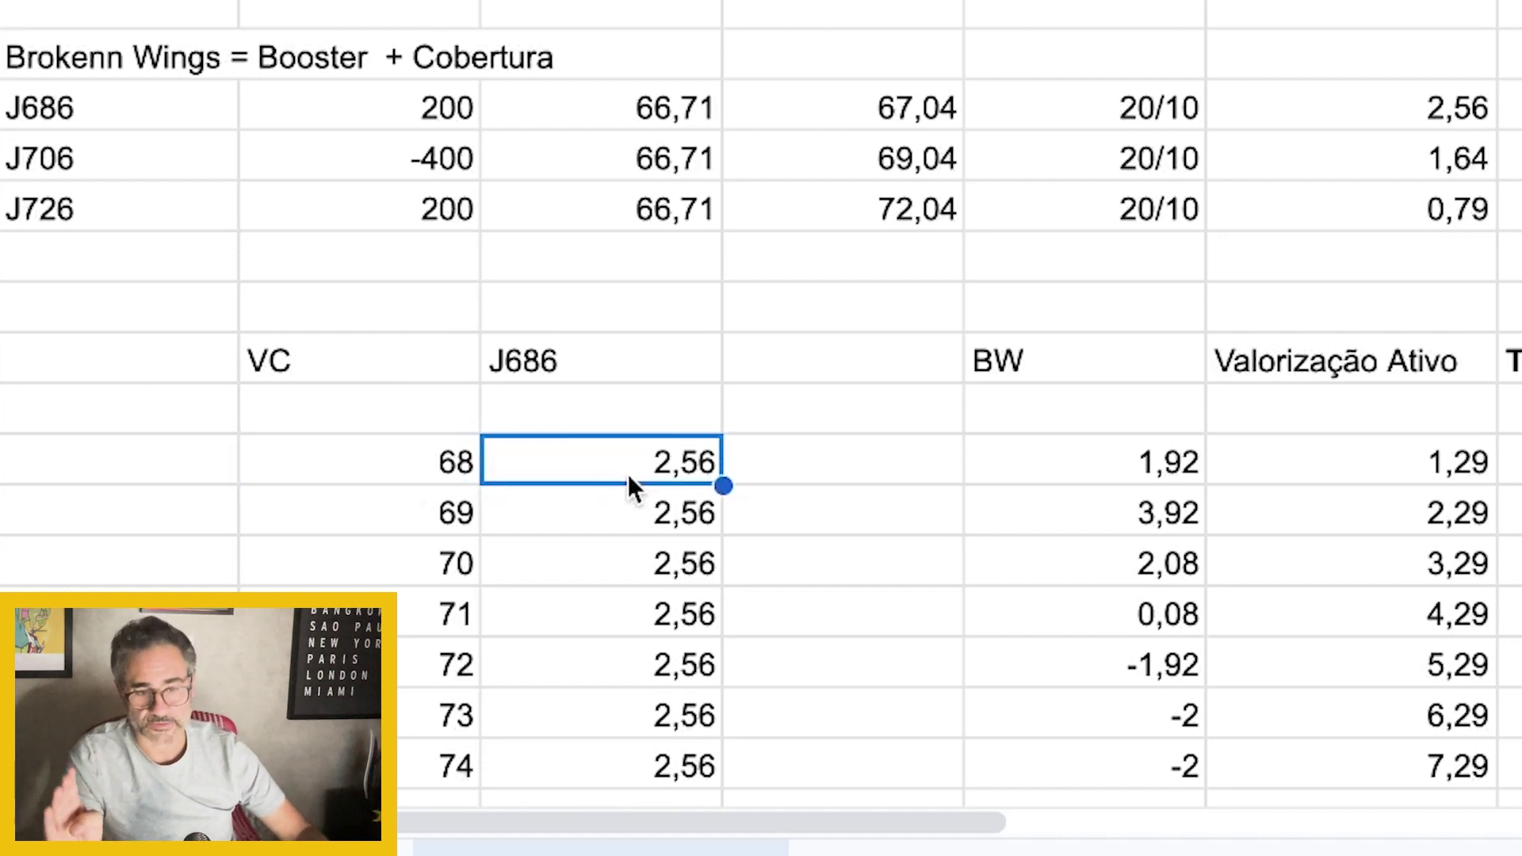
left_click(413, 514)
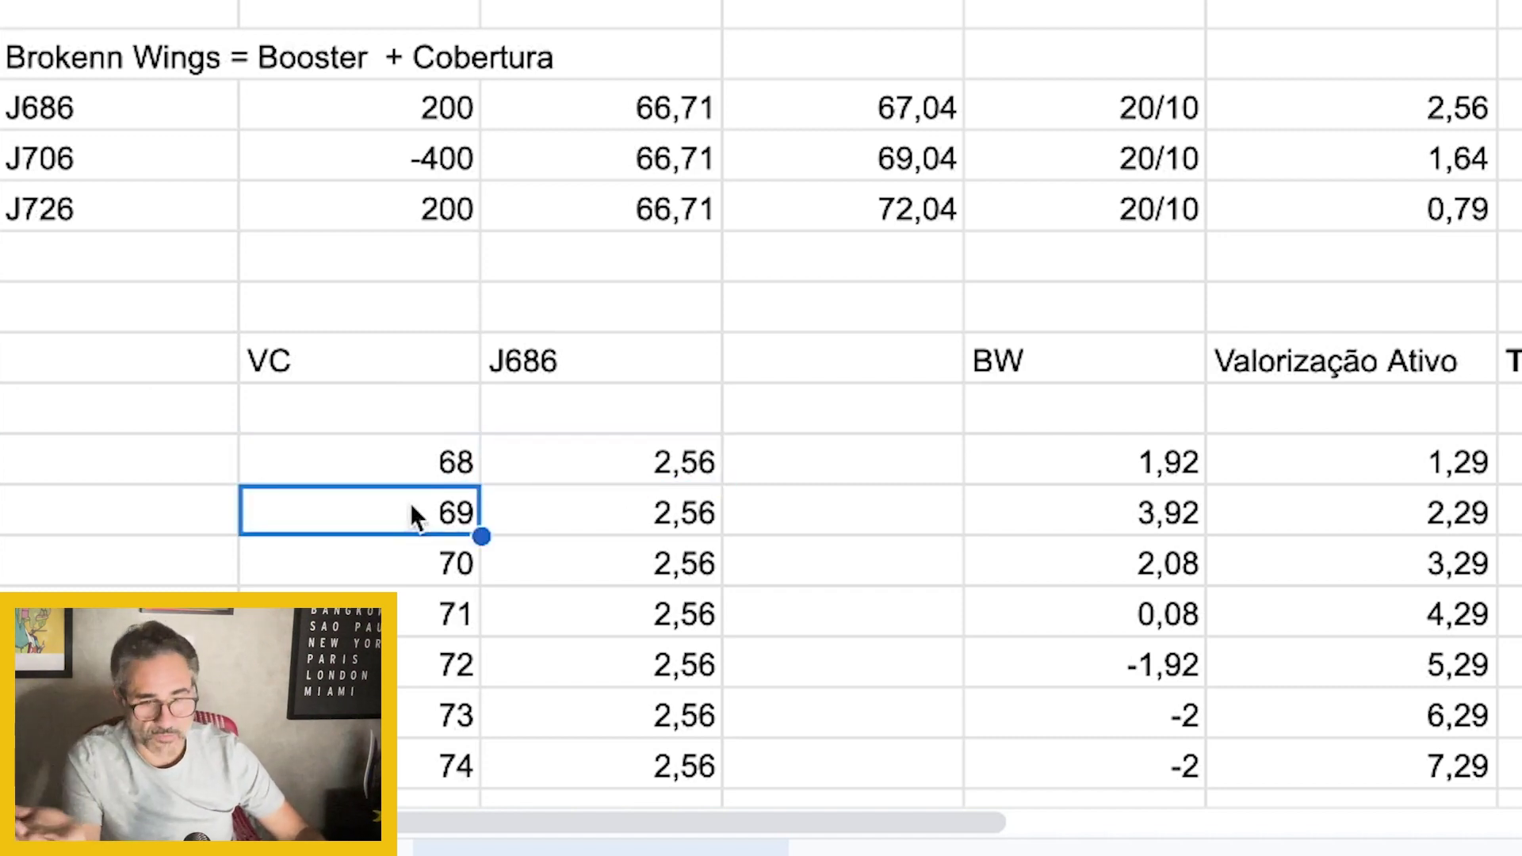
left_click(683, 513)
left_click(412, 570)
left_click(654, 565)
Review the J686 covered call result across all VC scenarios from 68 to 74.
scroll(668, 513, "down", 2)
left_click_drag(659, 359, 431, 656)
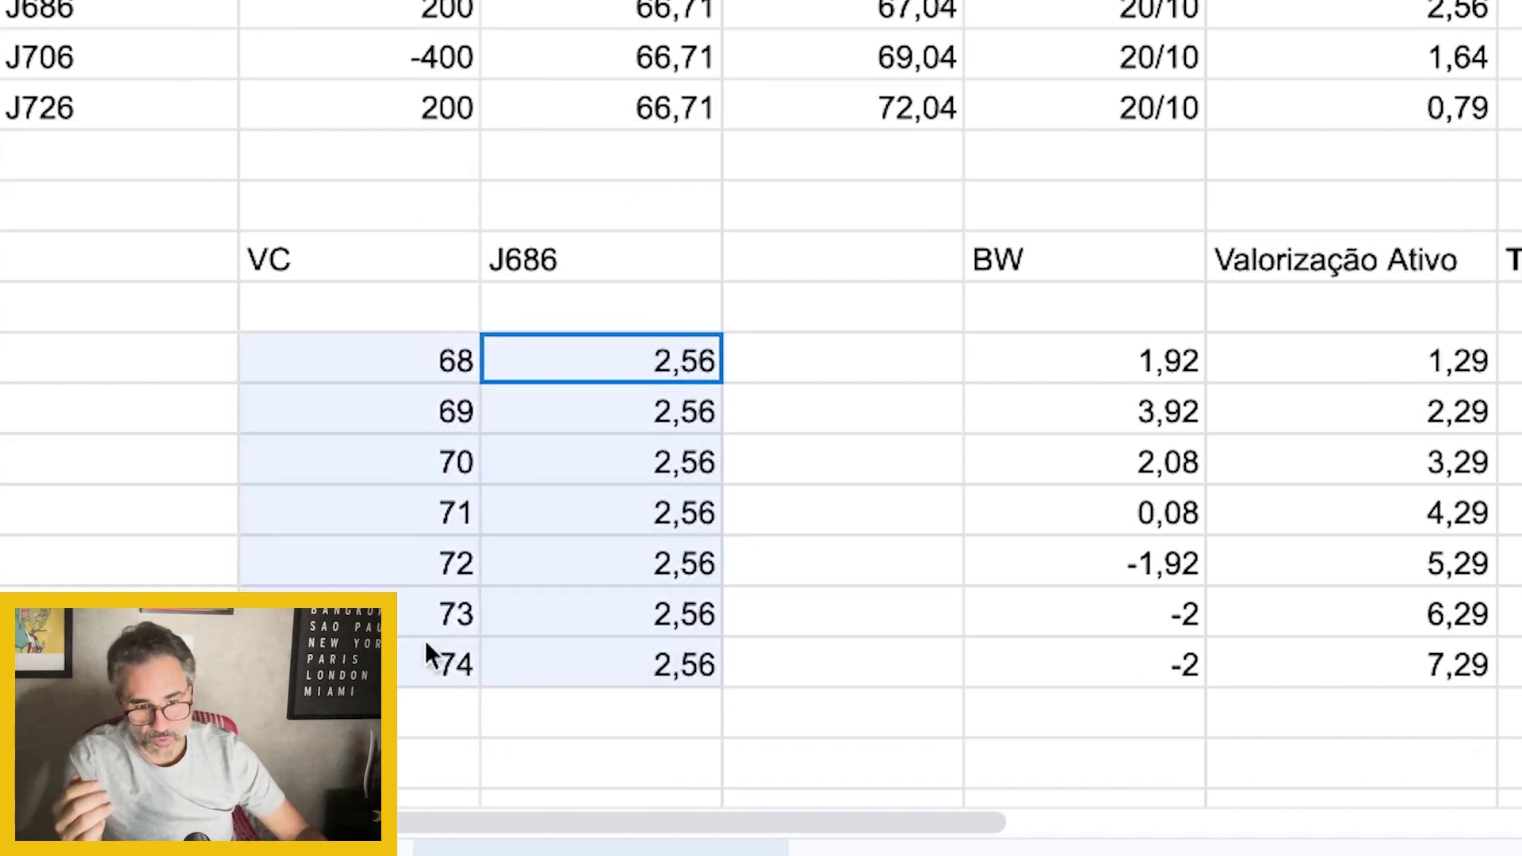
left_click_drag(602, 361, 658, 662)
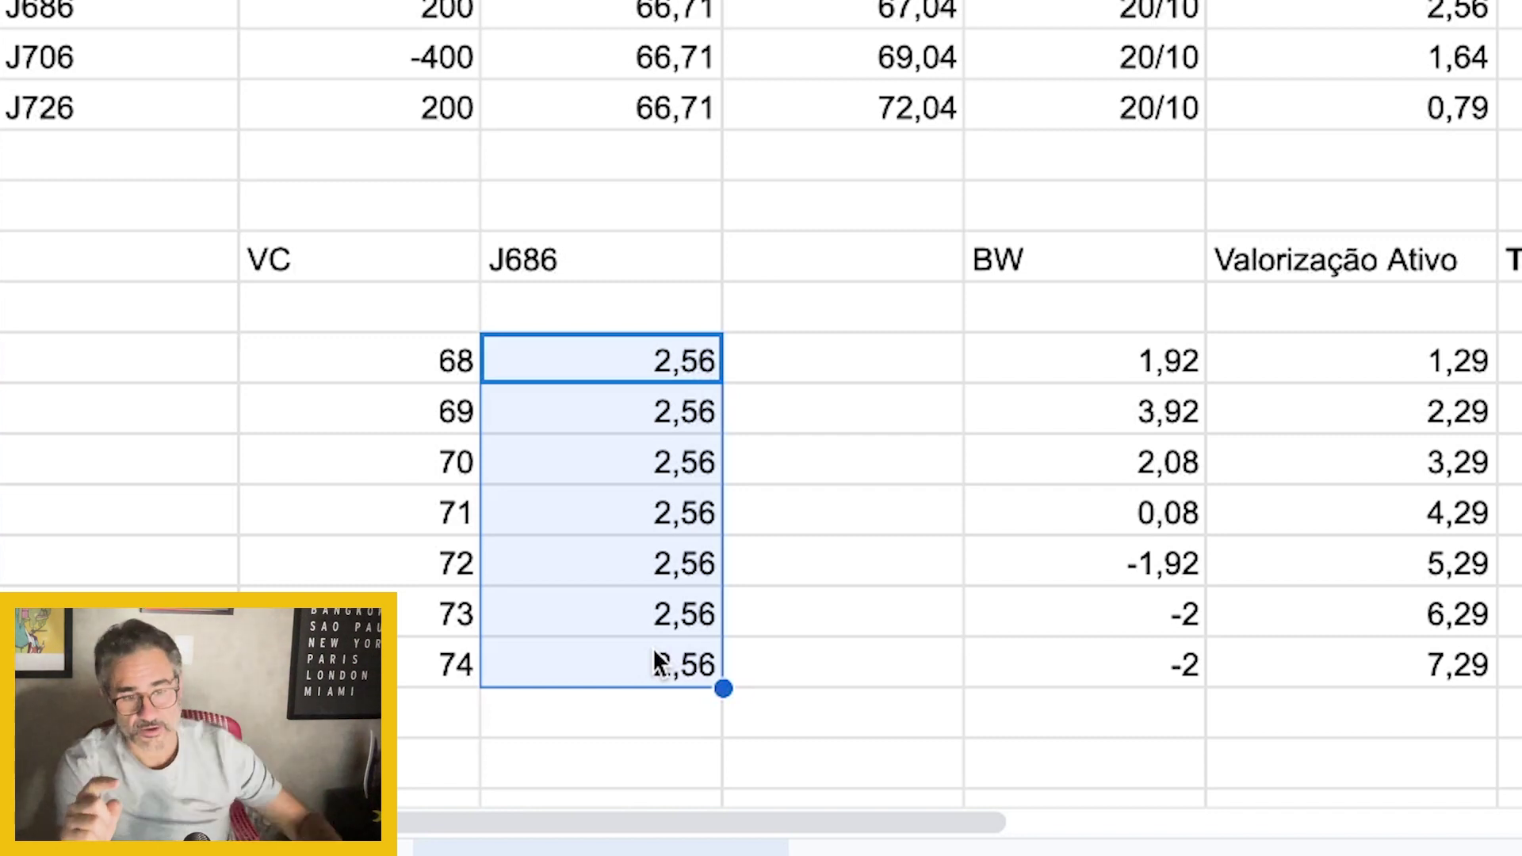
left_click(590, 353)
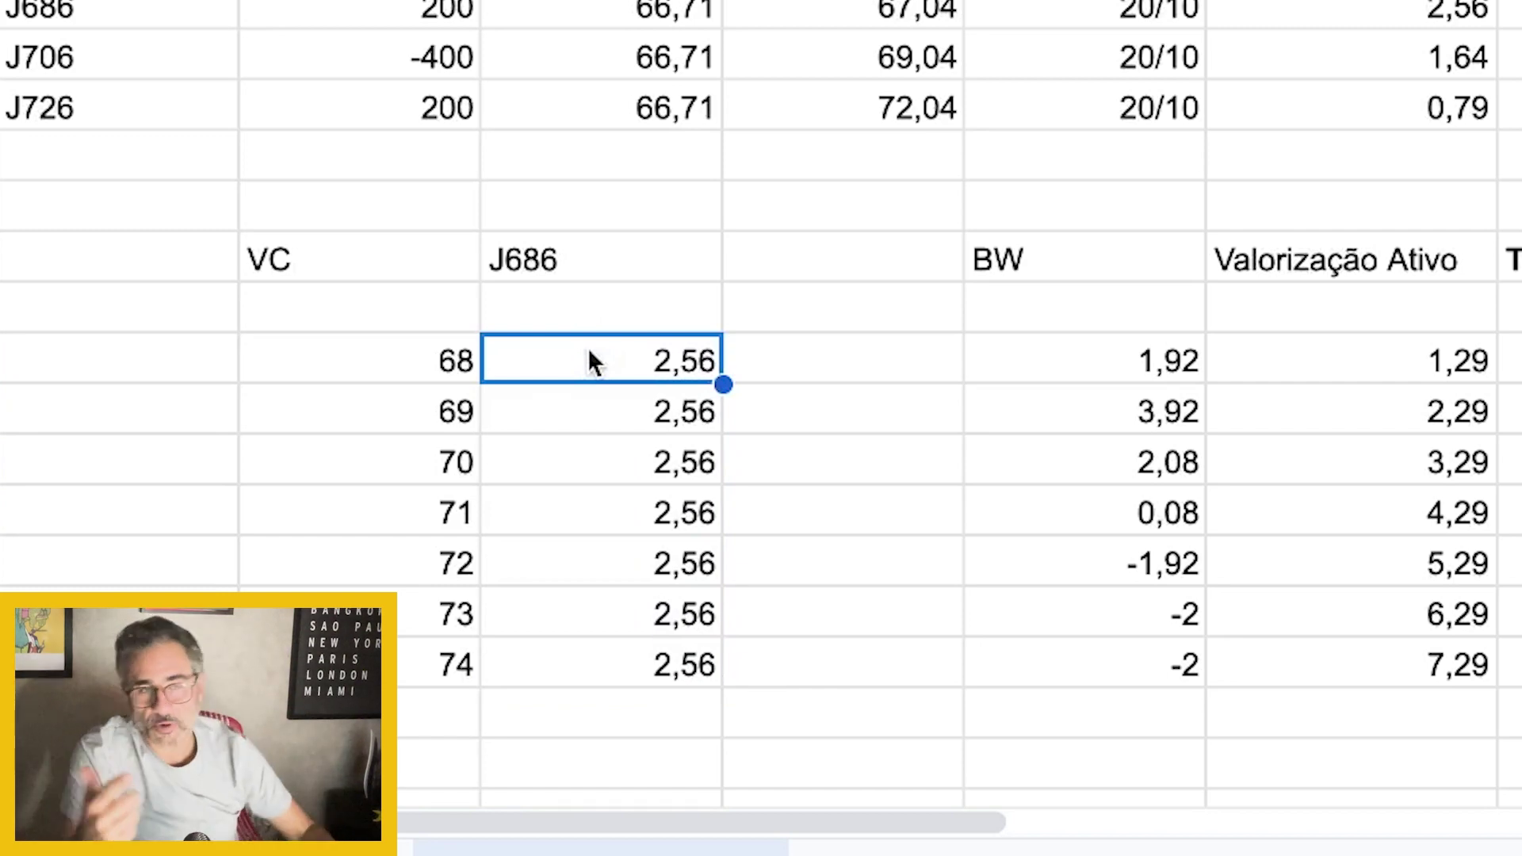
Review the three legs of the Brokenn Wings block, including the J706 quantity.
scroll(995, 706, "up", 5)
left_click_drag(44, 294, 578, 401)
left_click(408, 346)
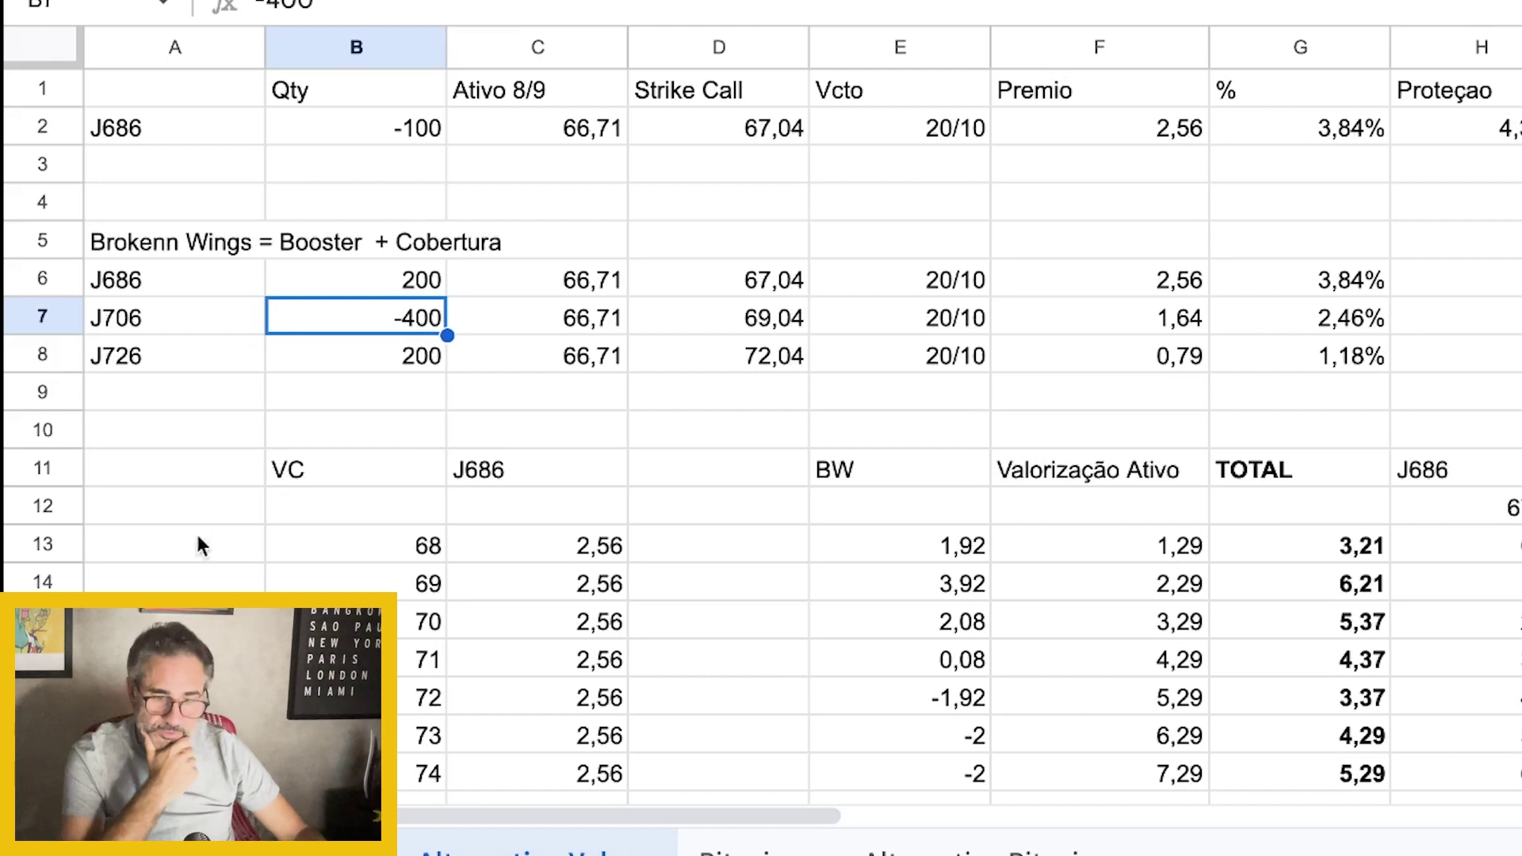
Examine the BW result and the Valorização Ativo formulas for the VC 68 scenario.
left_click(293, 544)
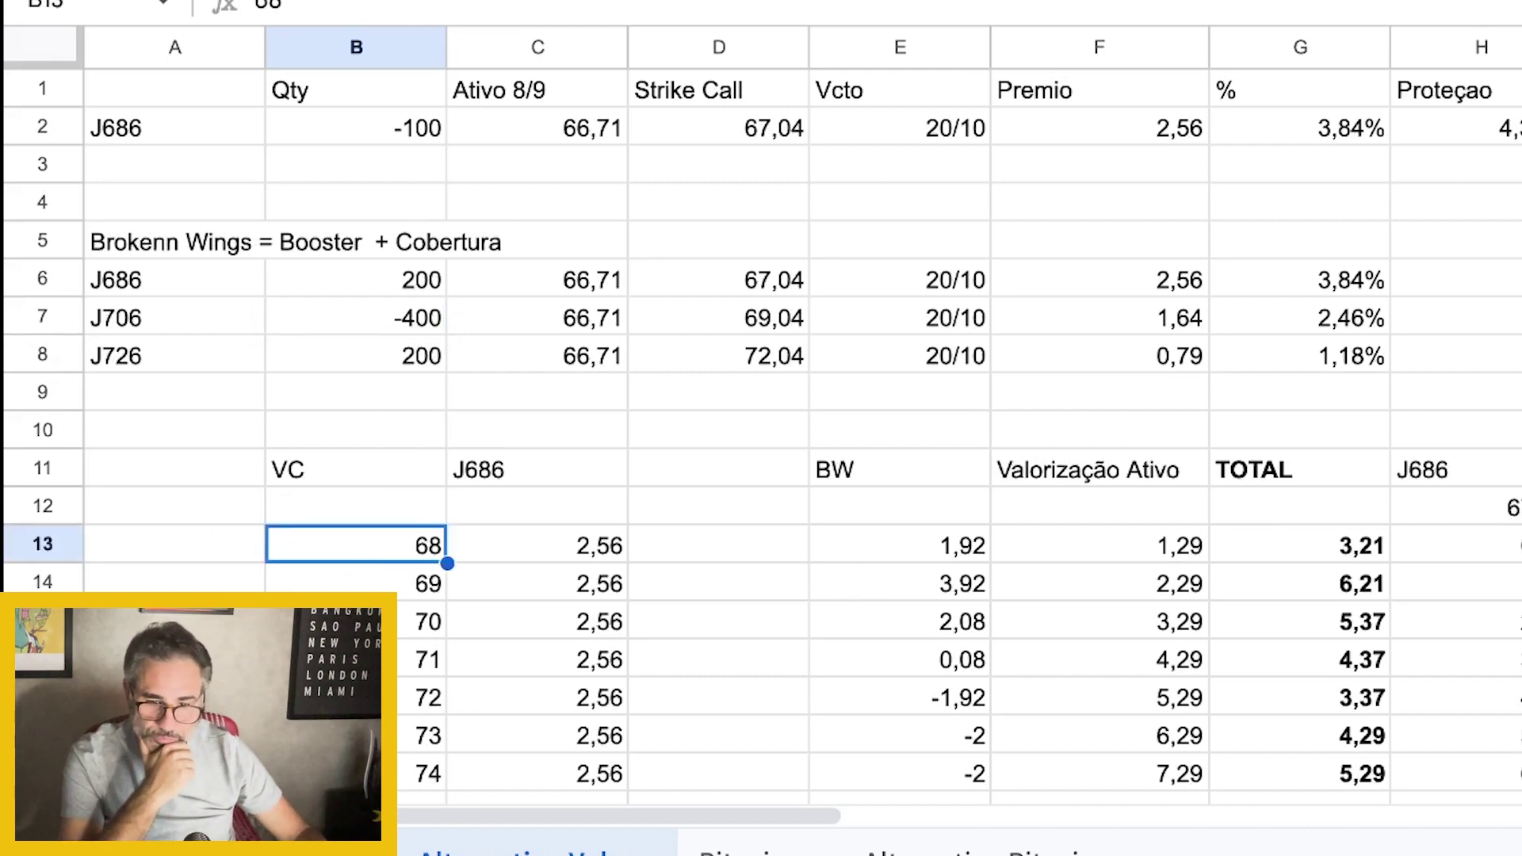
left_click(917, 555)
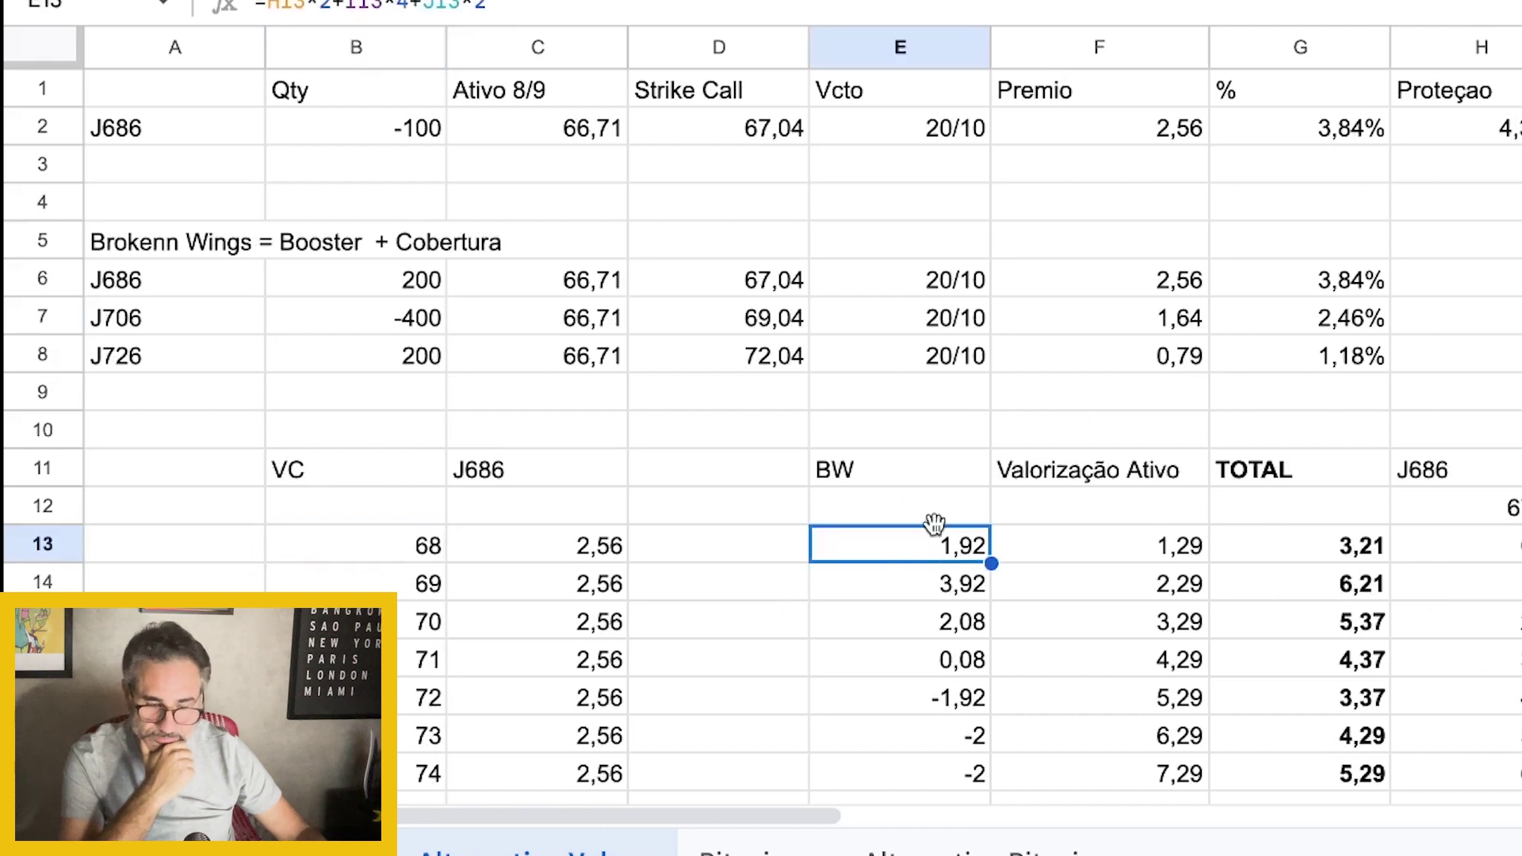
key("Left")
key("Left")
left_click(929, 559)
left_click(1124, 540)
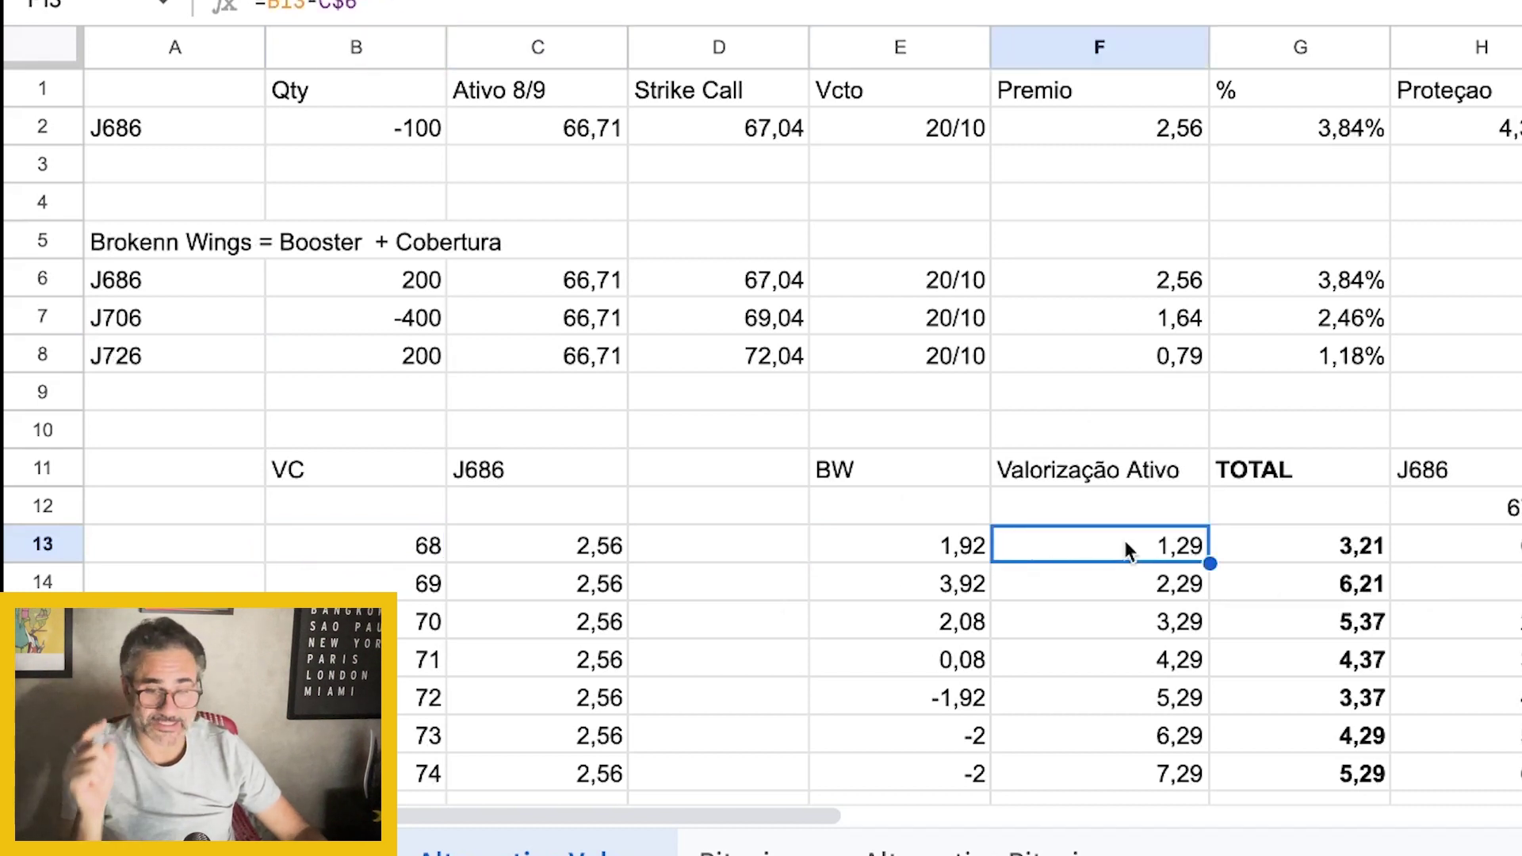
left_click(888, 547)
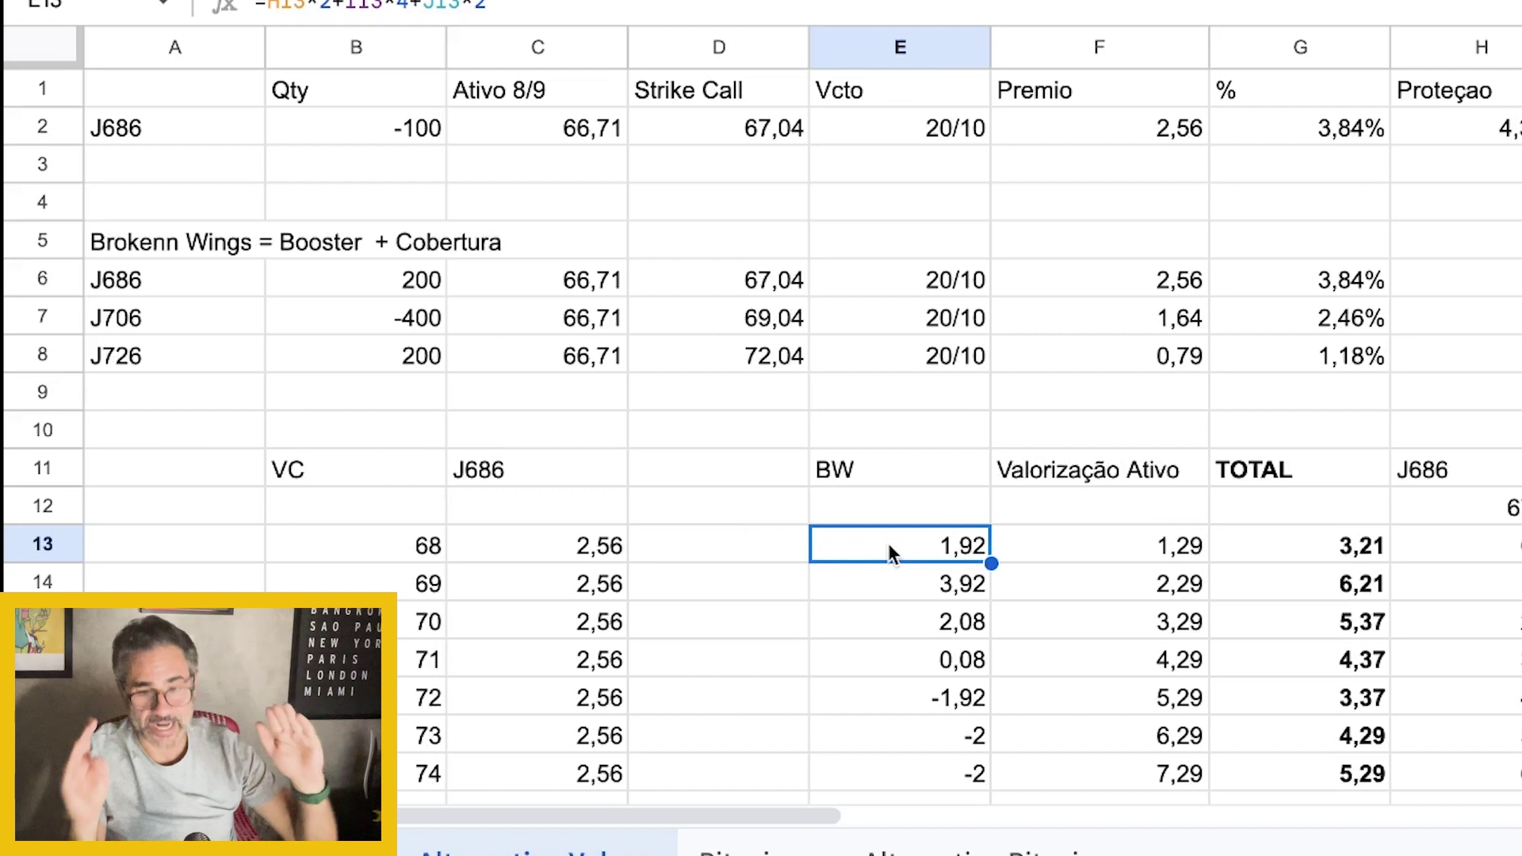
left_click(1120, 547)
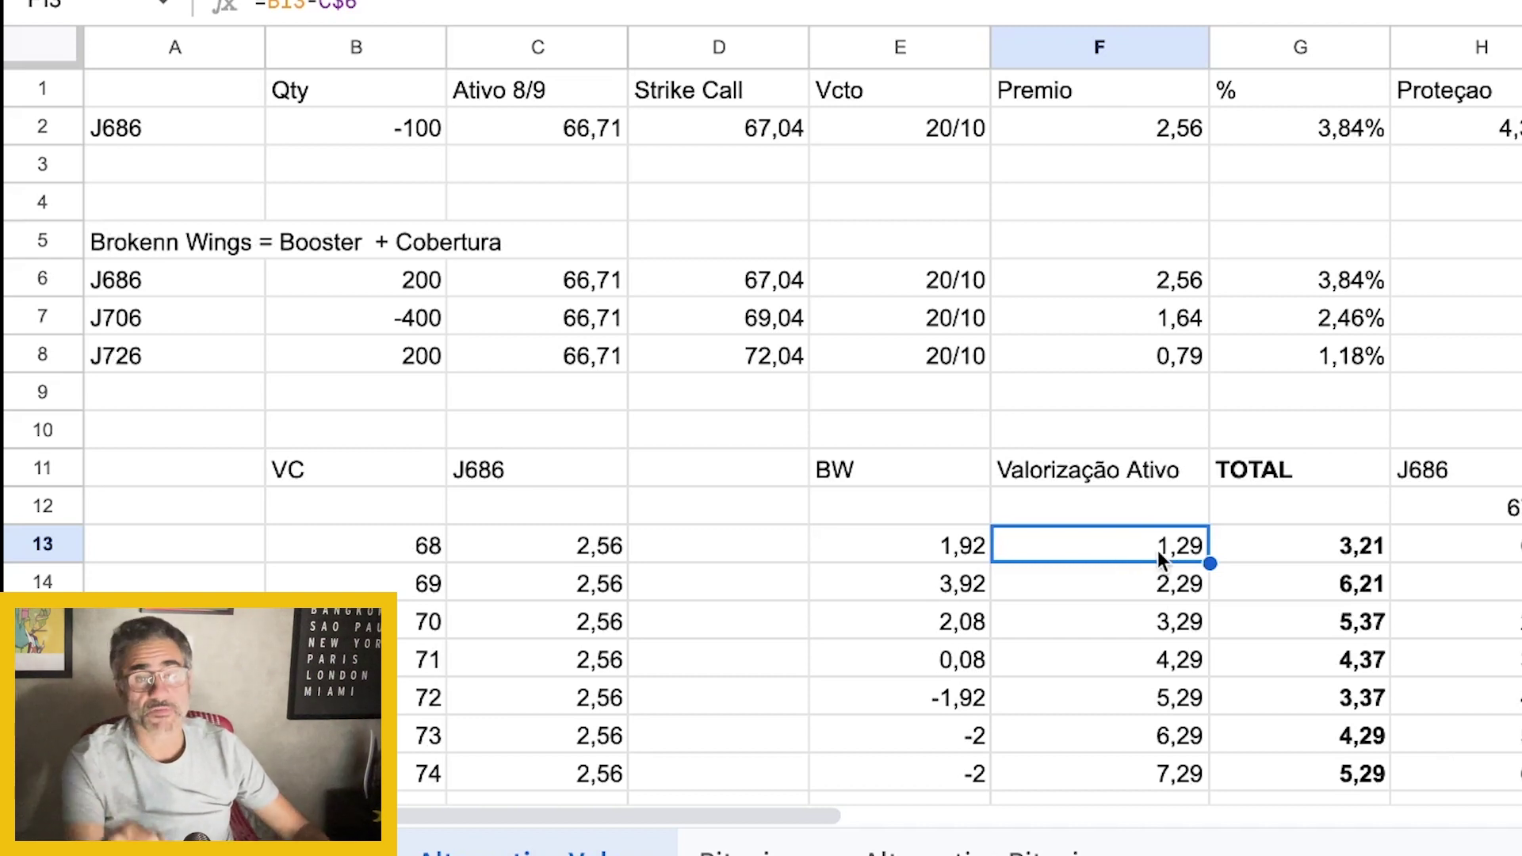
Compare the TOTAL with the J686 covered call premium in the VC 68 scenario.
left_click(1354, 552)
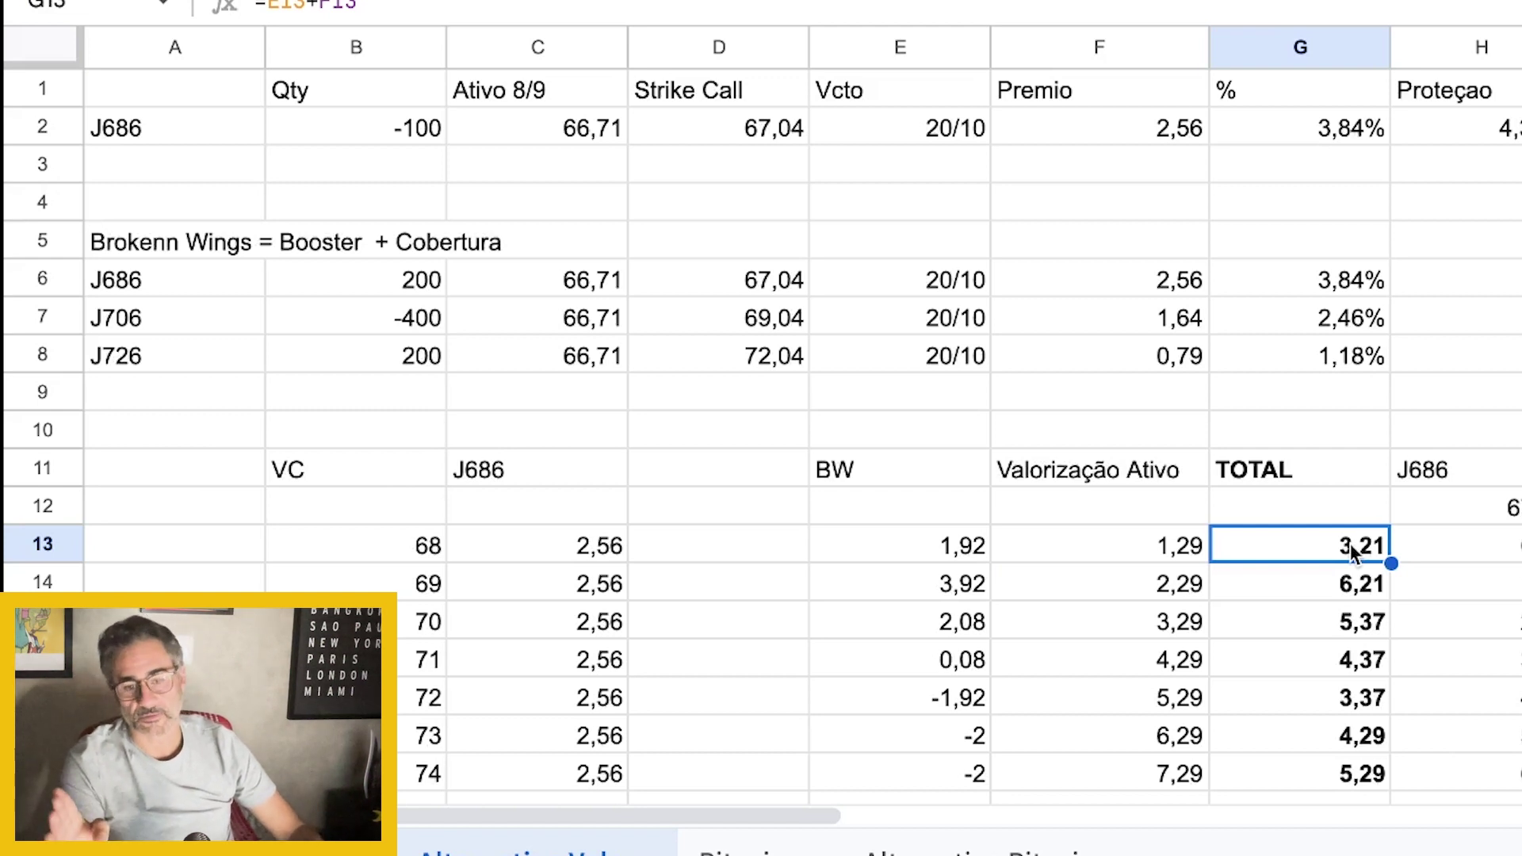
left_click(574, 547)
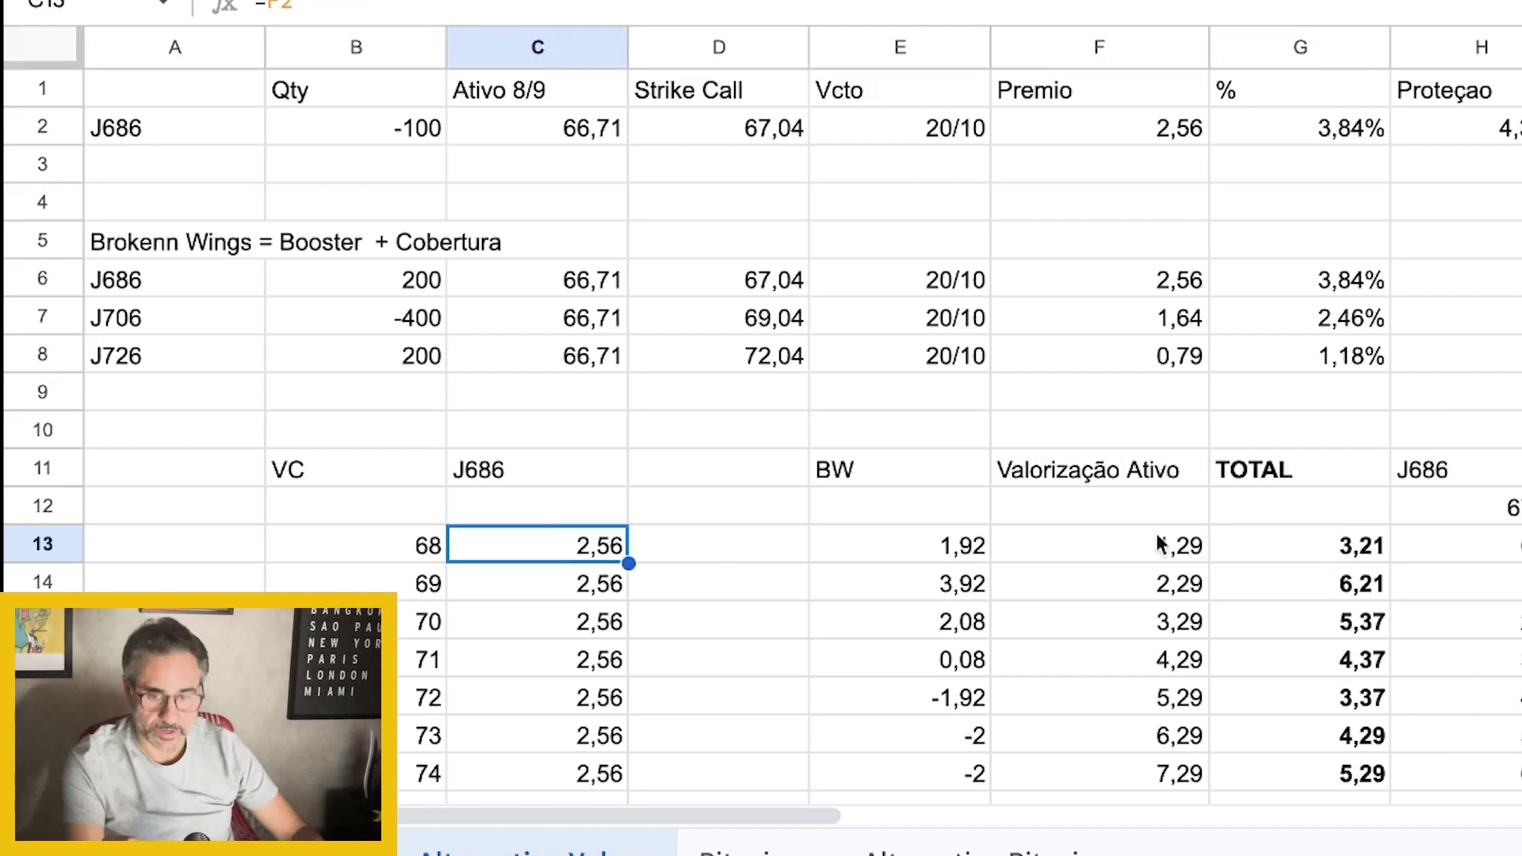
left_click(1350, 549)
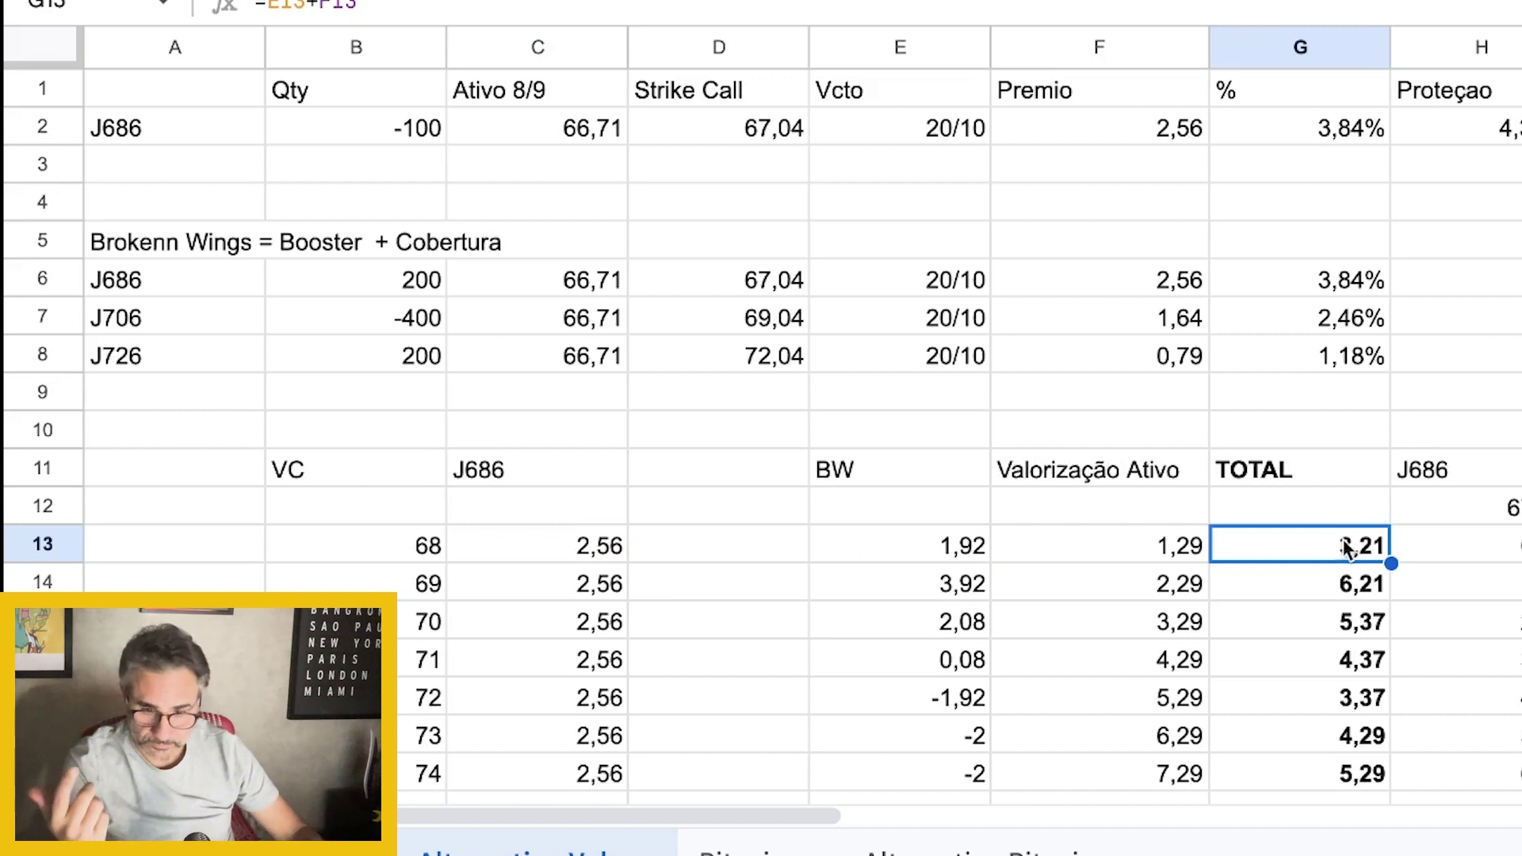
Compare TOTAL, BW and Valorização Ativo with the J686 premium in the VC 69 scenario.
left_click(1343, 593)
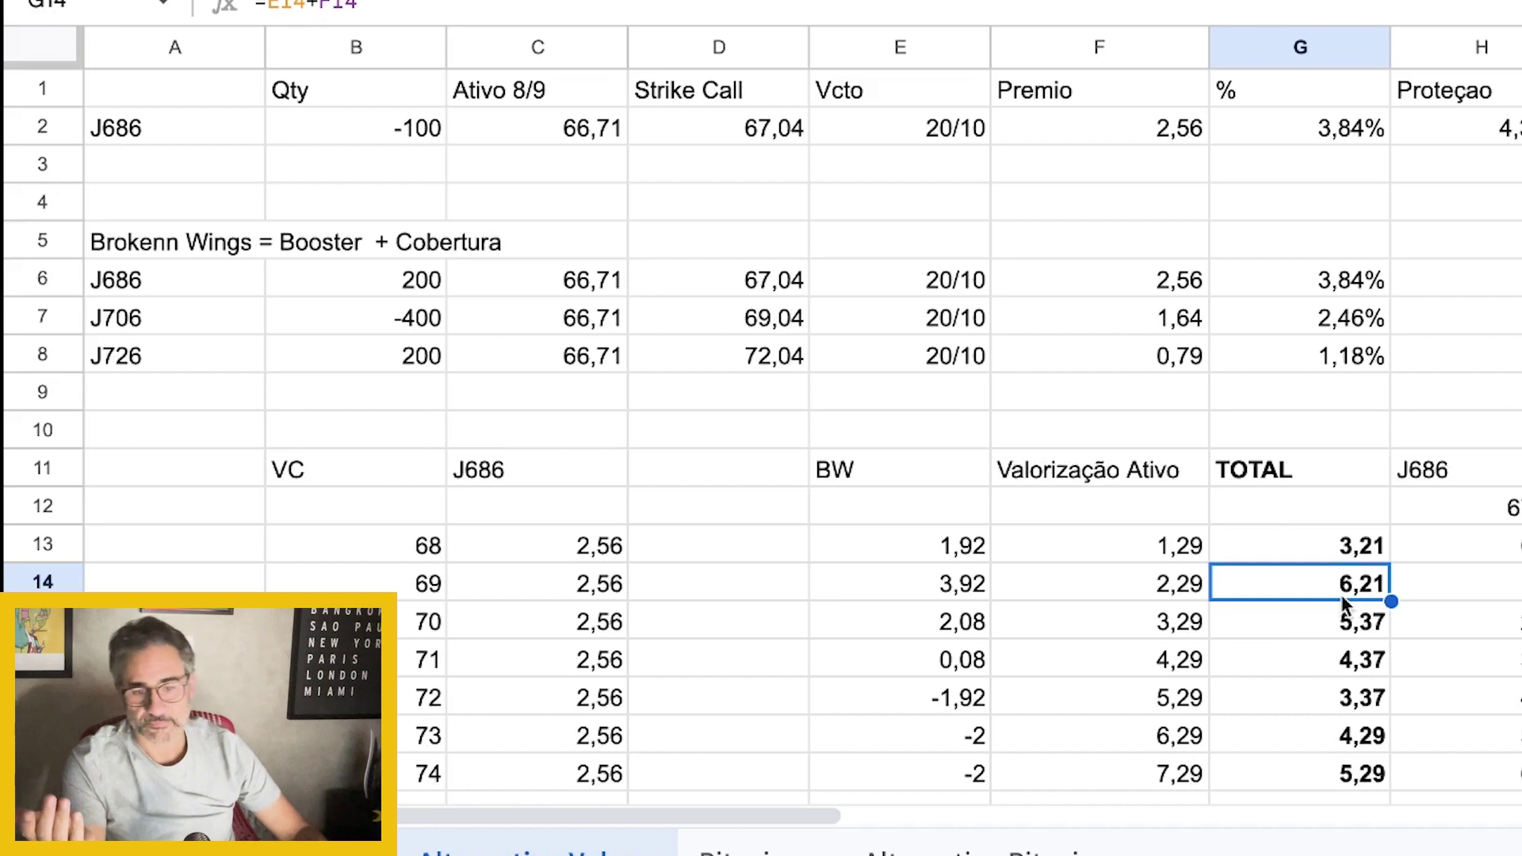
left_click(563, 587)
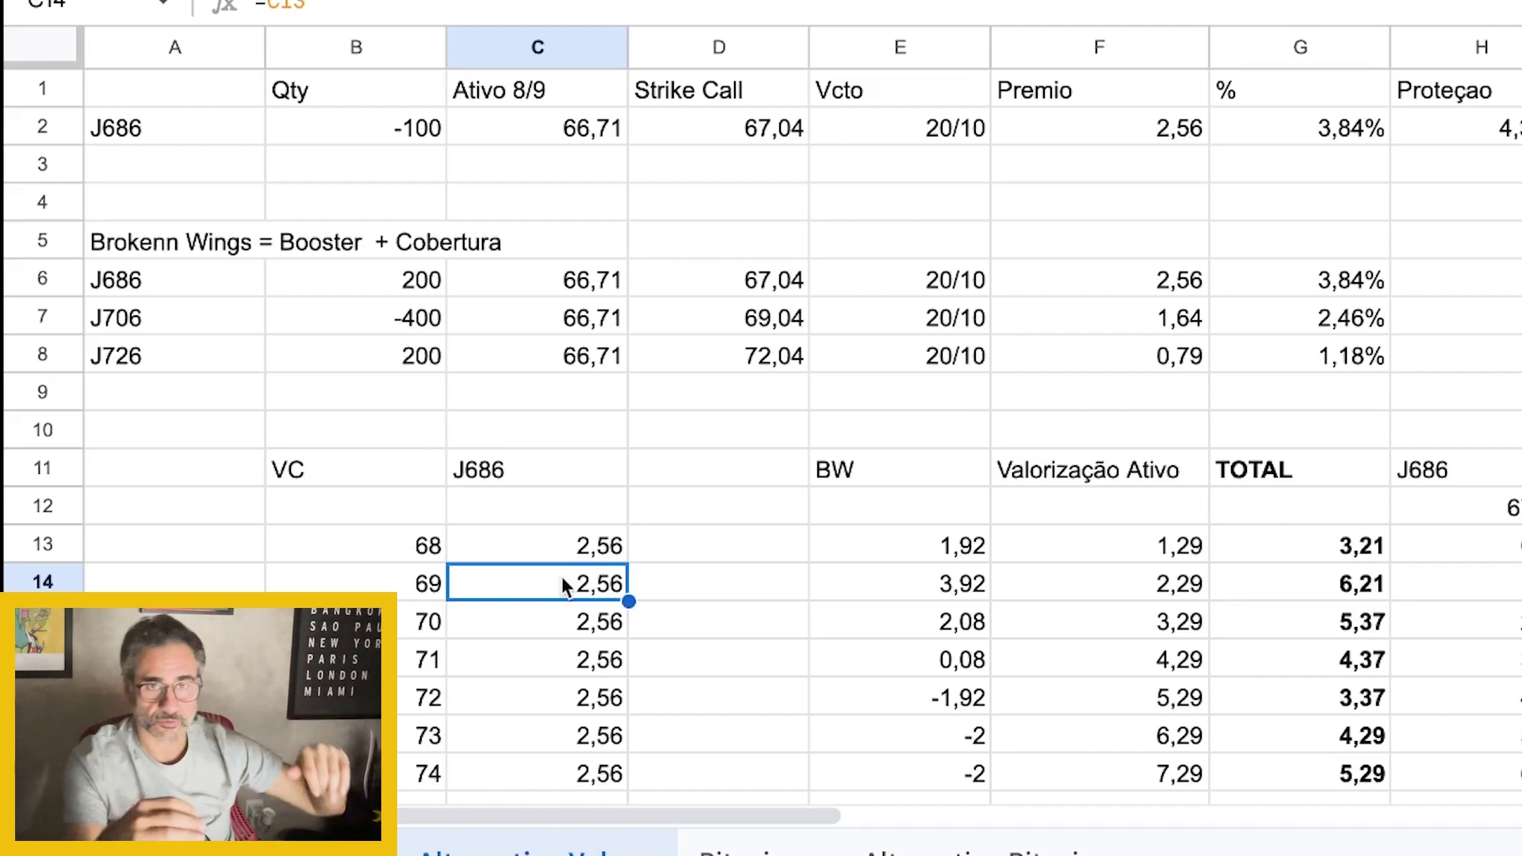
left_click(1360, 590)
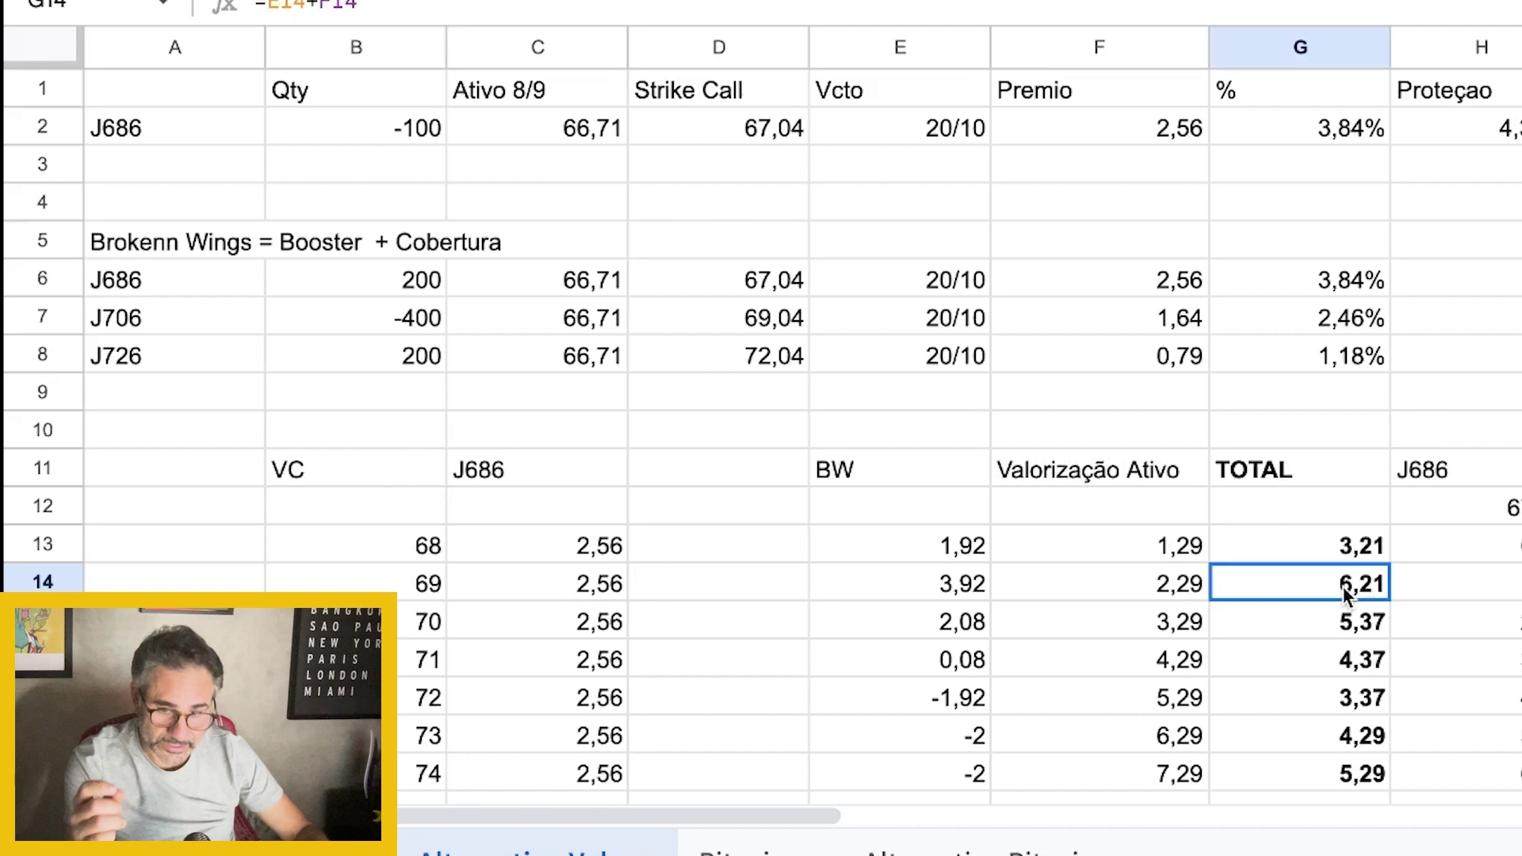
left_click(910, 596)
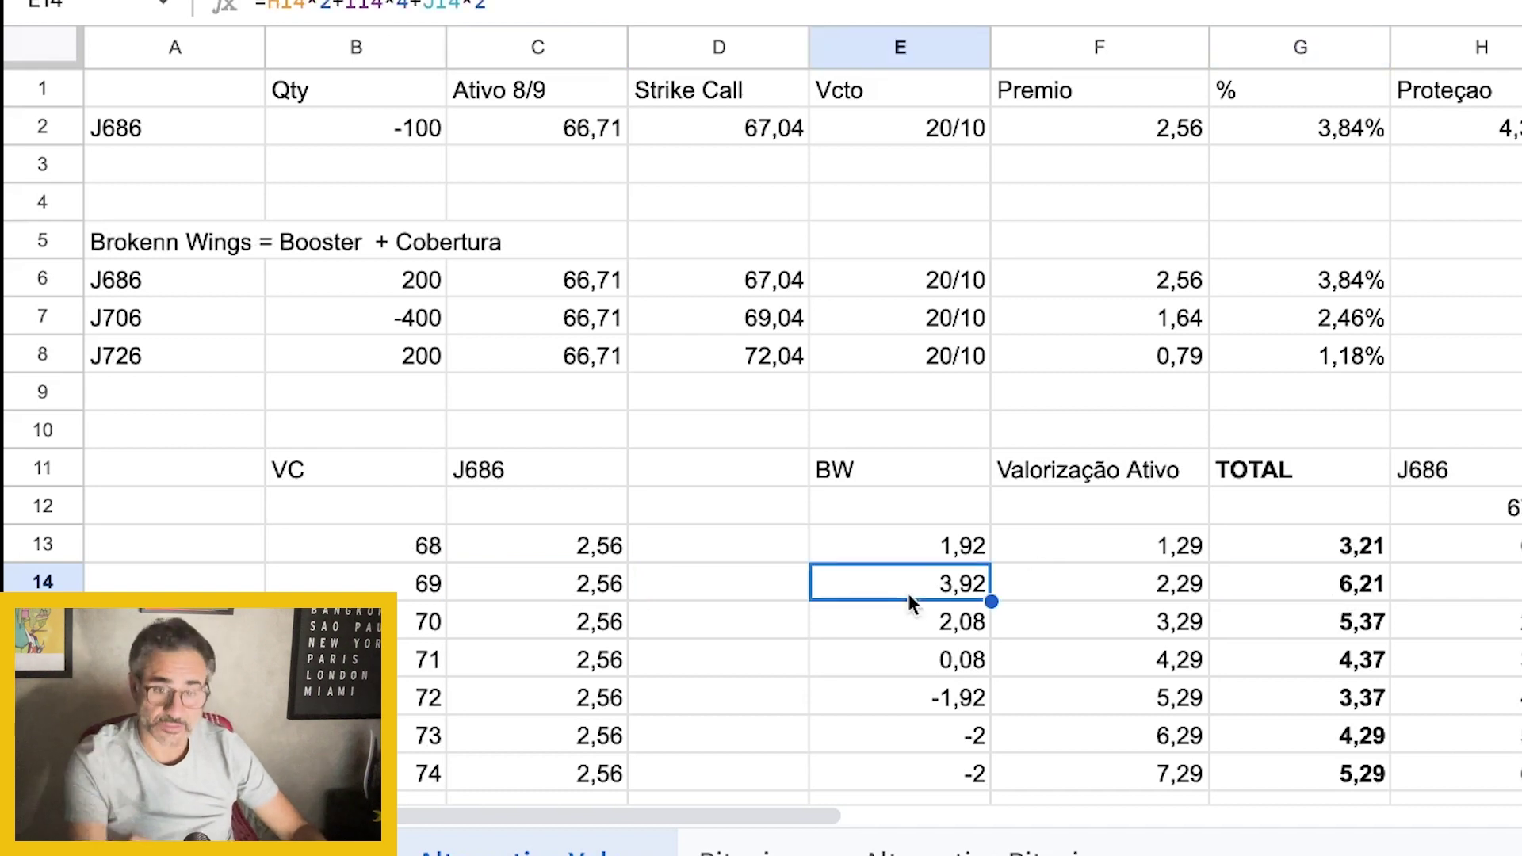
left_click(1186, 595)
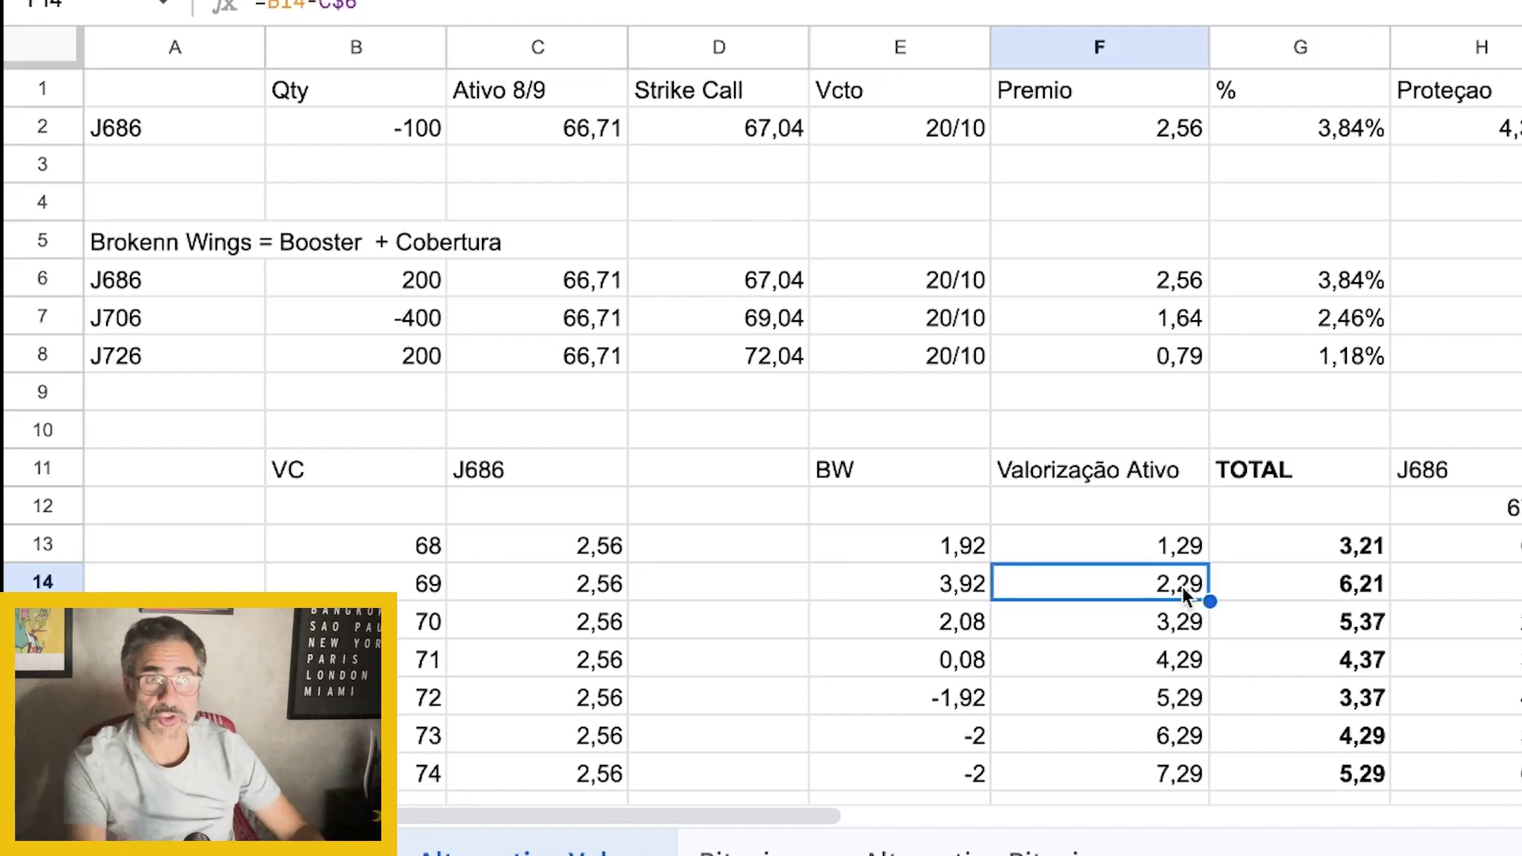
left_click(577, 598)
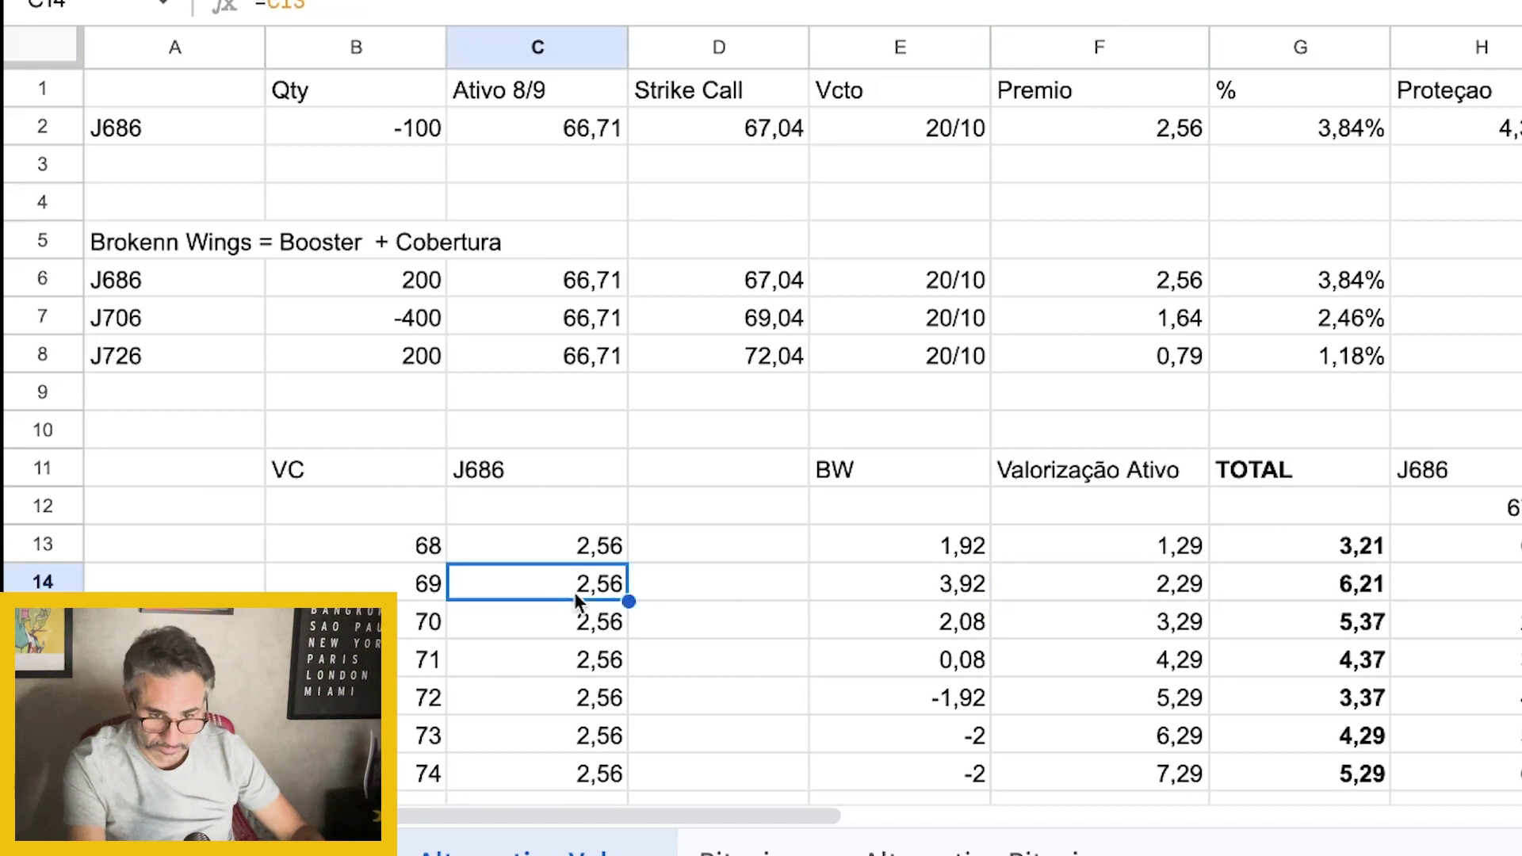
left_click(1367, 583)
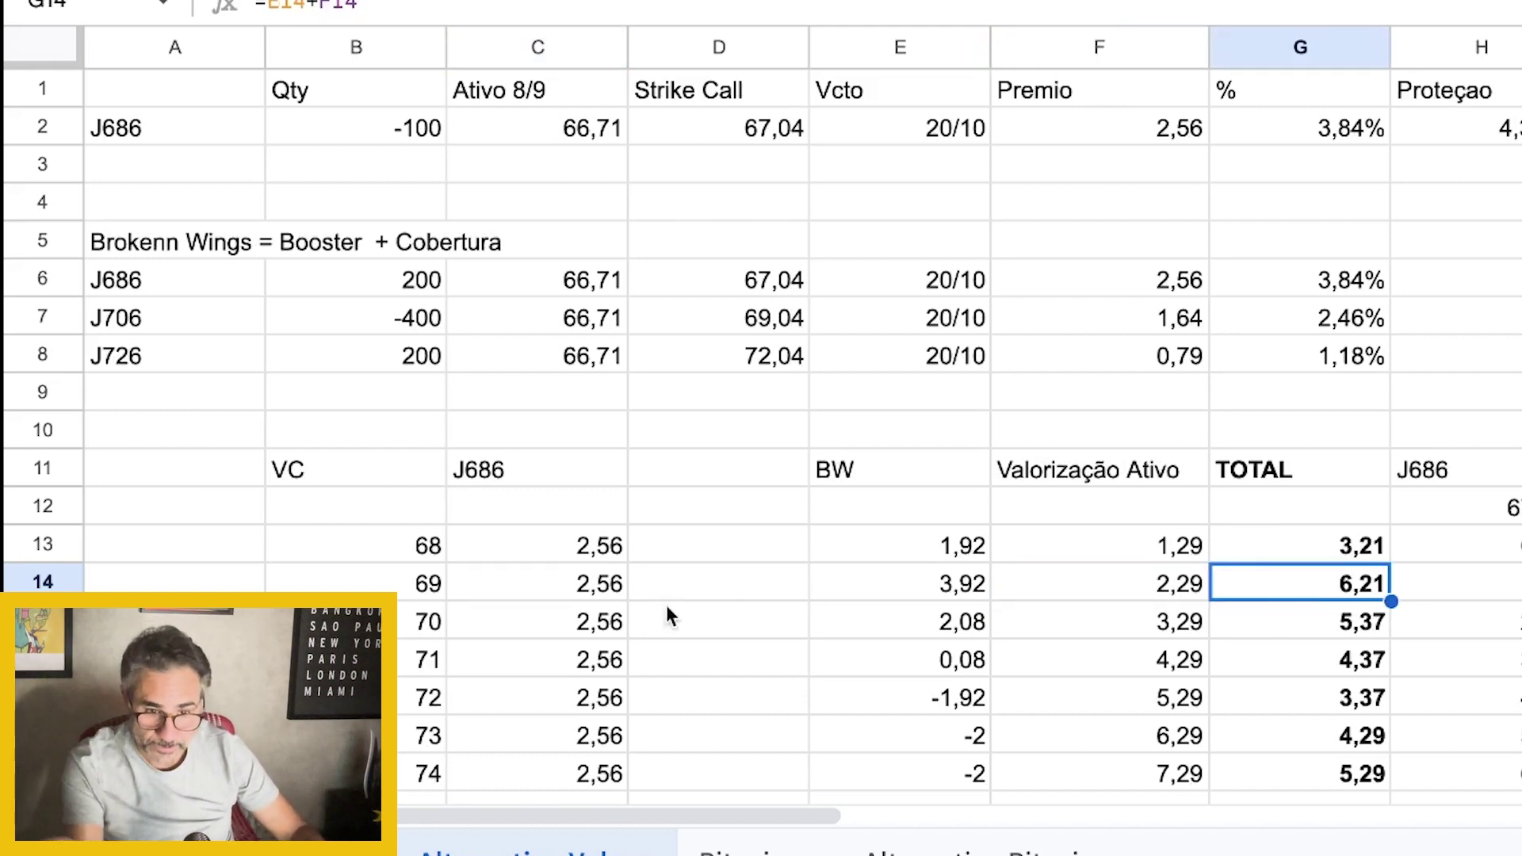
left_click(558, 583)
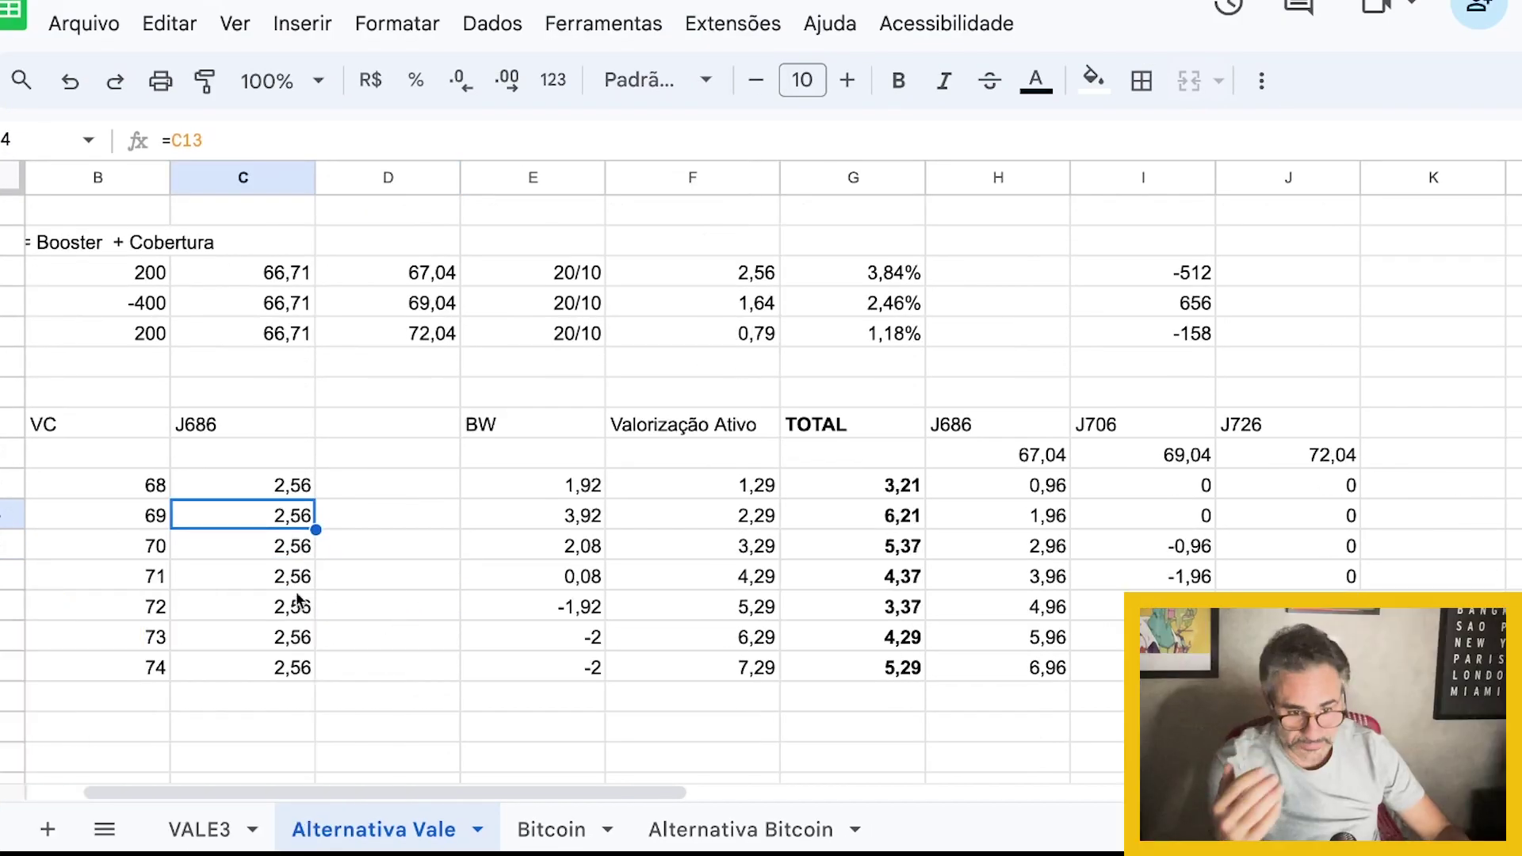
Review the TOTAL and BW columns across all VC scenarios, including the BW formulas for 71 and 68.
left_click(254, 670)
left_click_drag(853, 493, 870, 667)
left_click(842, 498)
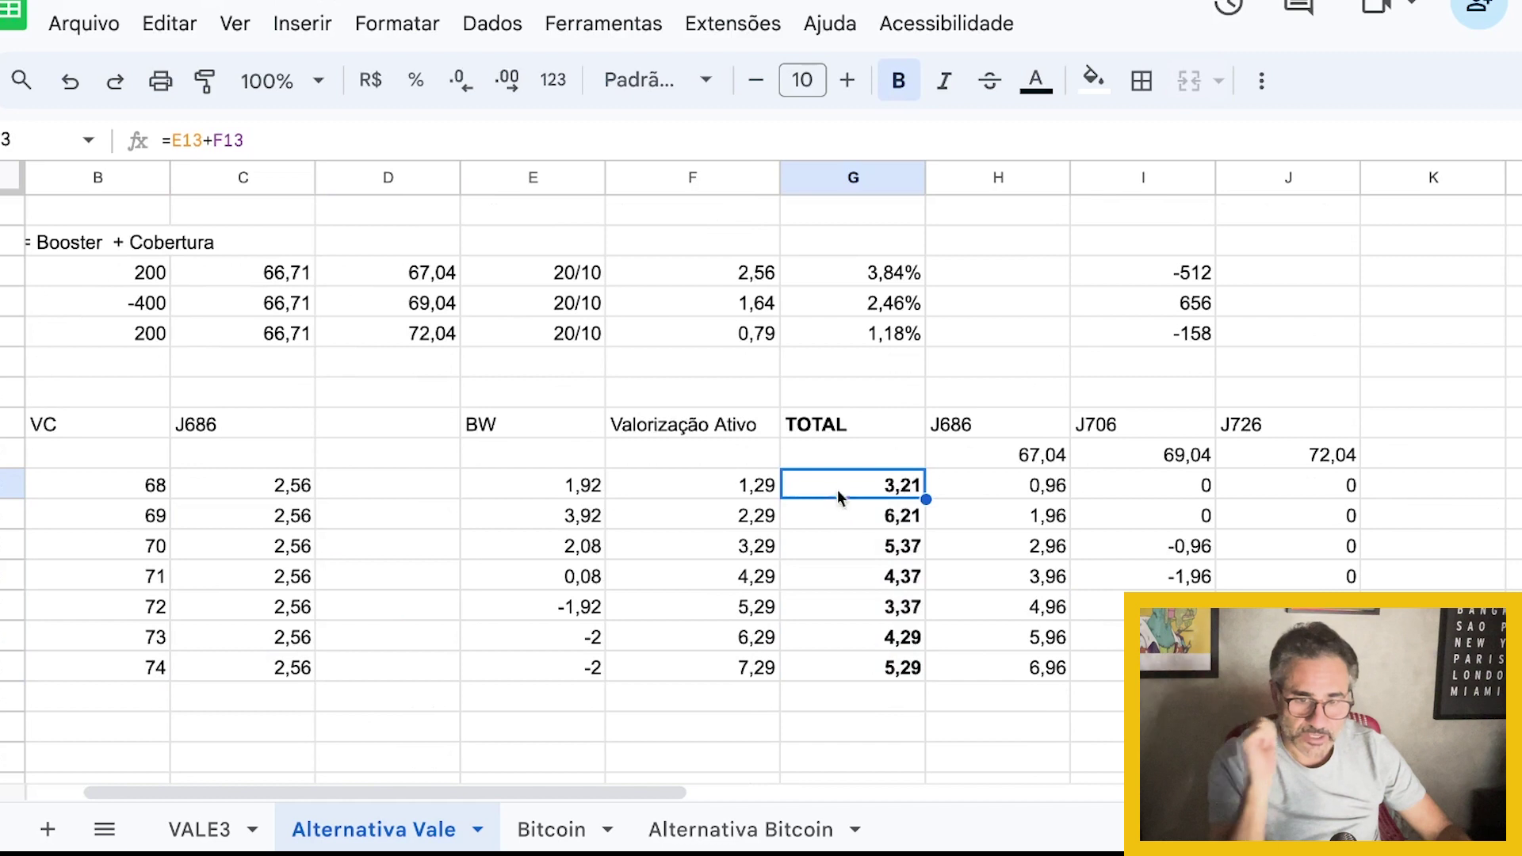
left_click_drag(534, 496, 577, 666)
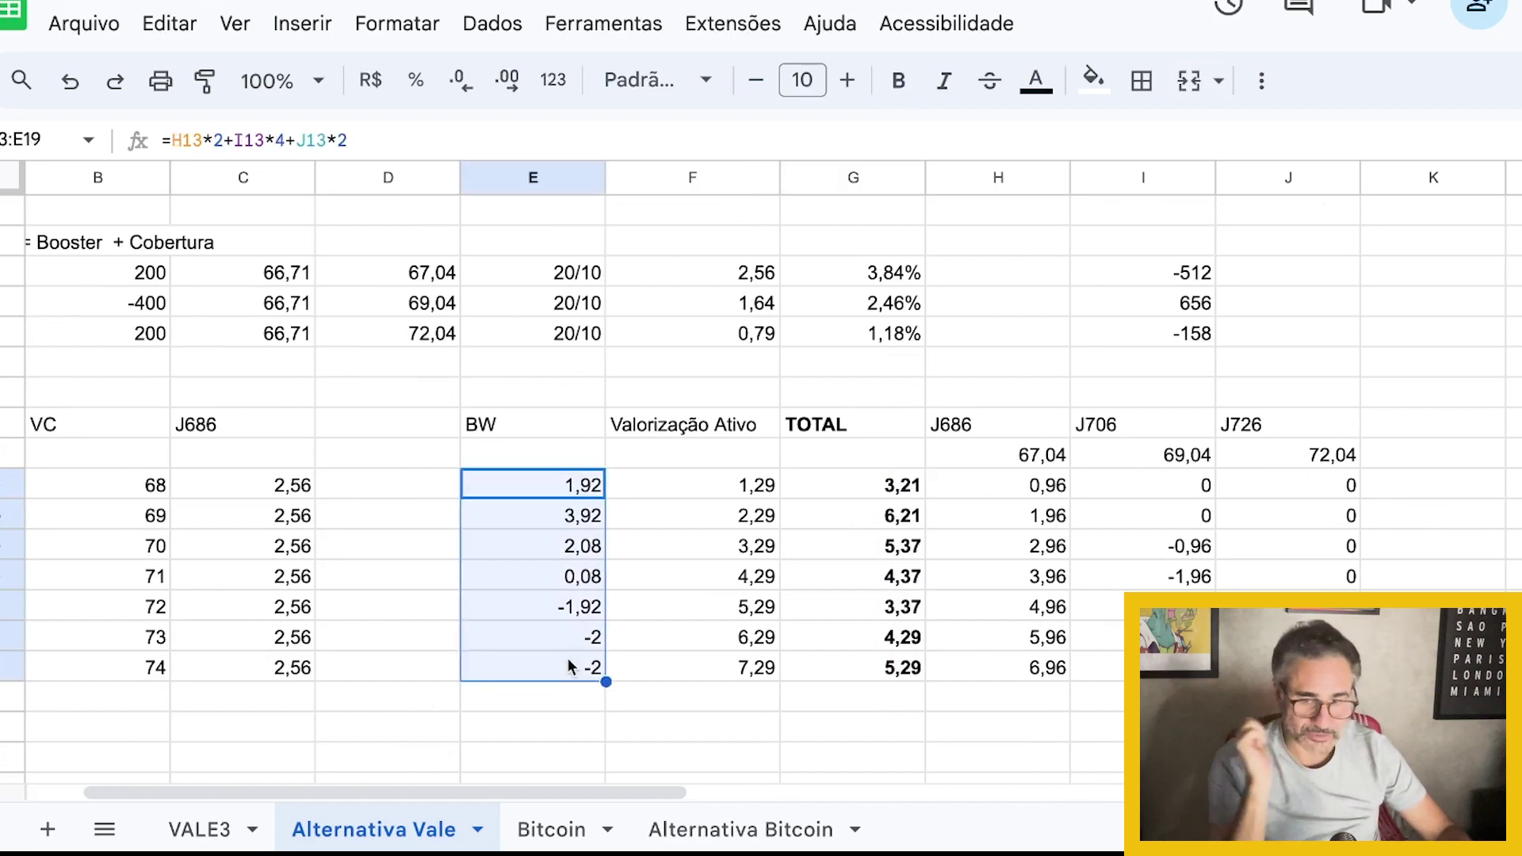
left_click(571, 577)
scroll(717, 543, "up", 2)
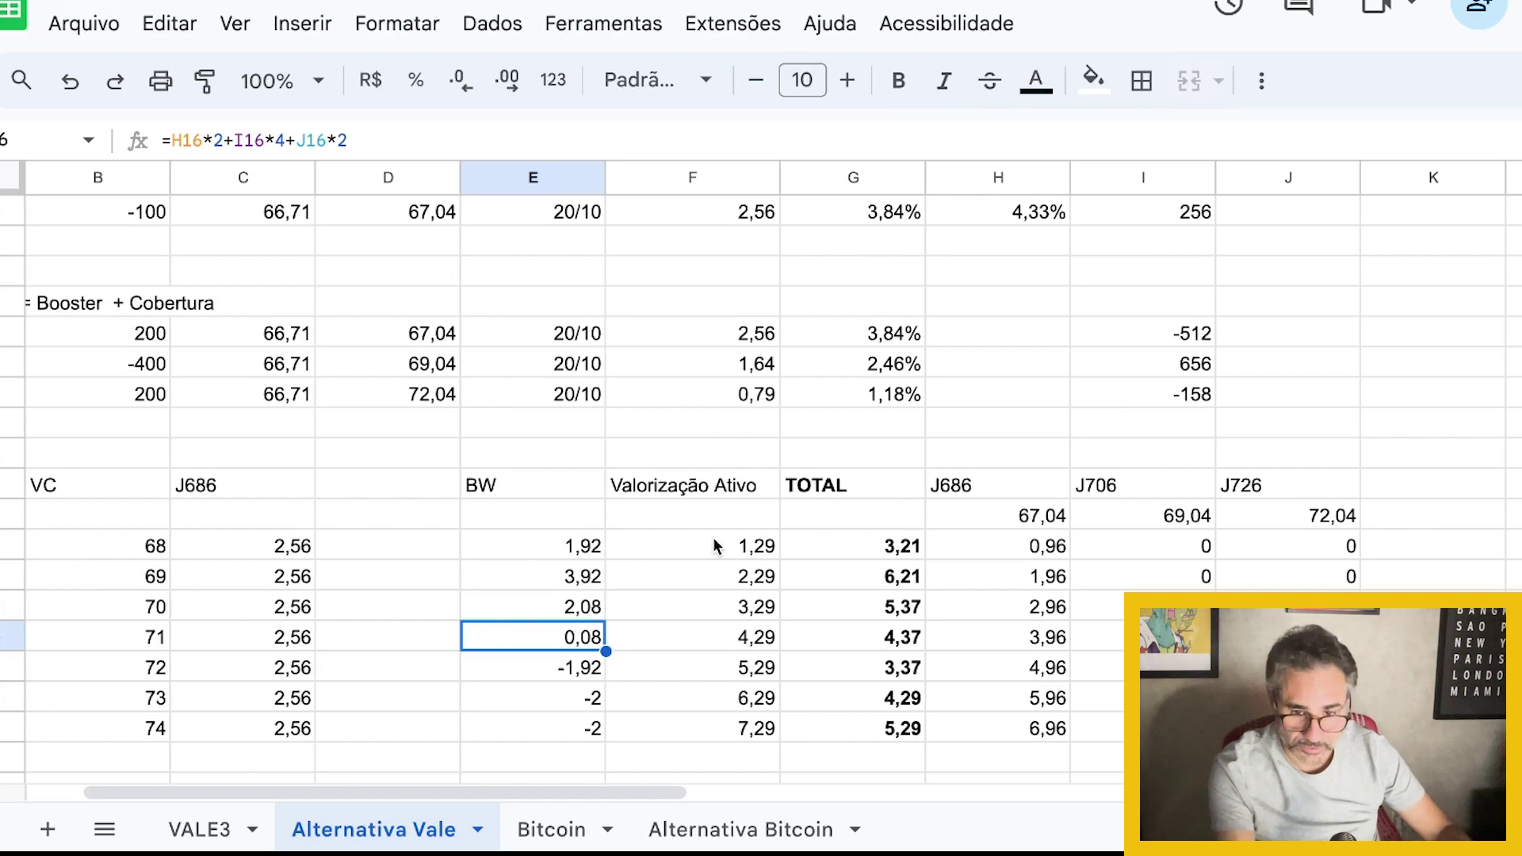
left_click(579, 546)
Enter the leg quantities 2, -4 and 2 above the J686, J706 and J726 headers of the payoff table.
left_click_drag(1278, 490, 965, 493)
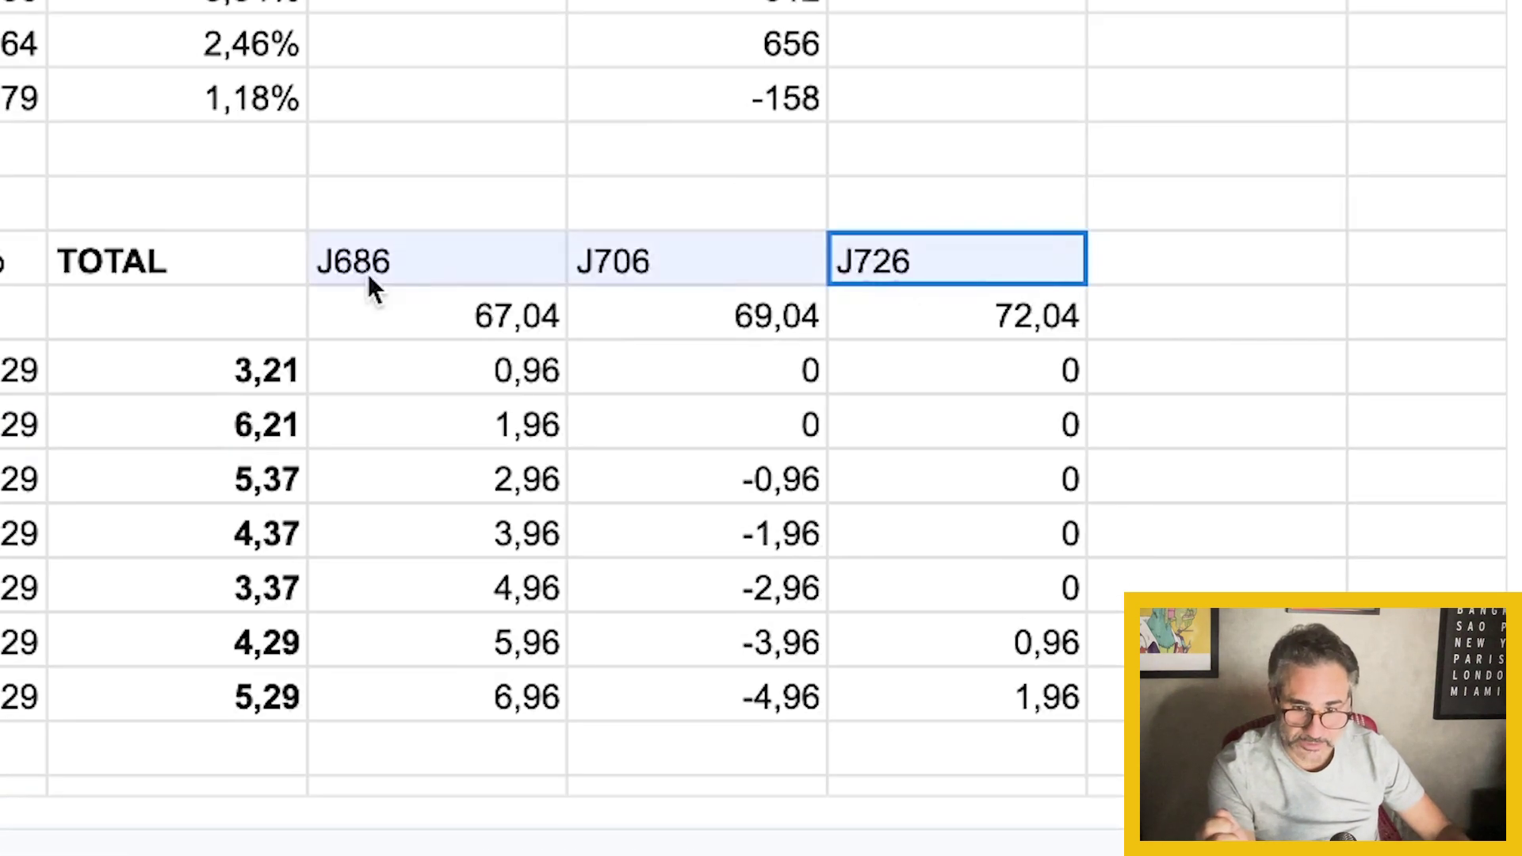
left_click(402, 213)
type("2")
key("Tab")
type("-")
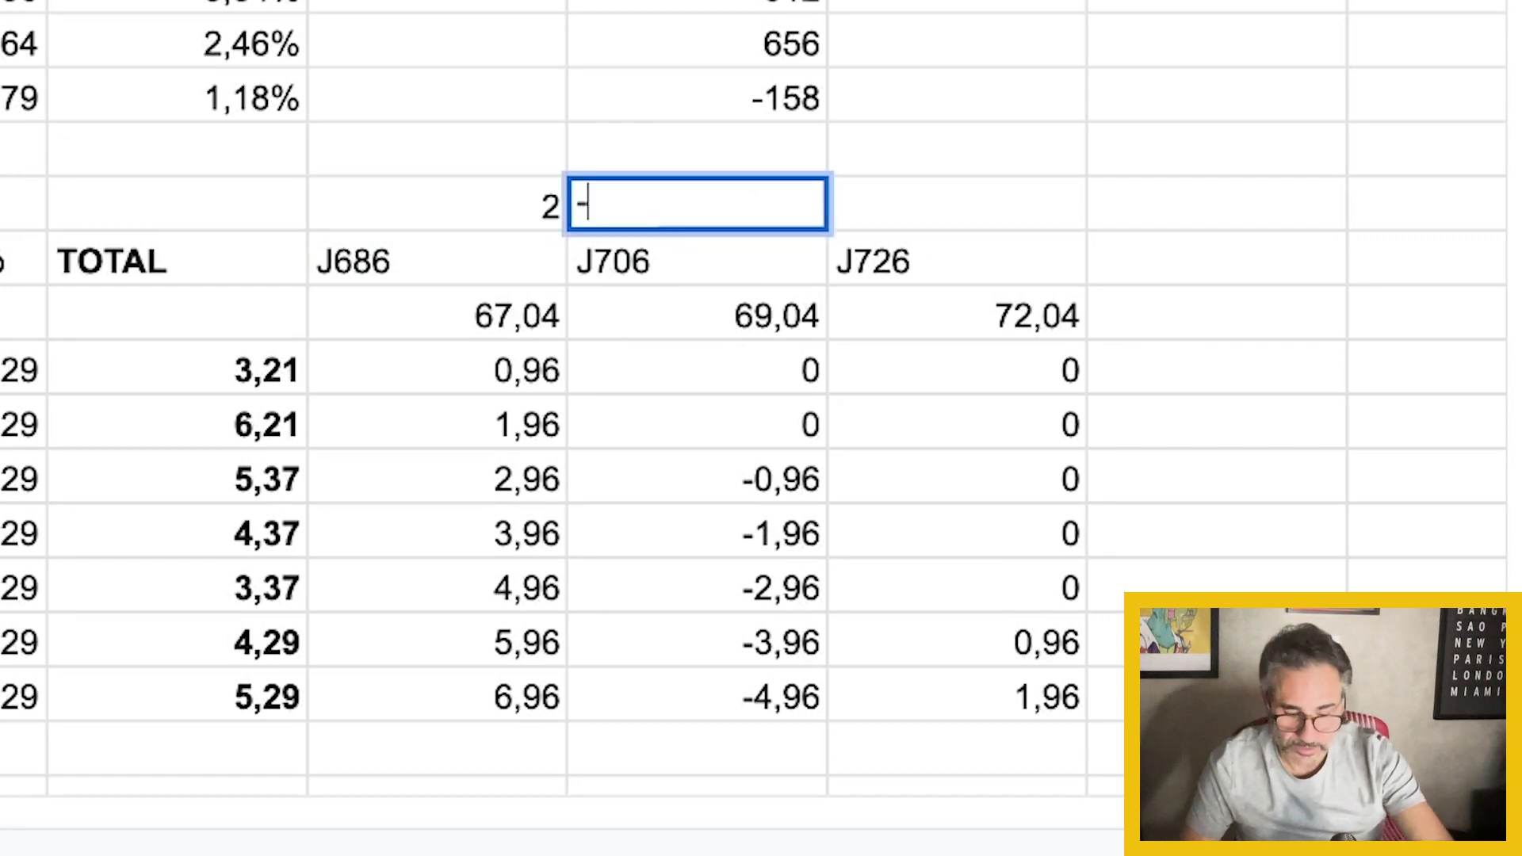
type("4")
key("Tab")
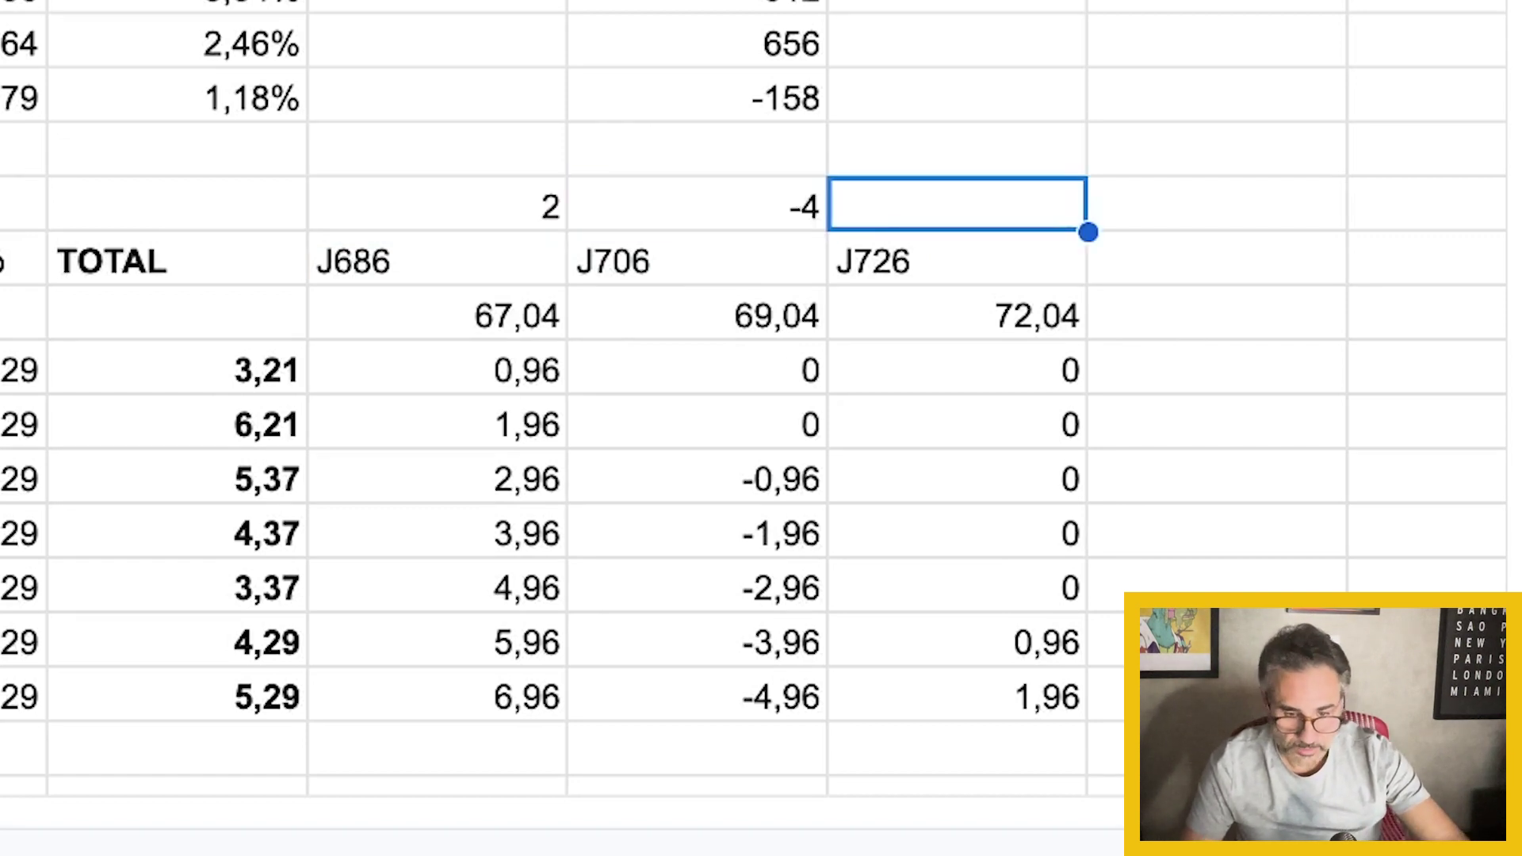
type("2")
key("Down")
Examine the J686, J706 and J726 payoff columns one by one under their leg quantities.
key("Left")
key("Left")
key("Left")
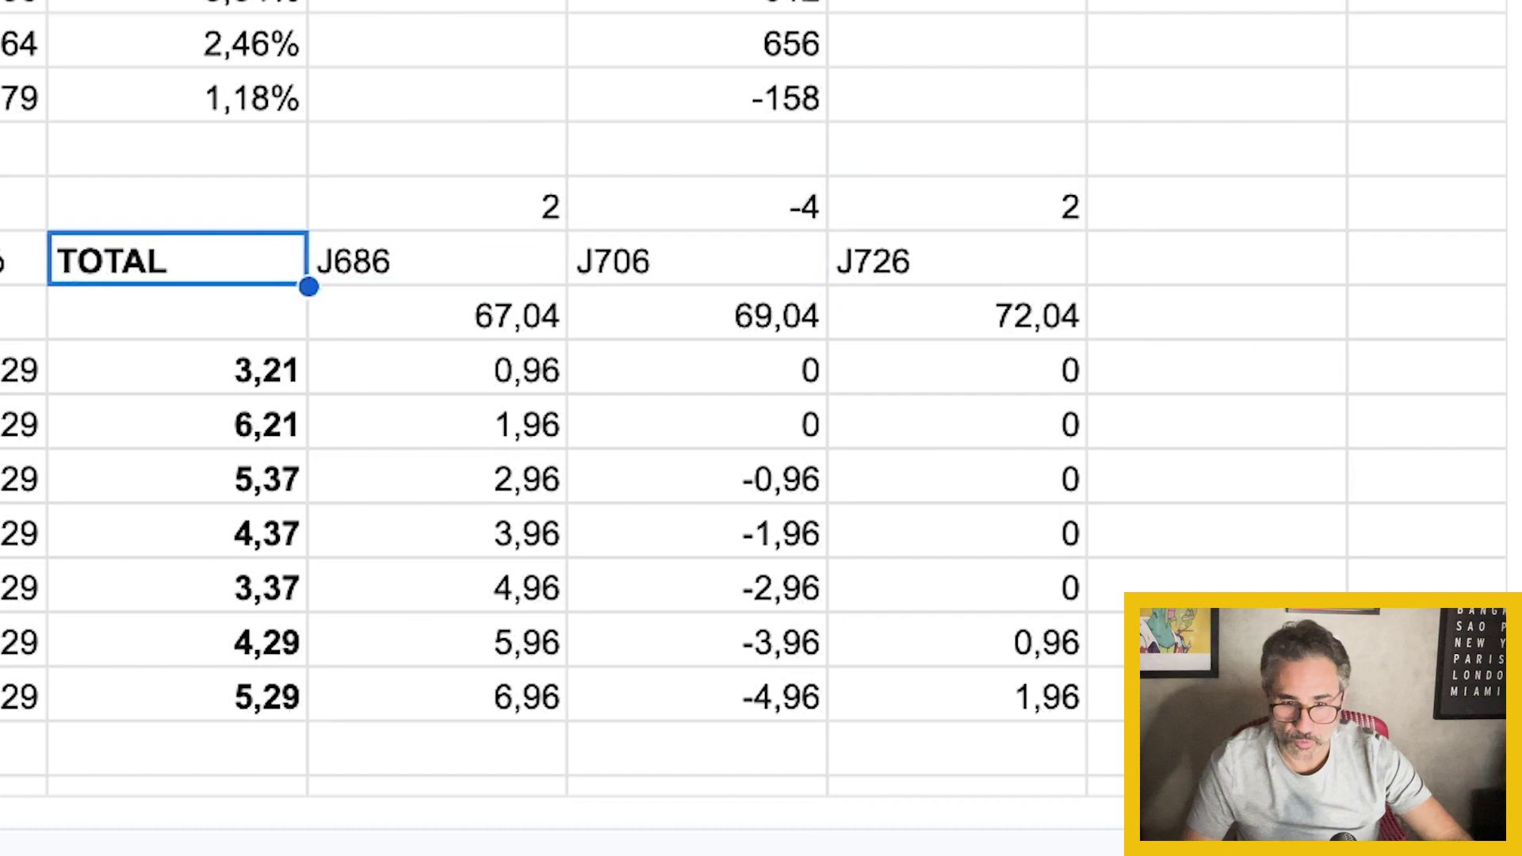
key("Right")
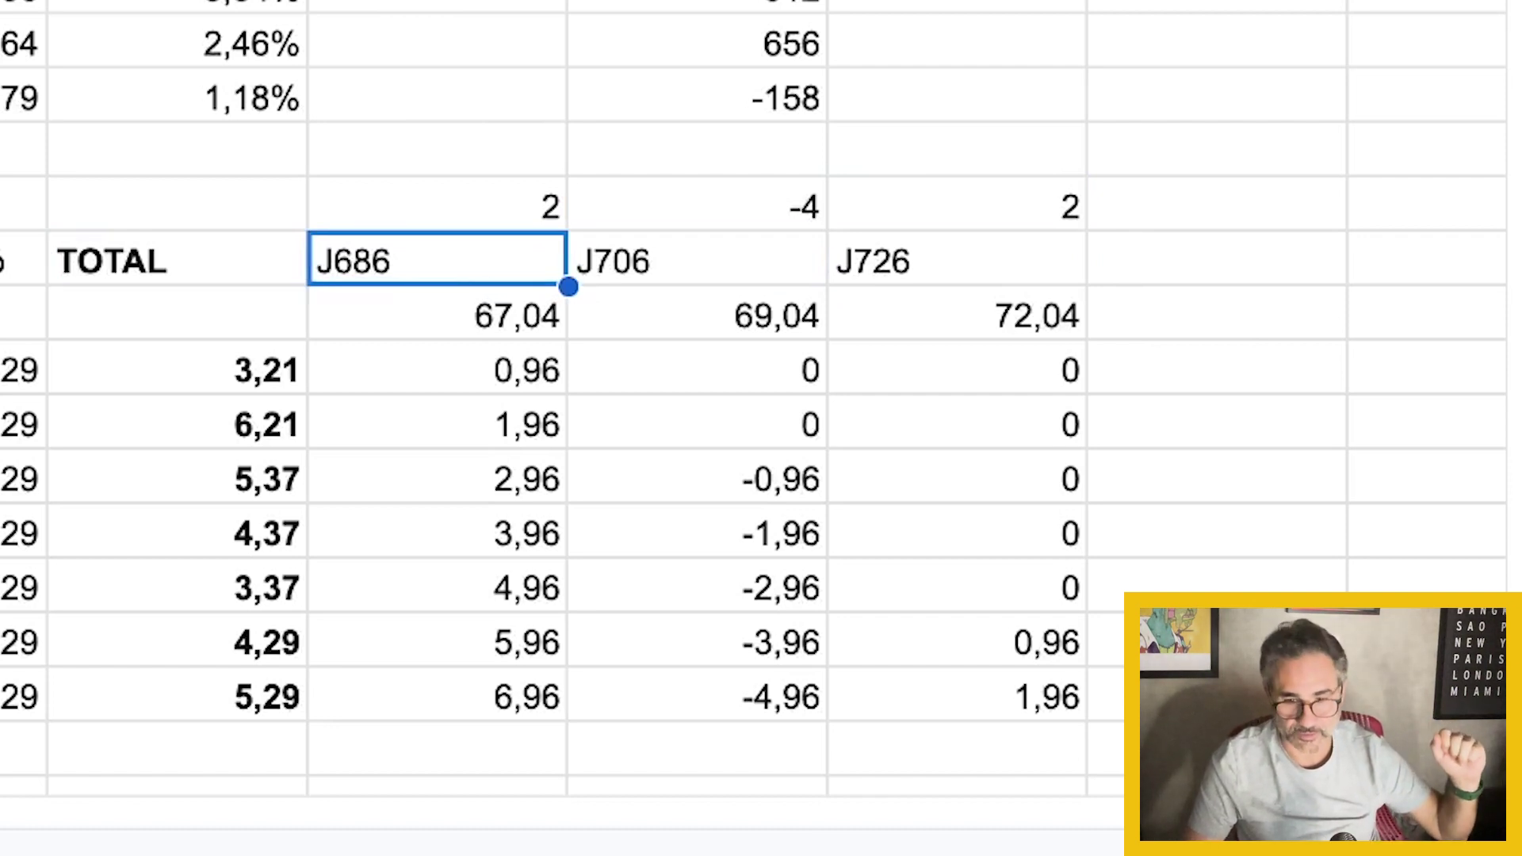
key("Right")
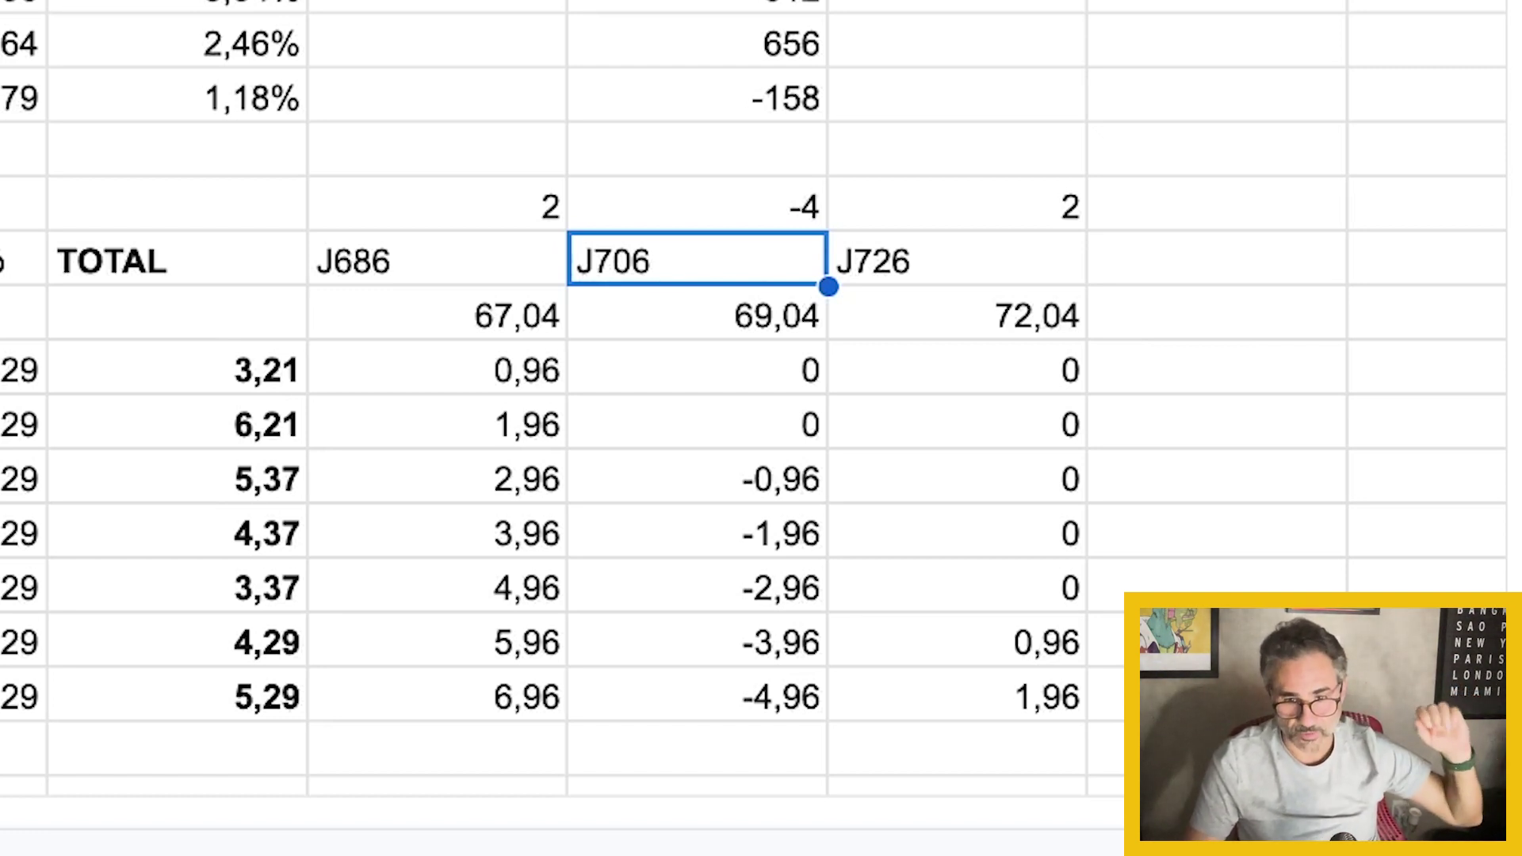
key("Right")
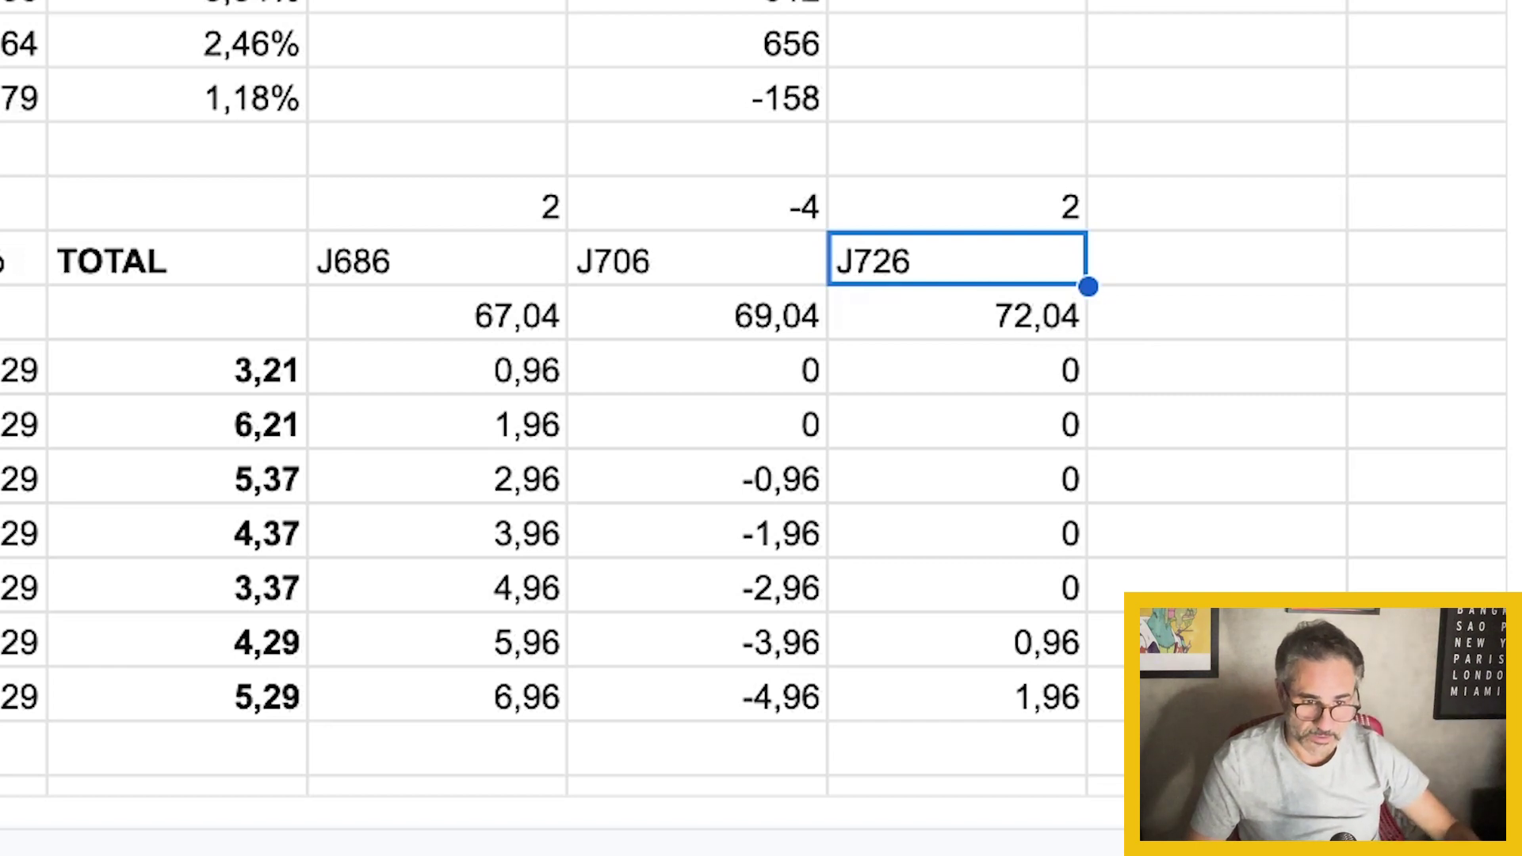
scroll(753, 396, "left", 2)
scroll(753, 396, "right", 5)
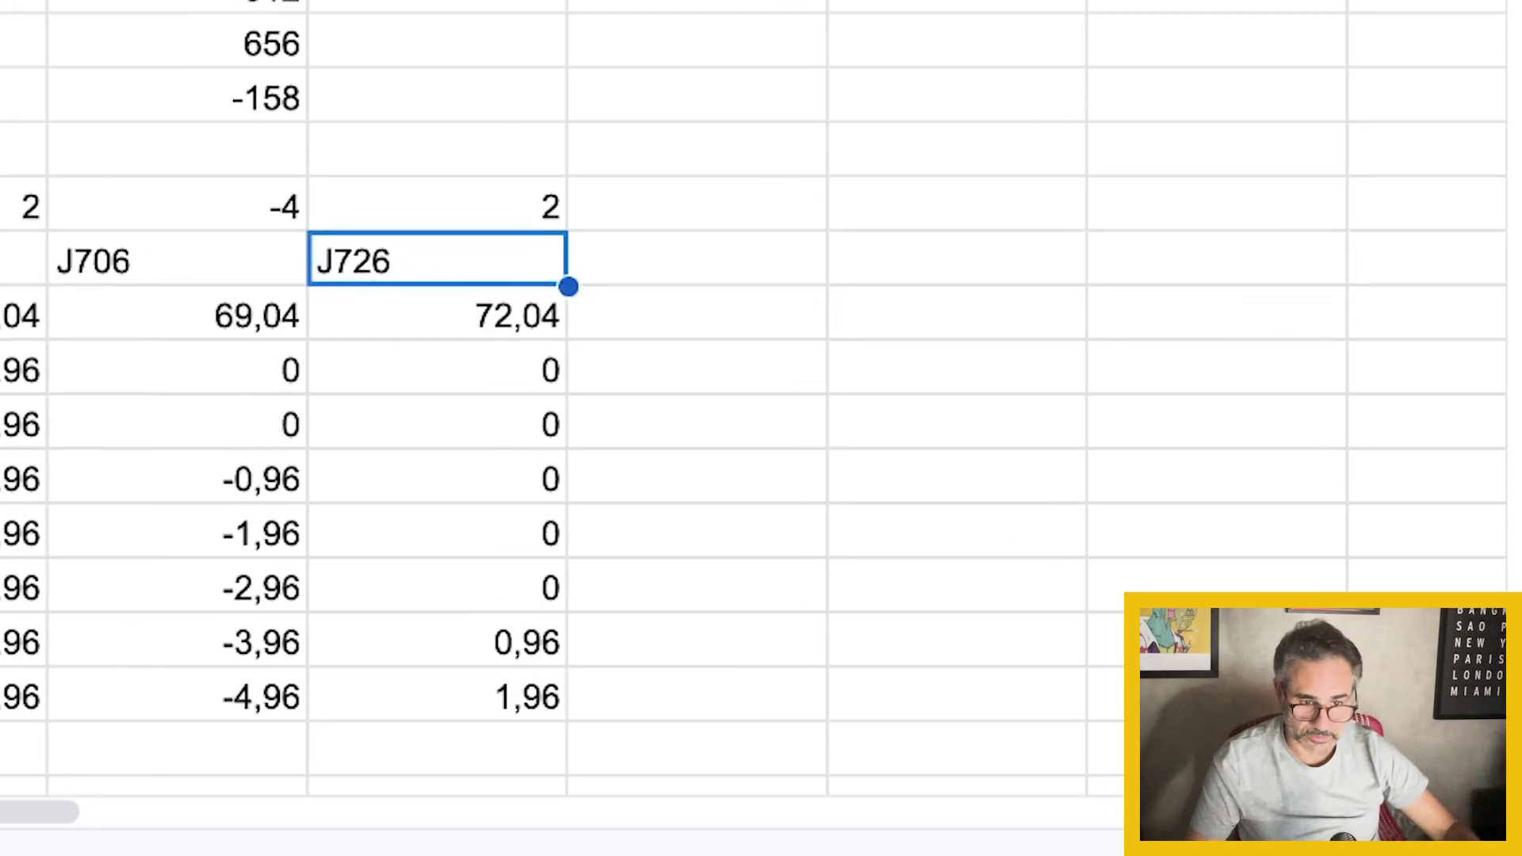
Review the VC 68 scenario across TOTAL, Valorização Ativo, BW and the J686 premium back to the VC price.
scroll(753, 396, "left", 2)
key("Down")
key("Left")
key("Left")
key("Left")
key("Left")
key("Right")
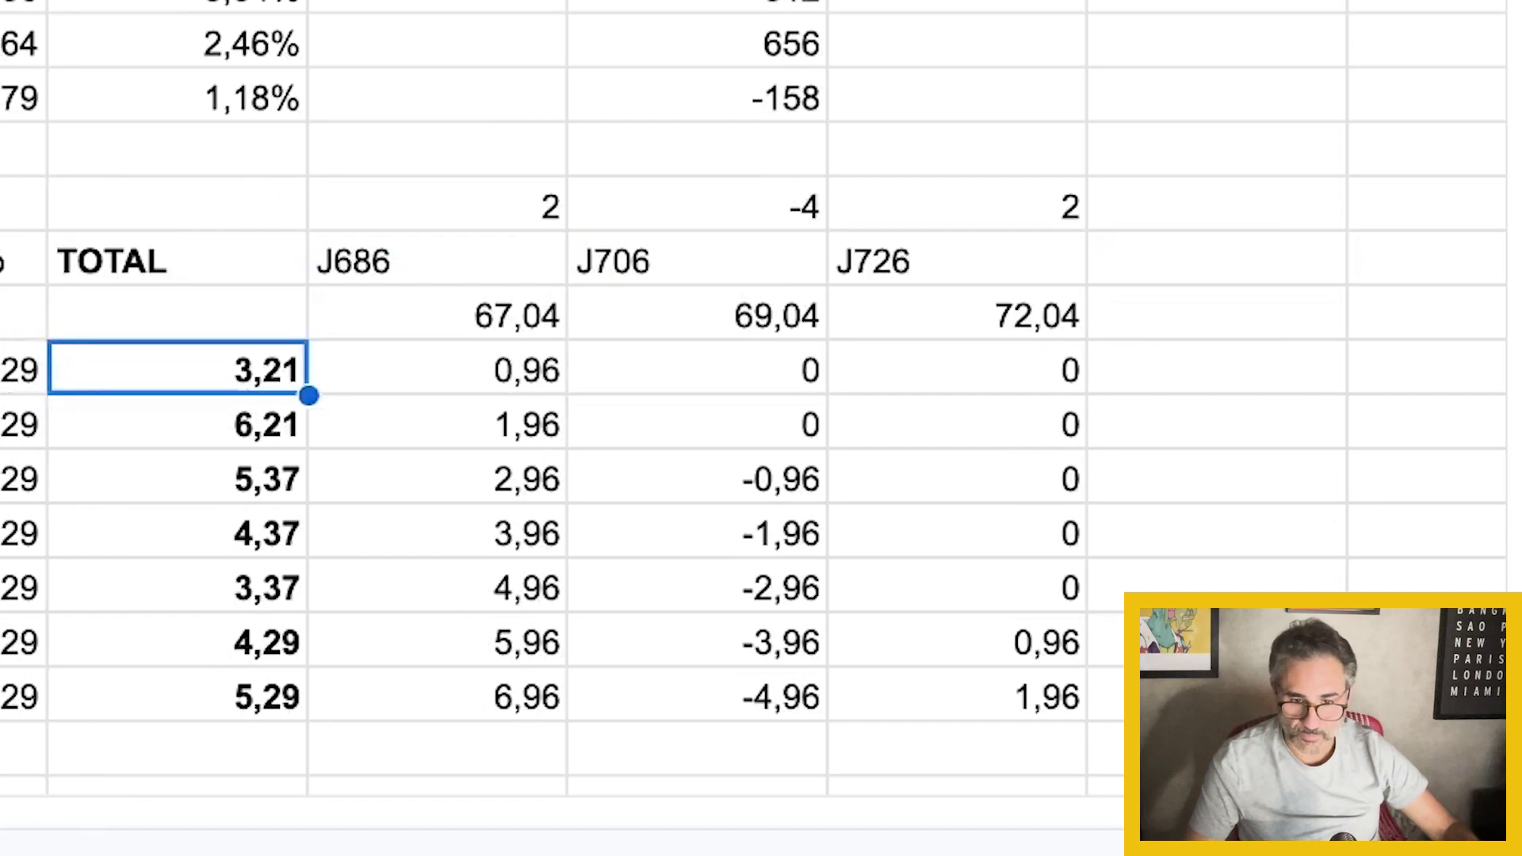
key("Left")
key("Left")
key("Left")
key("Left")
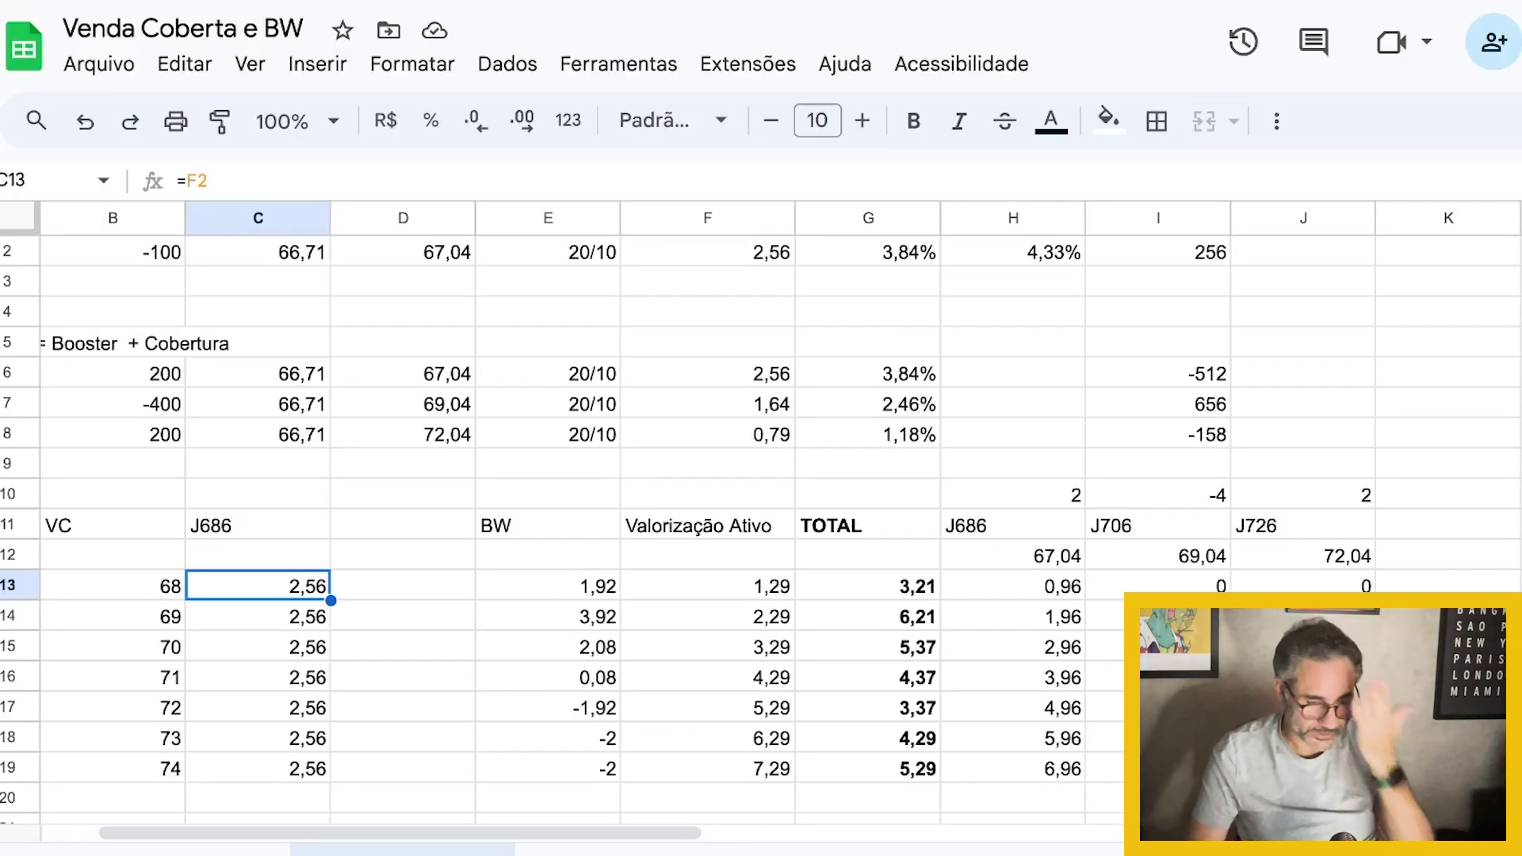
key("Left")
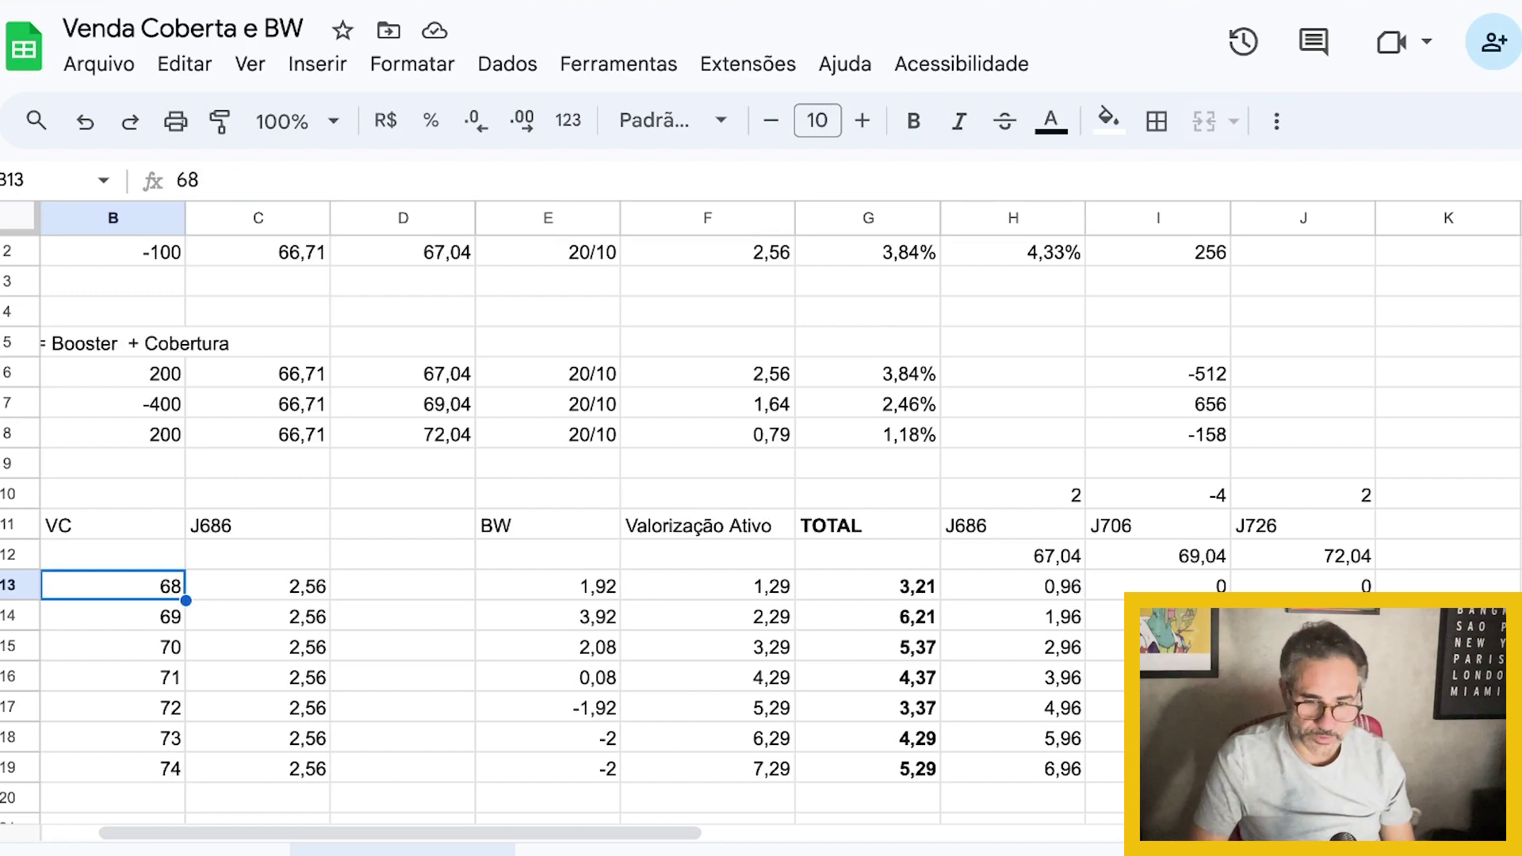
Check the J686 strike and payoff formula for VC 68 against the BW formula in the same row.
key("Right")
key("Right")
key("Right")
key("Right")
key("Right")
key("Right")
key("Up")
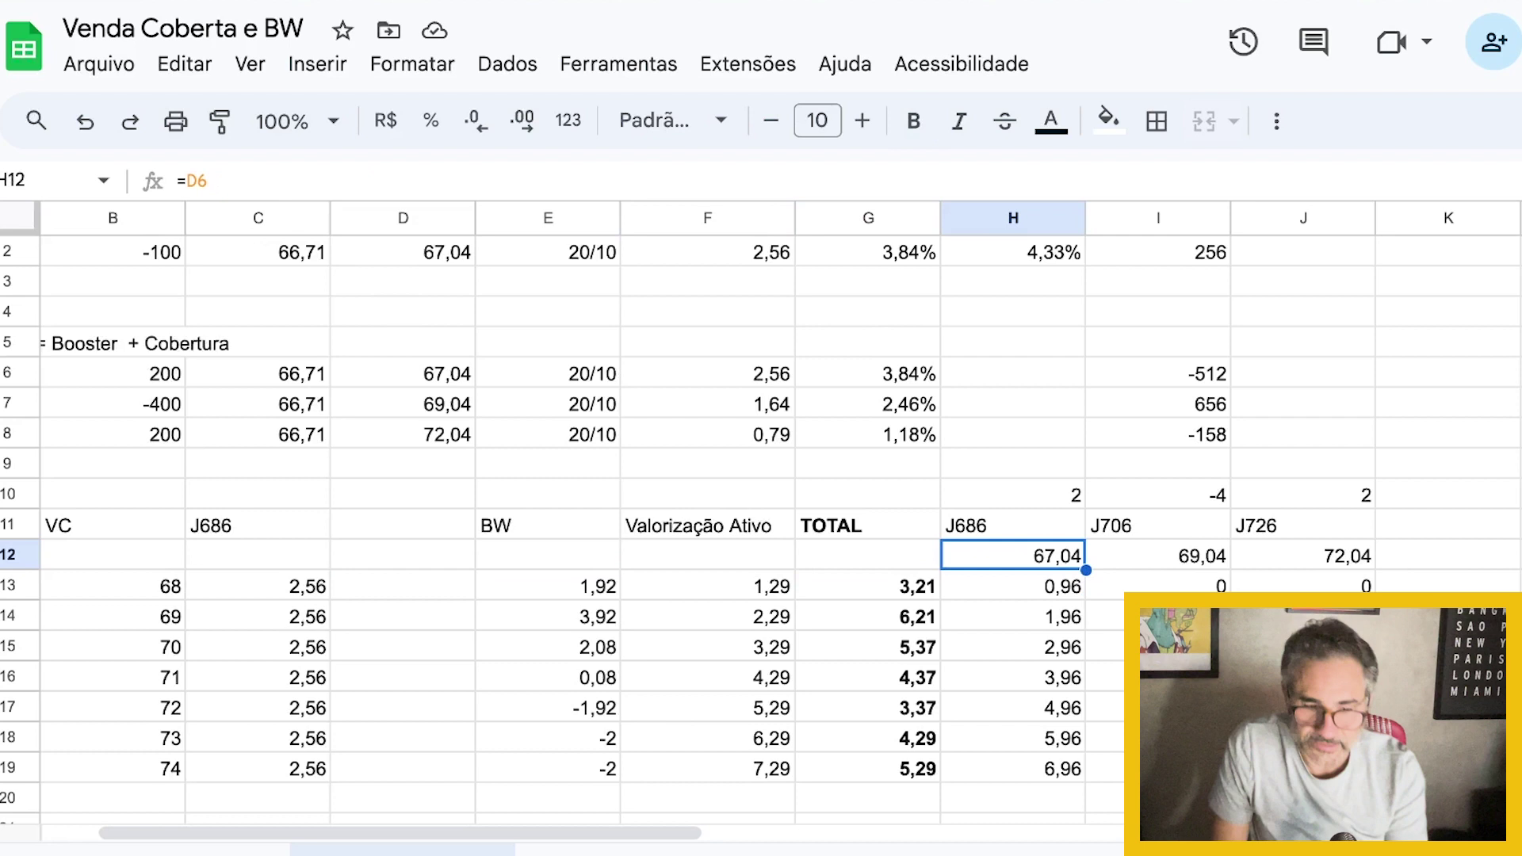
key("Down")
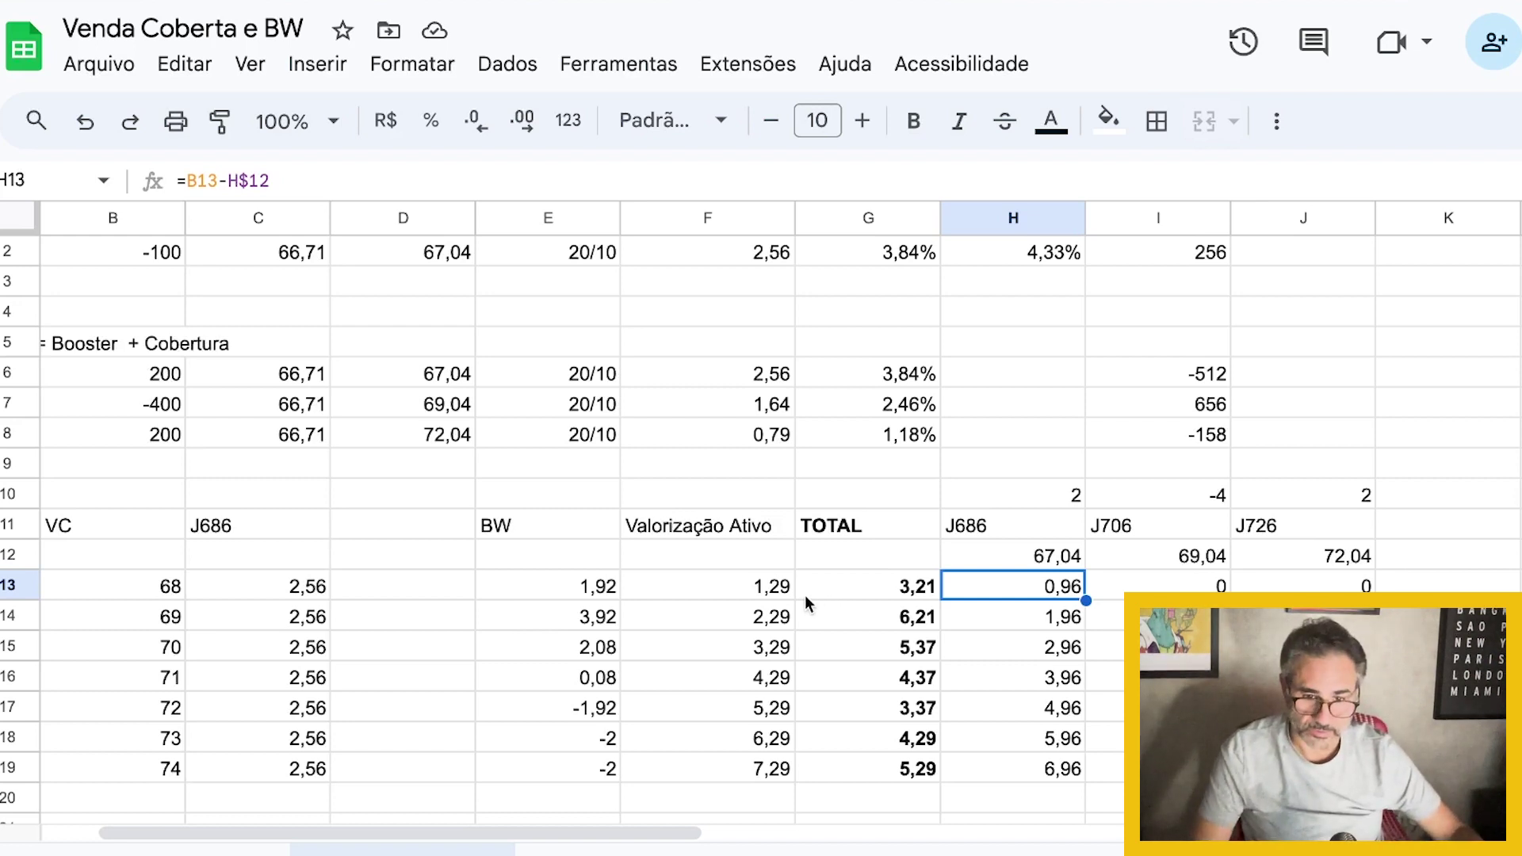
key("Left")
key("Left")
key("Left")
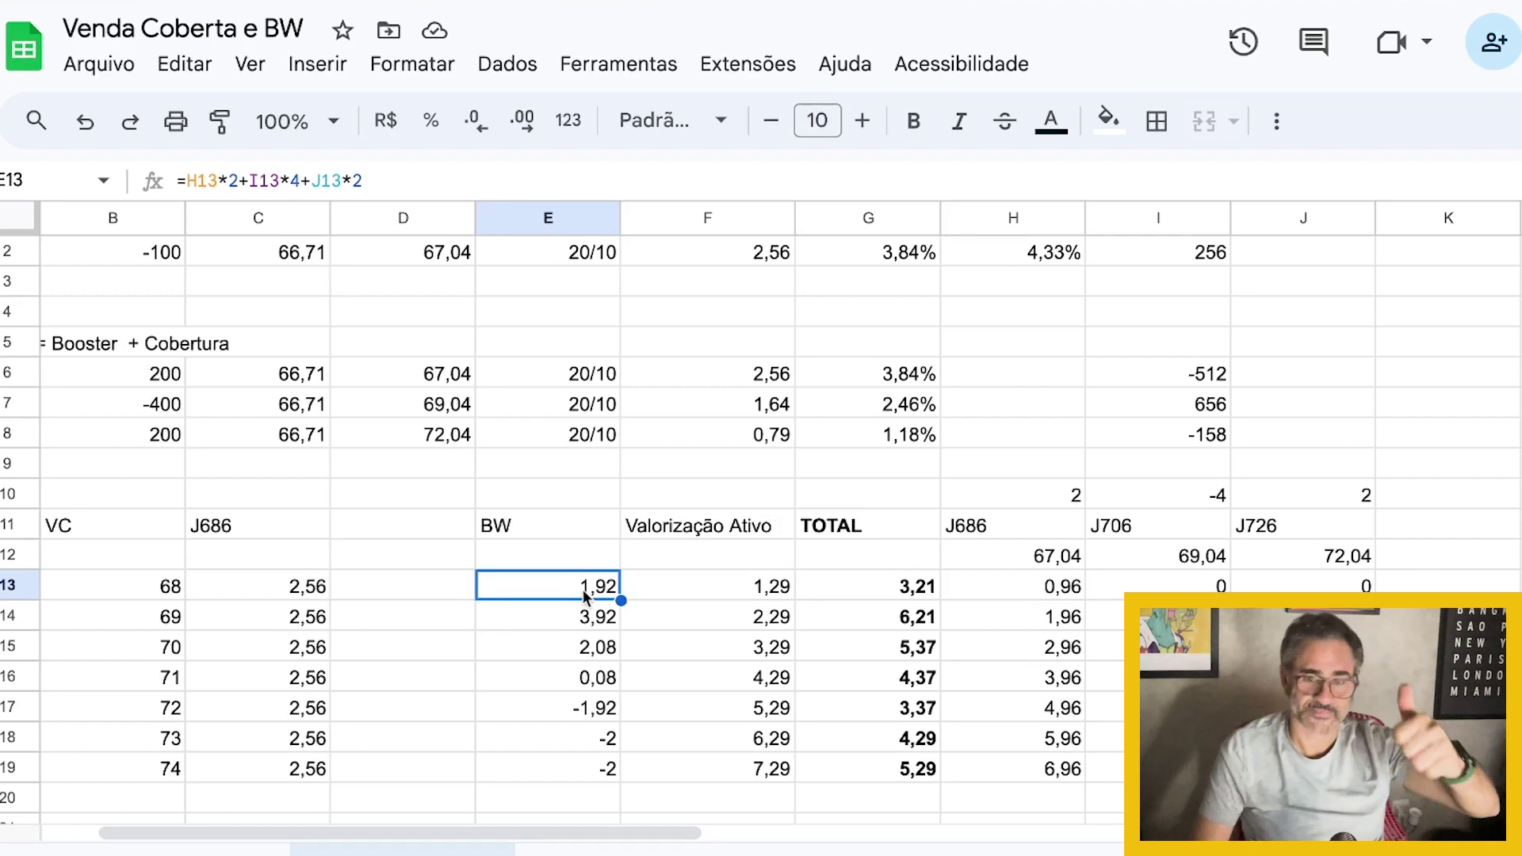
Examine the VC 69 row from its price through the J686 premium and BW to Valorização Ativo.
key("Down")
key("Left")
key("Left")
key("Left")
key("Right")
key("Right")
key("Right")
key("Right")
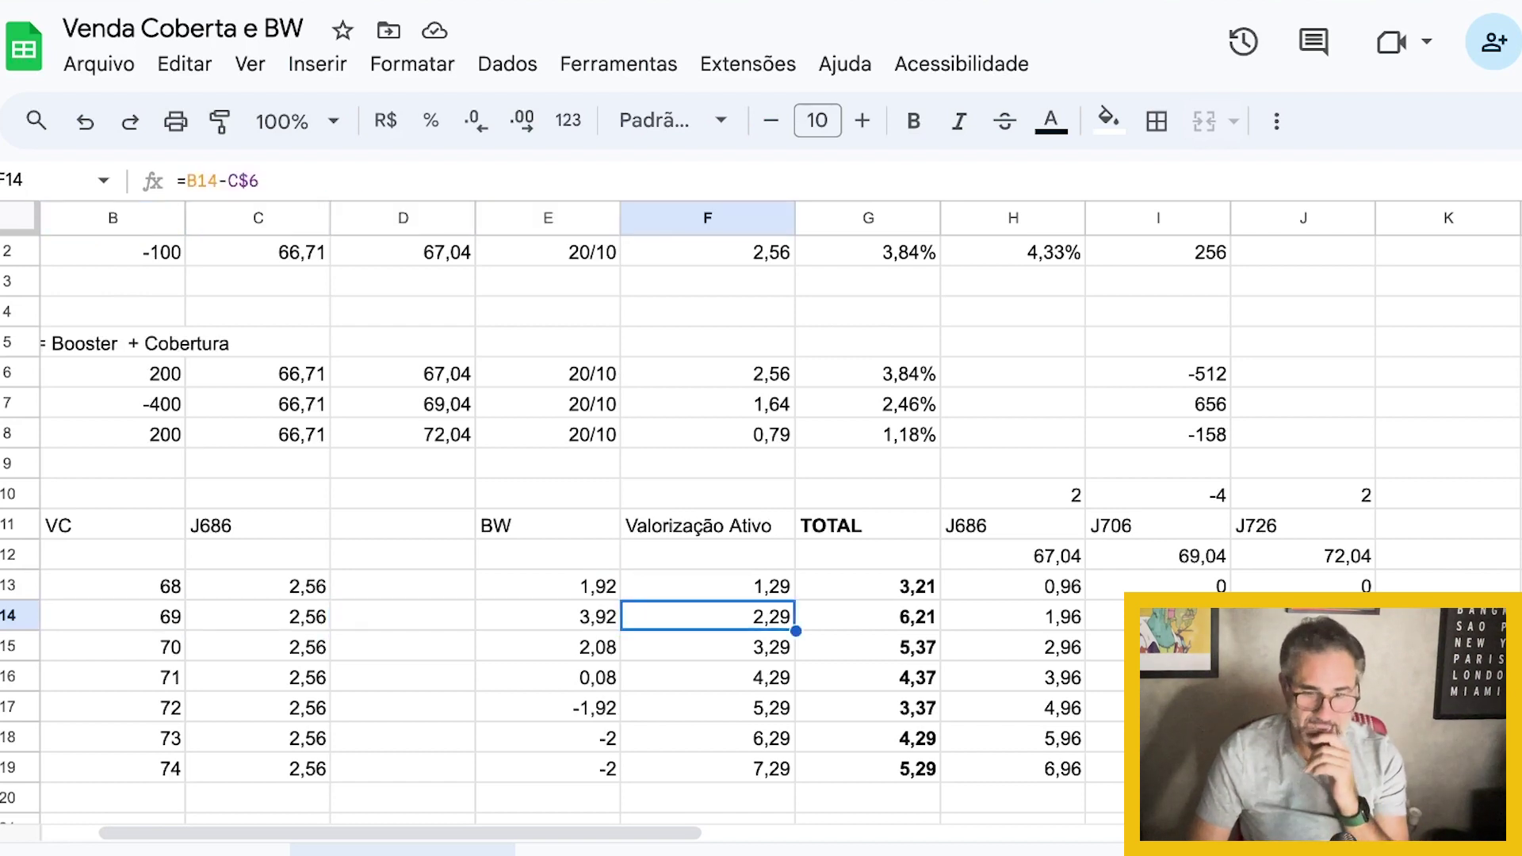
Relate the J686 payoff in the VC 69 row to the J686 strike and header above it.
key("Right")
key("Right")
key("Up")
key("Up")
key("Up")
key("Down")
key("Down")
key("Down")
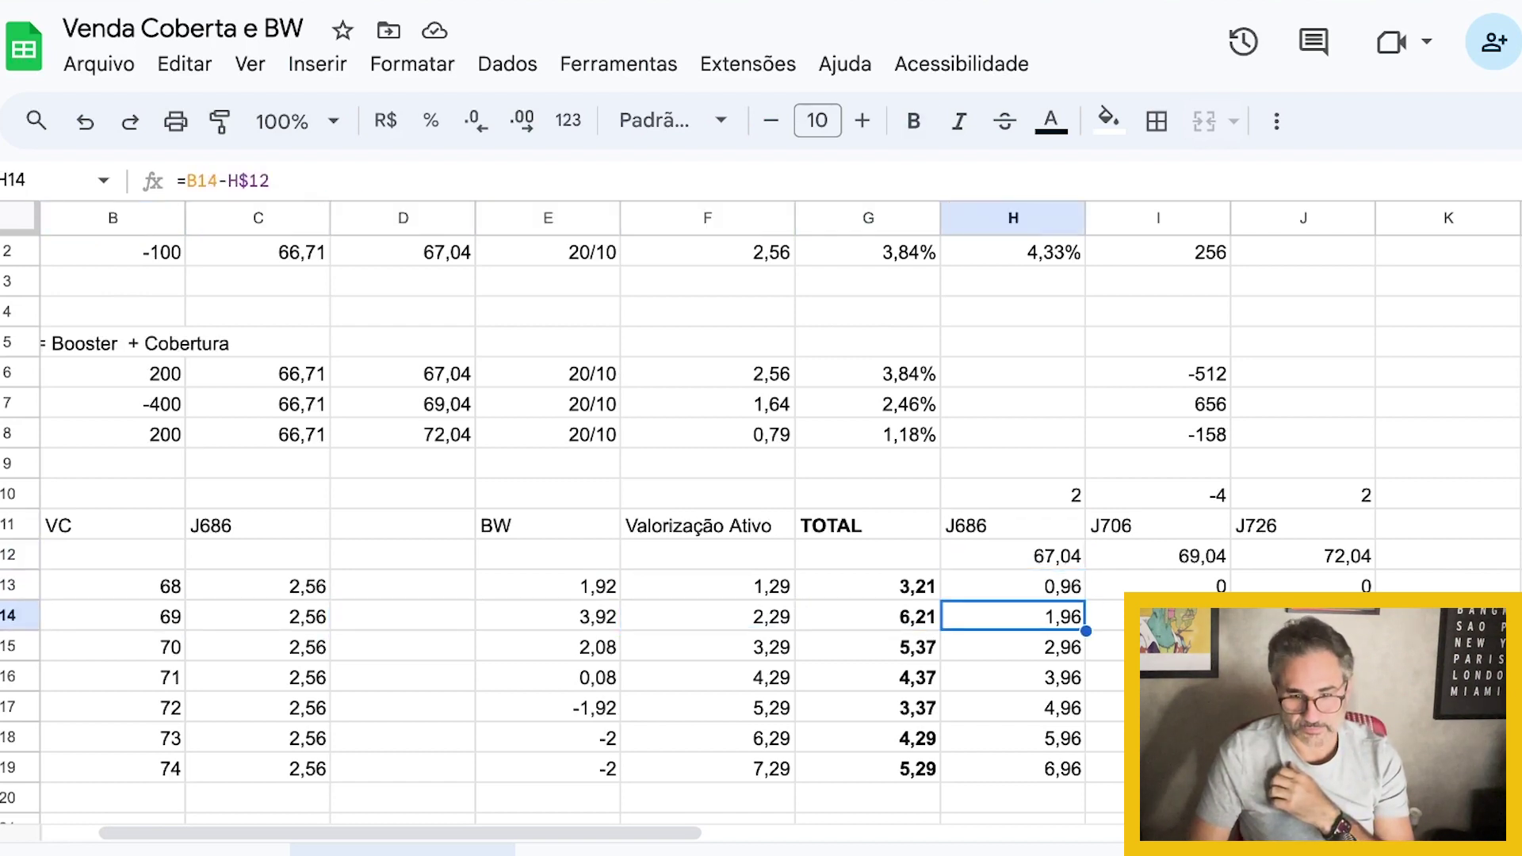
Trace the VC 69 row from the J686 payoff back to the covered call premium and return.
key("Left")
key("Left")
key("Left")
key("Left")
key("Left")
key("Right")
key("Right")
key("Right")
key("Right")
key("Right")
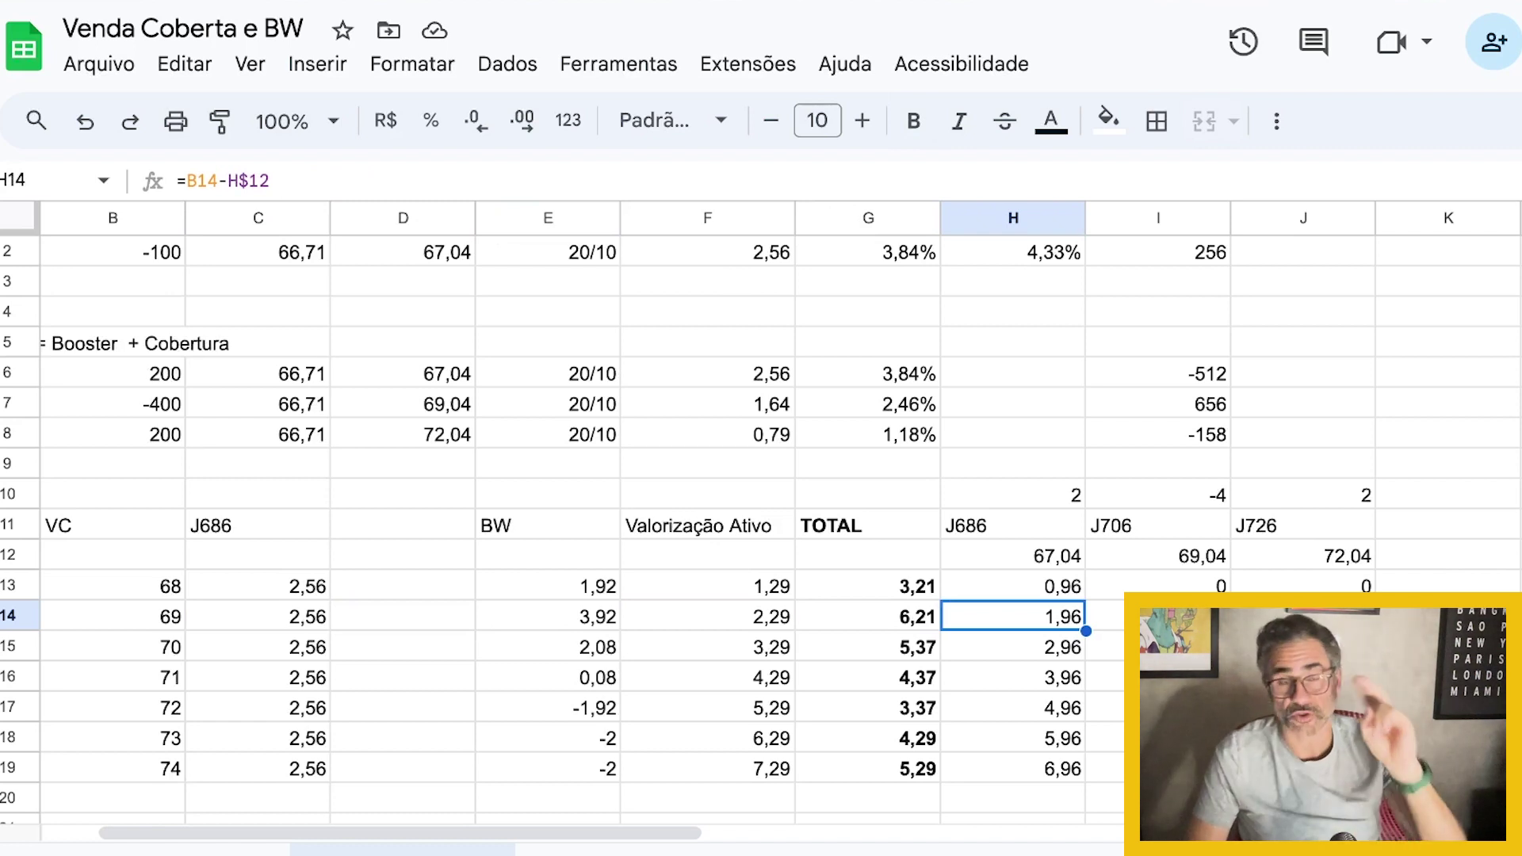
Compare Valorização Ativo with the J686 and J706 payoffs in the VC 69 scenario.
key("Left")
key("Left")
key("Left")
key("Left")
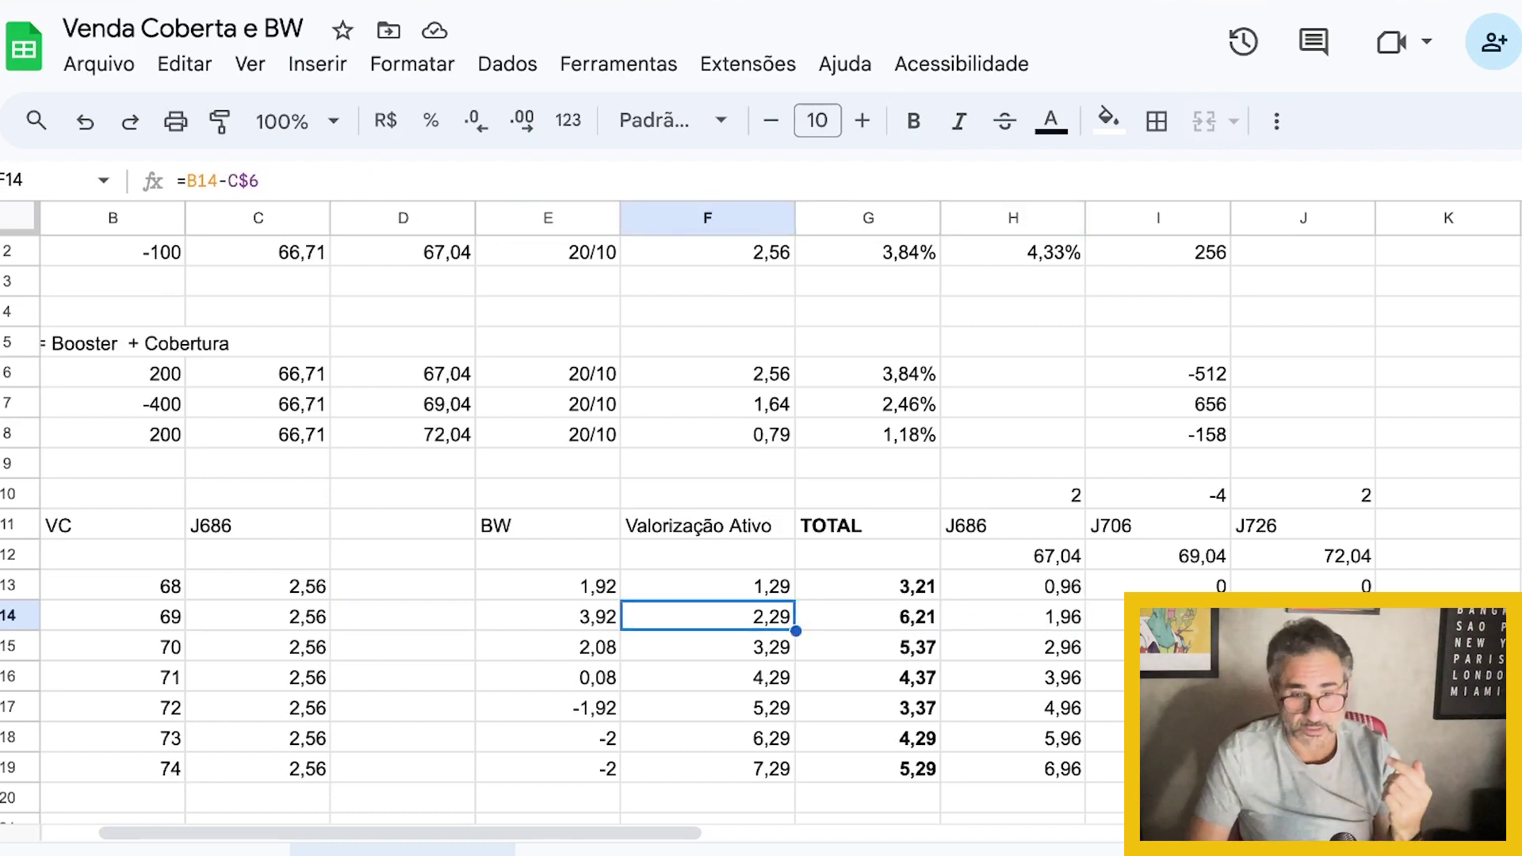
key("Right")
key("Right")
key("Right")
key("Right")
key("Right")
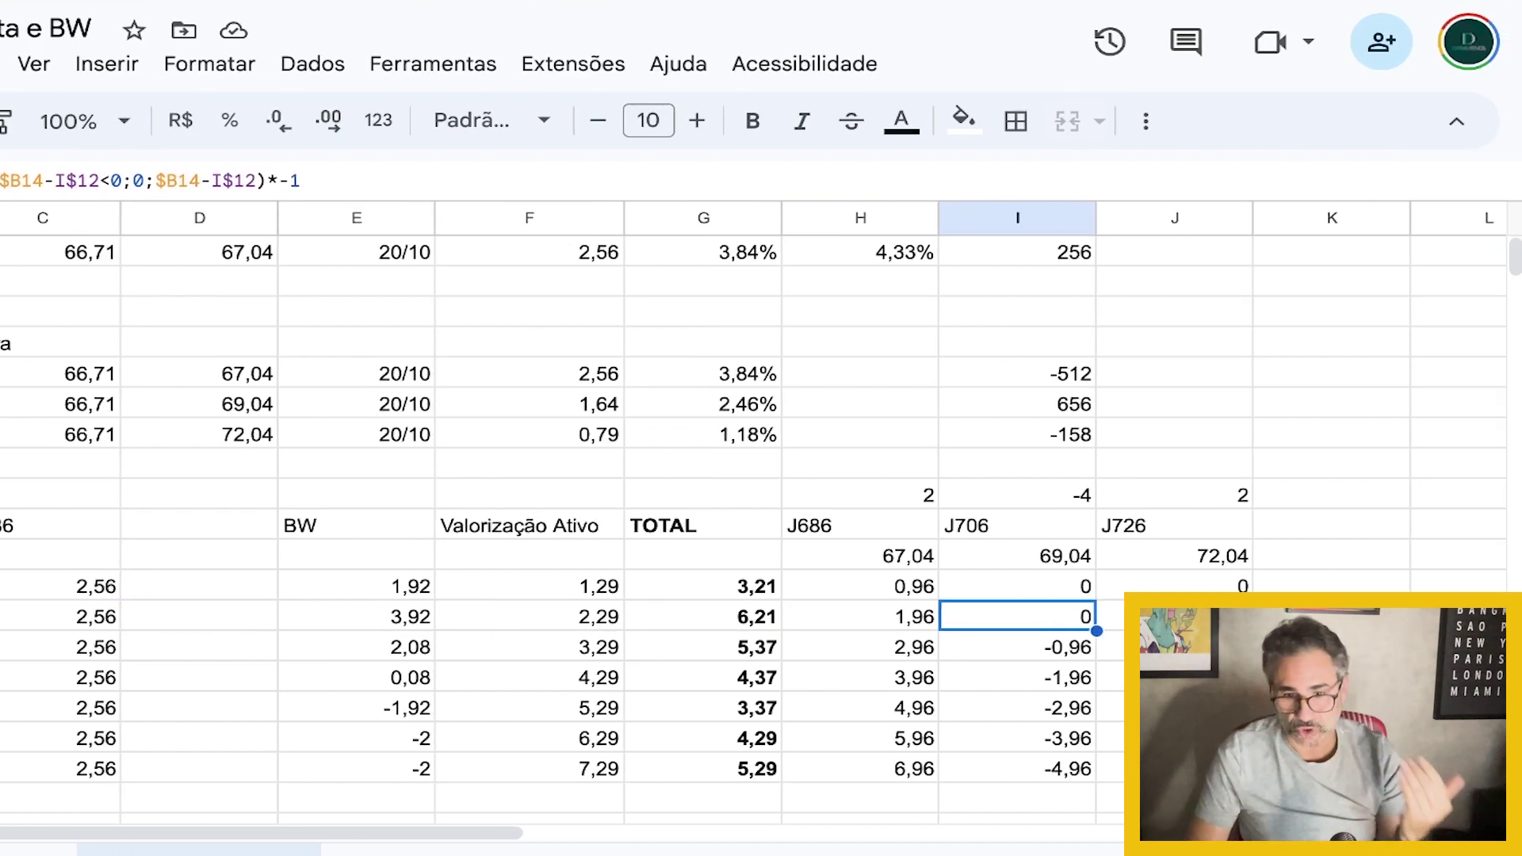
Check the VC 69 TOTAL and its component columns against the J706 payoff formula.
key("Left")
key("Left")
key("Left")
key("Left")
key("Left")
key("Left")
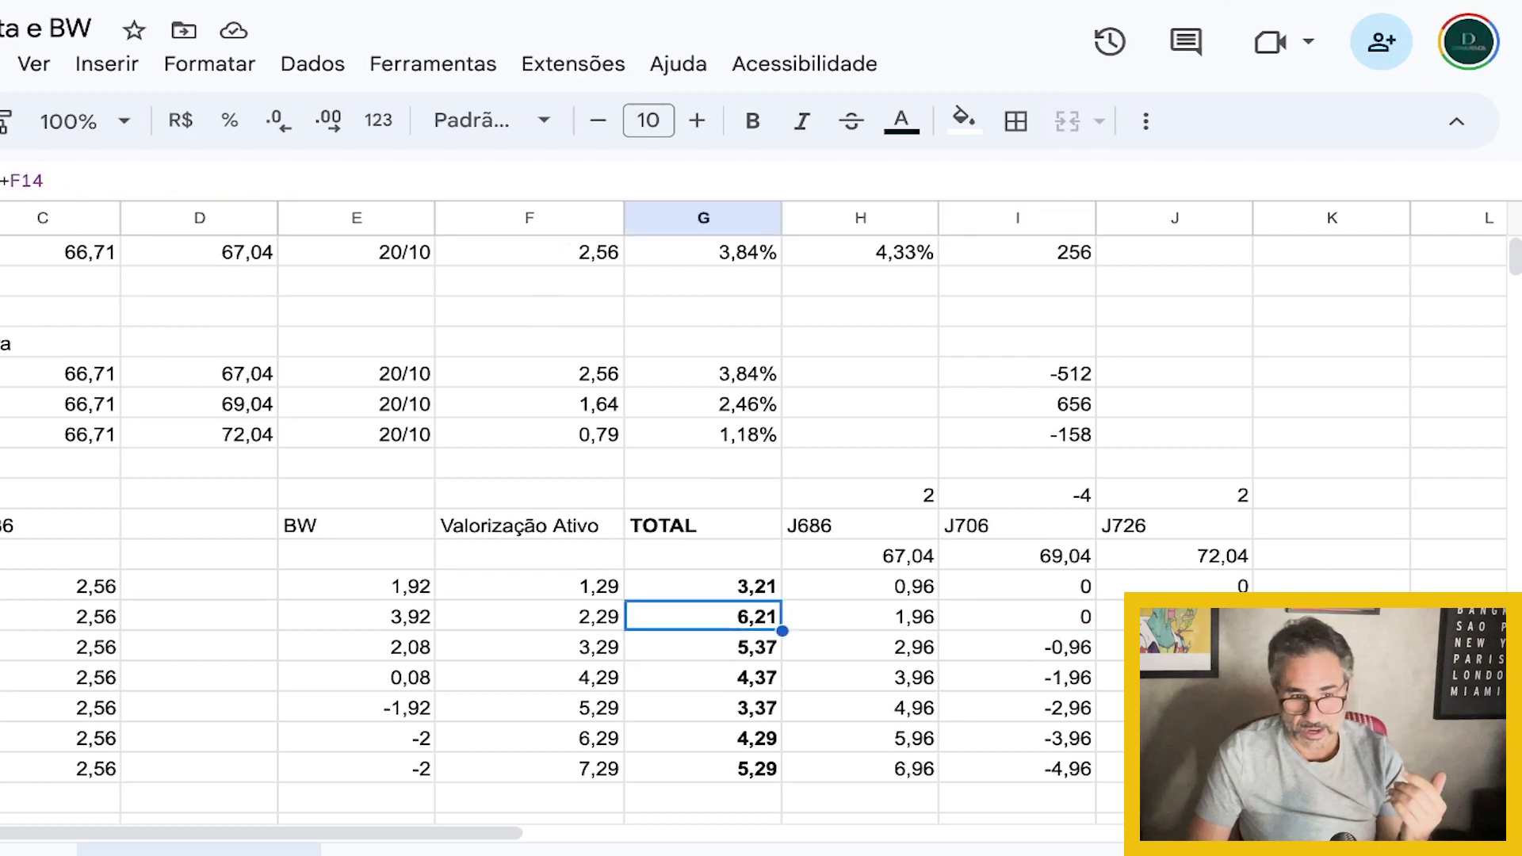
key("Right")
key("Right")
key("Right")
key("Right")
key("Right")
key("Right")
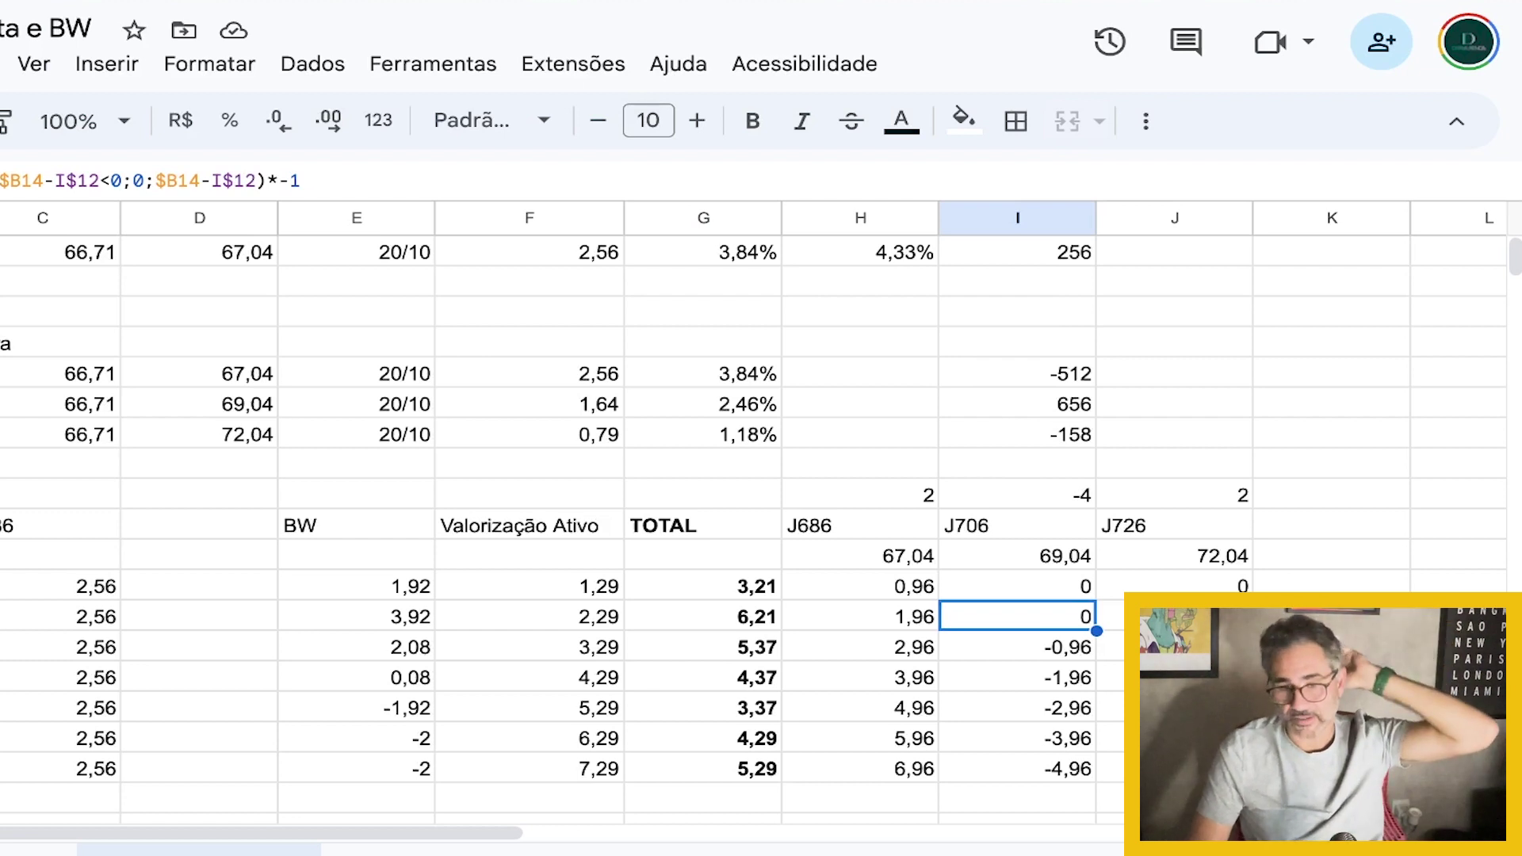
Examine the VC 70 scenario's J706 and J686 payoffs, including the J706 strike and payoff formula.
key("Down")
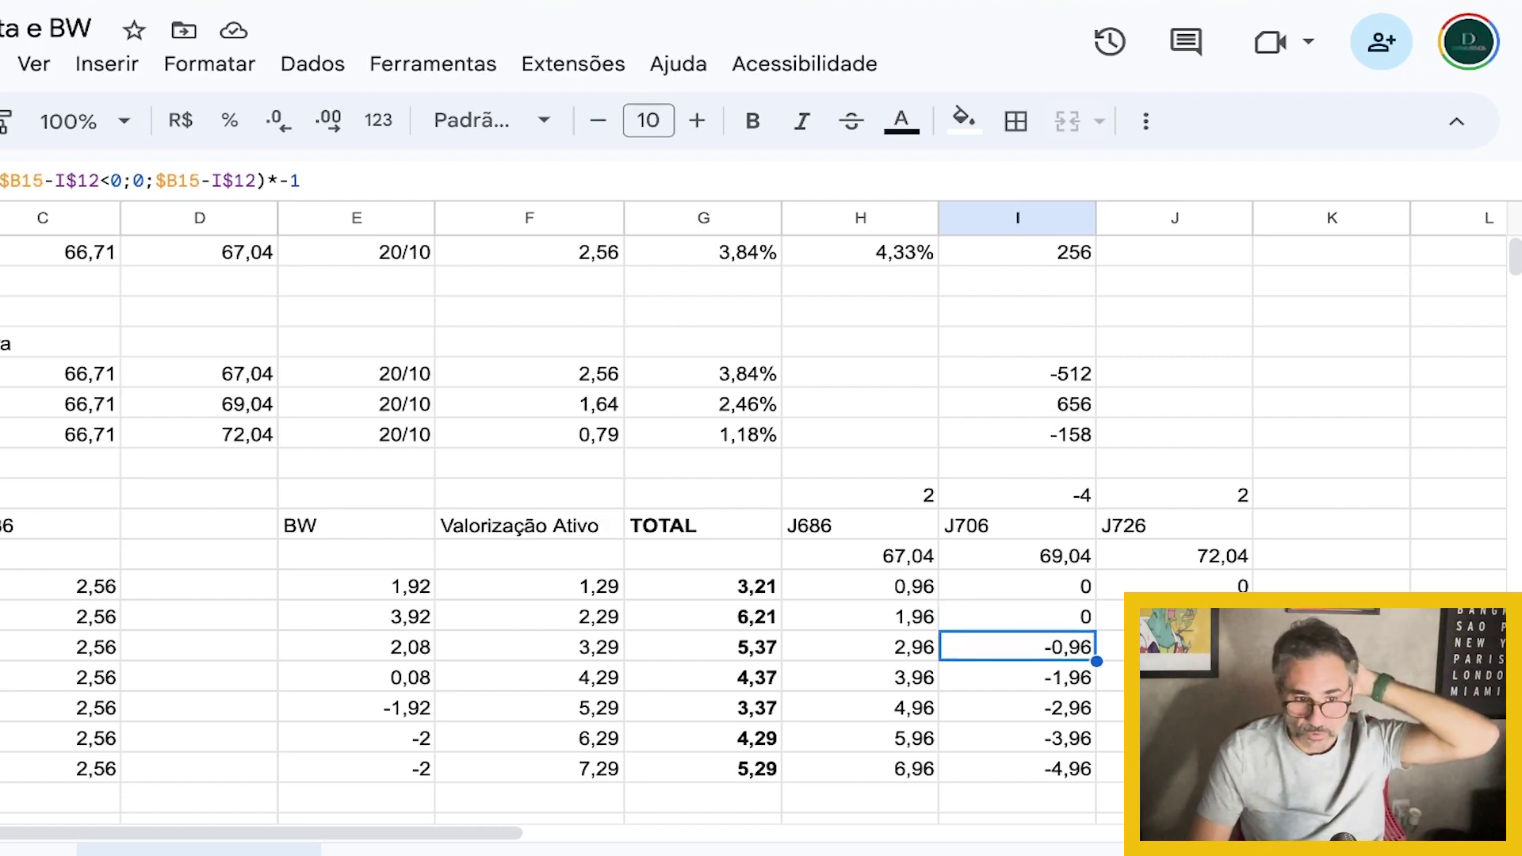
key("Left")
key("Left")
key("Left")
key("Right")
key("Right")
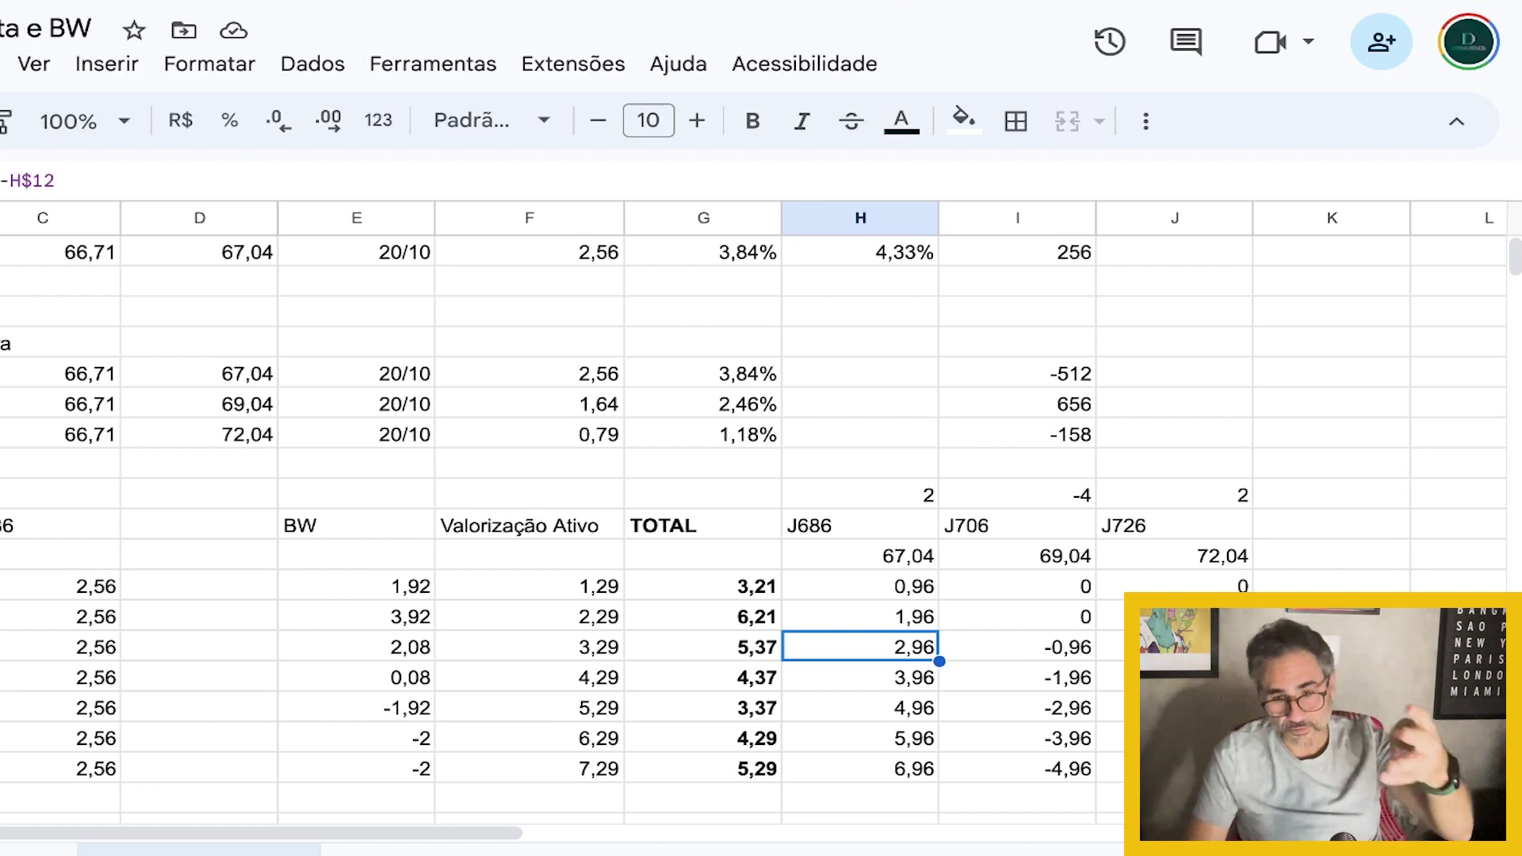
key("Right")
key("Up")
key("Up")
key("Up")
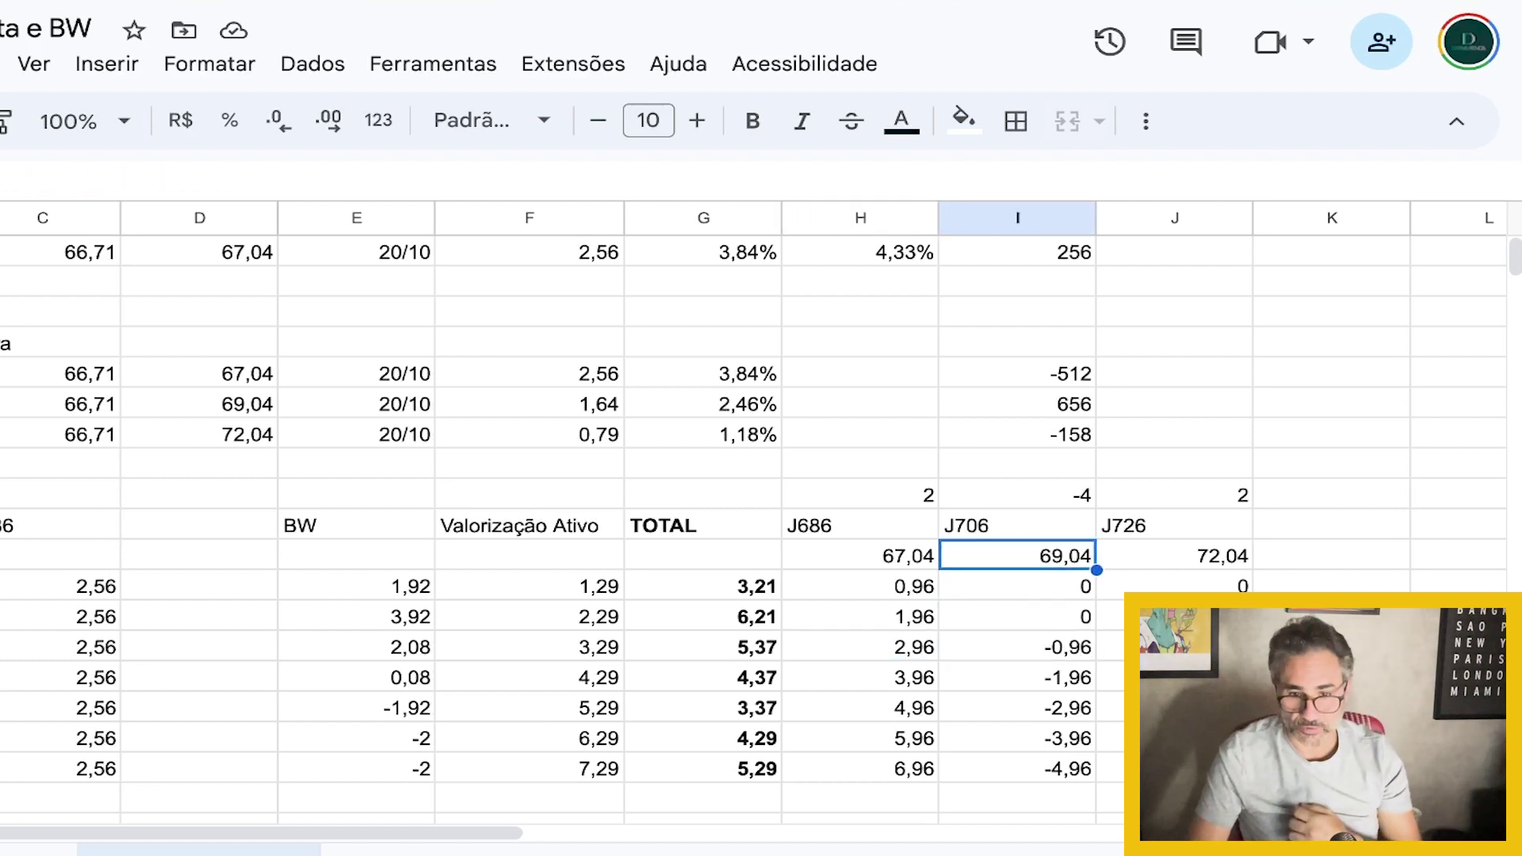
key("Down")
key("Down")
key("Down")
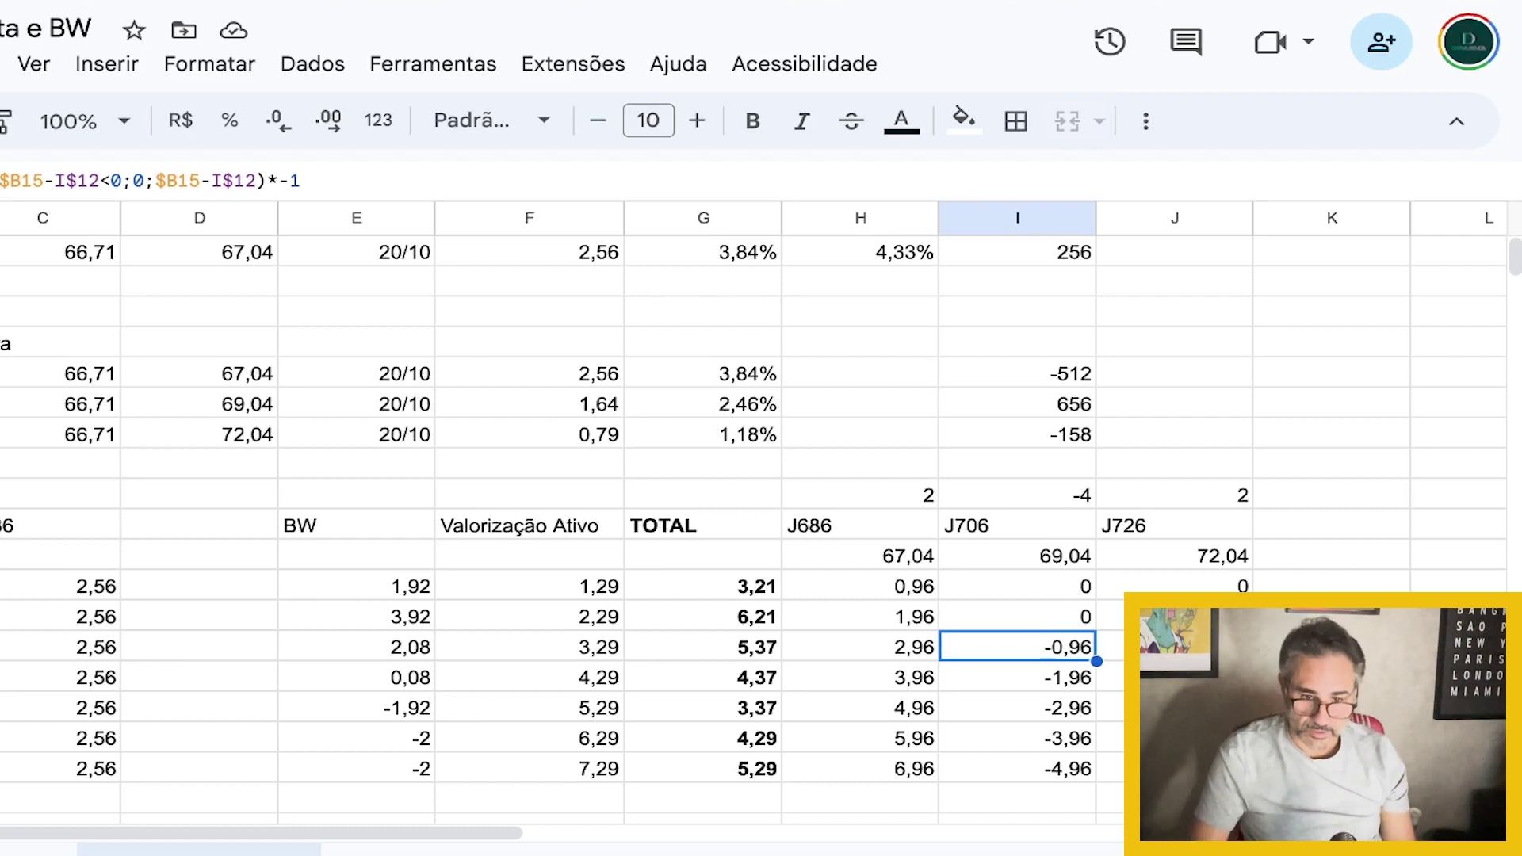
Review the BW results for the VC 70, 71 and 72 scenarios in turn.
key("Left")
key("Left")
key("Left")
key("Left")
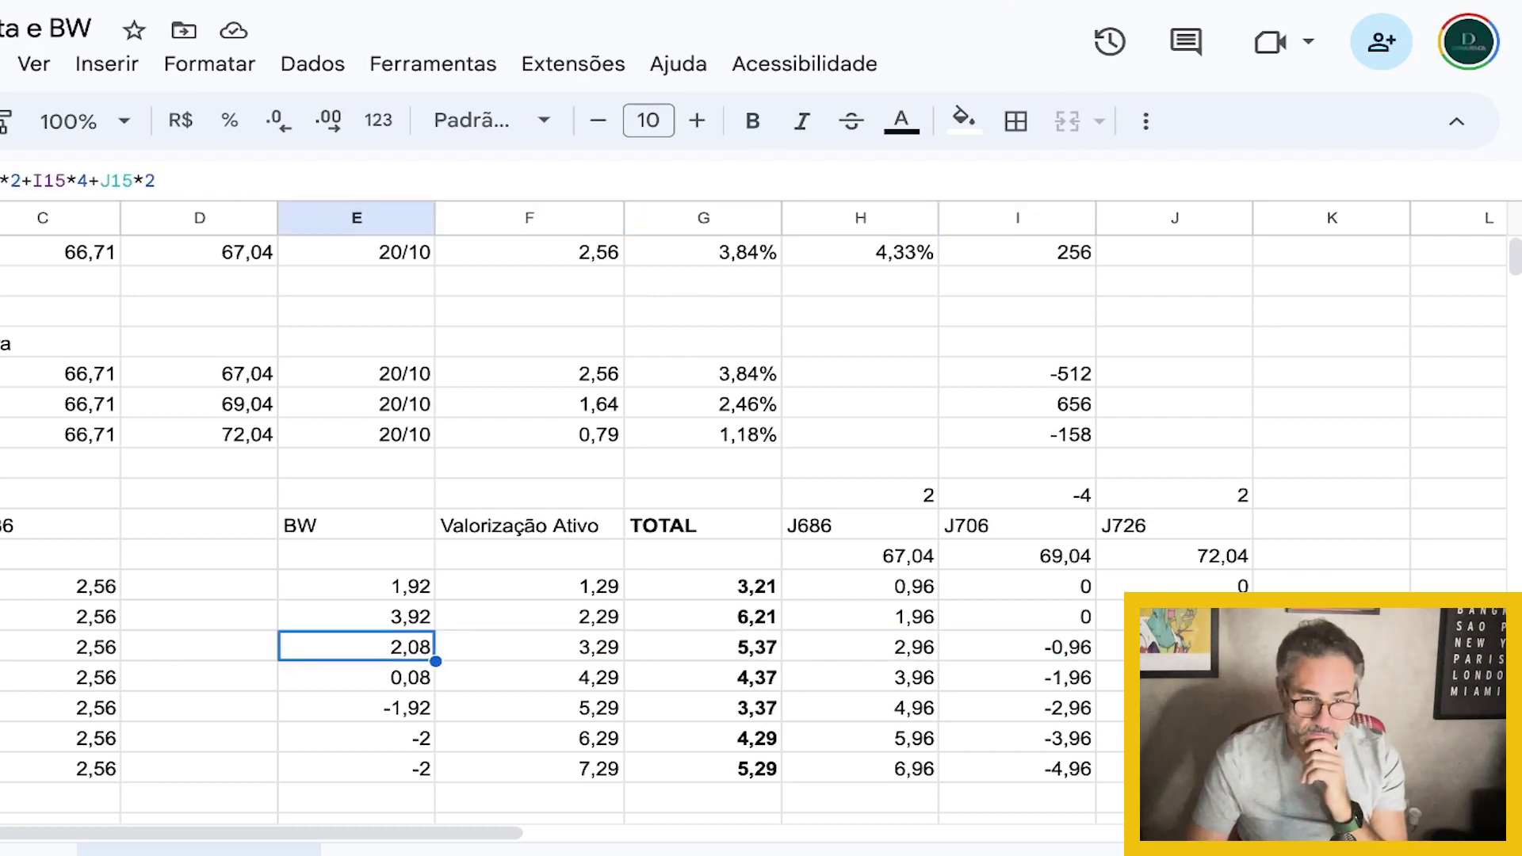
key("Down")
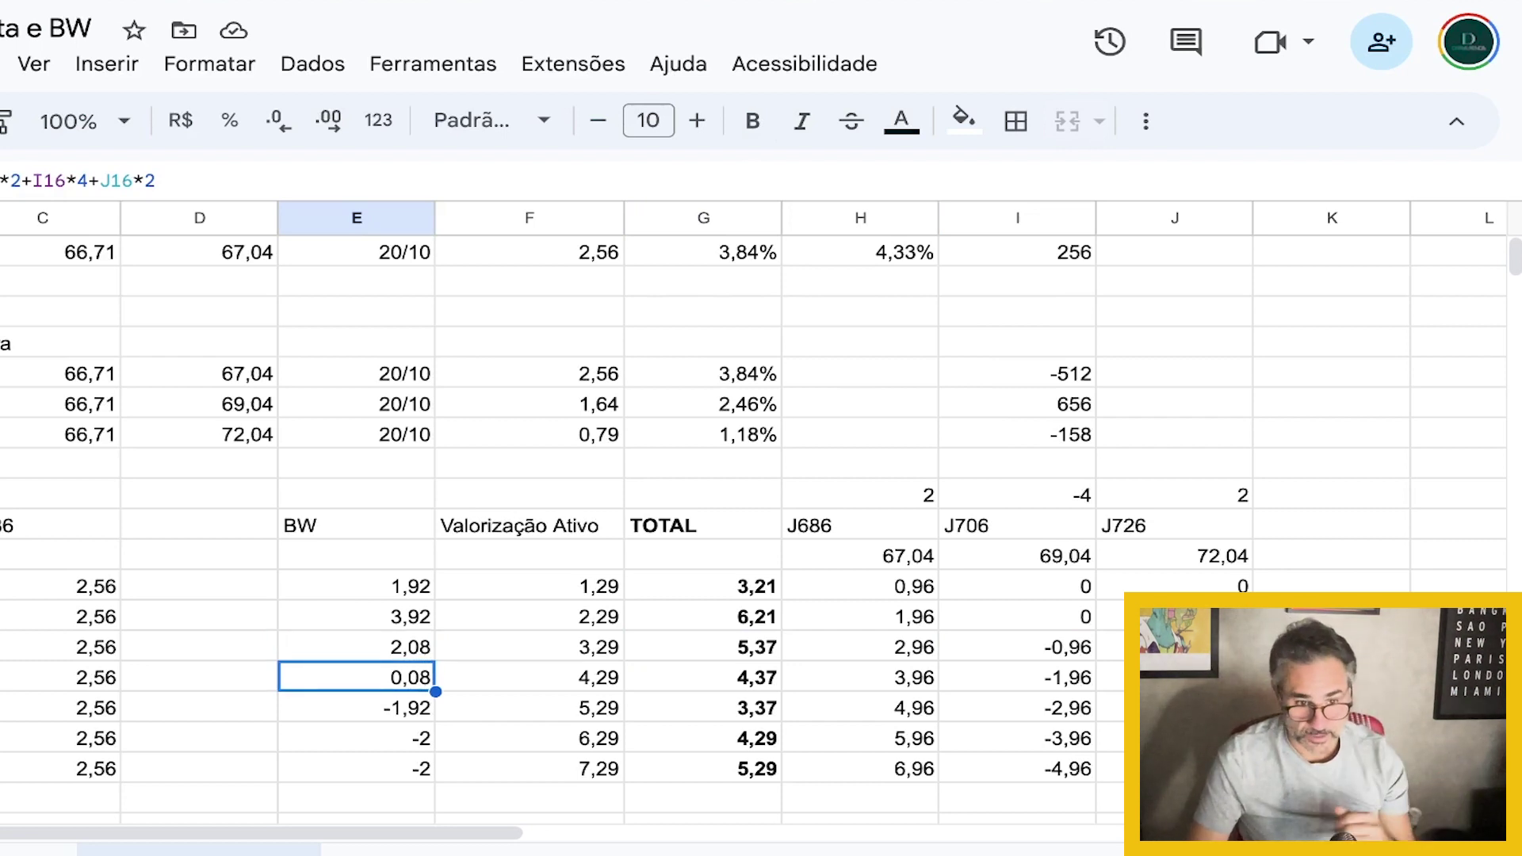
key("Down")
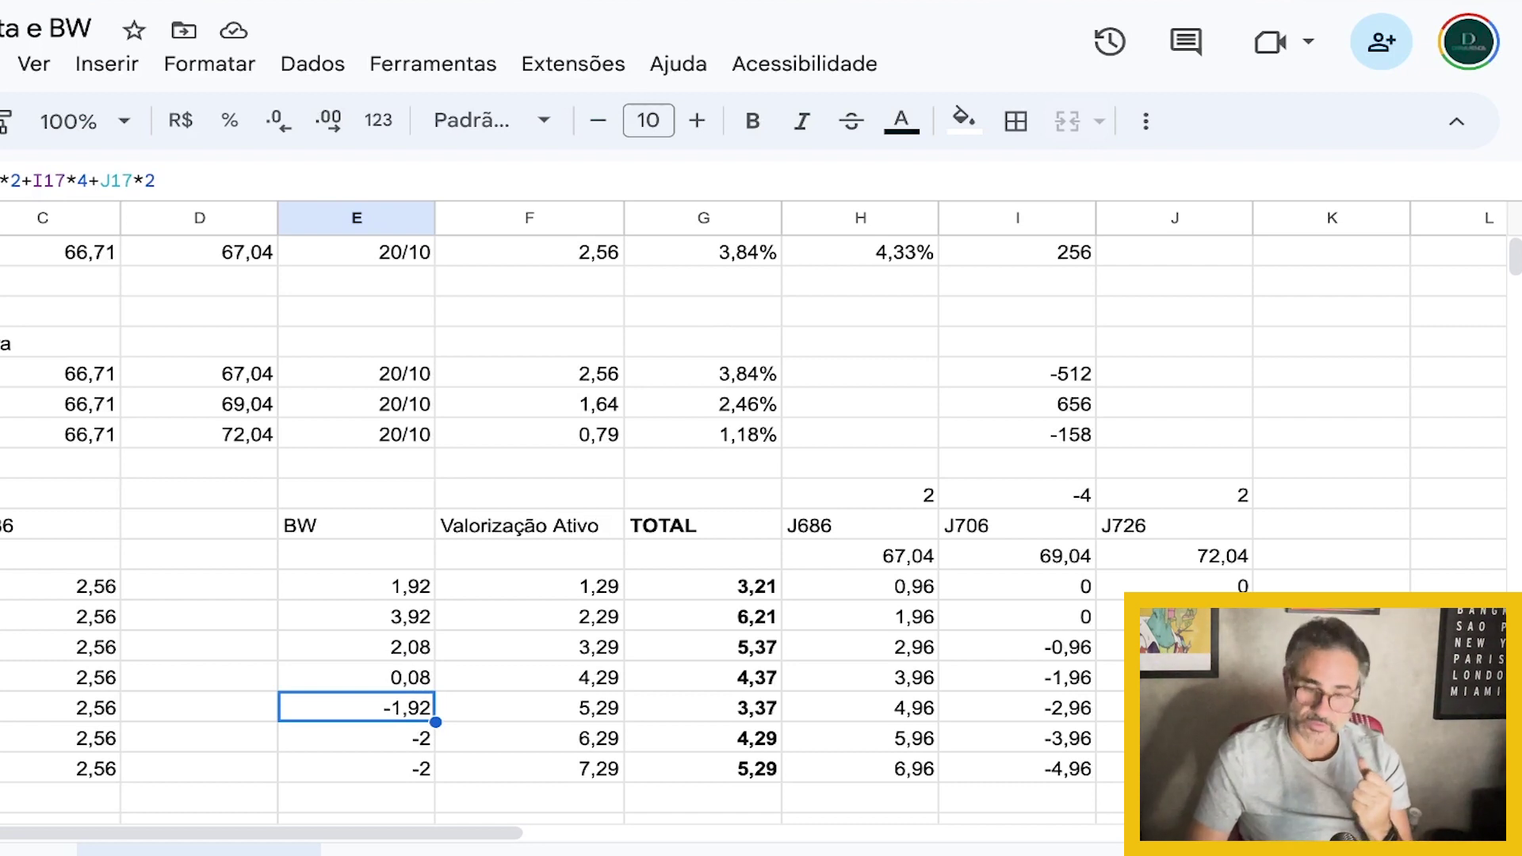
Check Valorização Ativo and TOTAL in the VC 72 scenario and compare with the VC 73 TOTAL.
left_click(702, 707)
left_click(529, 707)
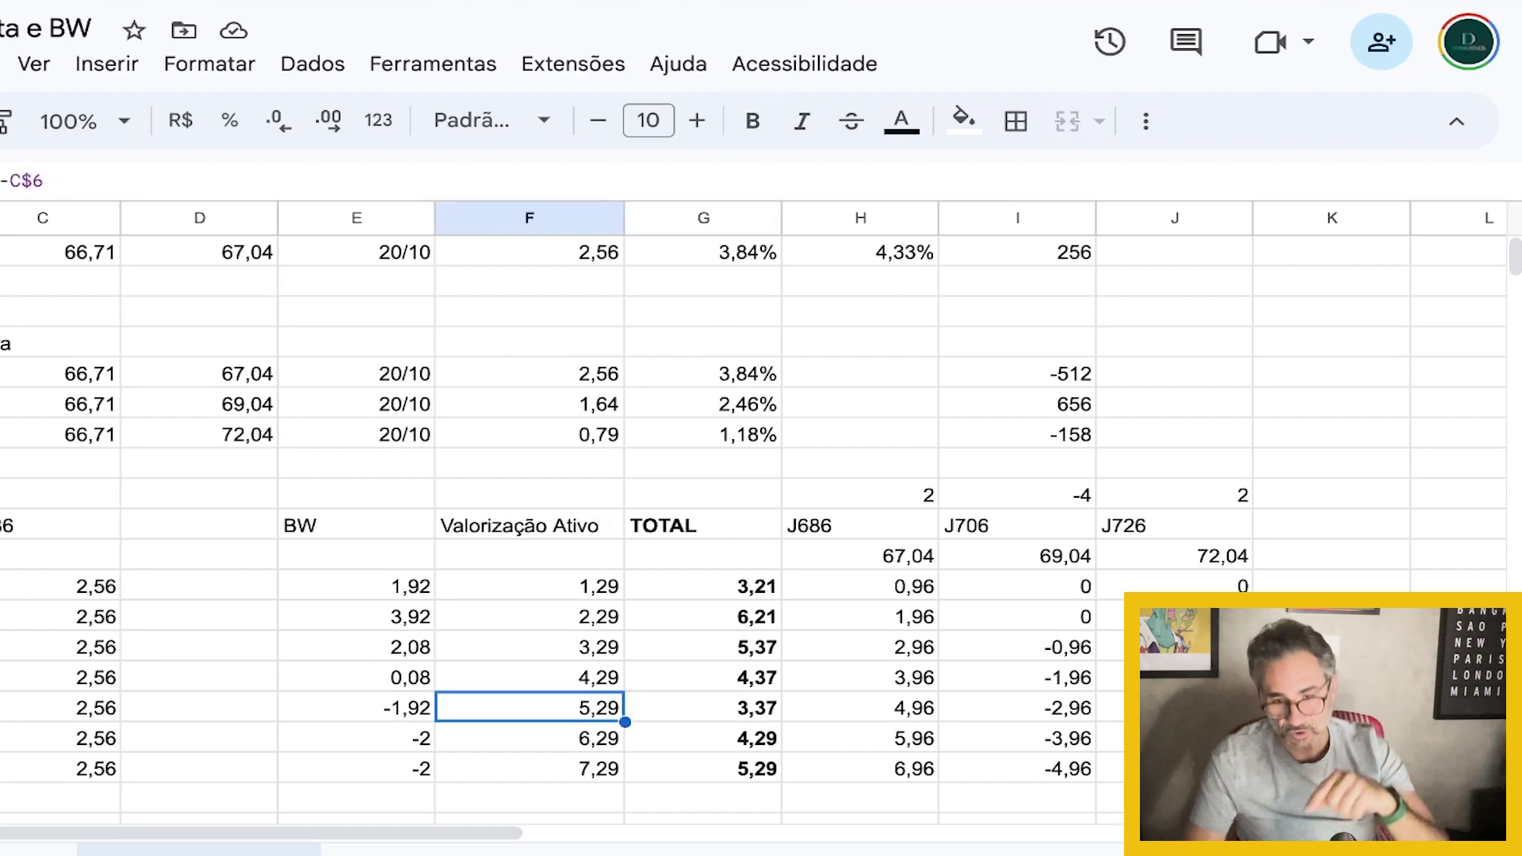
left_click(702, 707)
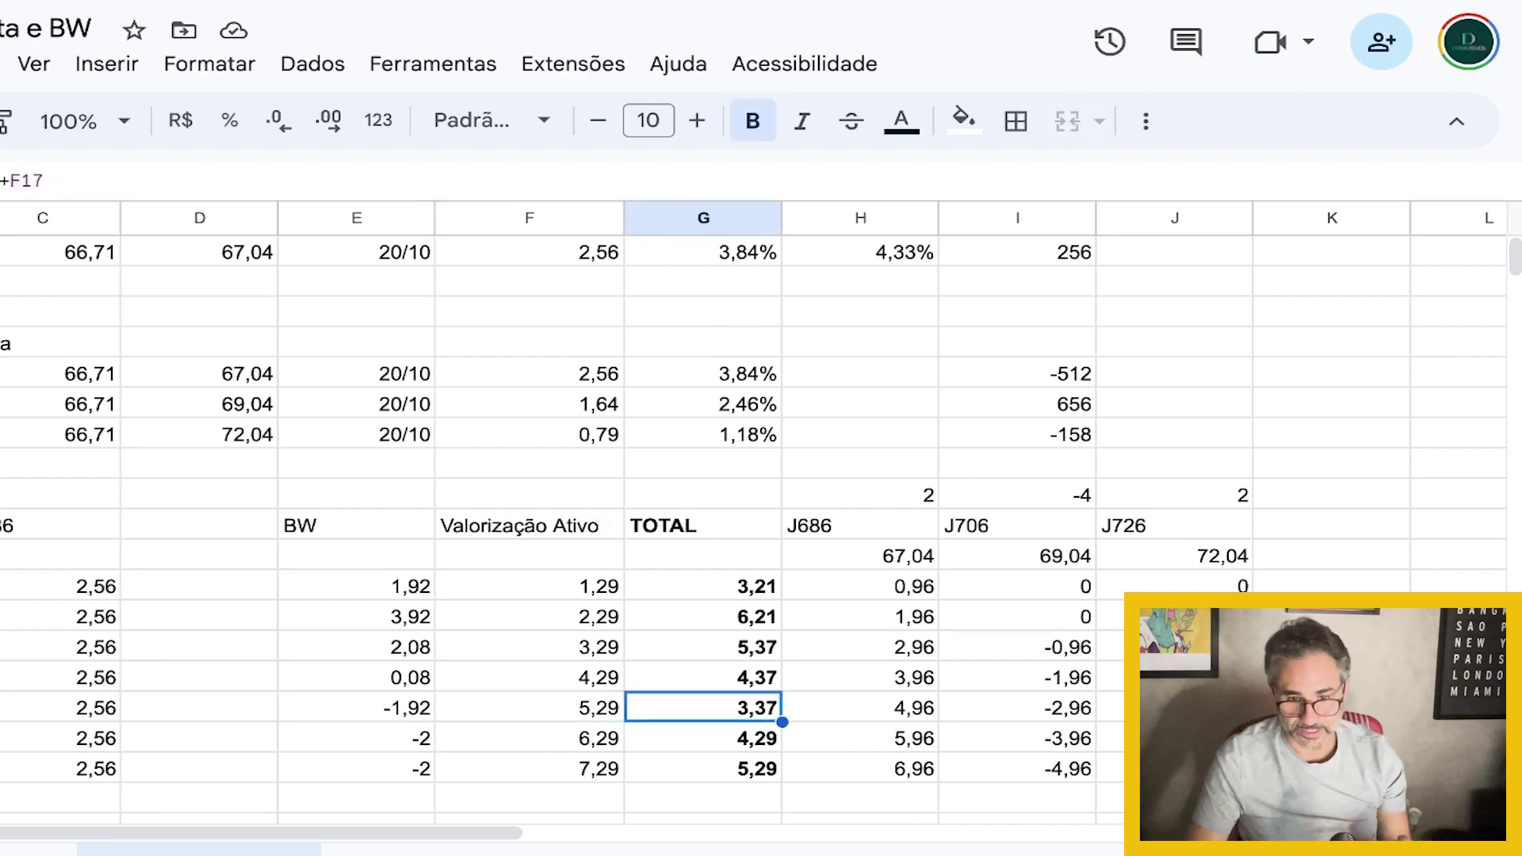
left_click(702, 738)
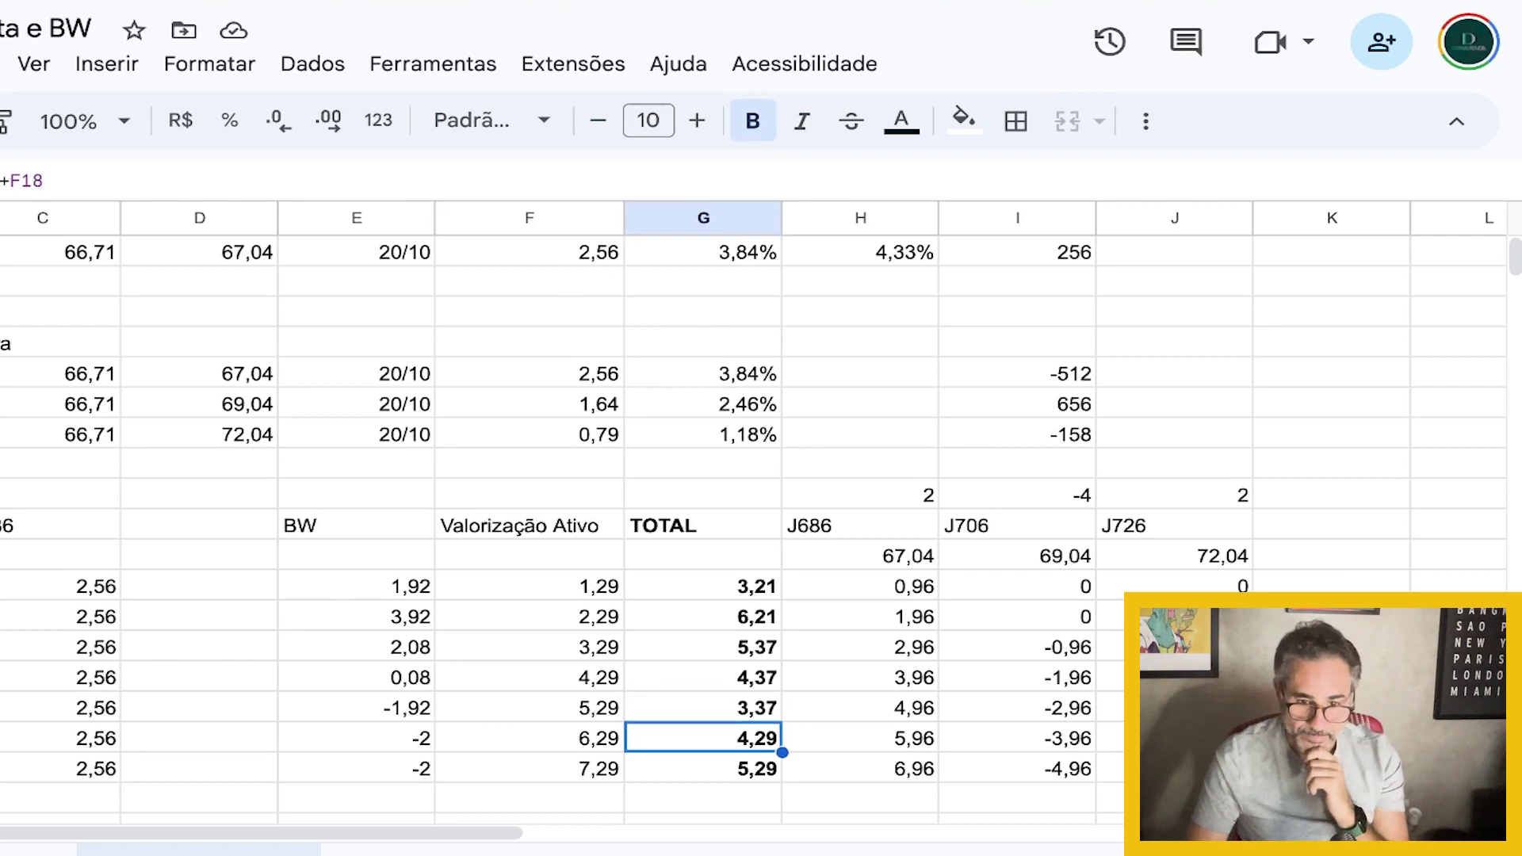
key("Up")
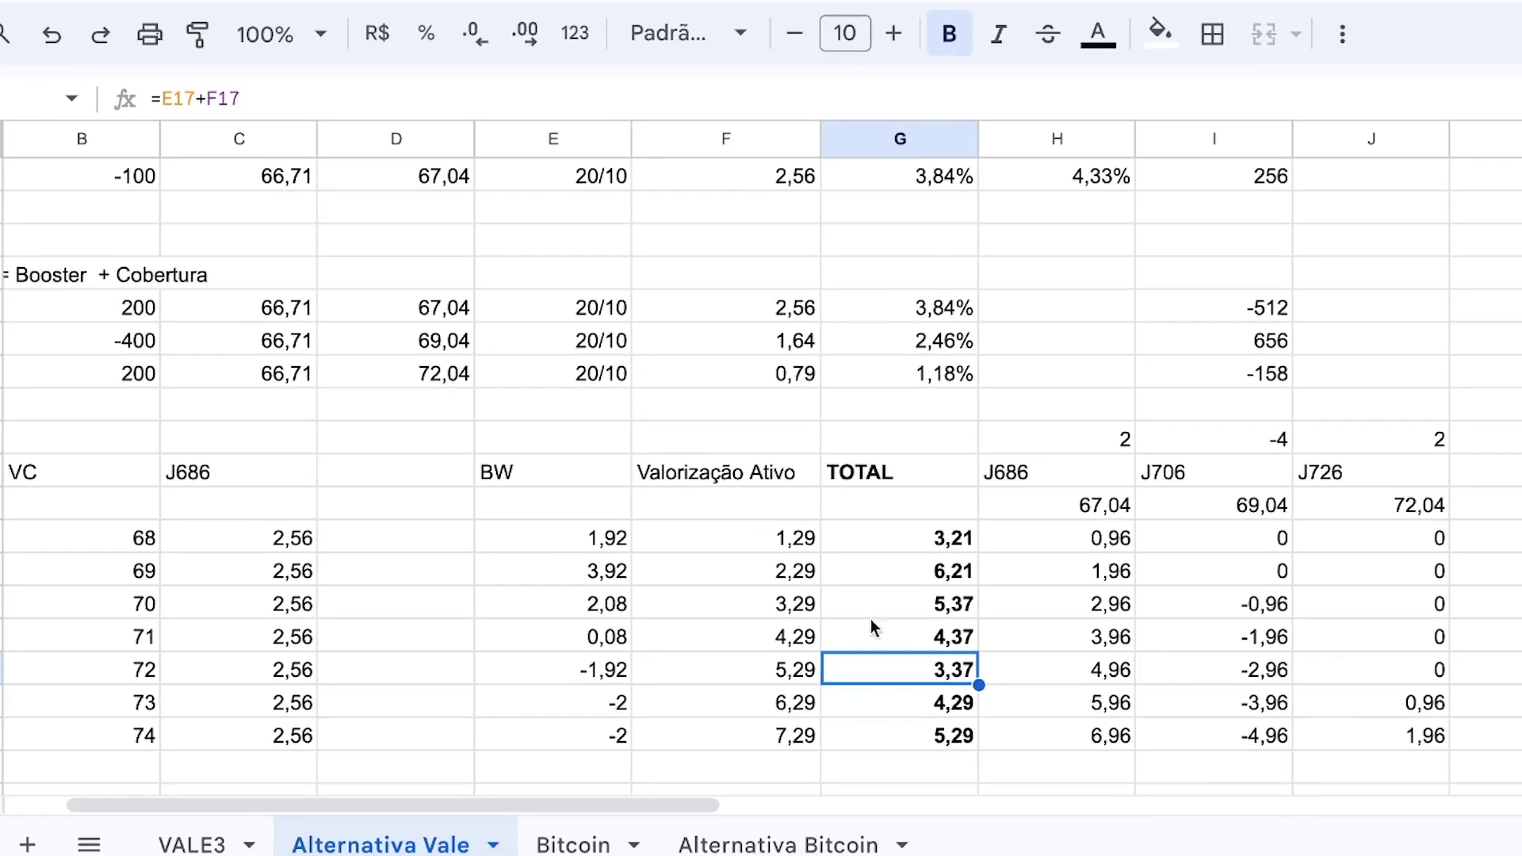
Compare the full TOTAL column with the J686 premium column for VC 68 to 74, including the option legs.
left_click_drag(932, 738, 919, 547)
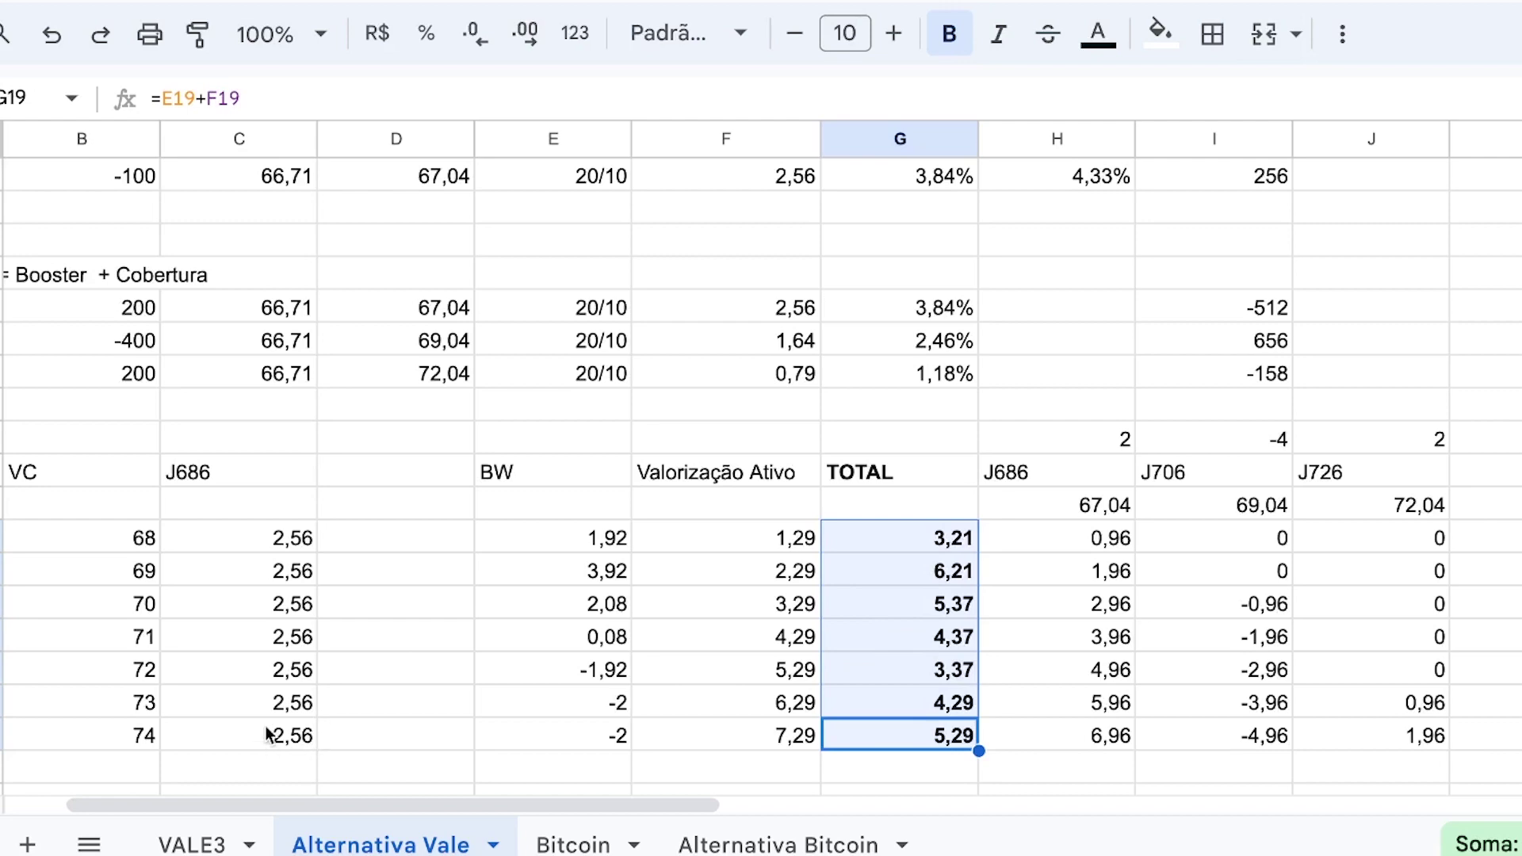
left_click_drag(272, 736, 274, 533)
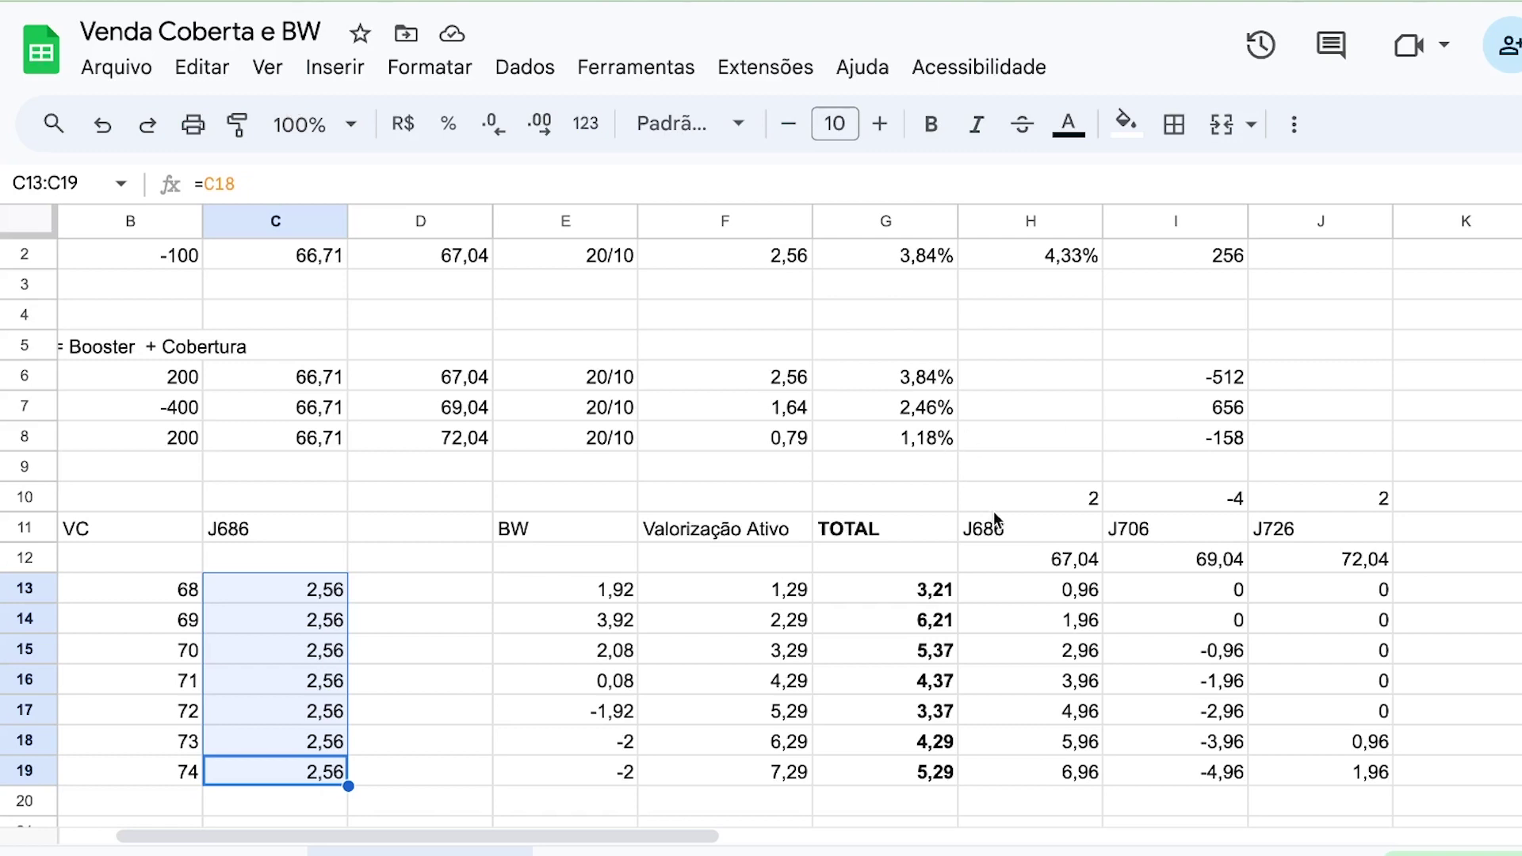
left_click(1291, 531)
left_click(1063, 565)
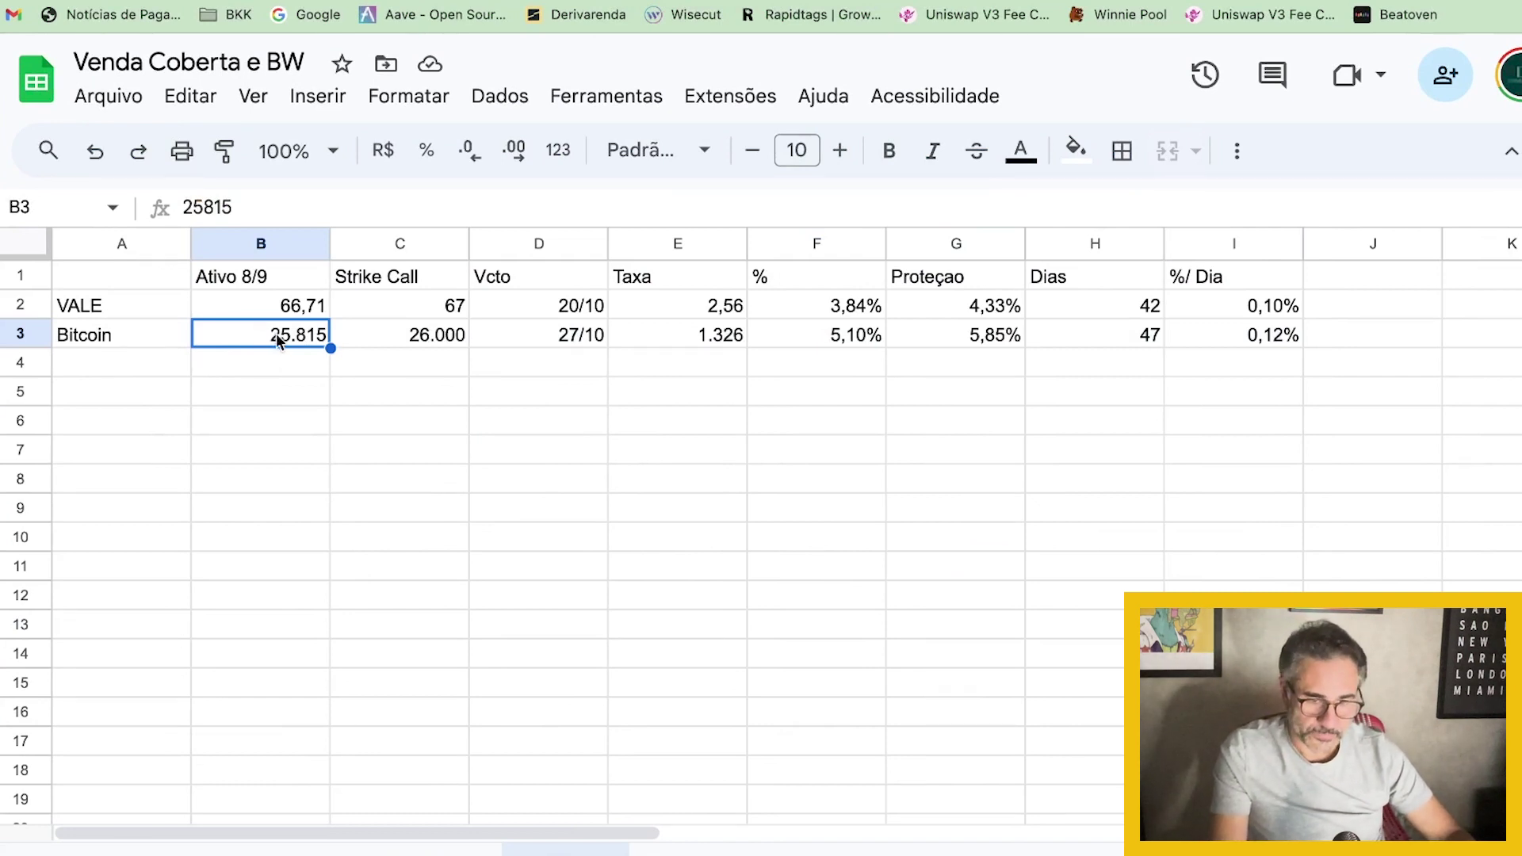
On the Bitcoin sheet, examine Bitcoin's strike, expiry, Taxa, % and Proteçao, and compare its %/ Dia with VALE's.
left_click(375, 341)
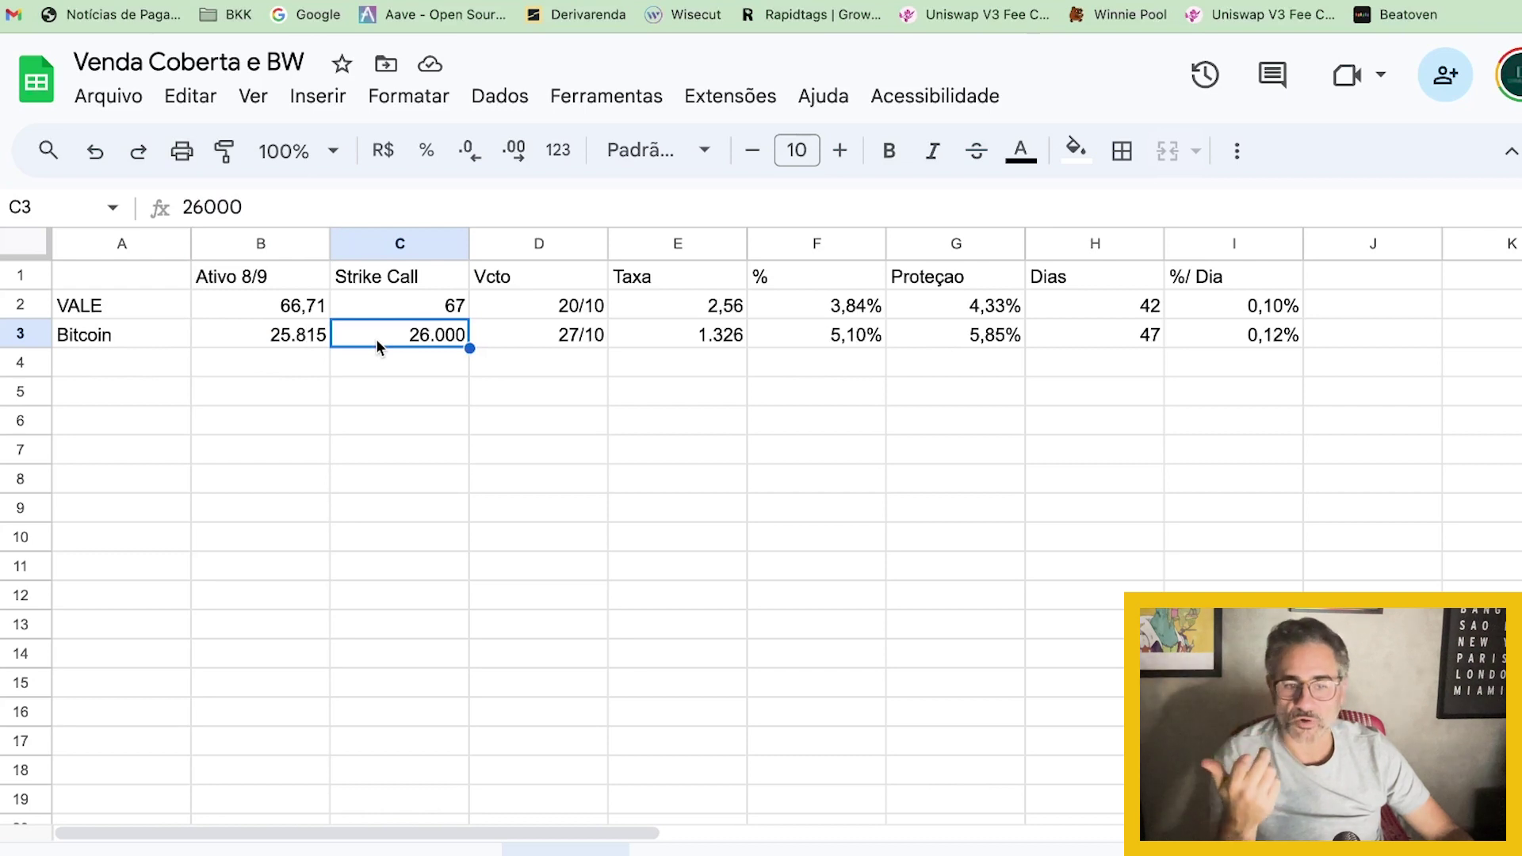
left_click(554, 336)
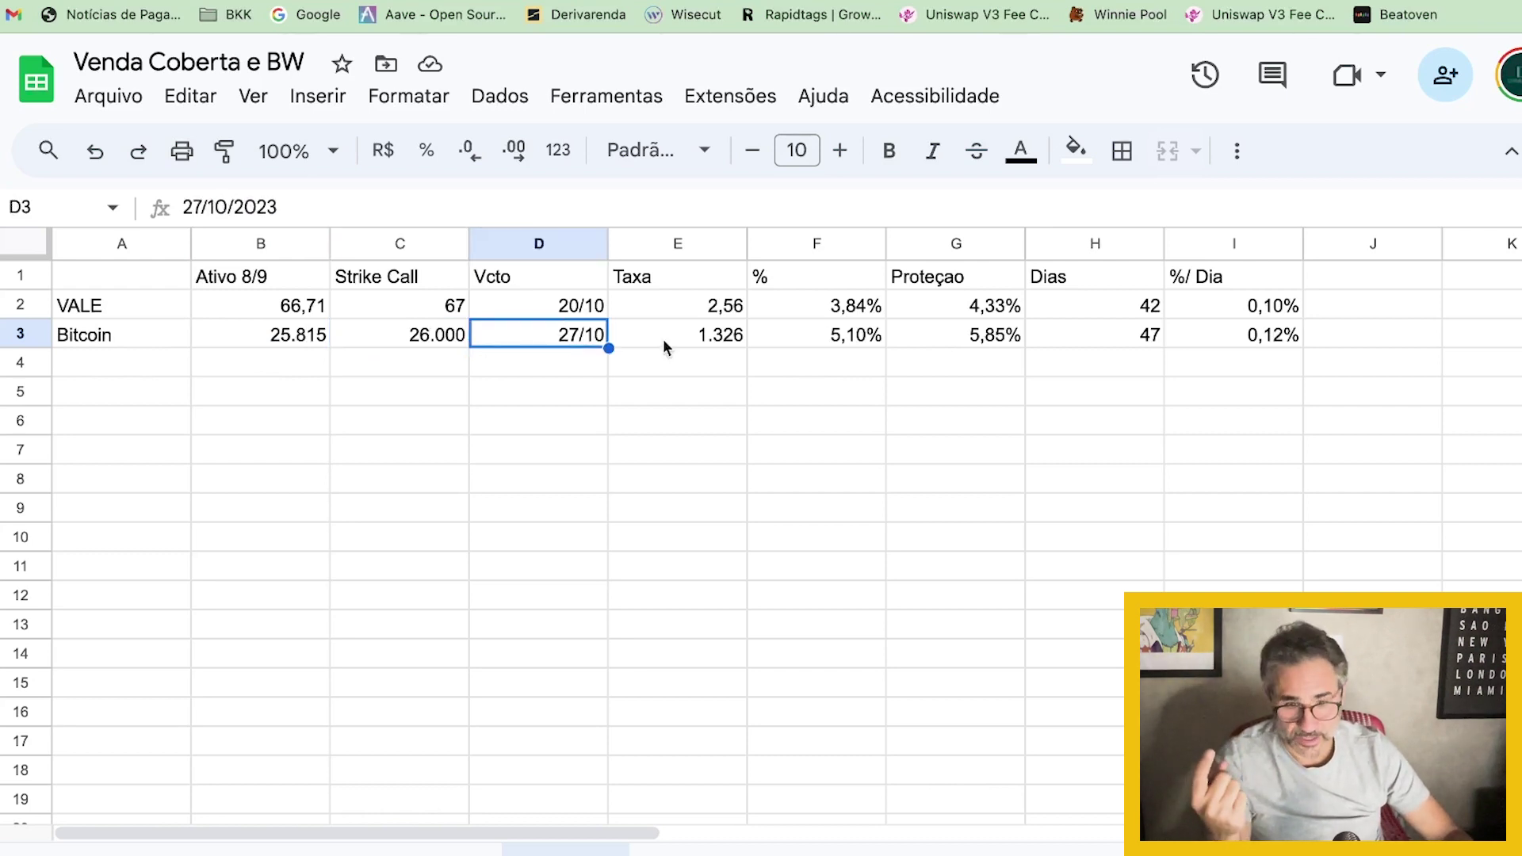
left_click(698, 333)
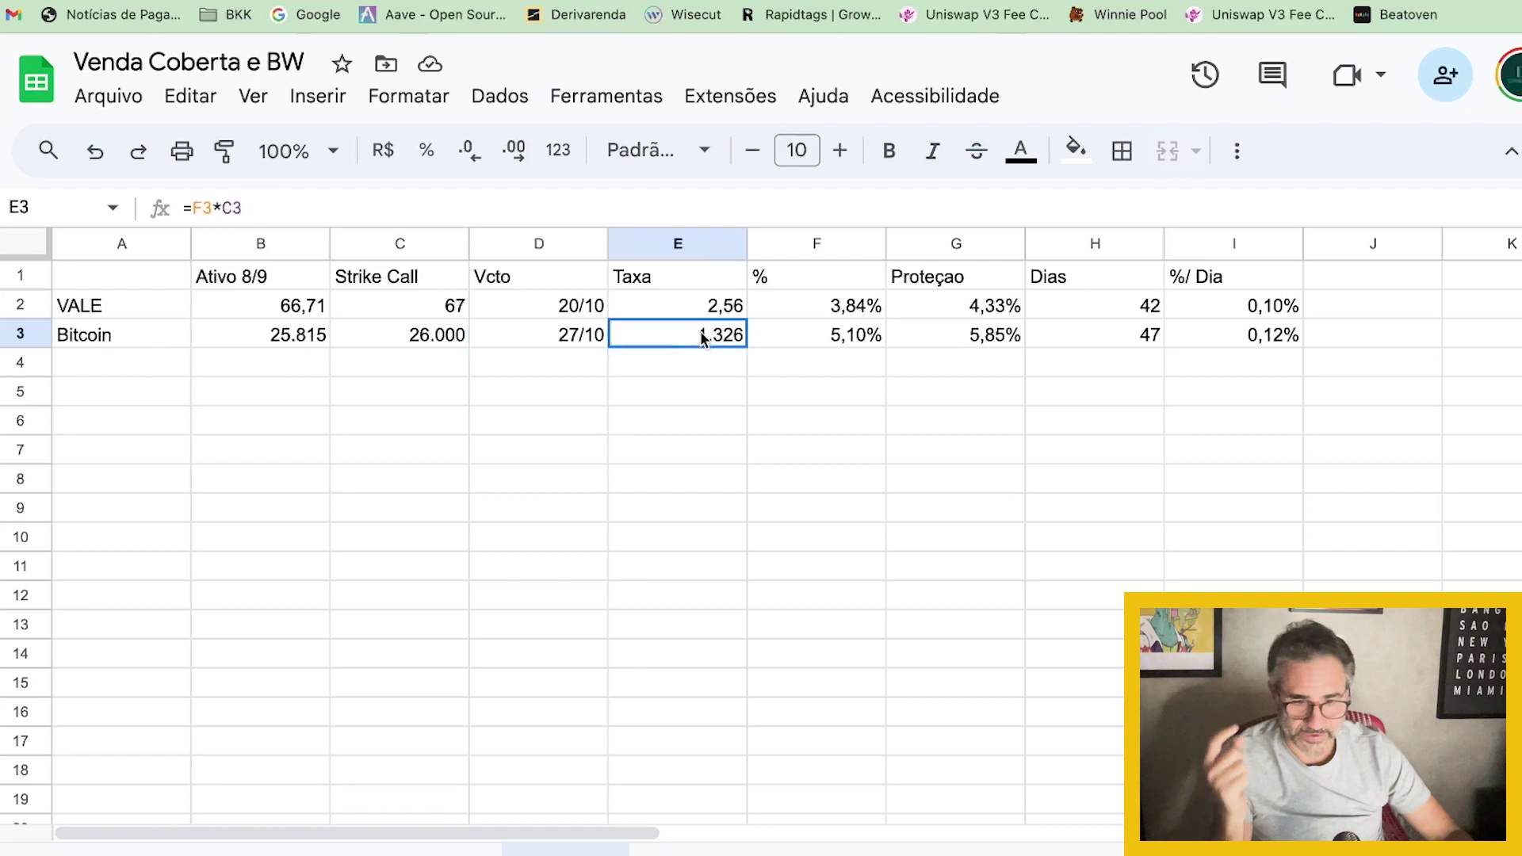
left_click(832, 340)
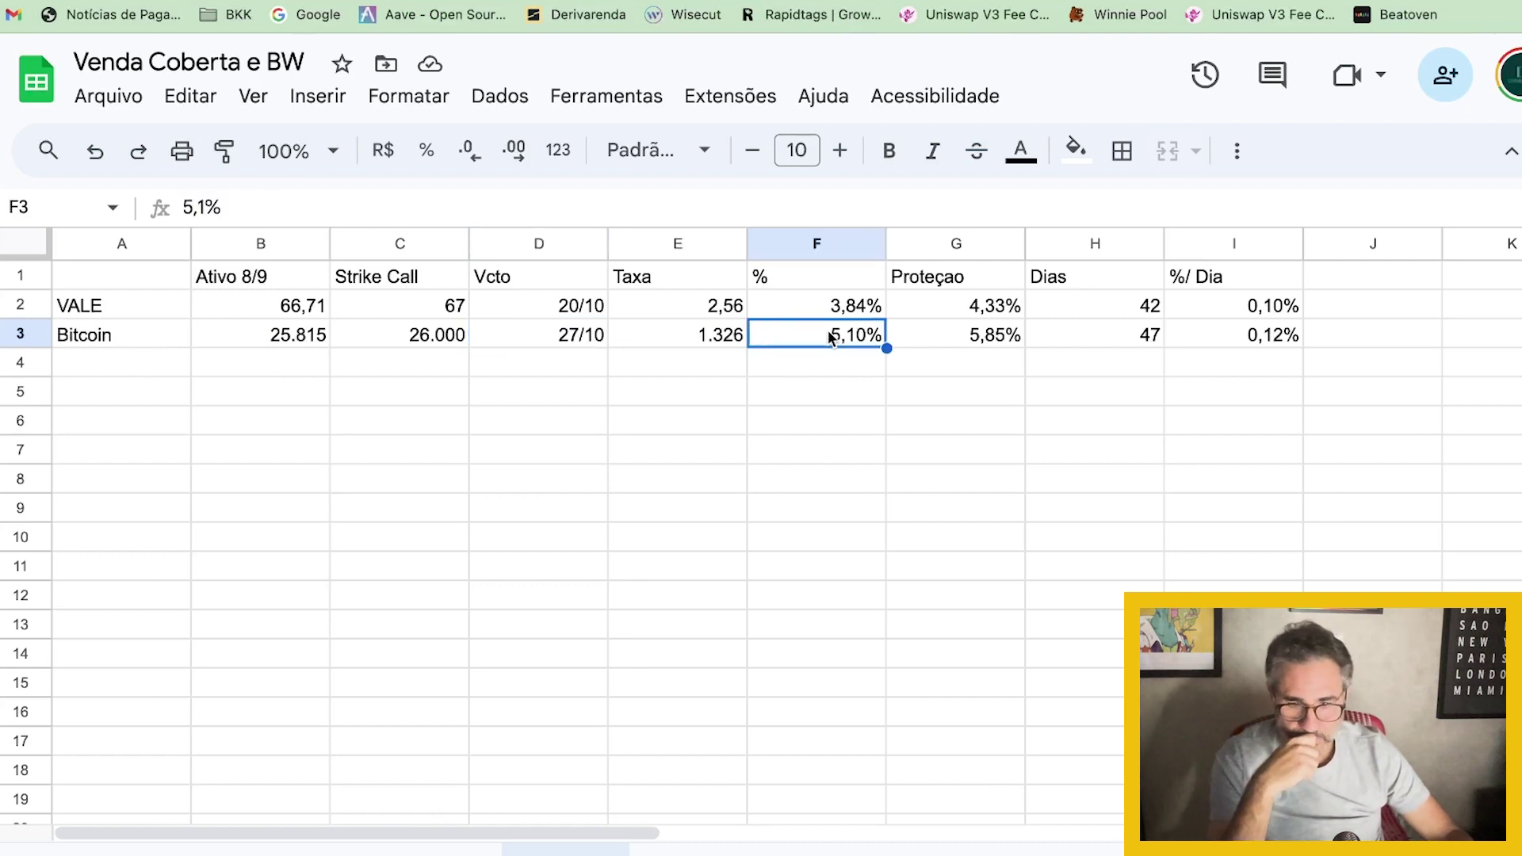
left_click(664, 341)
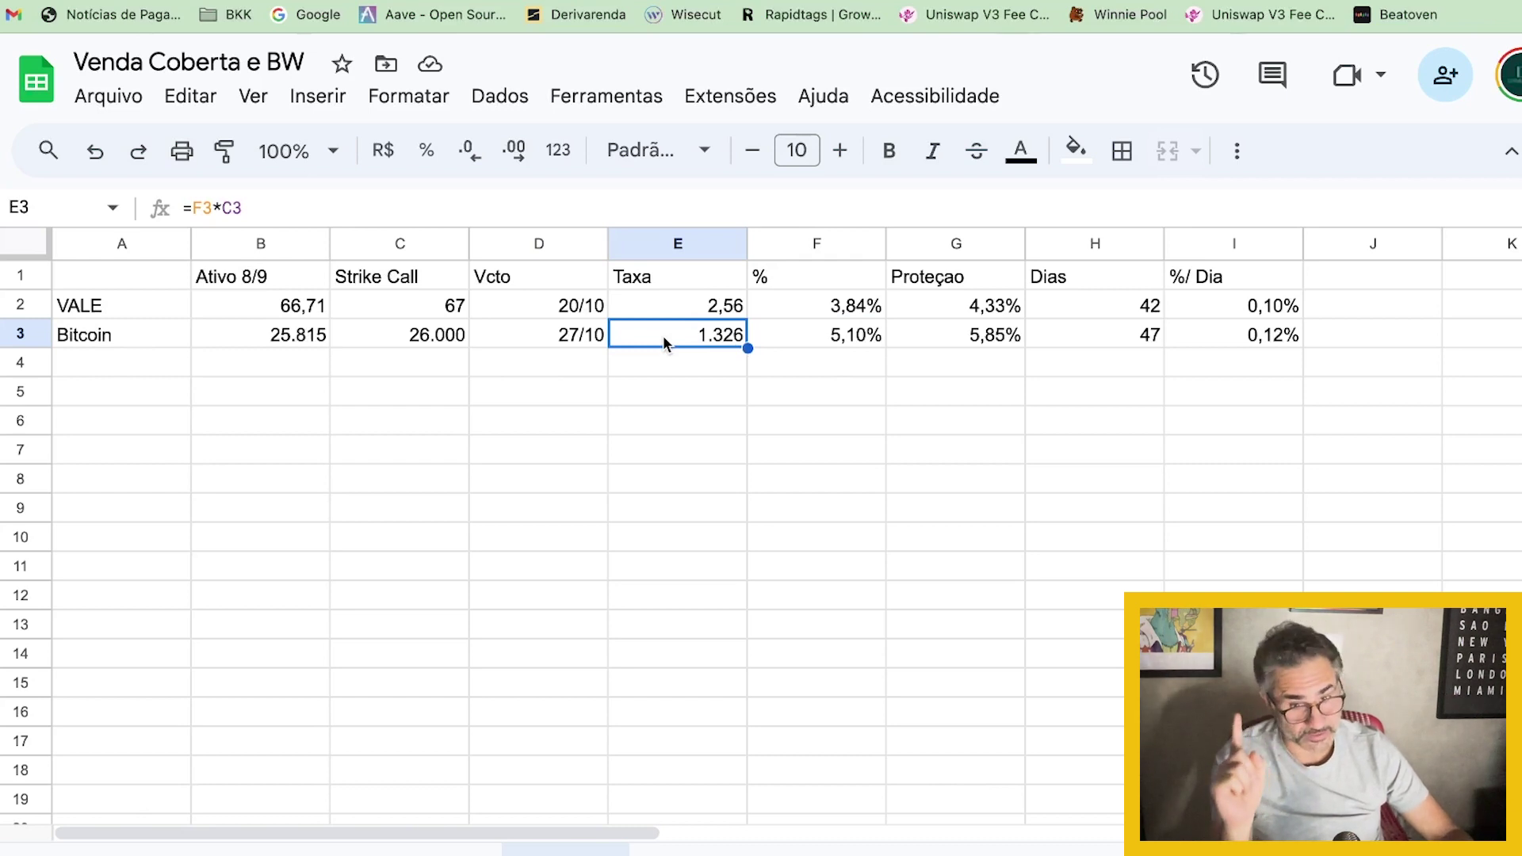
left_click(926, 335)
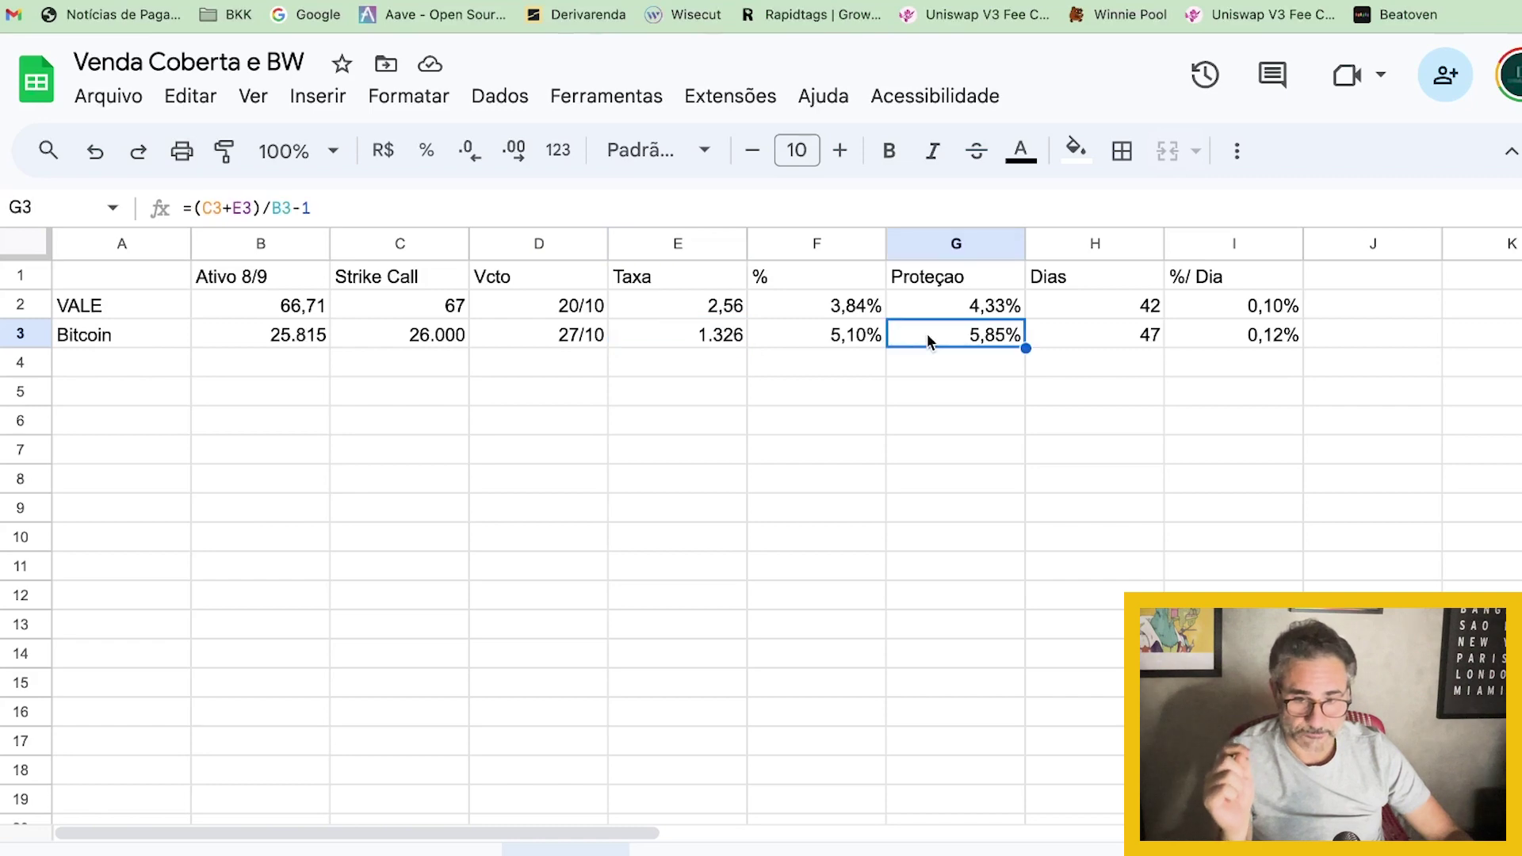
left_click(1253, 345)
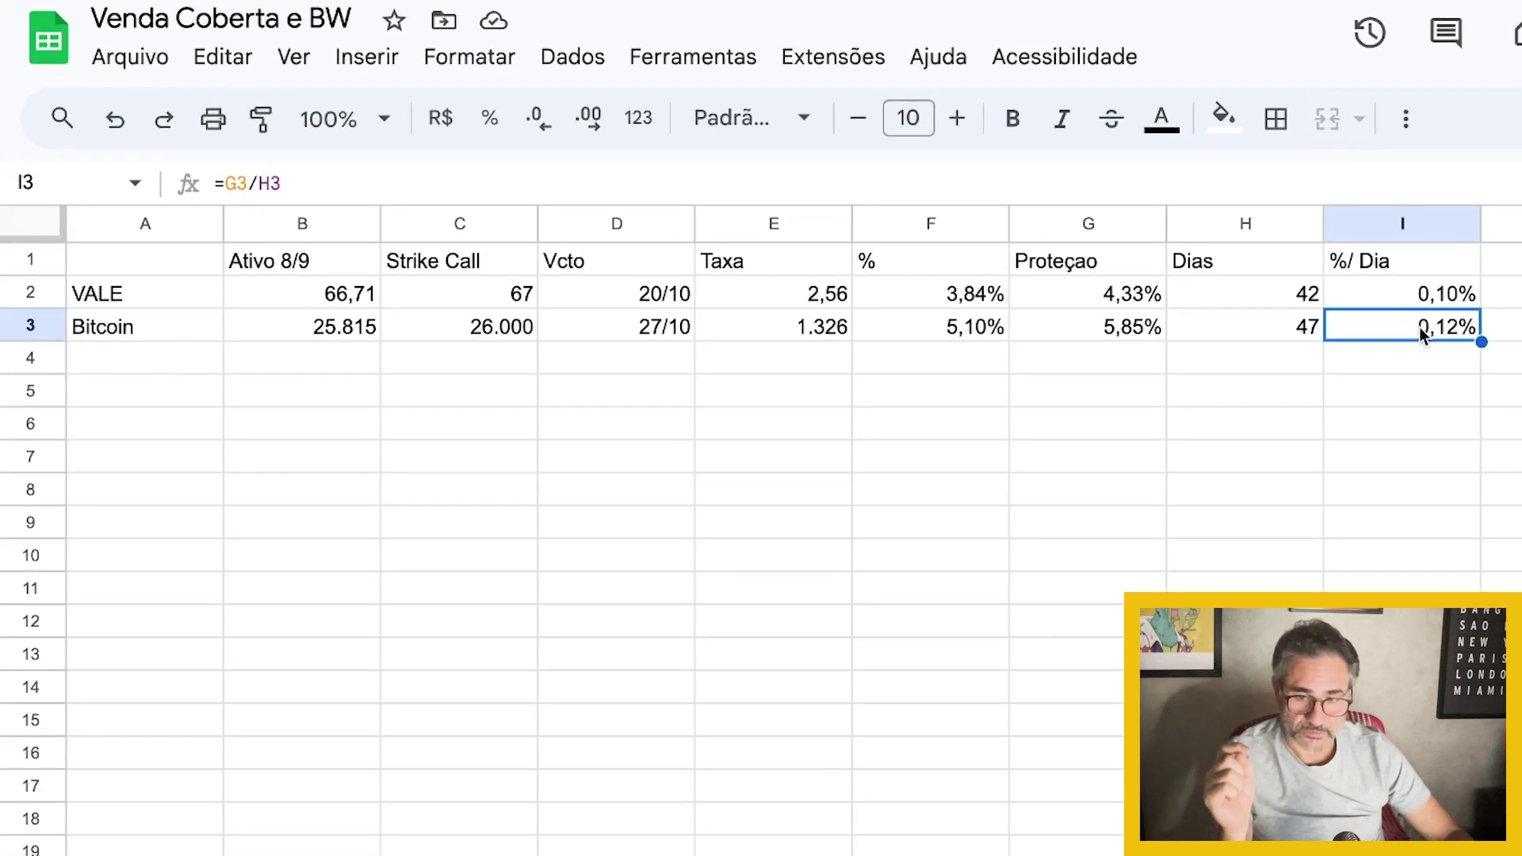
left_click(1423, 301)
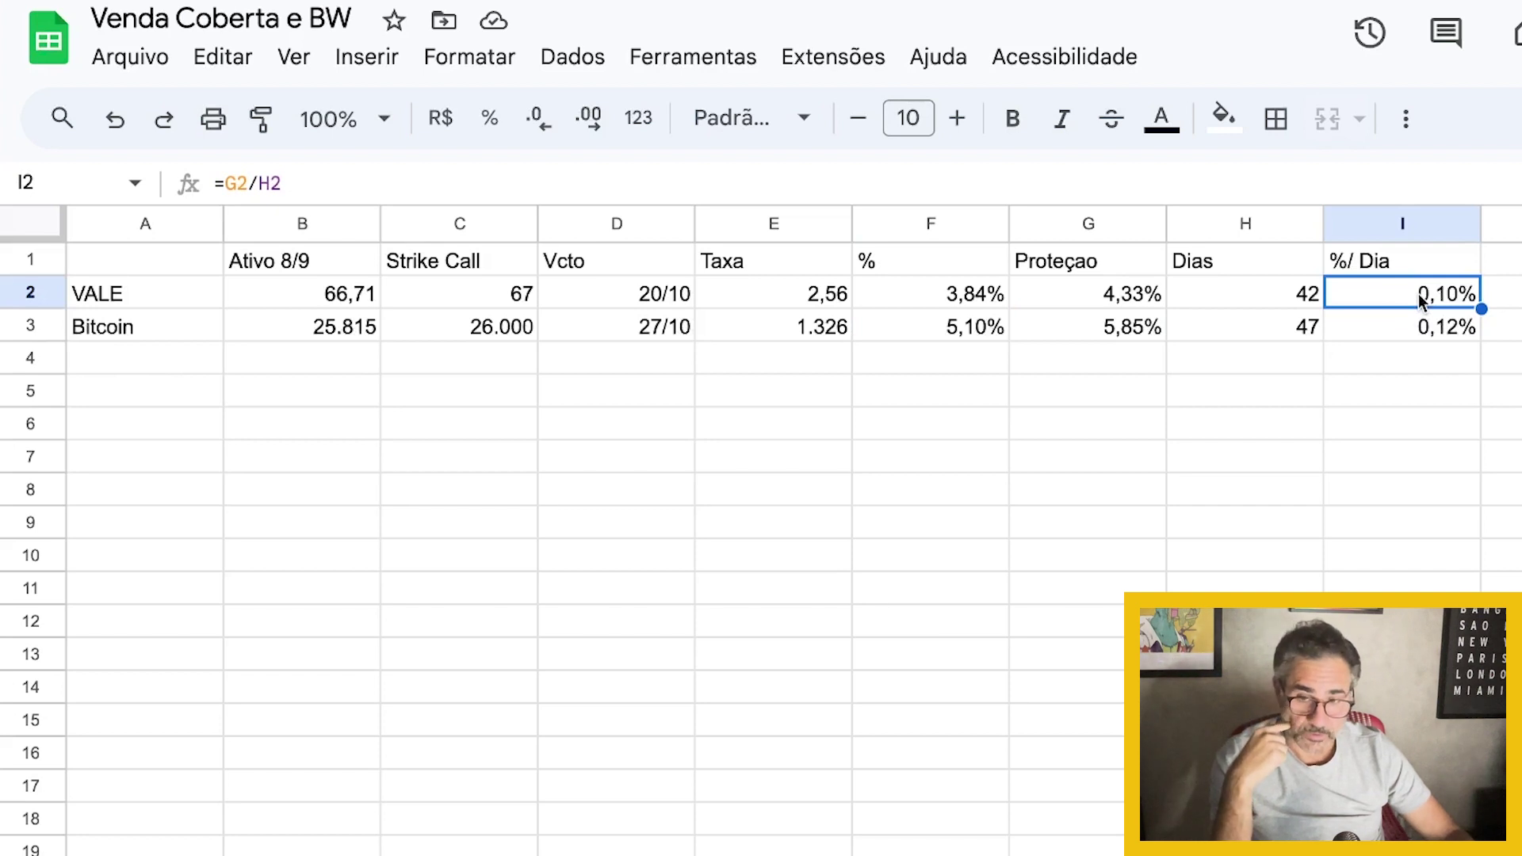
In I7, calculate how much Bitcoin's %/ Dia exceeds VALE's with the formula =I3/I2-1.
left_click(1421, 364)
left_click(1402, 458)
type("21%")
key("Return")
key("Up")
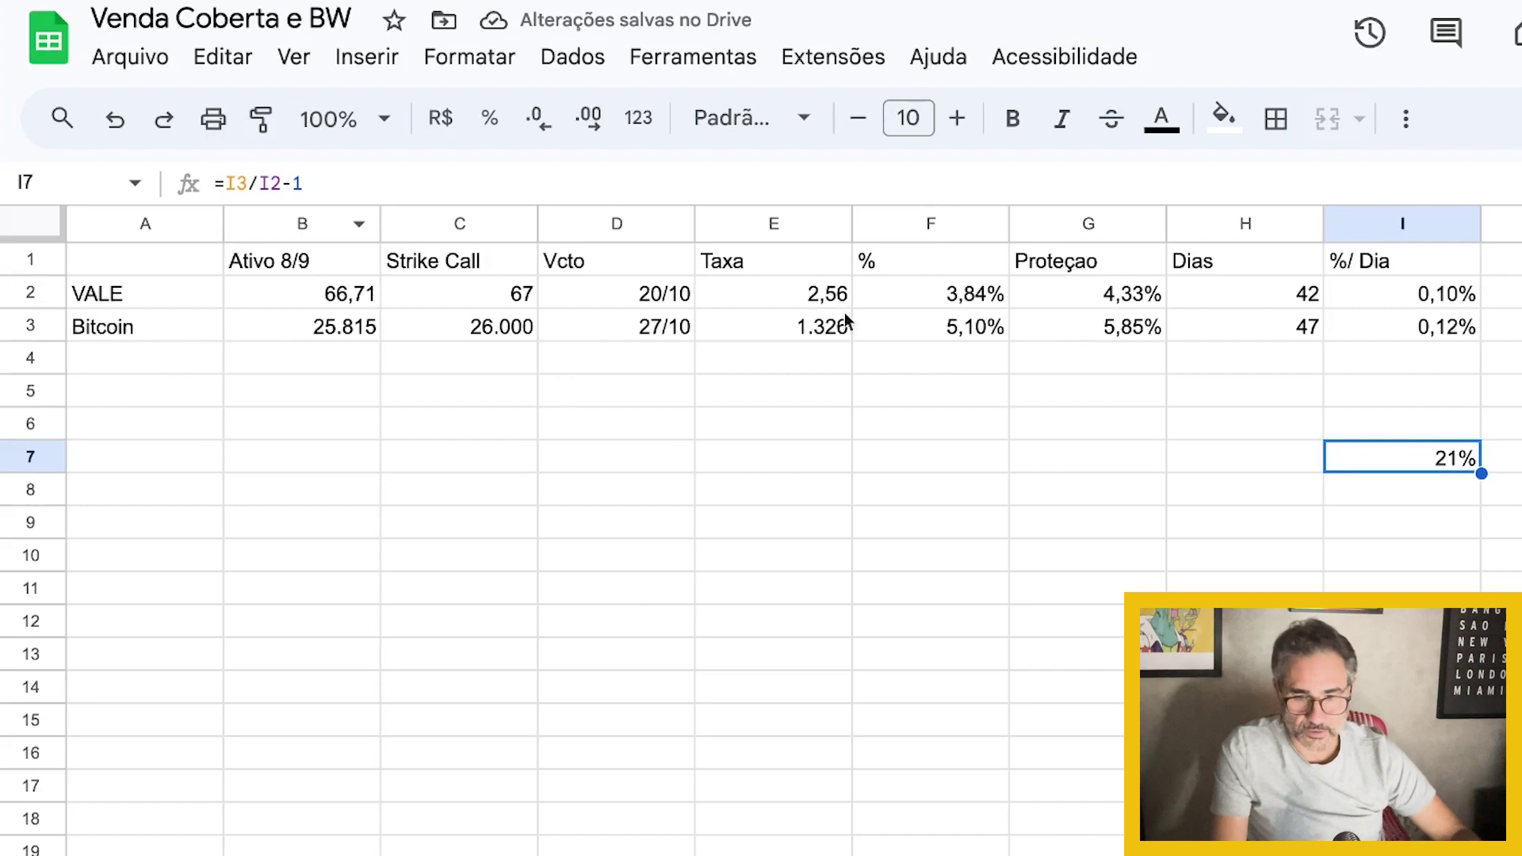
left_click(1205, 365)
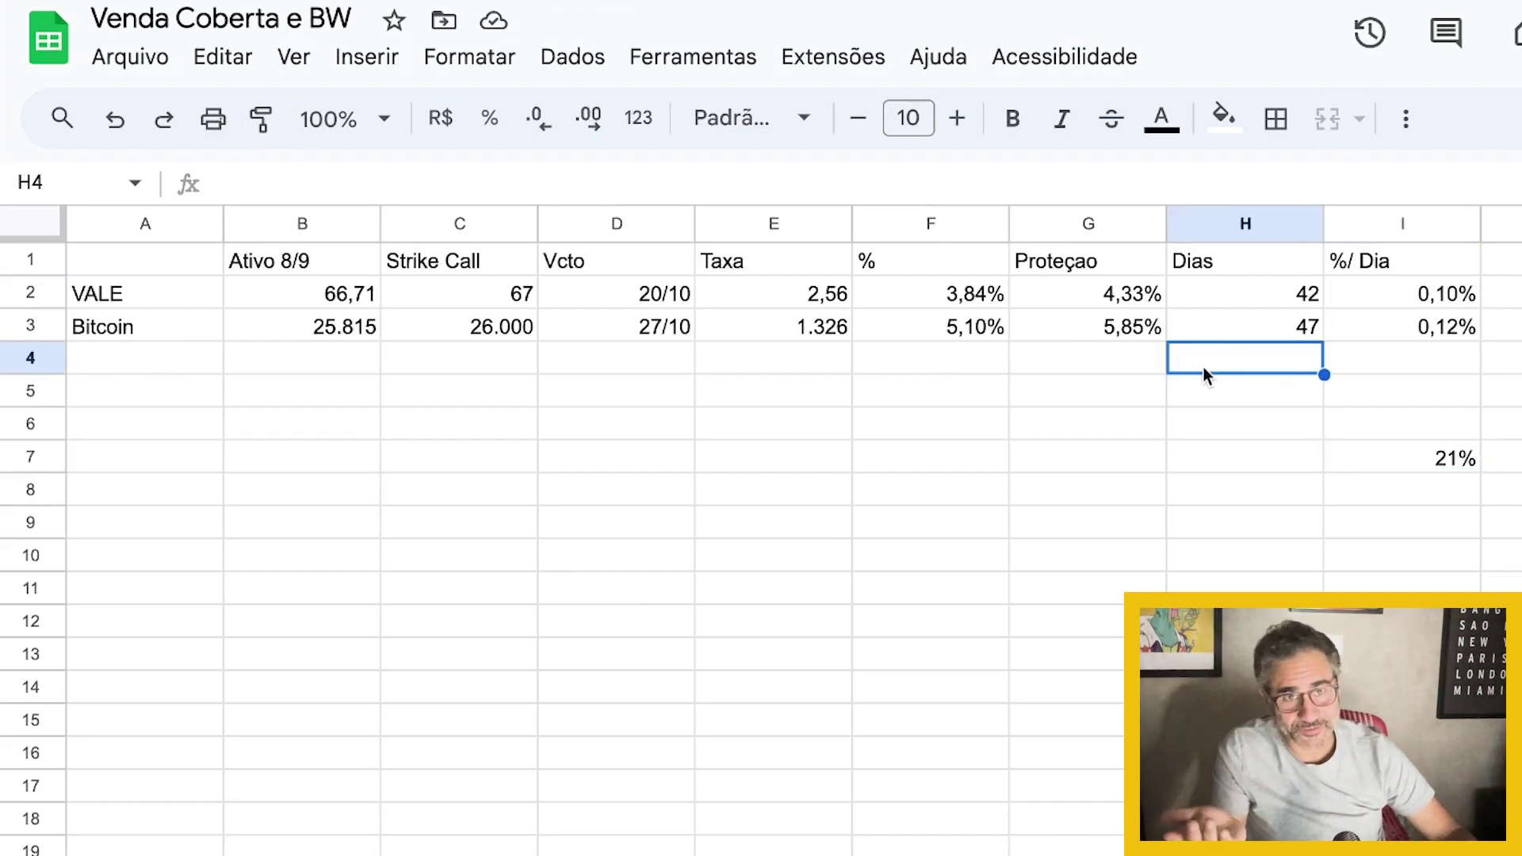
left_click(1016, 571)
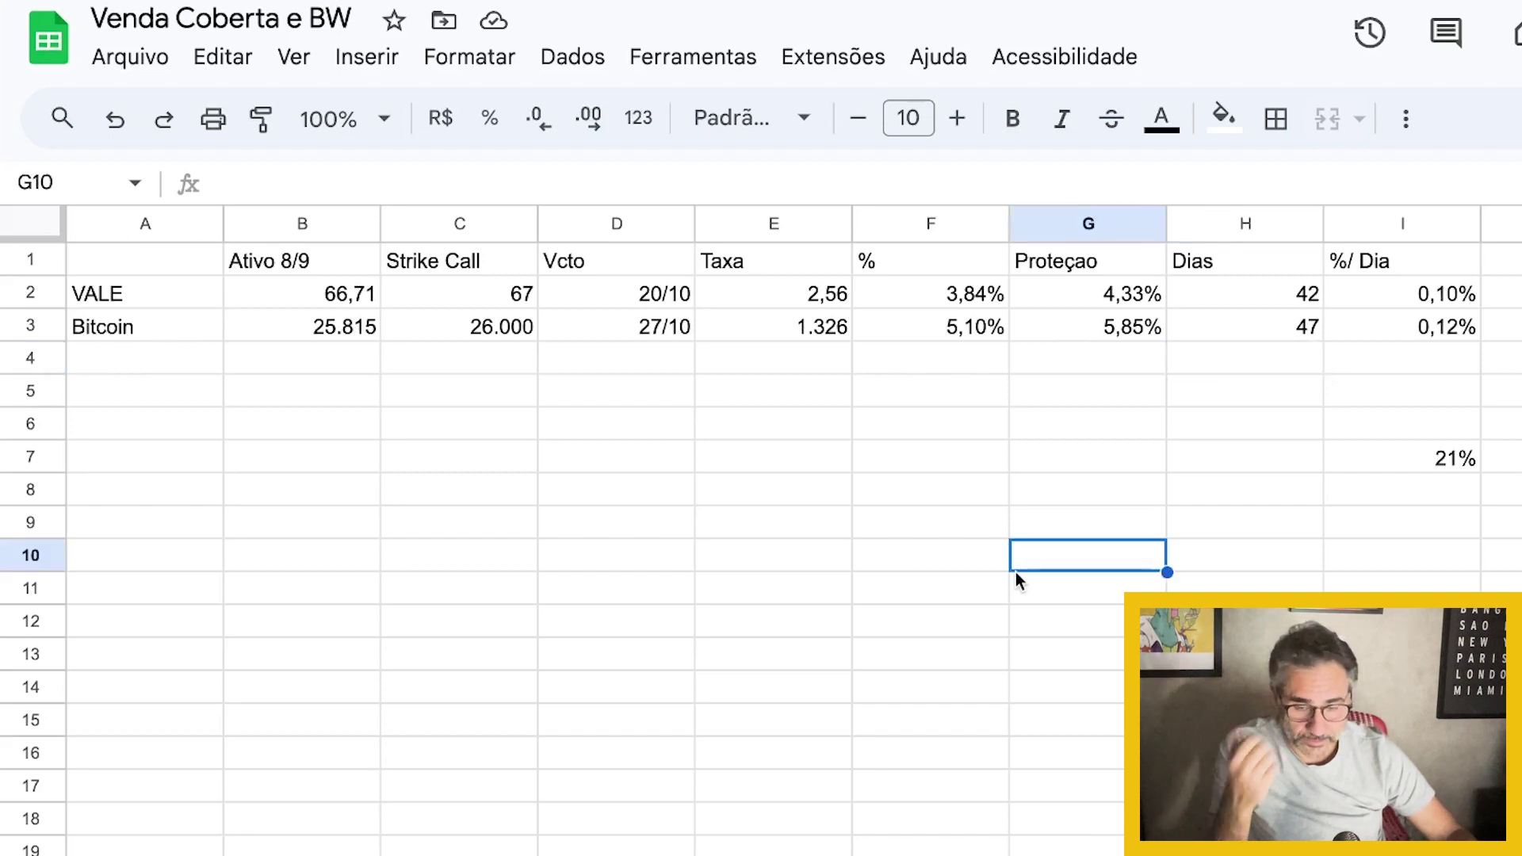
Review Bitcoin's full row from Ativo 8/9 to %/ Dia, including its % value.
left_click(931, 458)
left_click_drag(1397, 335, 78, 336)
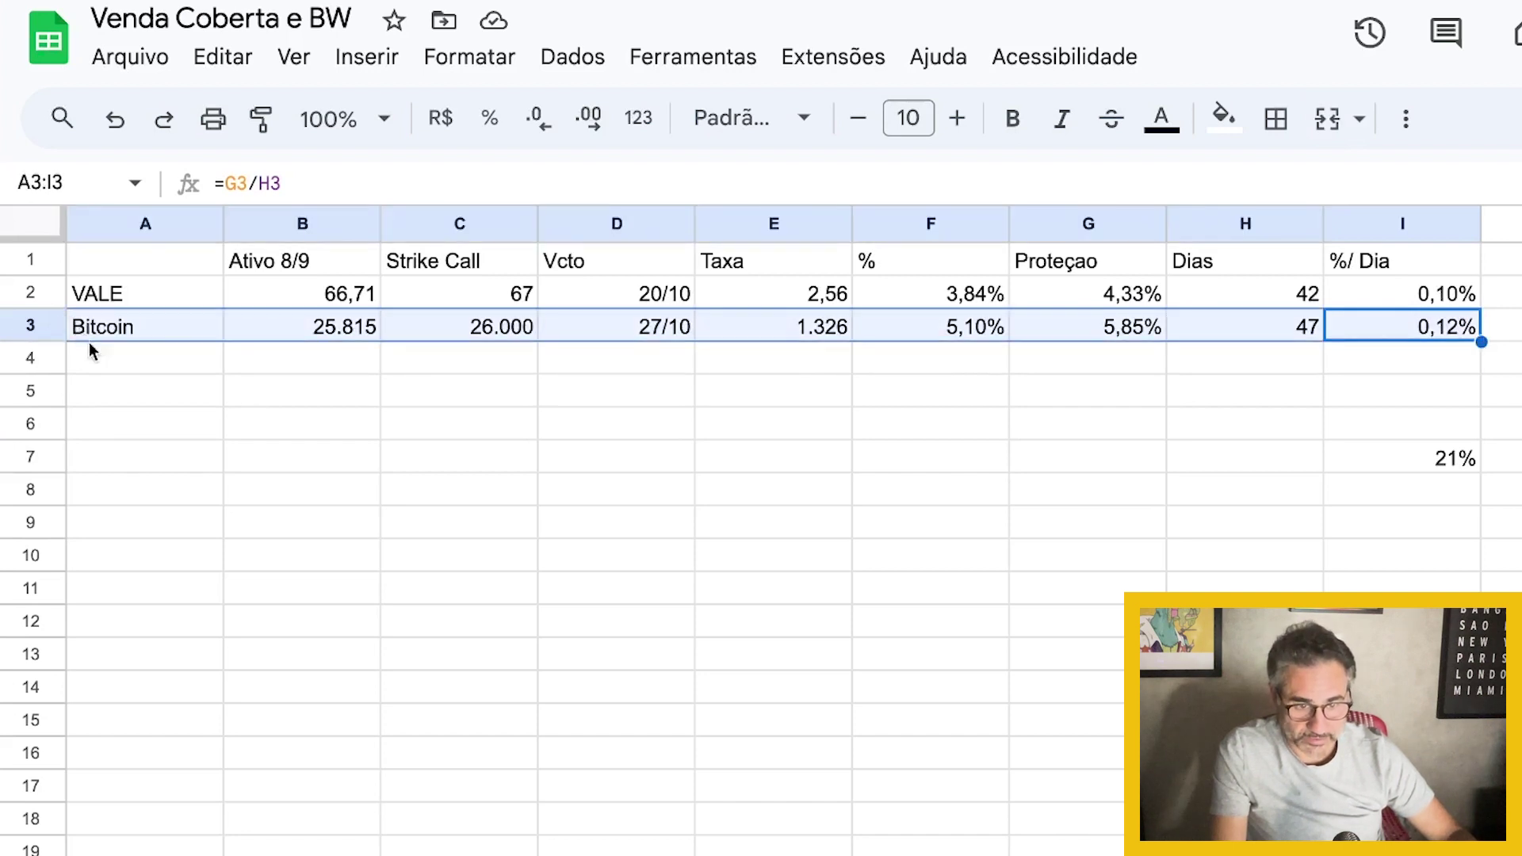
left_click(644, 457)
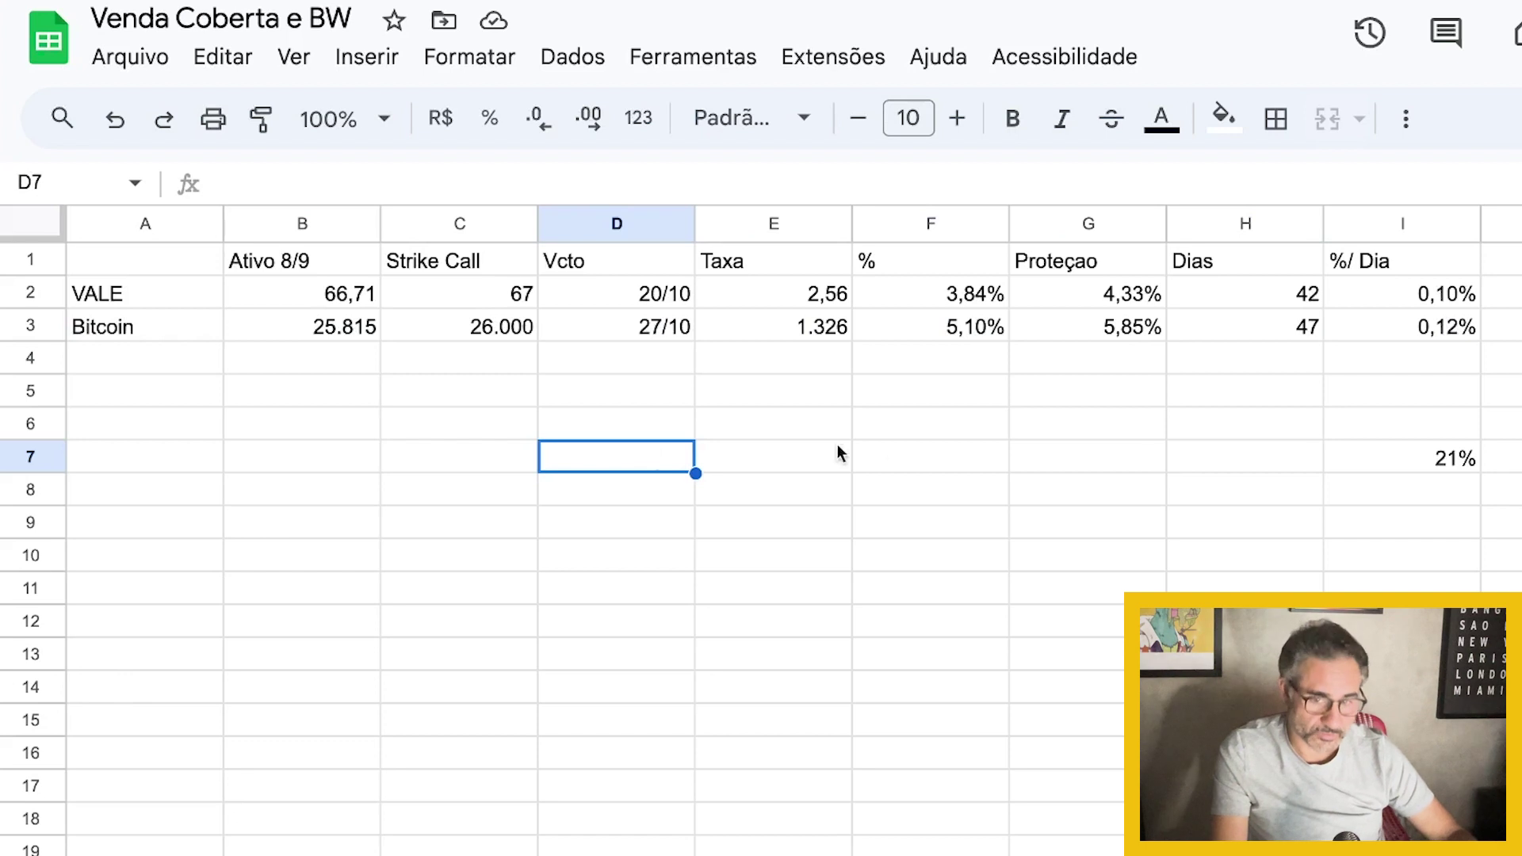
left_click(944, 421)
left_click_drag(133, 328, 1456, 342)
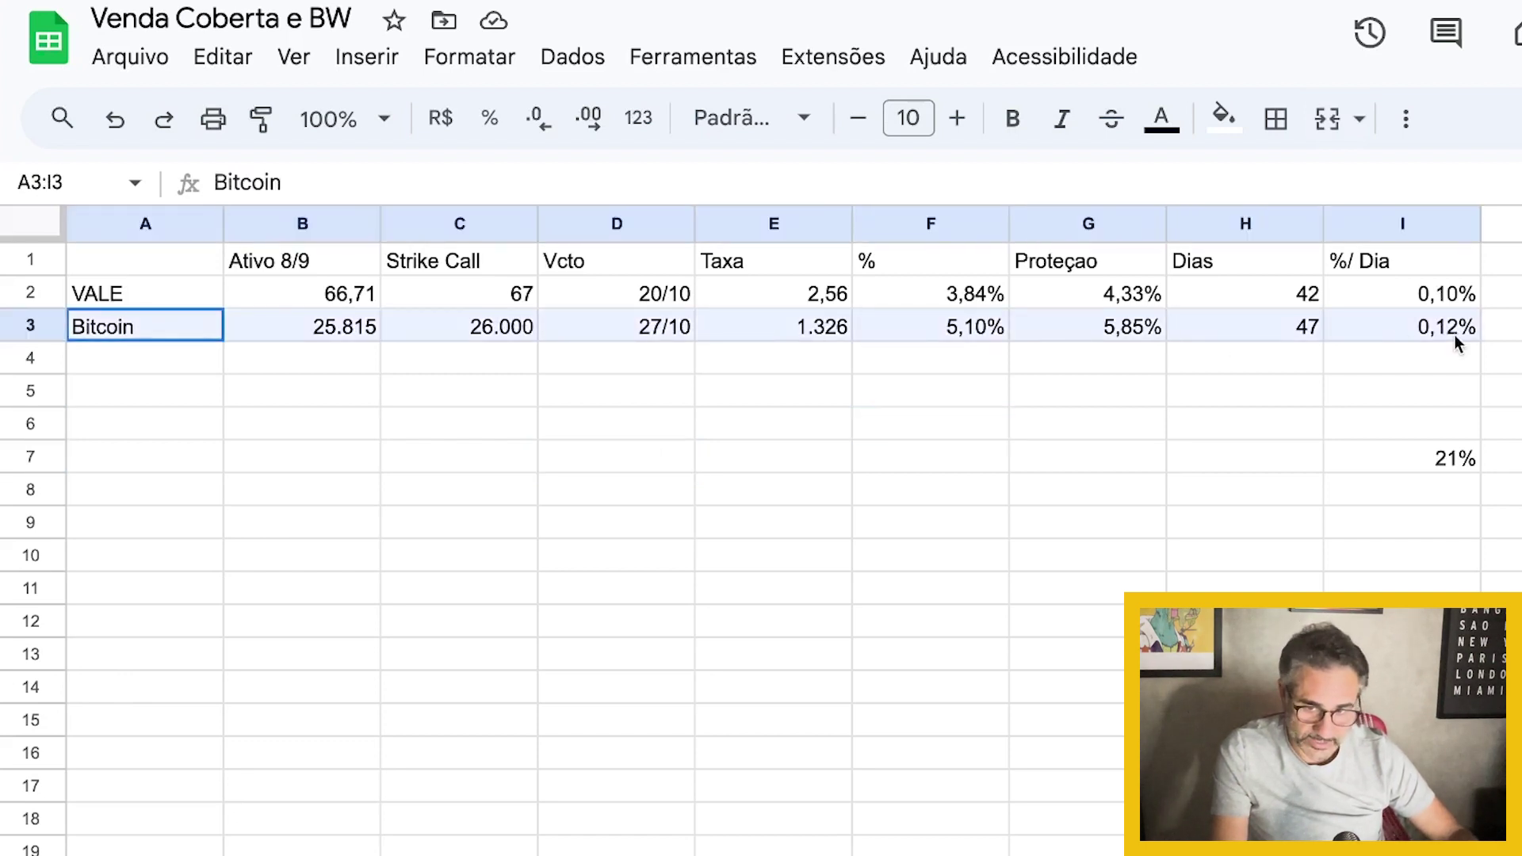
left_click(927, 328)
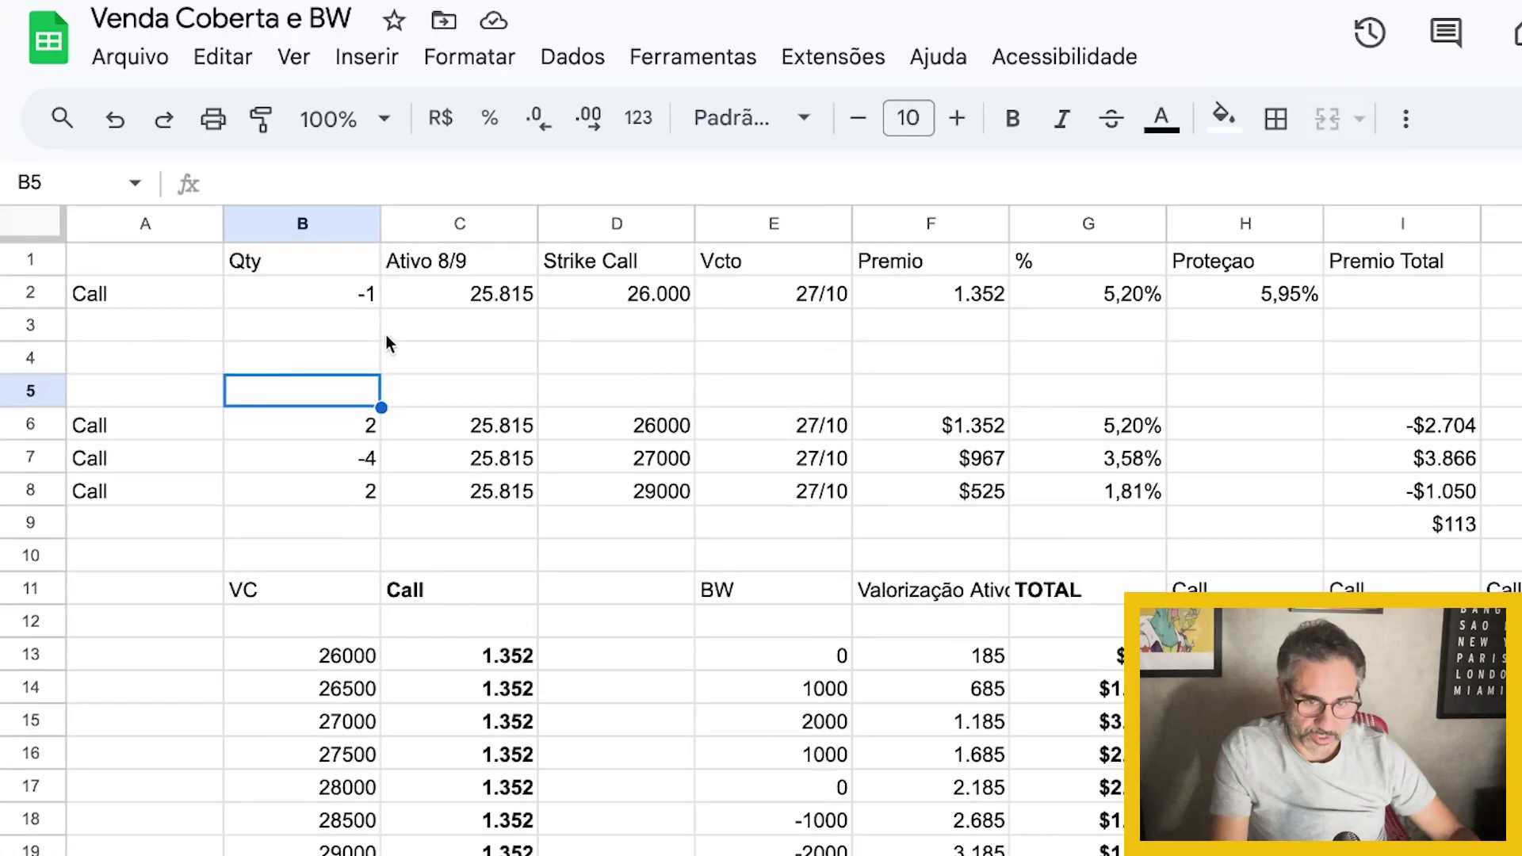
On the Bitcoin Broken Wings sheet, examine the covered call's Qty, Ativo 8/9 and Strike Call against the first booster leg's Qty.
left_click(281, 287)
left_click(451, 295)
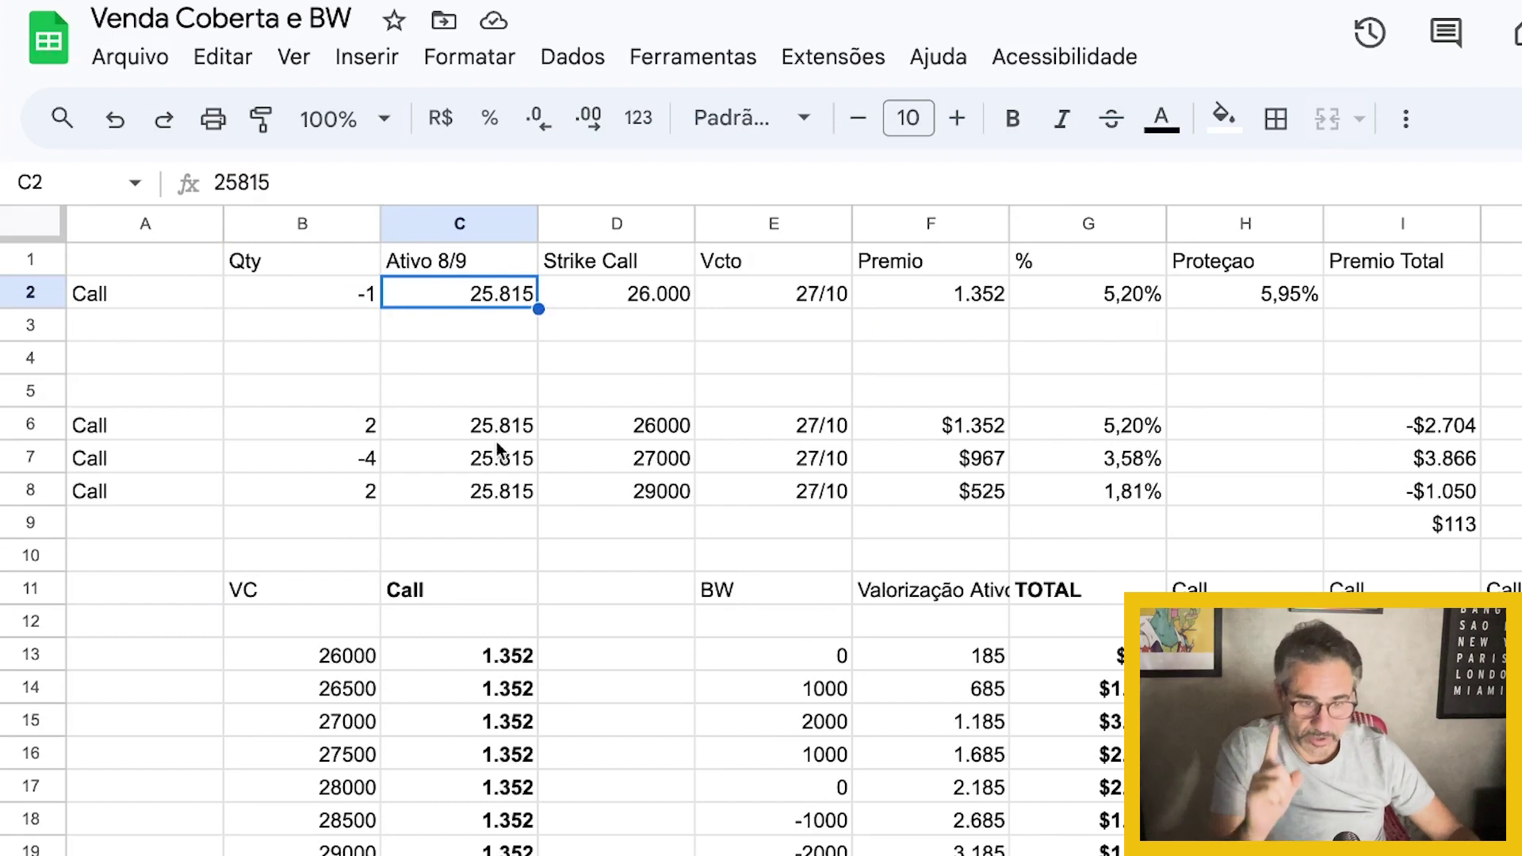
left_click(349, 433)
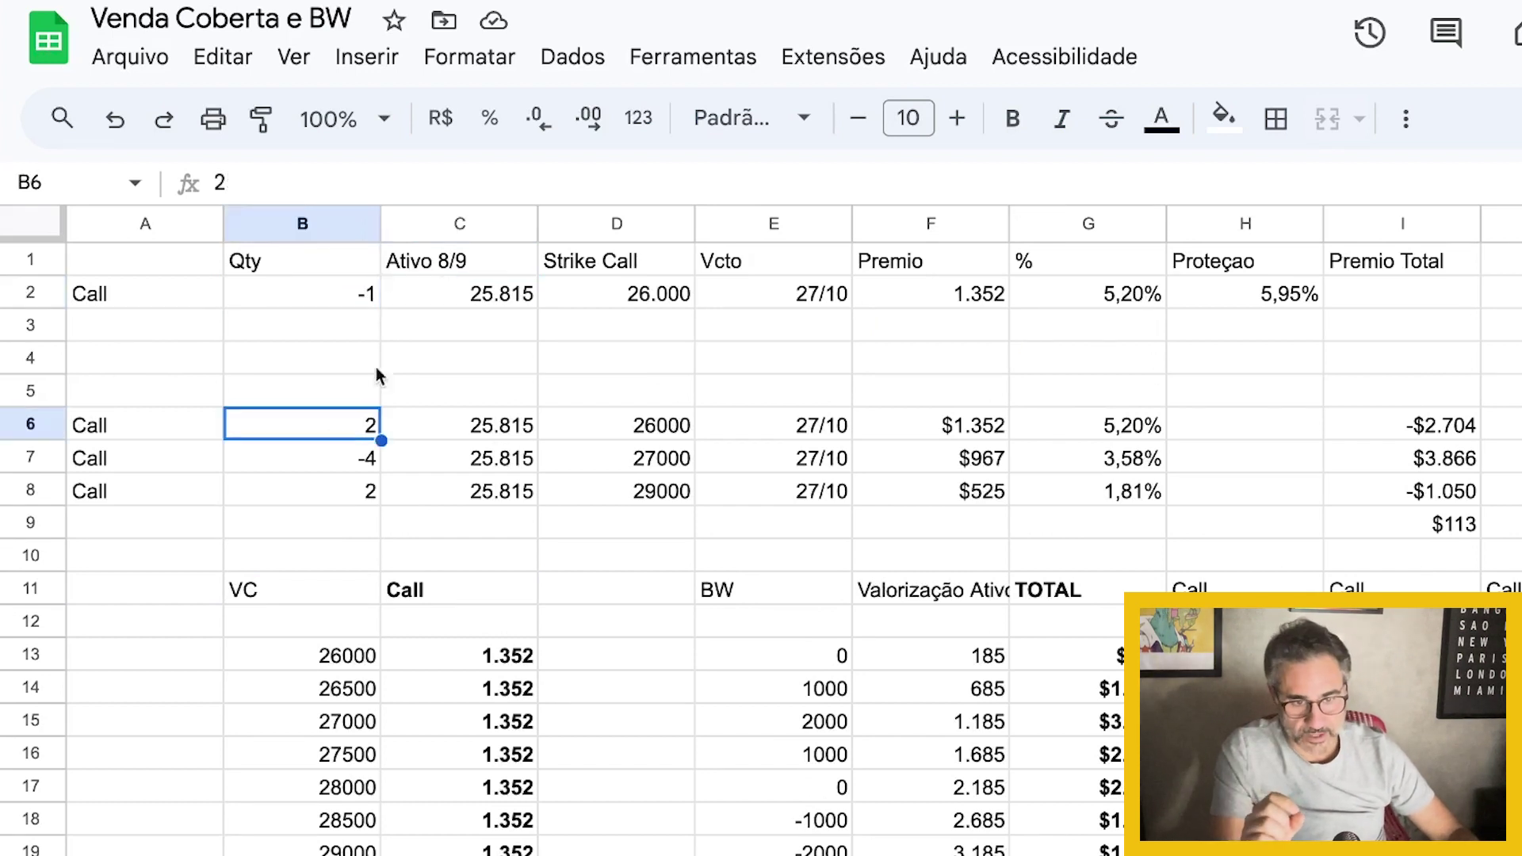
left_click(335, 293)
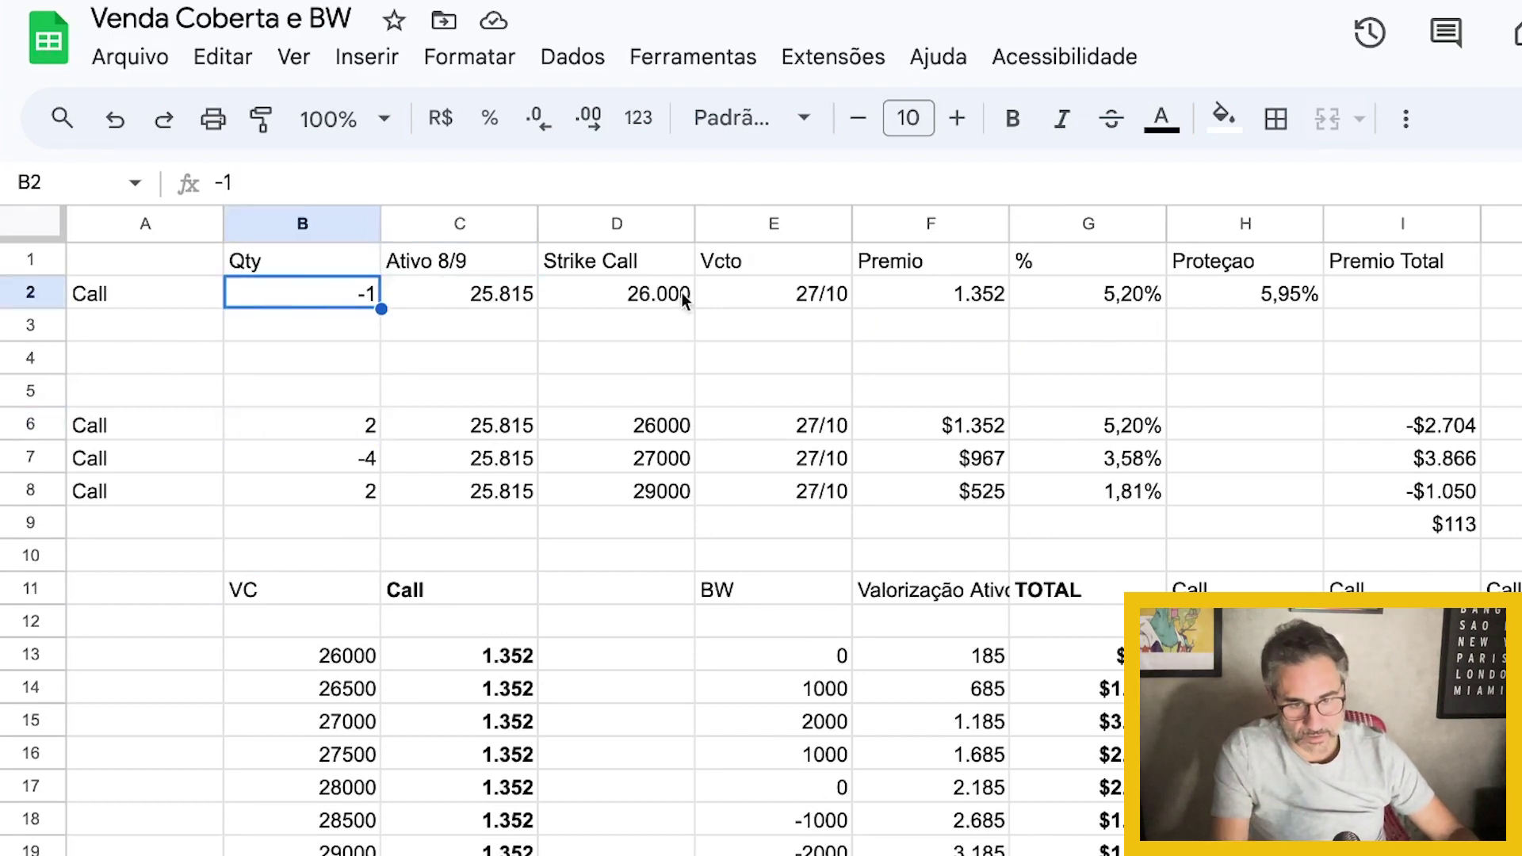
left_click(635, 299)
Review the quantities and strikes of the three call legs that form the Bitcoin booster.
left_click(354, 435)
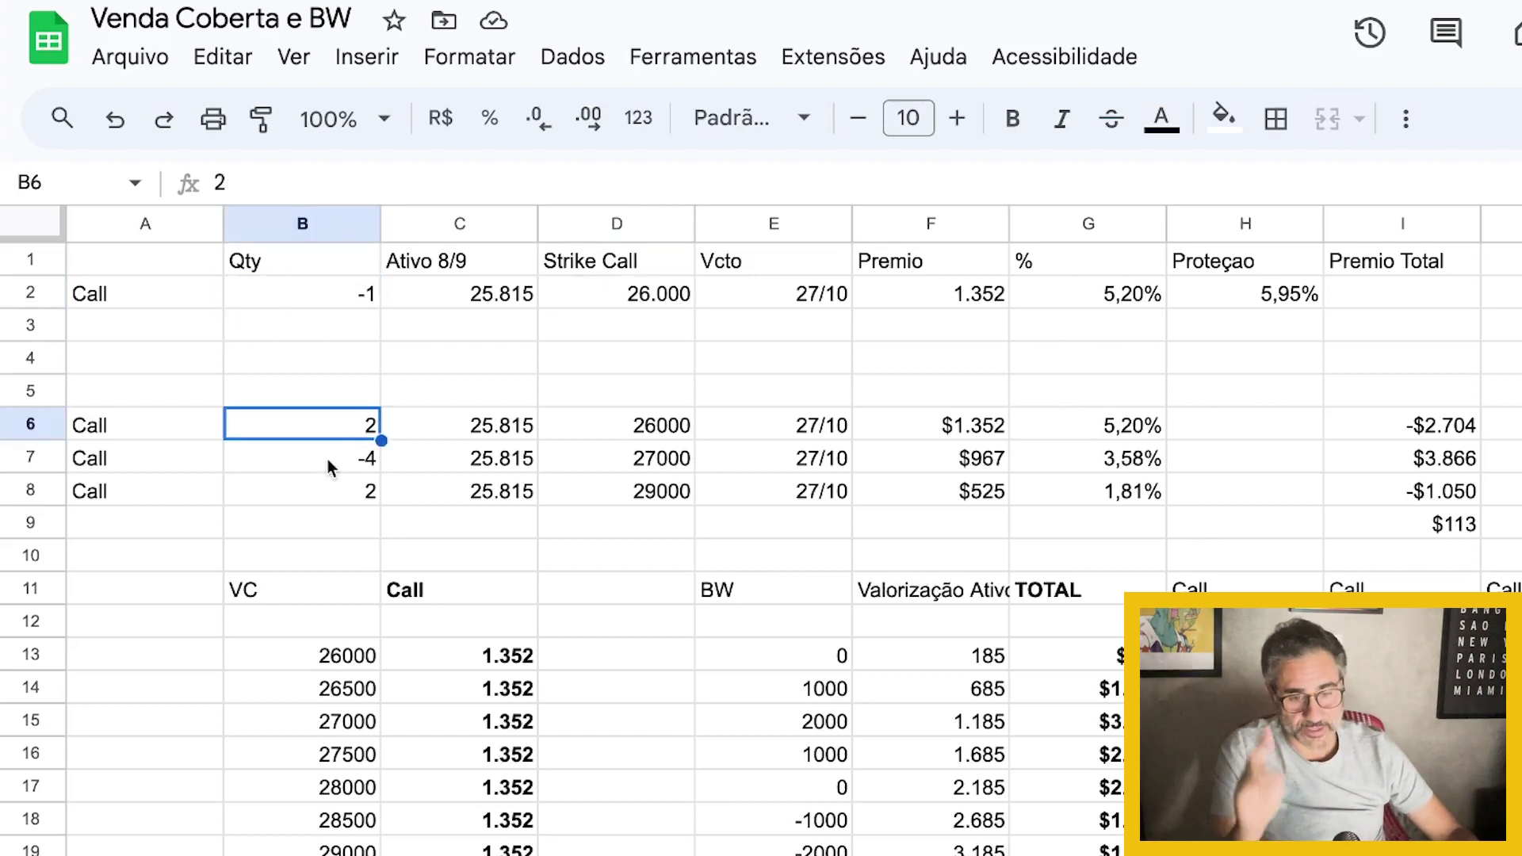
left_click(349, 465)
left_click(612, 465)
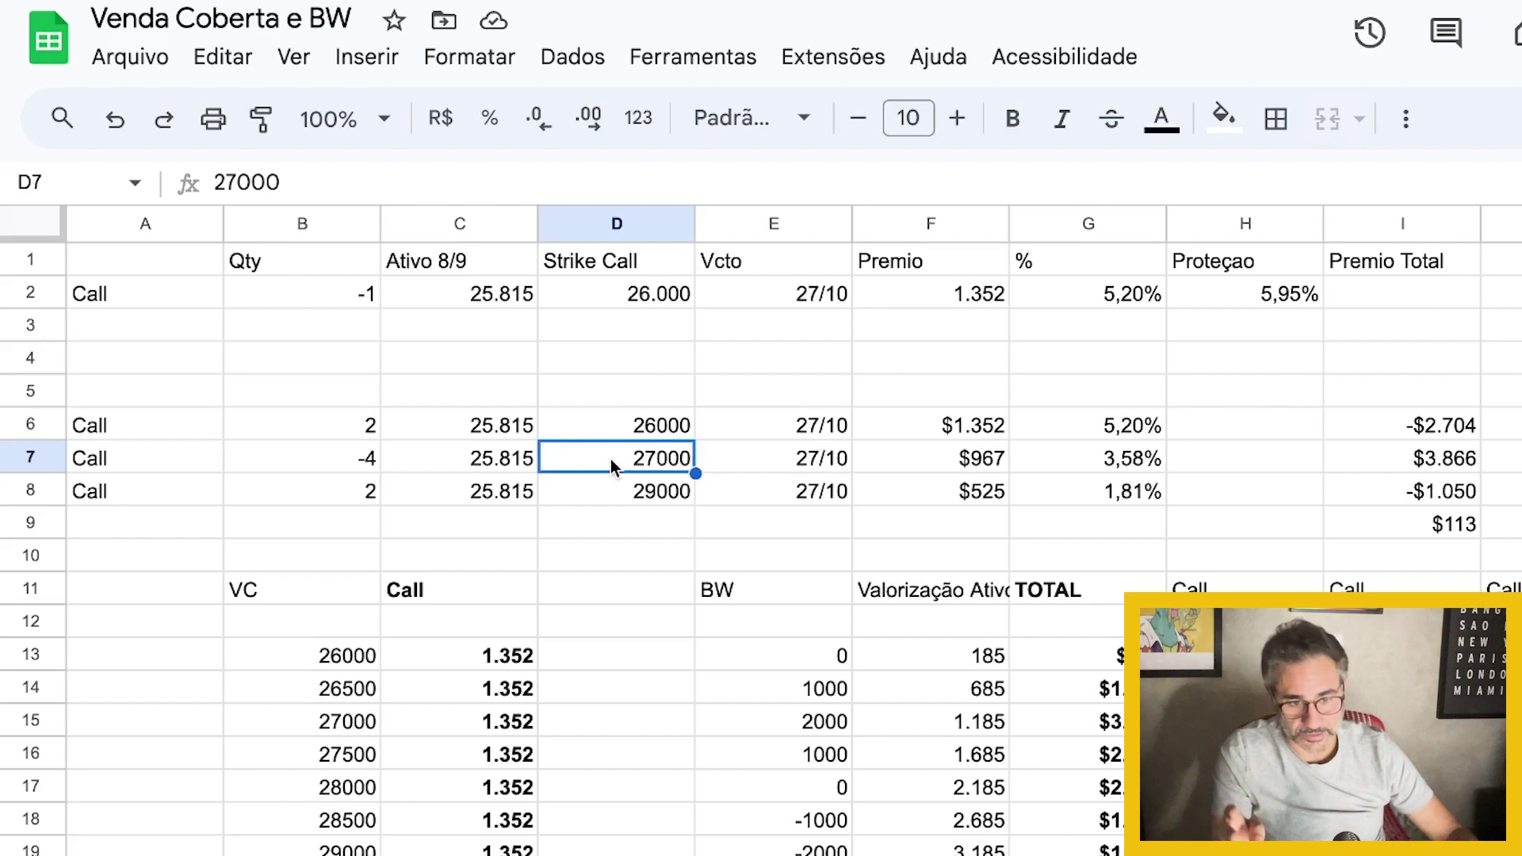
left_click(308, 499)
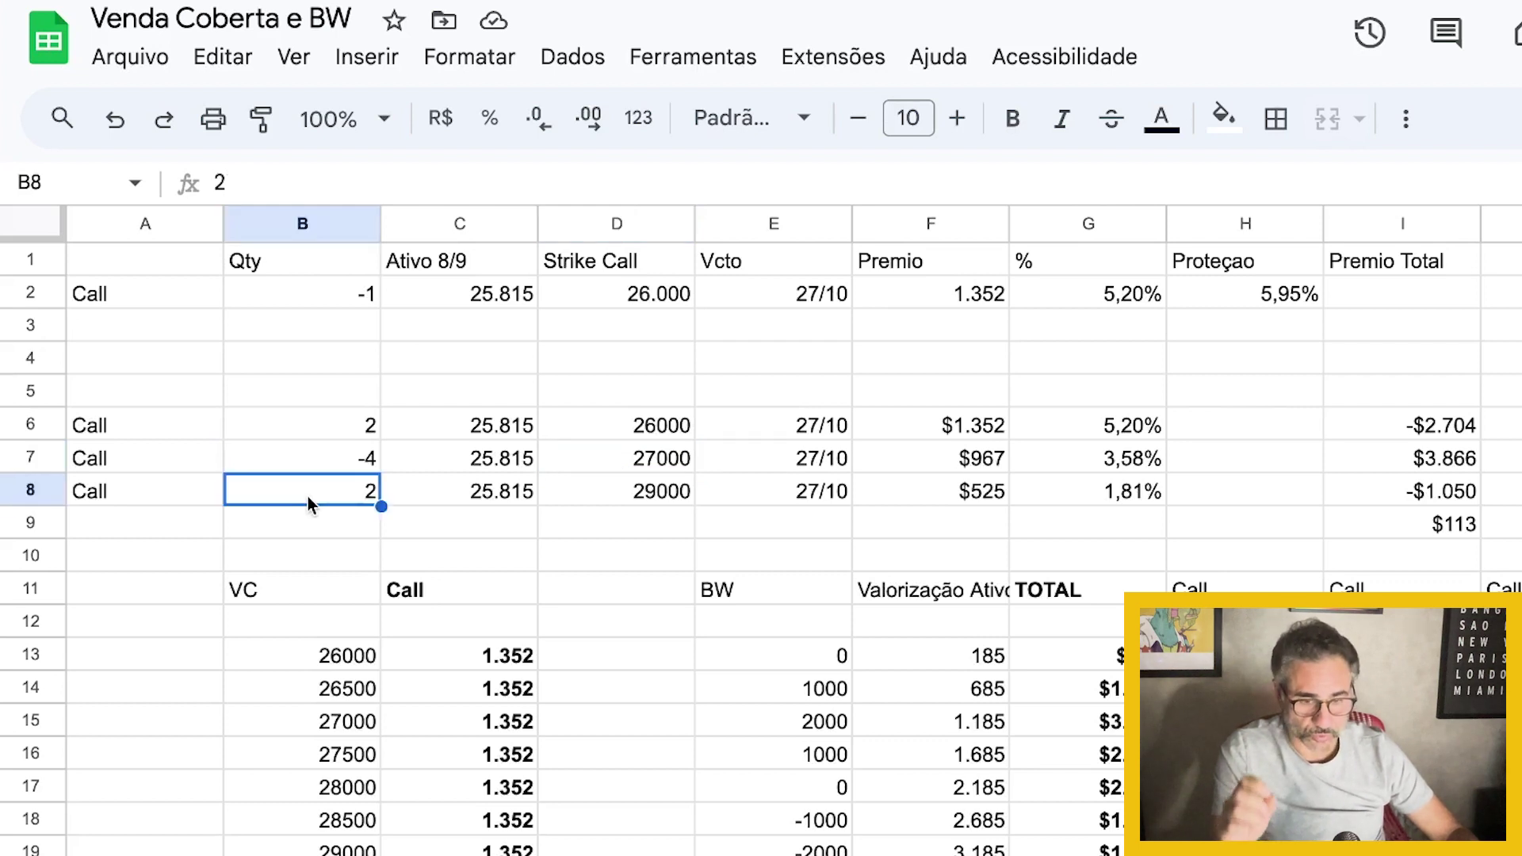
left_click(639, 496)
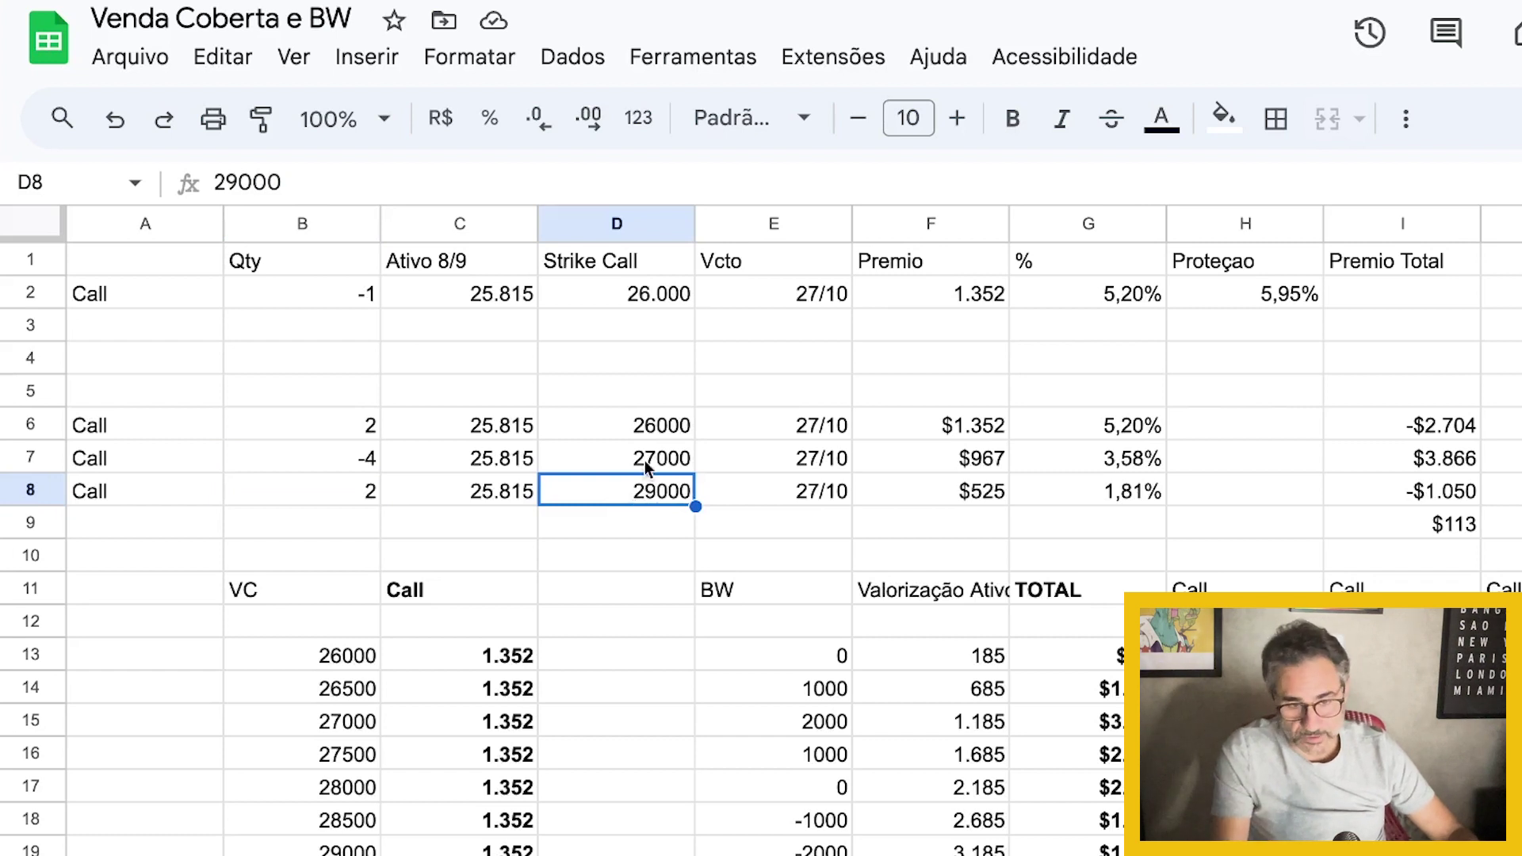
left_click_drag(635, 431, 629, 488)
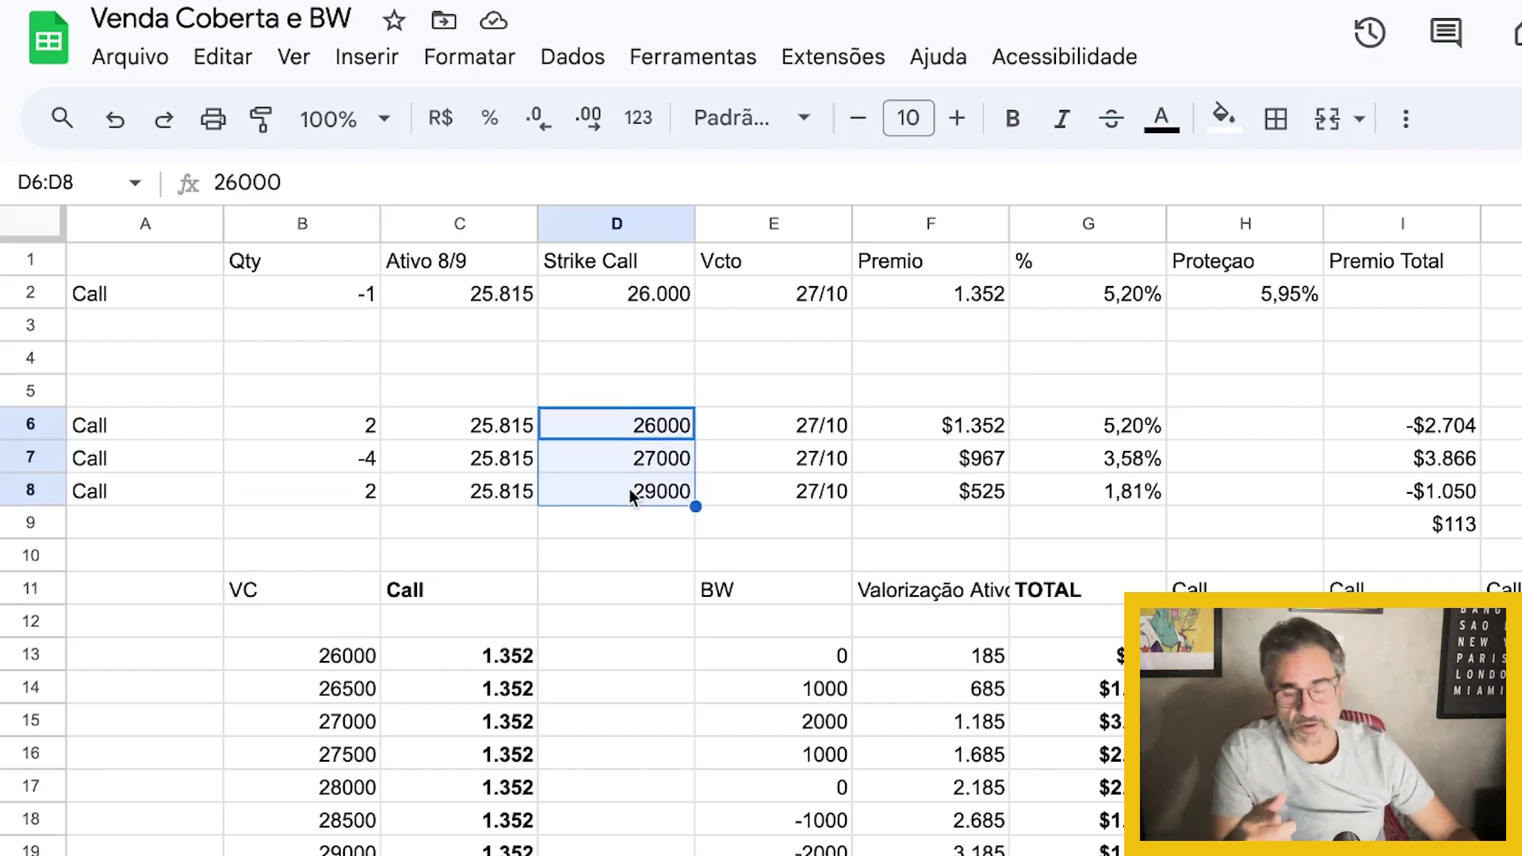
Compare the spacing between the 26000, 27000 and 29000 strikes of the booster legs, including the payoff columns.
left_click(585, 460)
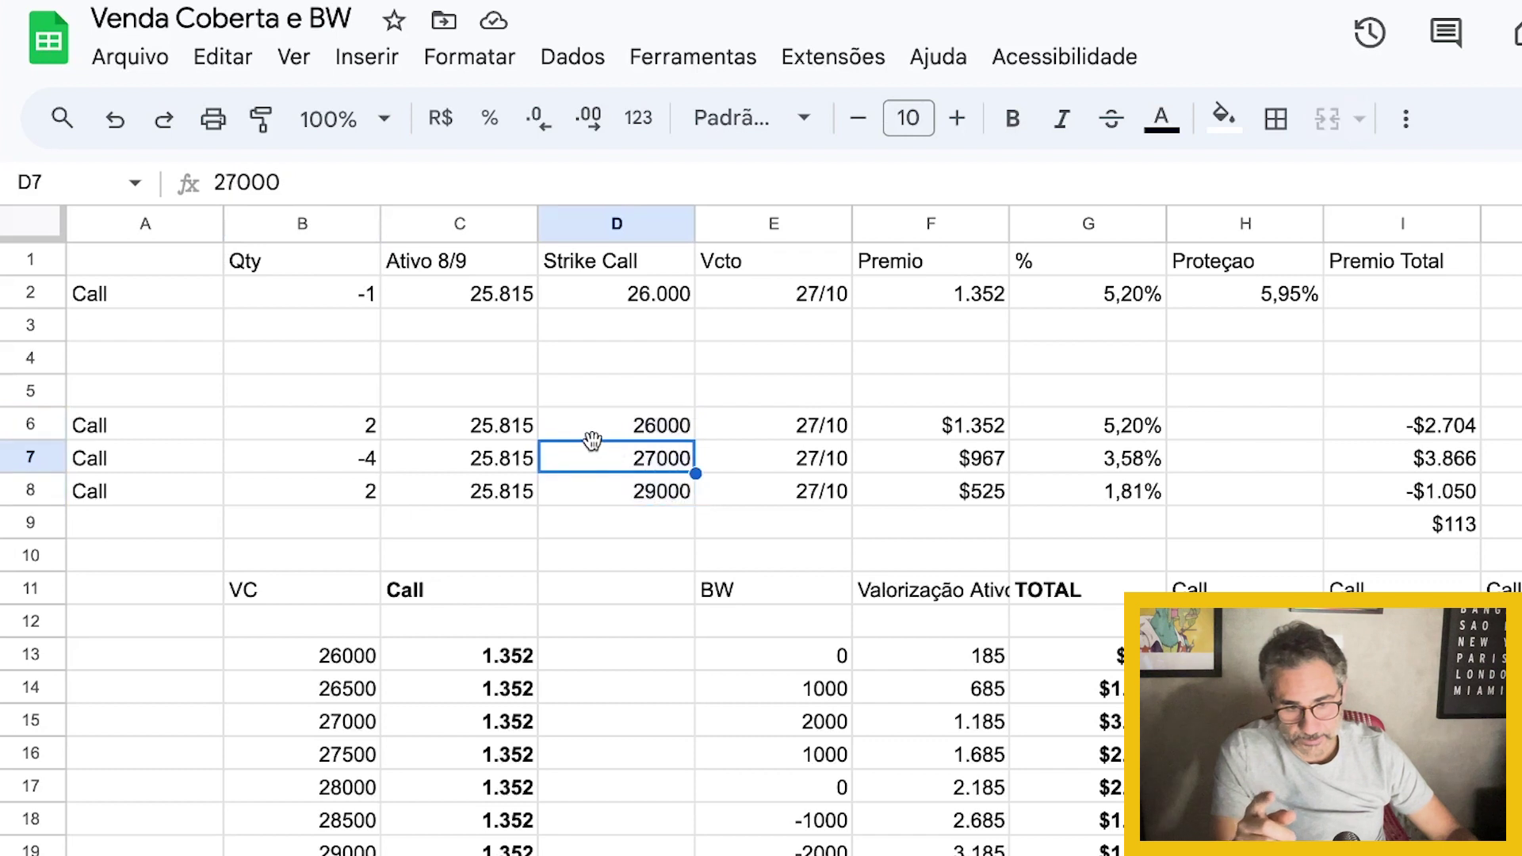
left_click(604, 427)
left_click(623, 461)
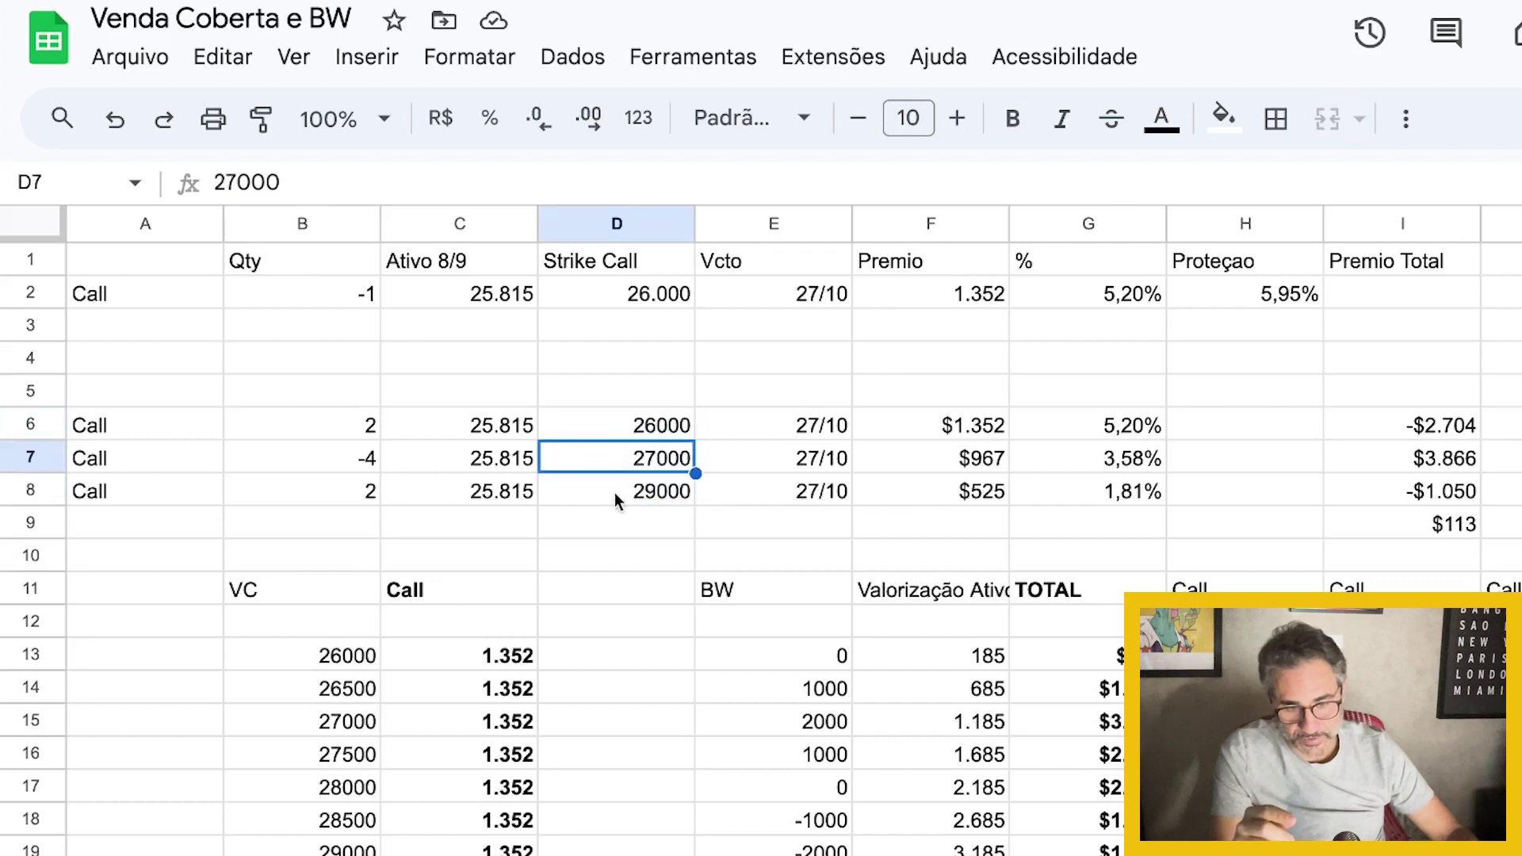
left_click(628, 487)
left_click(611, 431)
left_click(642, 492)
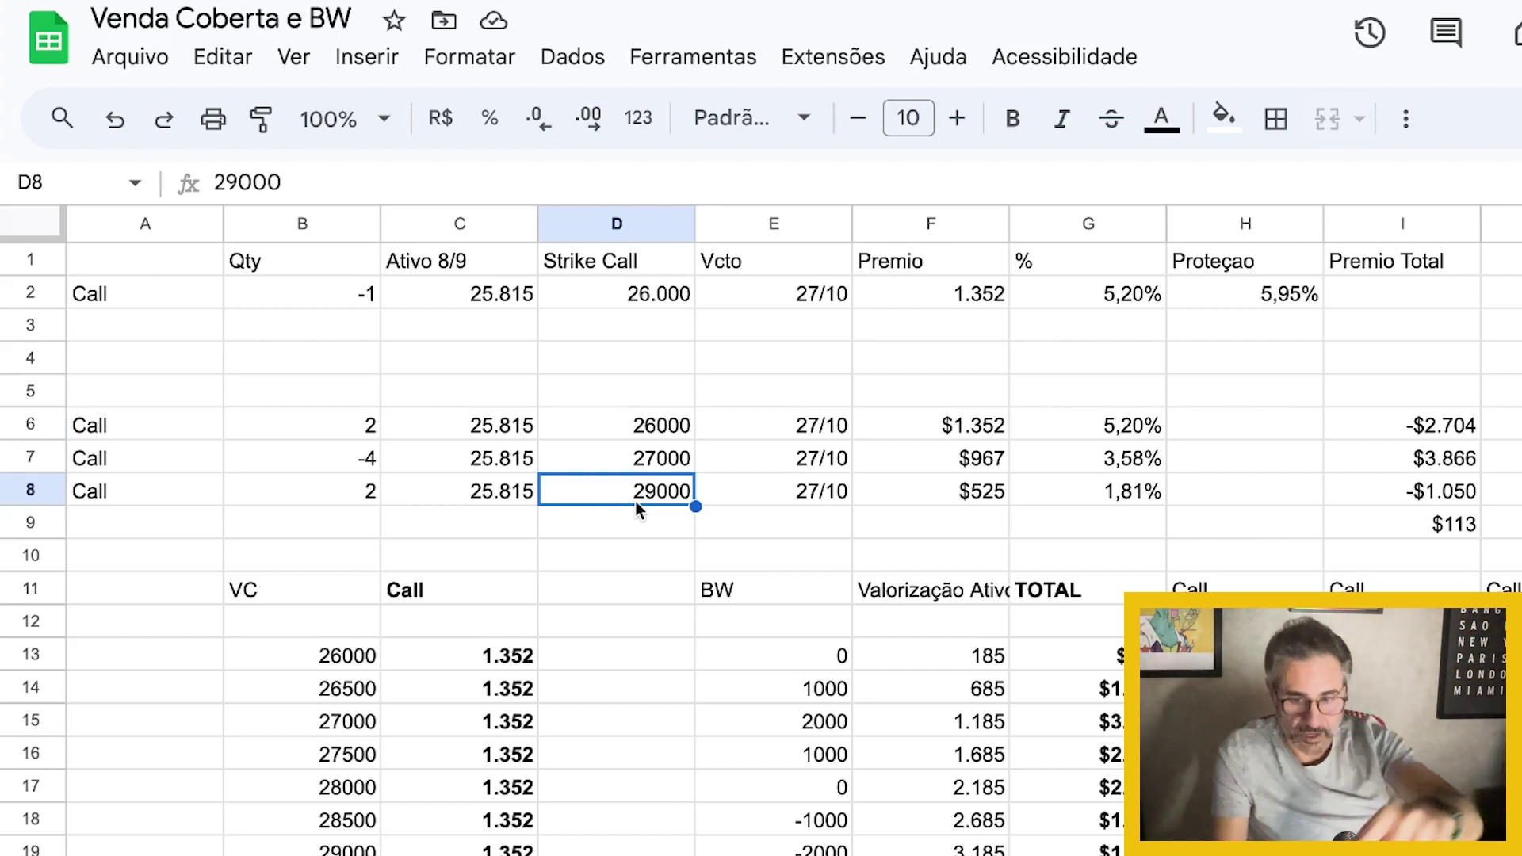
left_click_drag(1244, 620, 1502, 787)
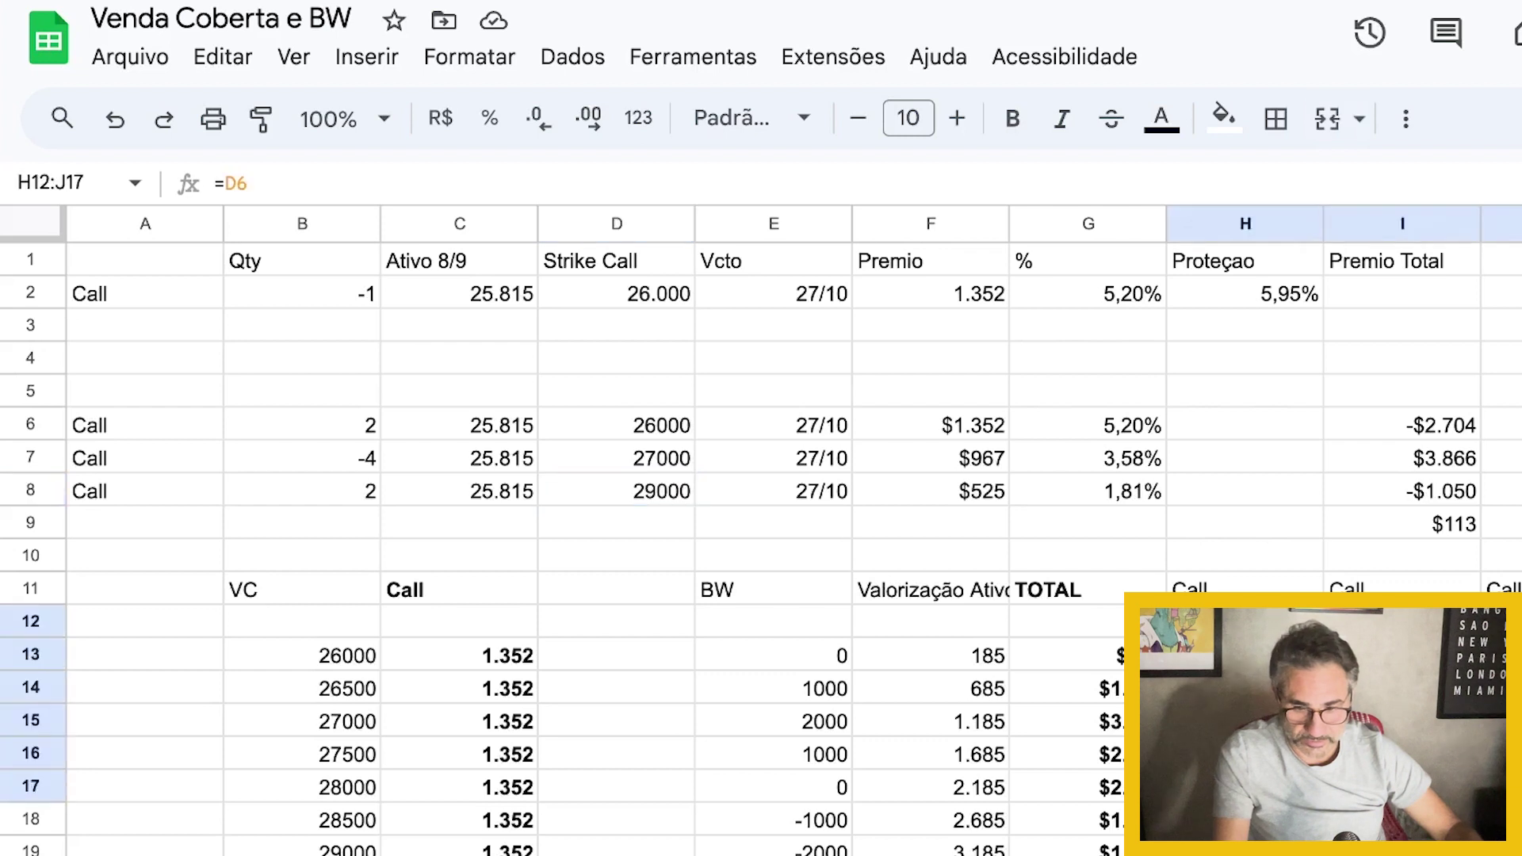
left_click(631, 470)
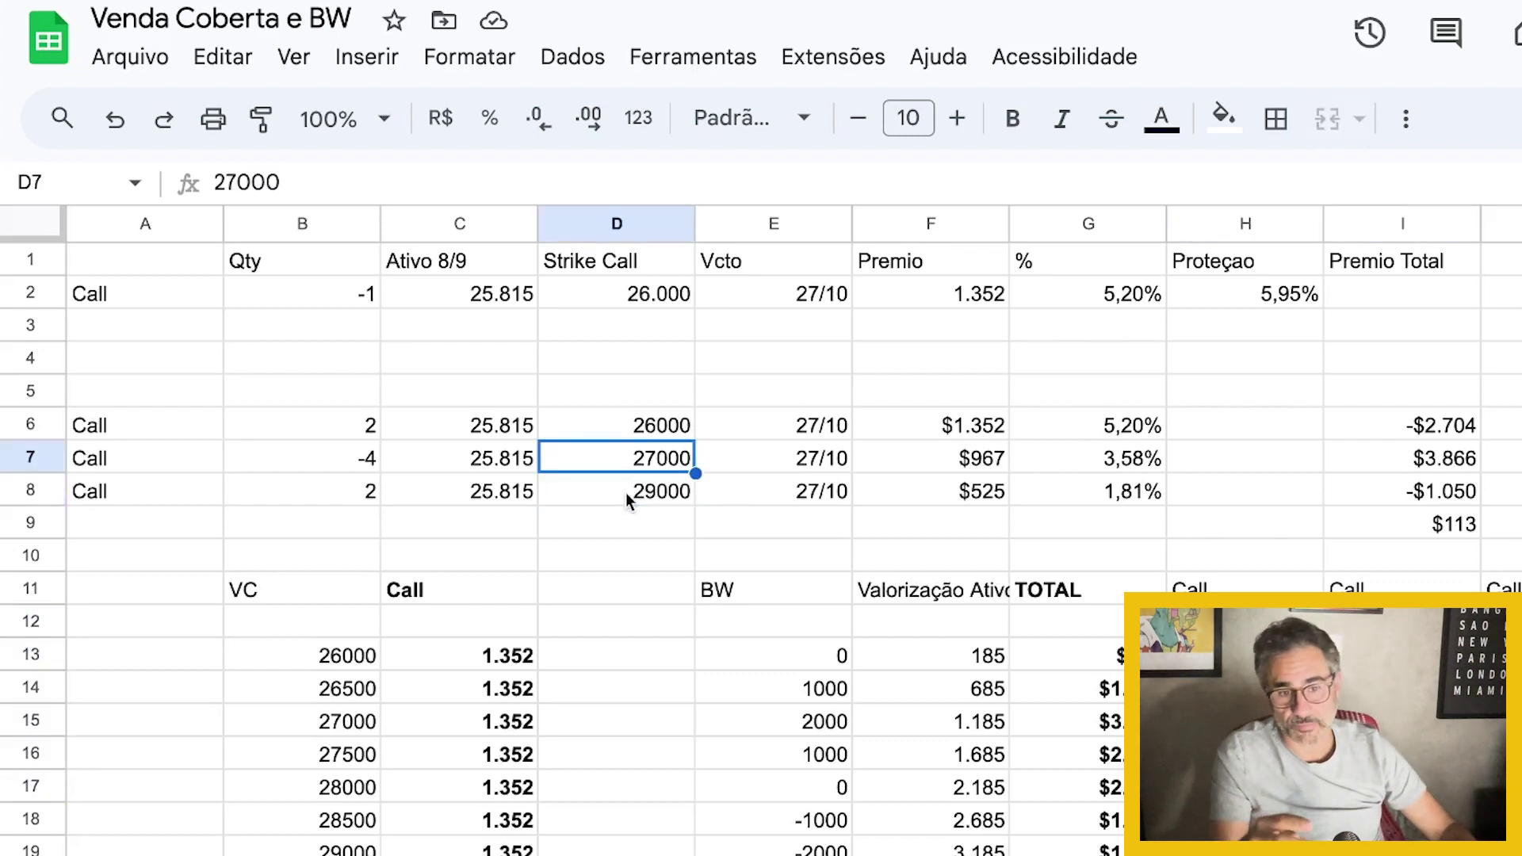
left_click(627, 494)
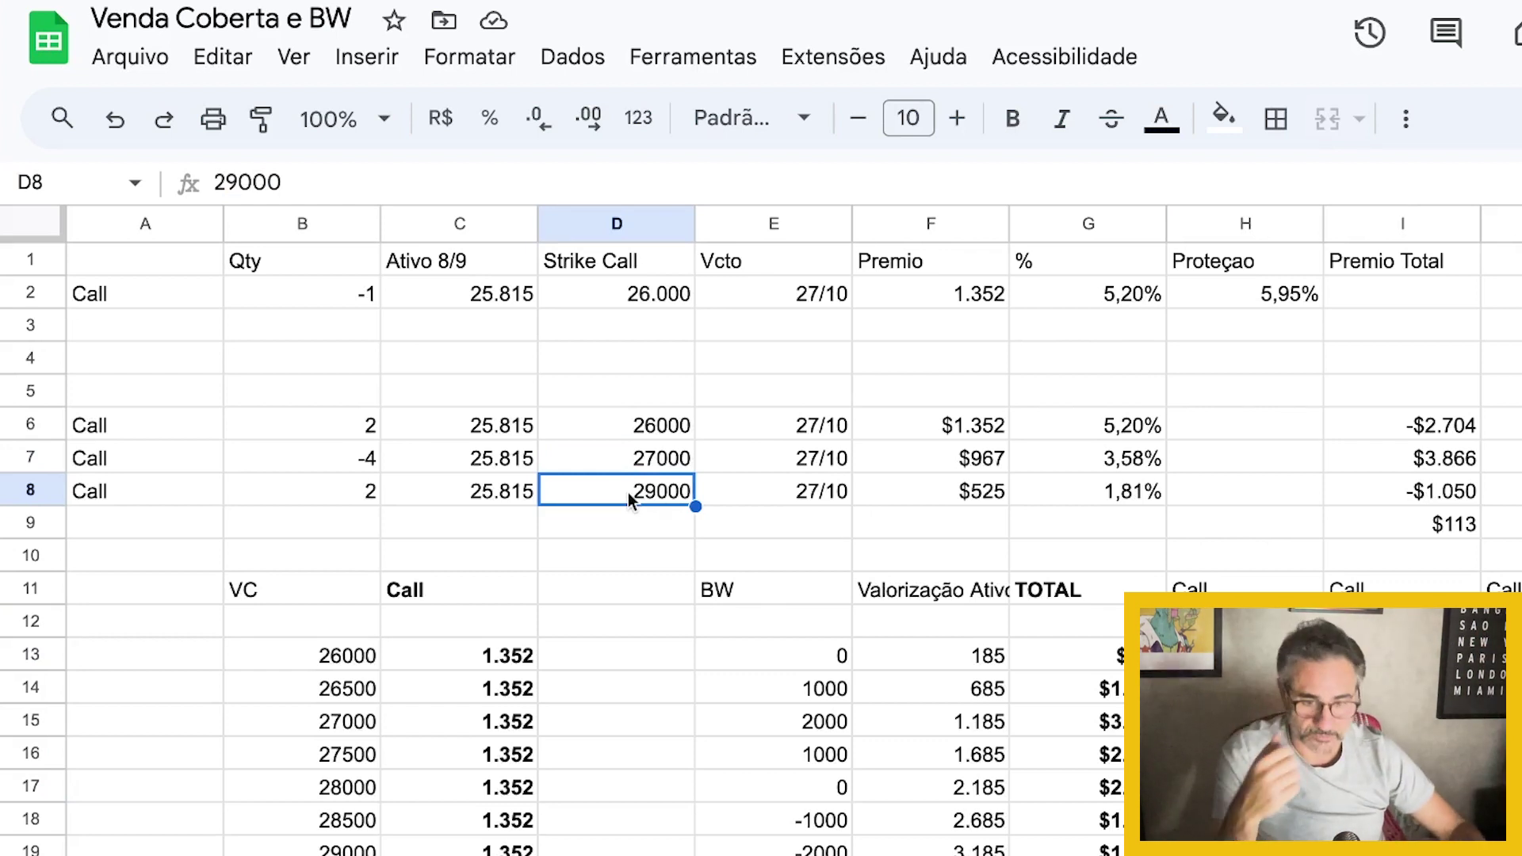
Check the Call premium in the VC 26000 scenario and trace its formula to the Premio in row 2.
left_click(712, 626)
scroll(632, 620, "down", 1)
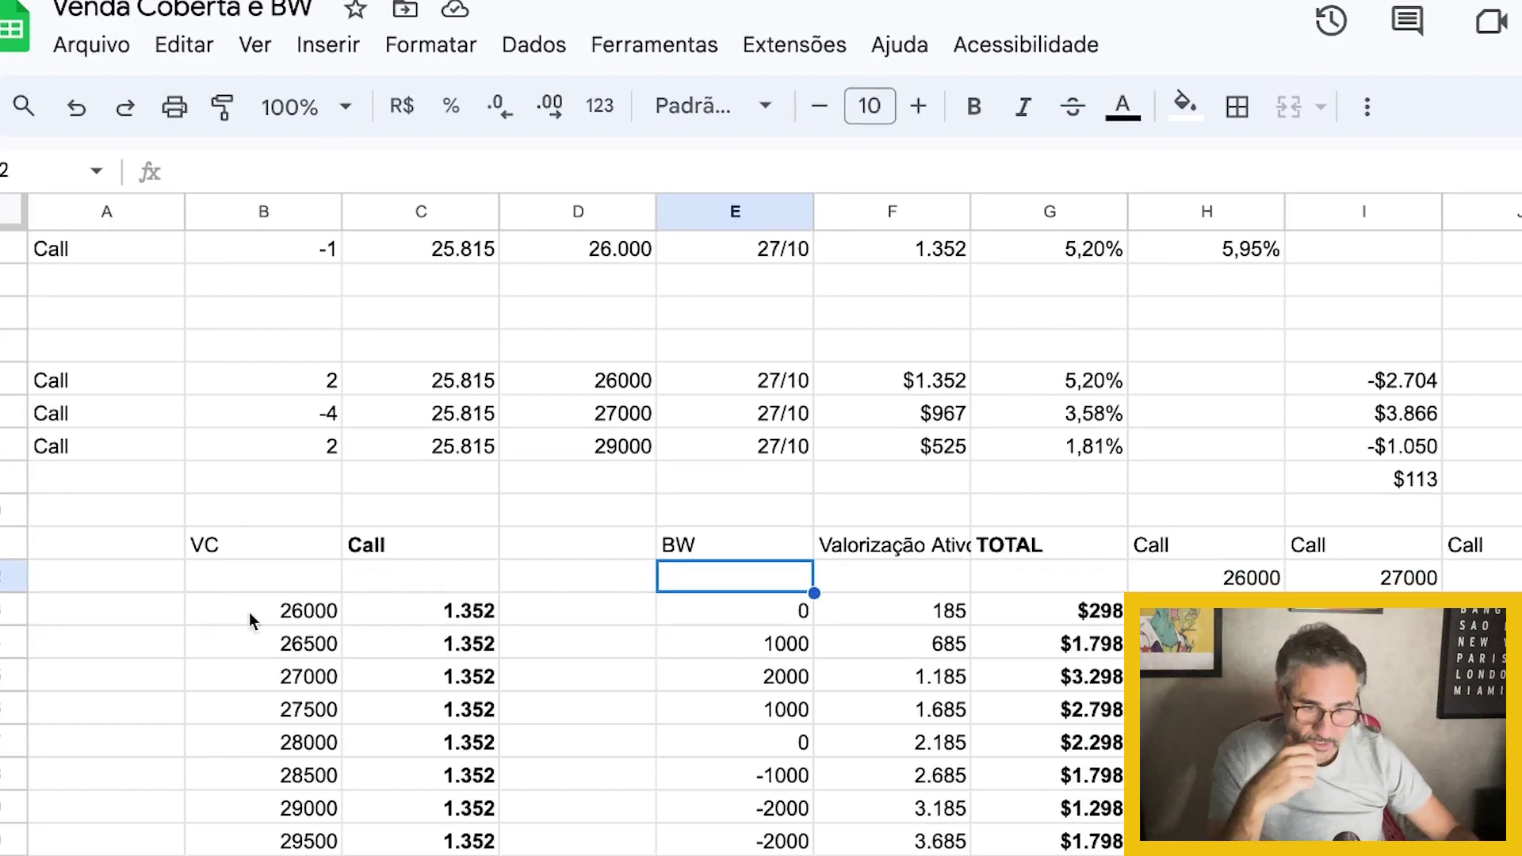
left_click(308, 660)
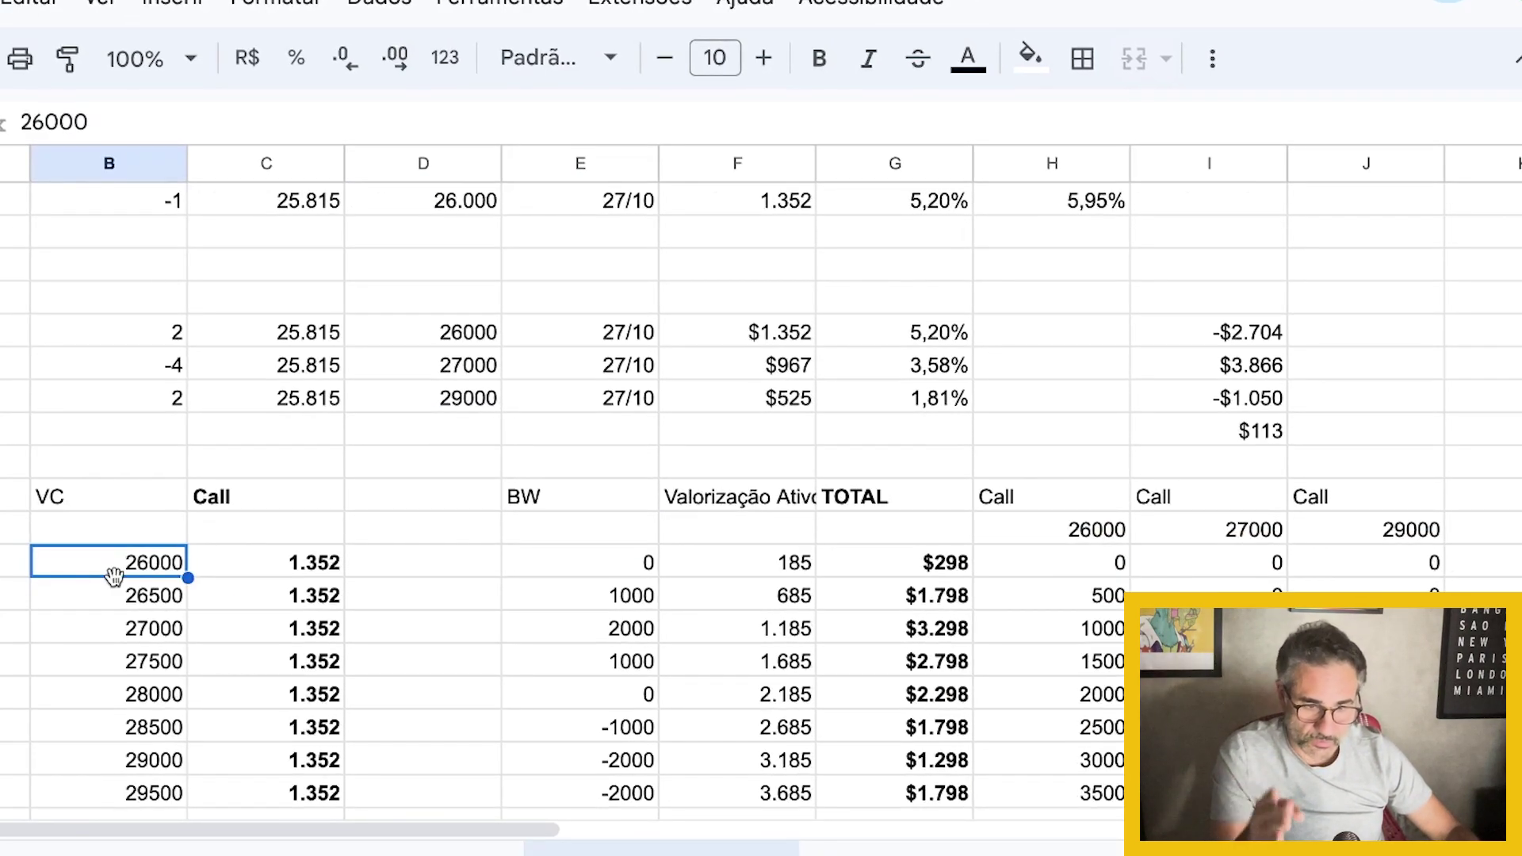
left_click(306, 563)
key("Return")
scroll(408, 513, "up", 1)
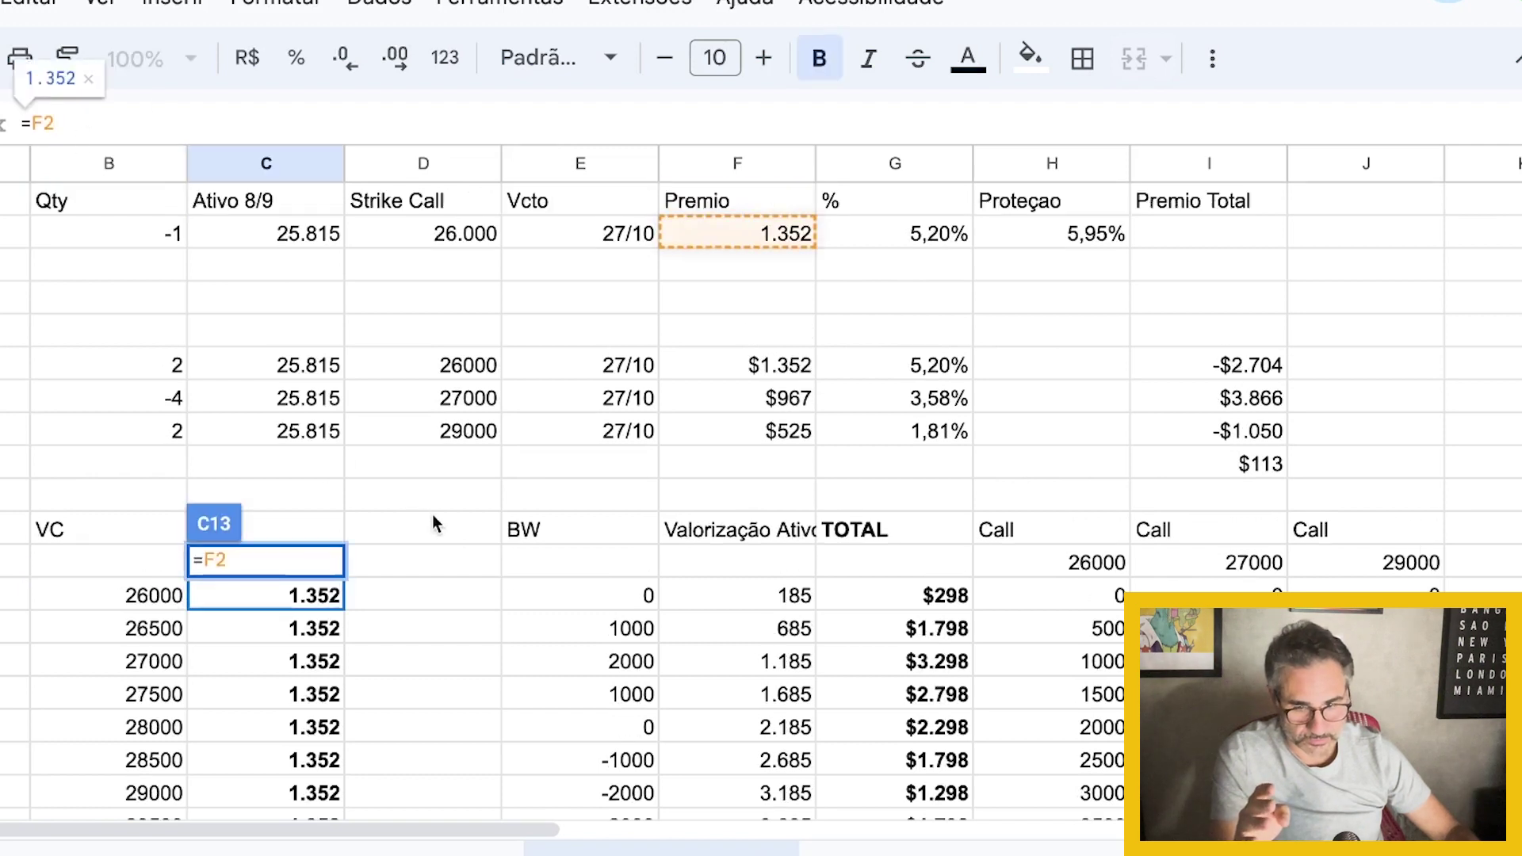
left_click(459, 532)
left_click(301, 593)
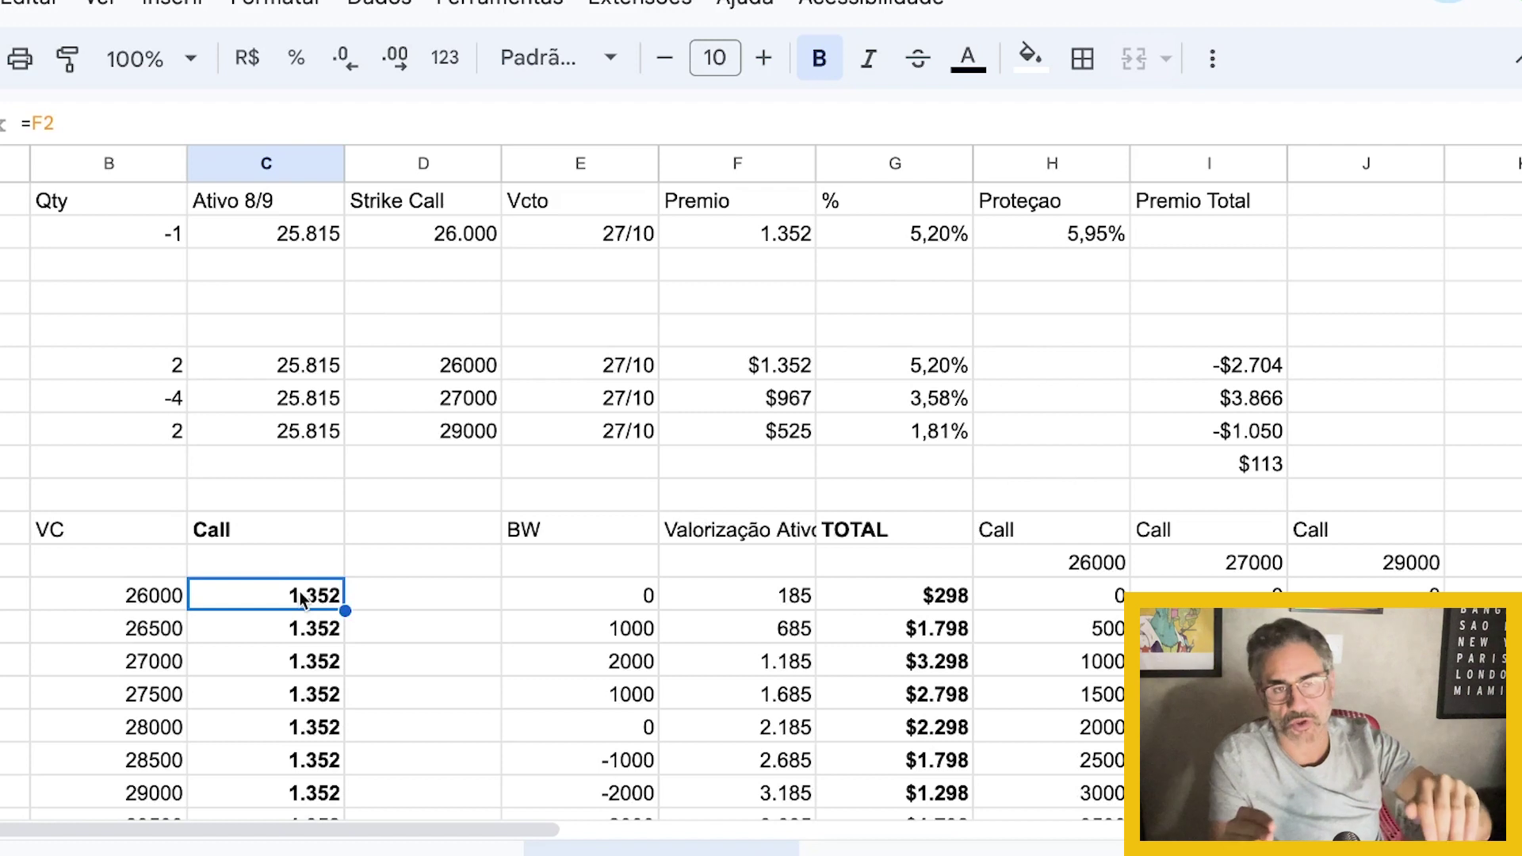
left_click(473, 608)
left_click(301, 595)
Check the BW result and TOTAL formulas for the VC 26000 scenario.
scroll(436, 591, "down", 1)
left_click(436, 532)
left_click(600, 564)
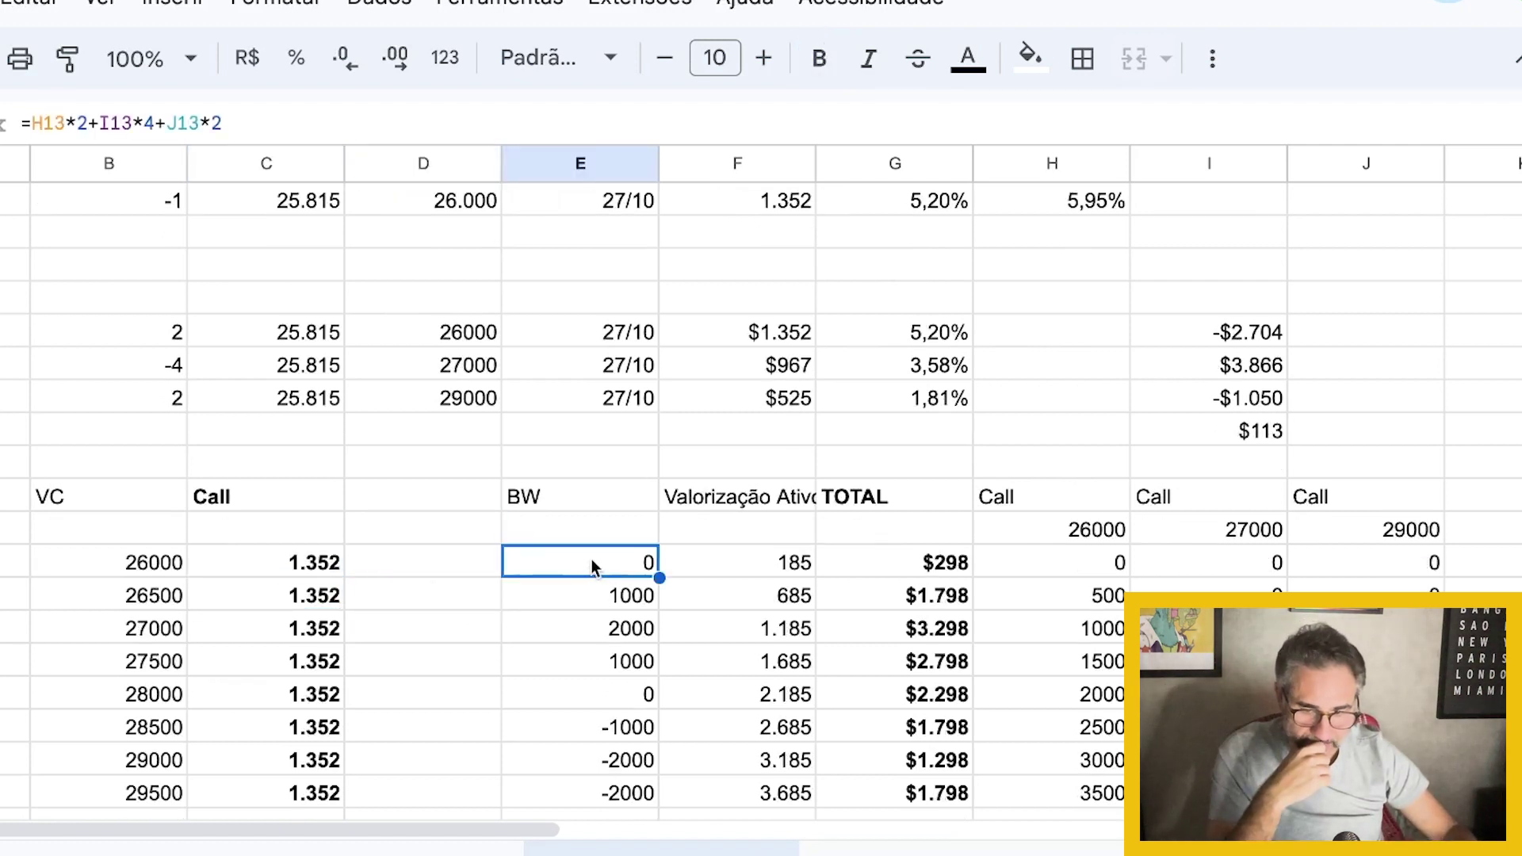
scroll(484, 574, "up", 1)
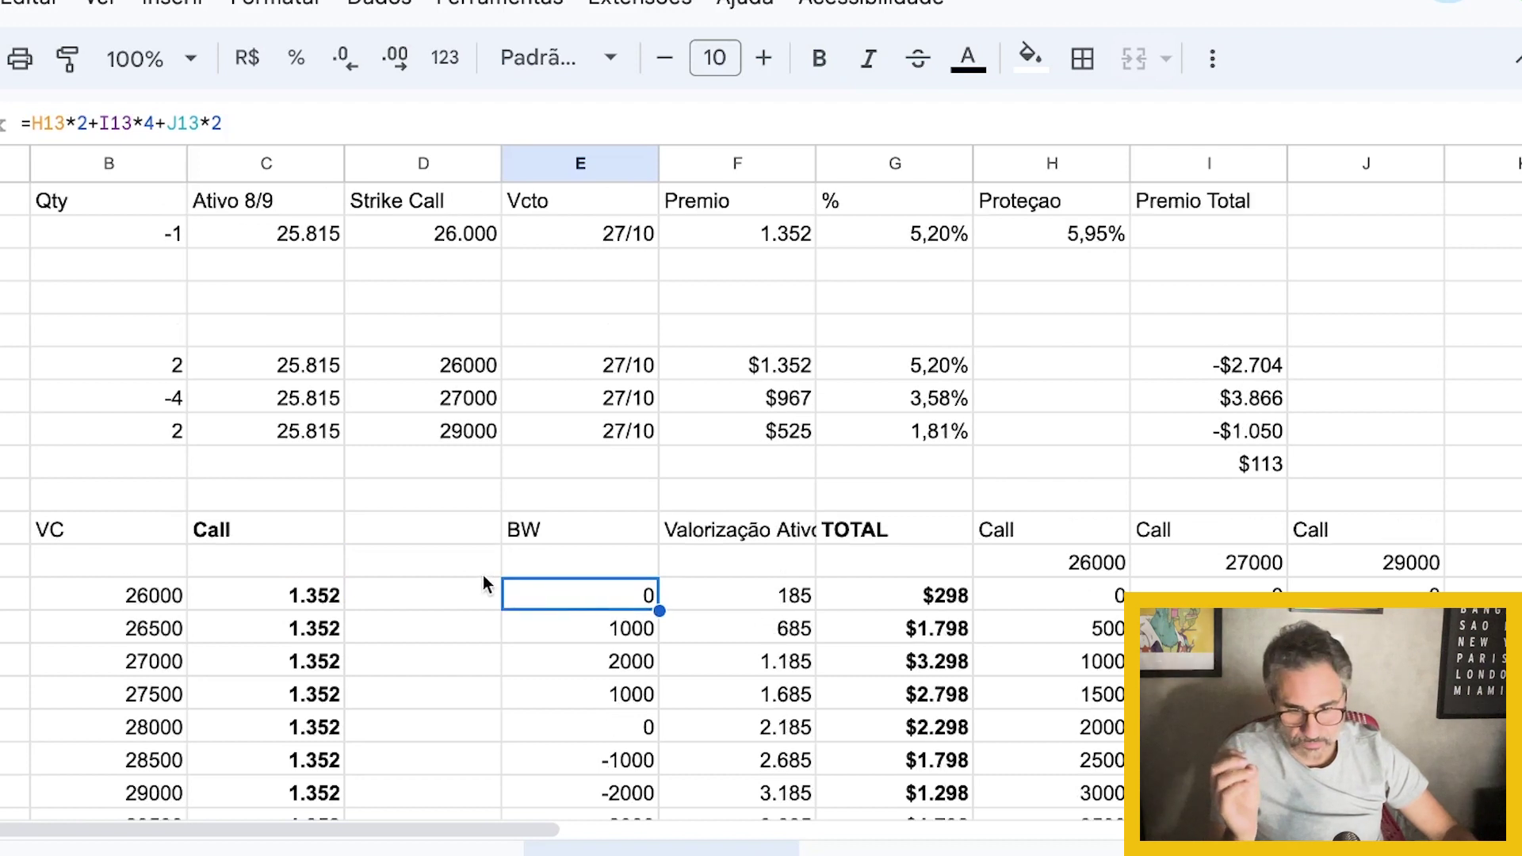
left_click(451, 495)
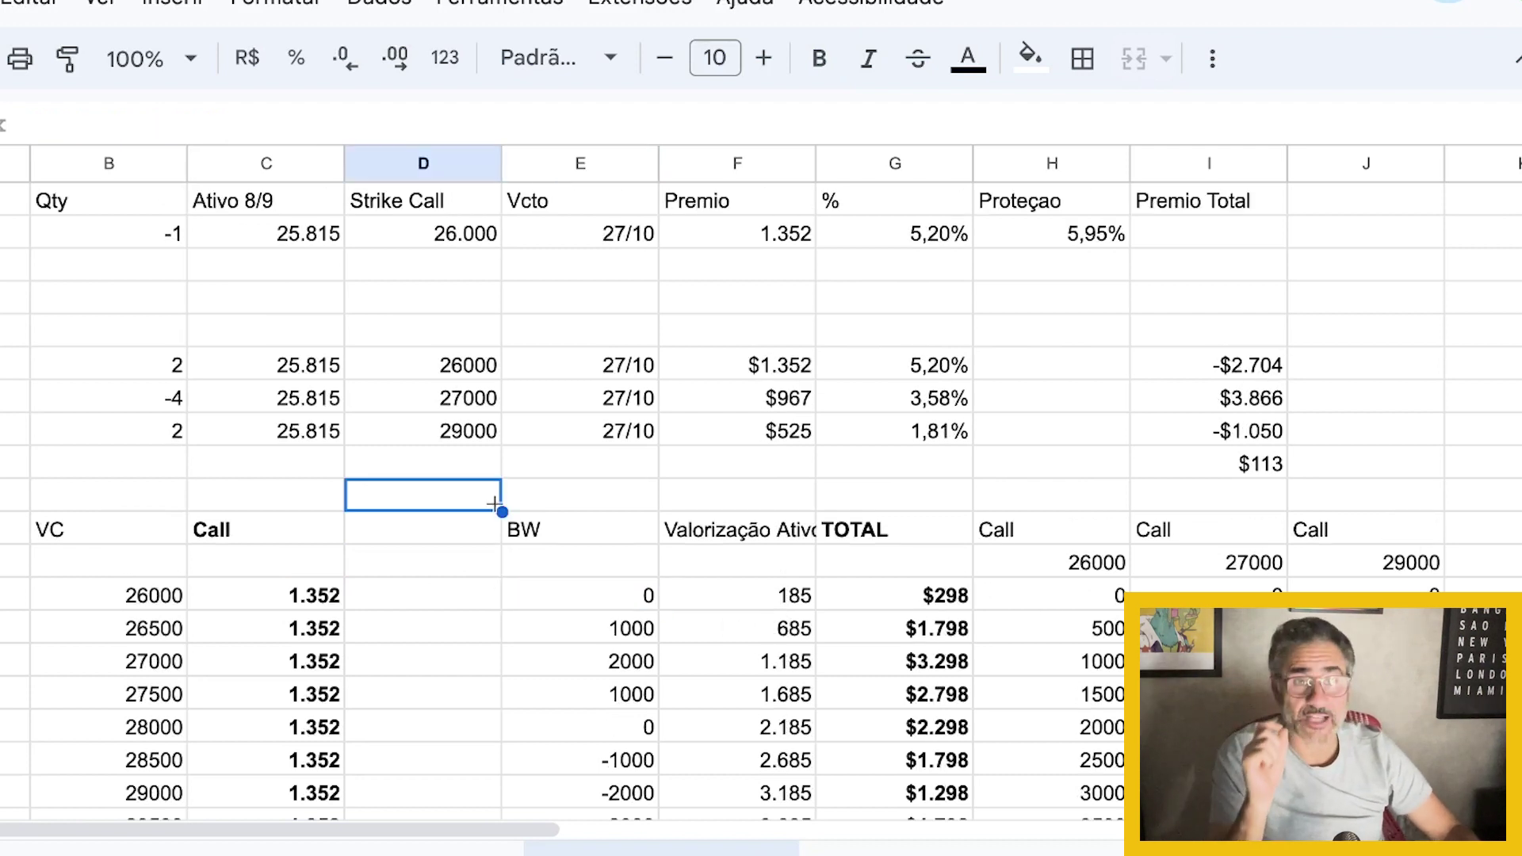
left_click(933, 602)
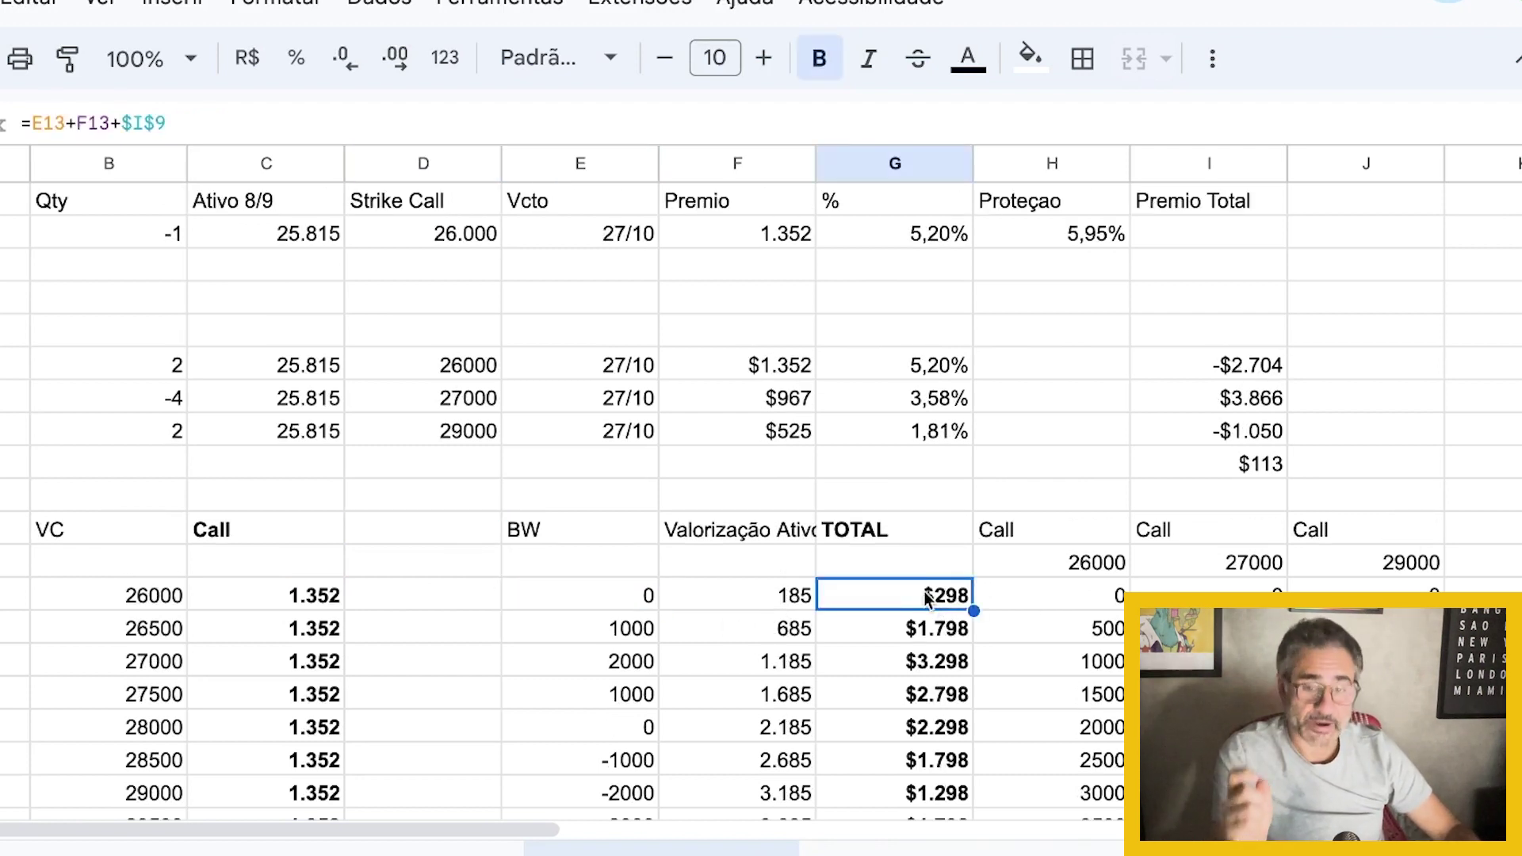
Examine the Premio Total of the three booster legs in rows 6 to 8 and their sum in I9.
left_click(1236, 471)
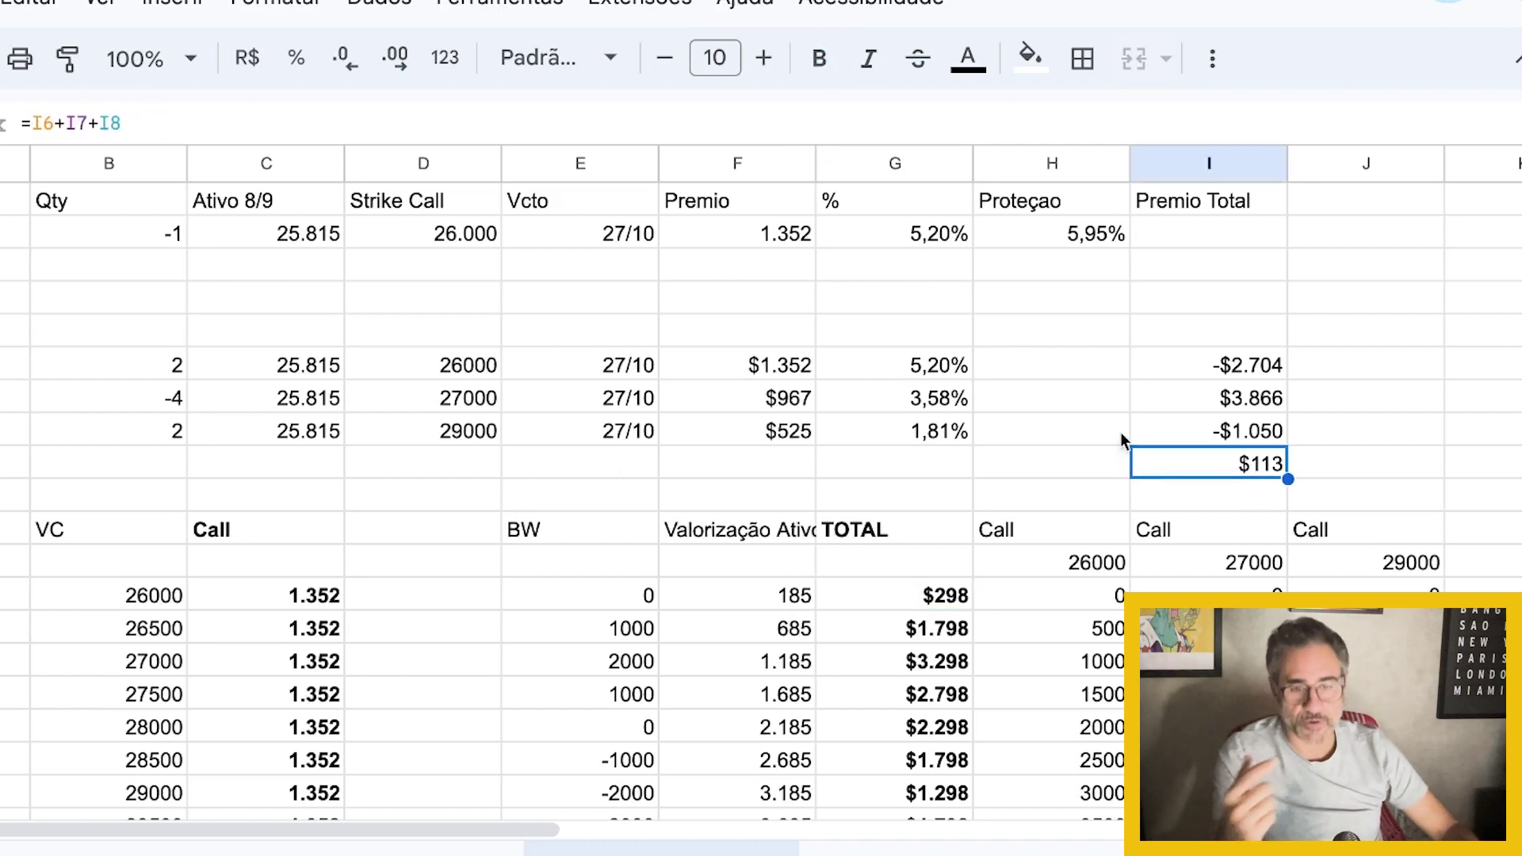
left_click_drag(16, 365, 993, 432)
left_click(1050, 365)
left_click_drag(1201, 357, 1255, 496)
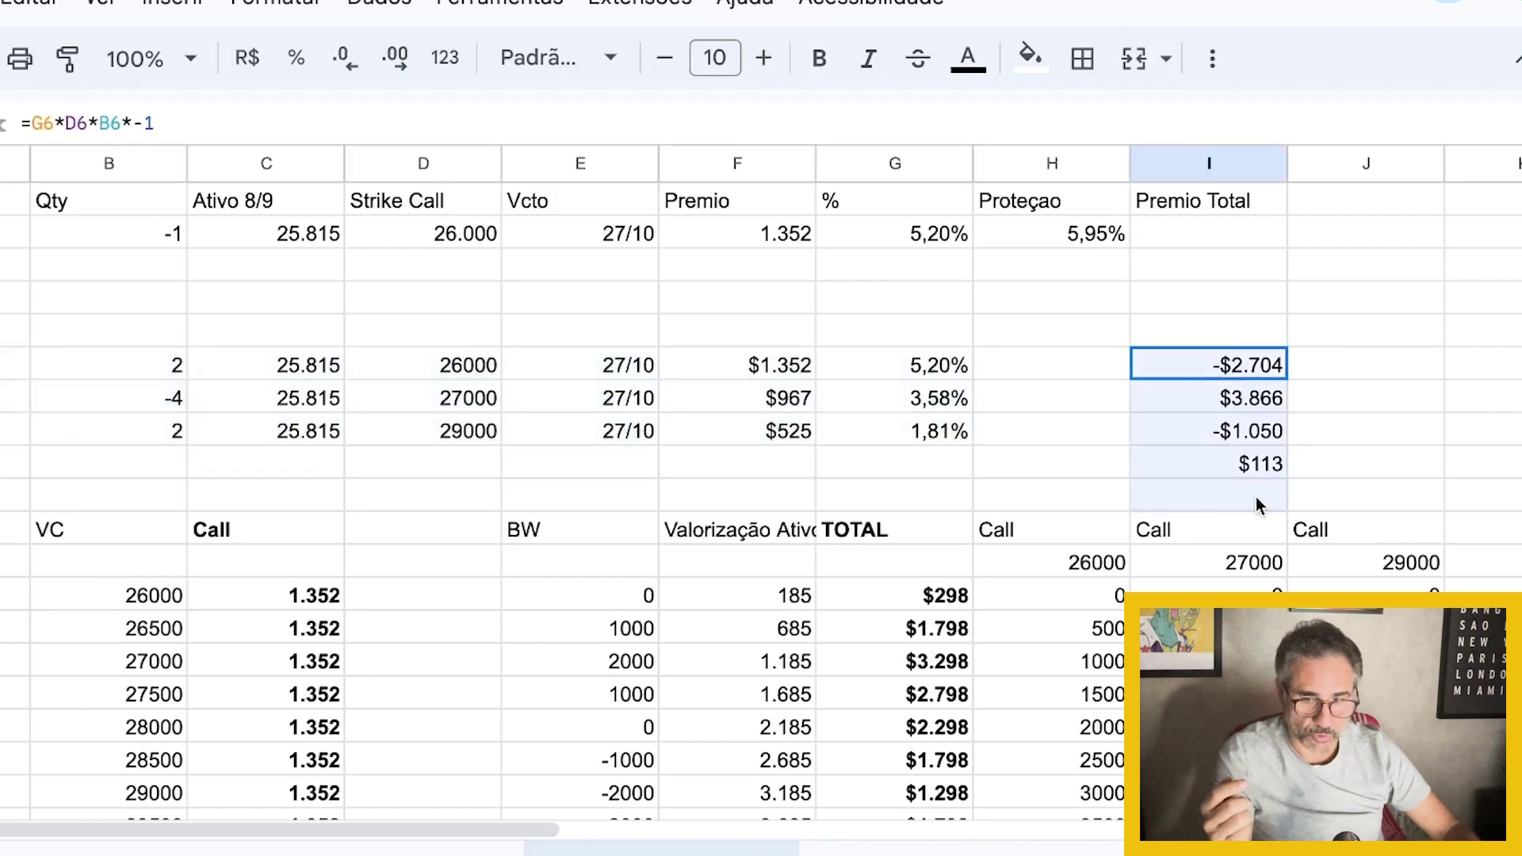
left_click(1071, 436)
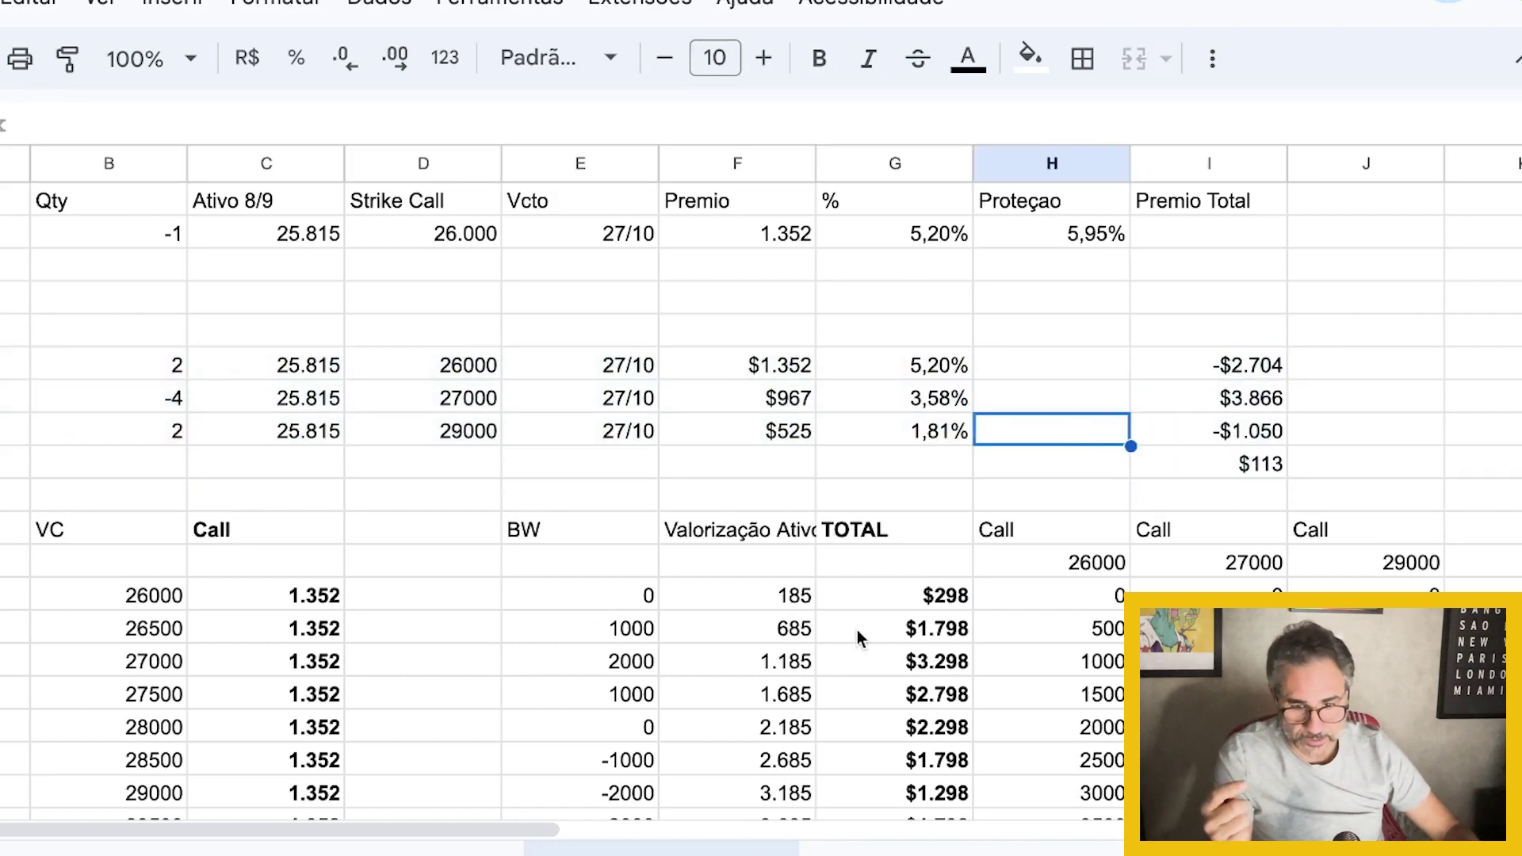
Check the Call, TOTAL, BW and Valorização Ativo formulas of the VC 26500 scenario against the 26000 TOTAL.
left_click(896, 594)
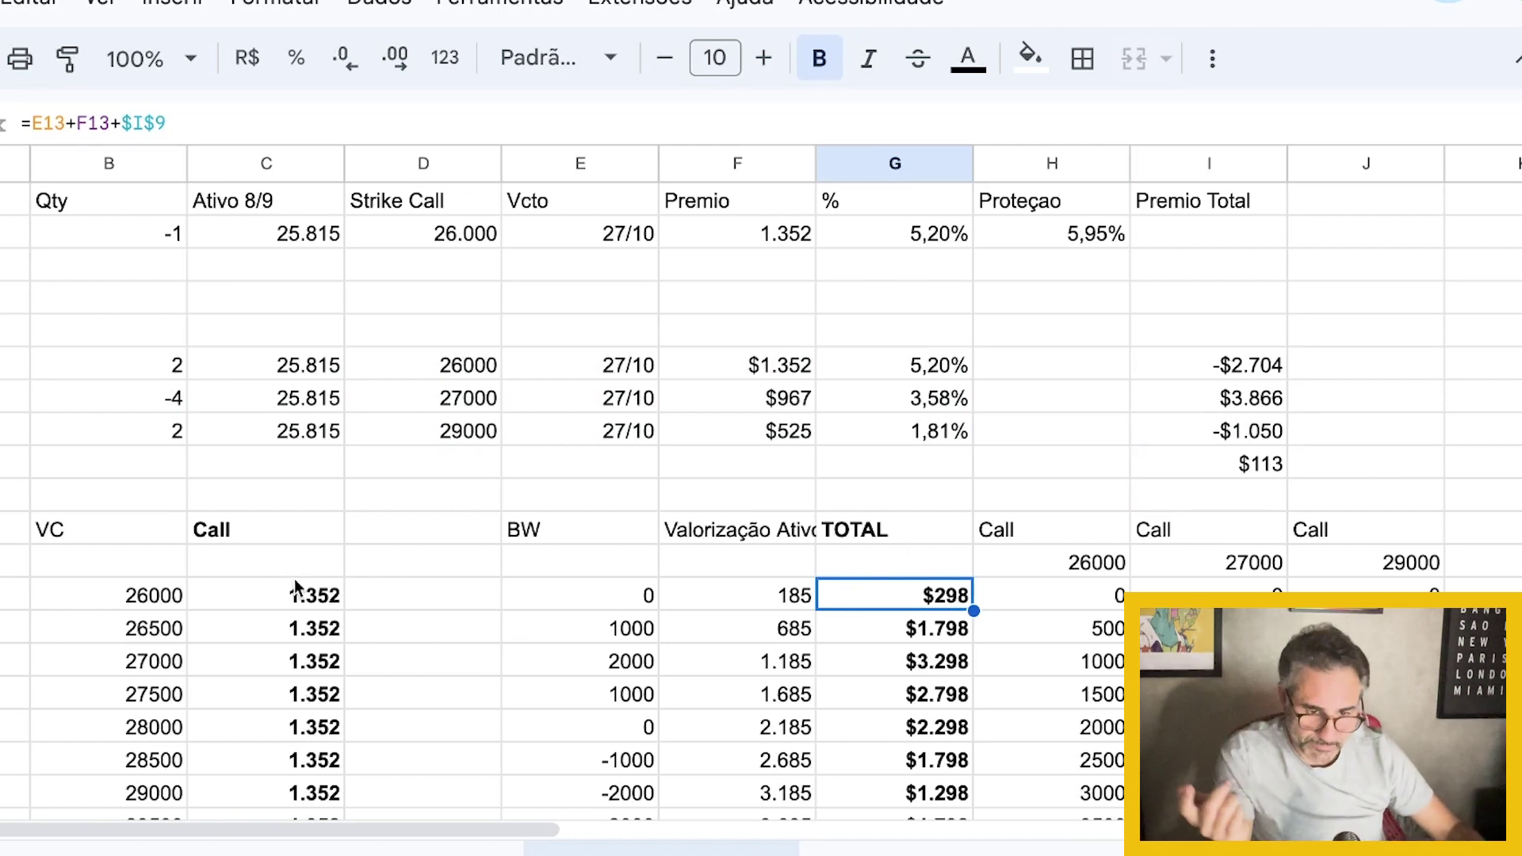
left_click(147, 637)
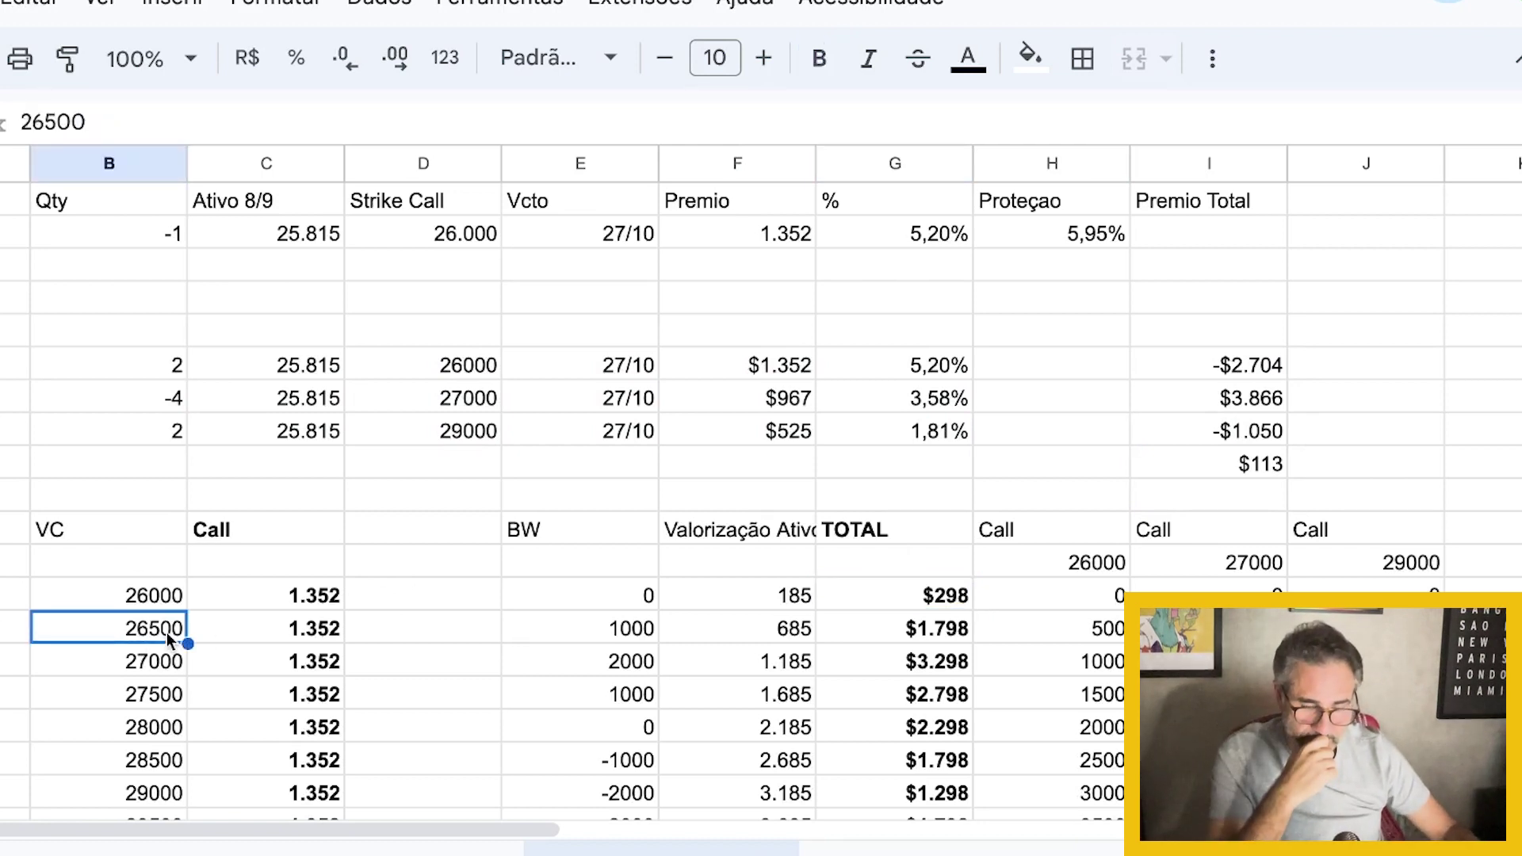
left_click(281, 637)
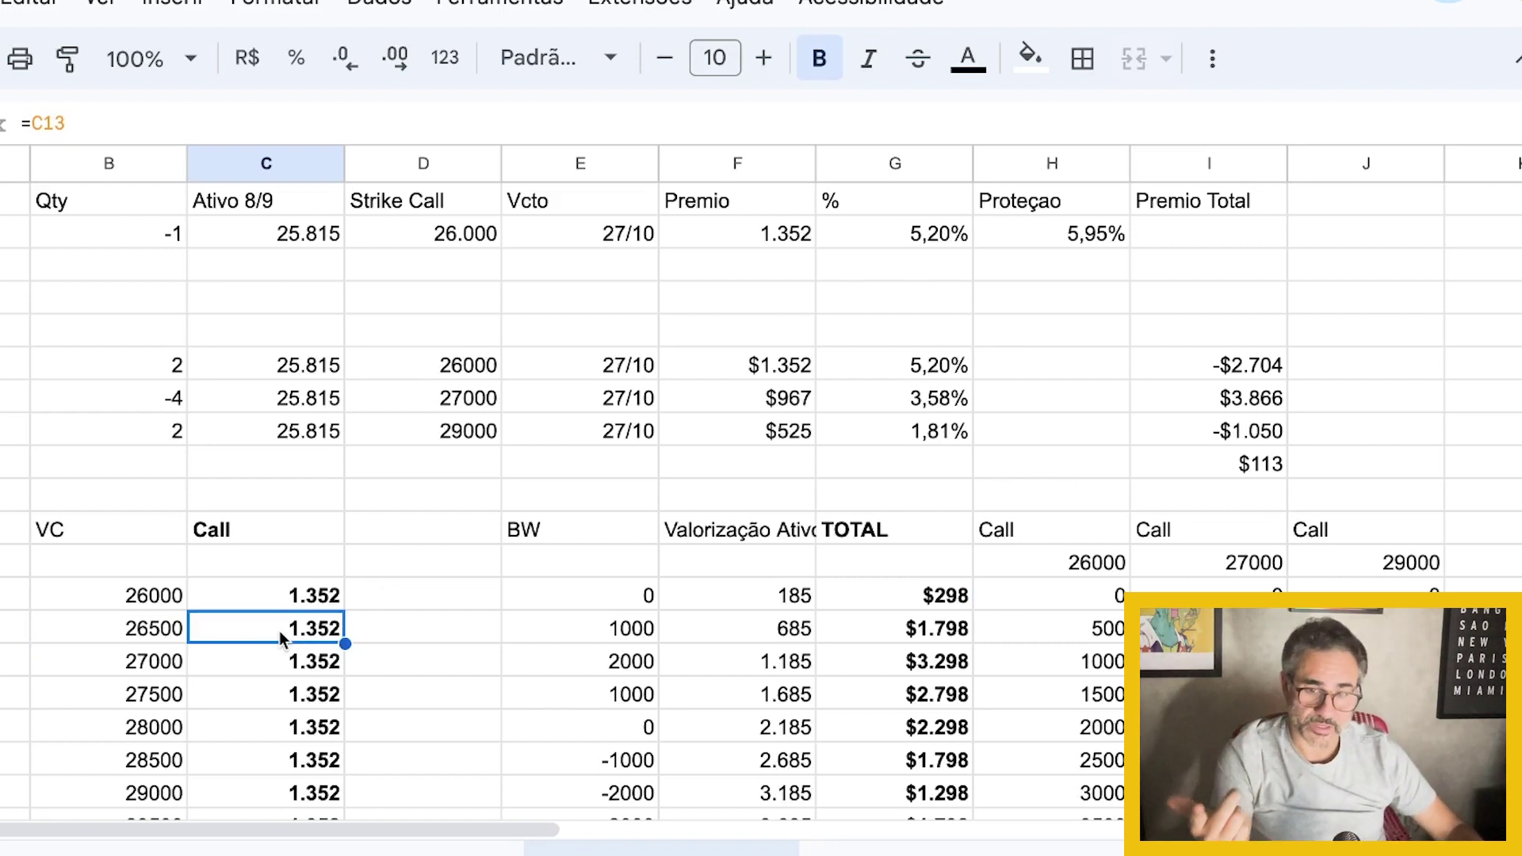
left_click(934, 639)
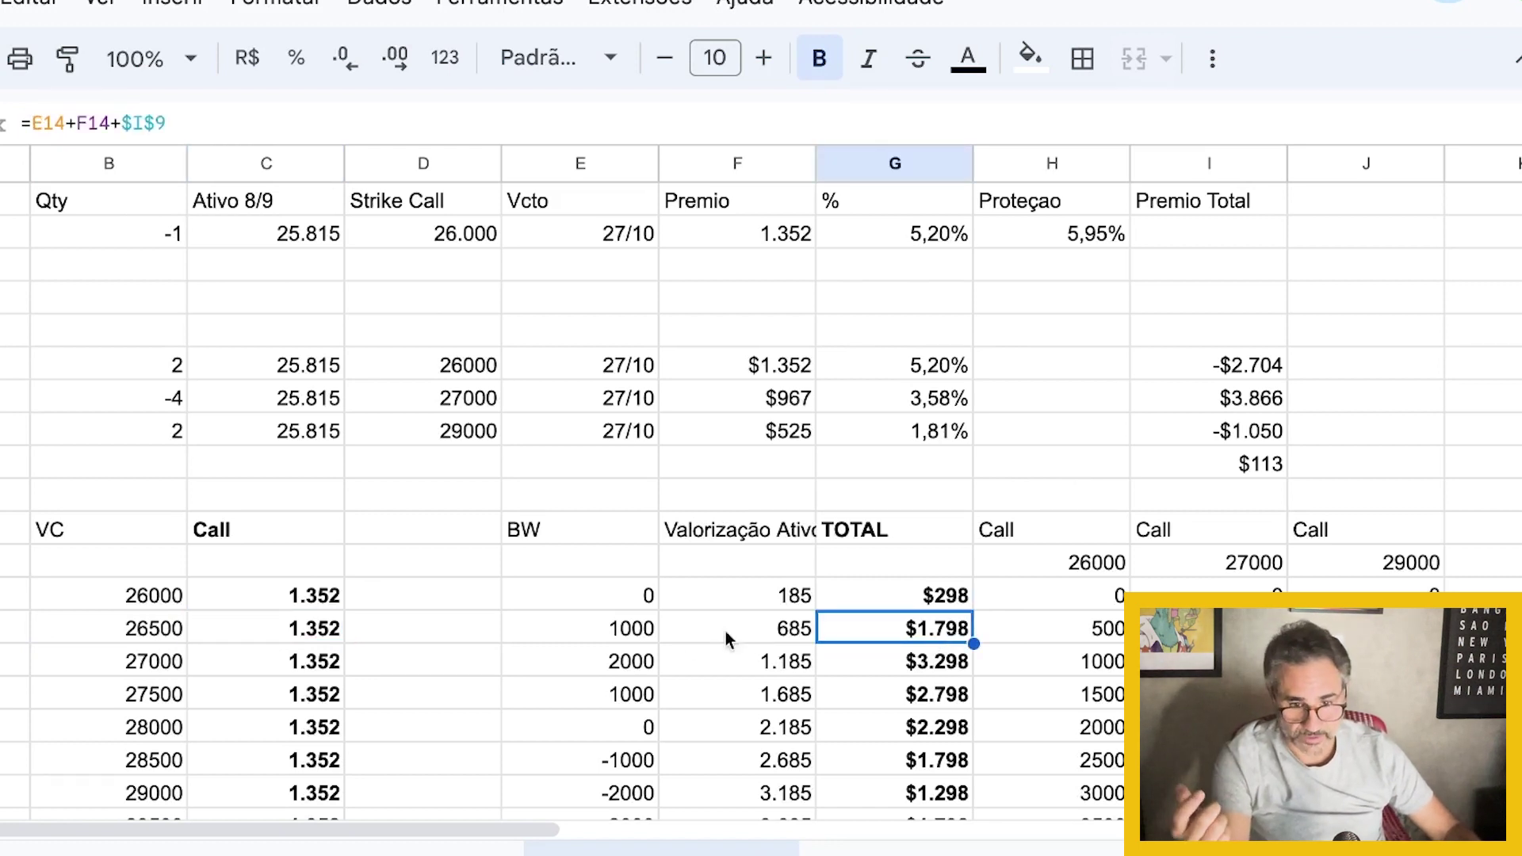
left_click(587, 635)
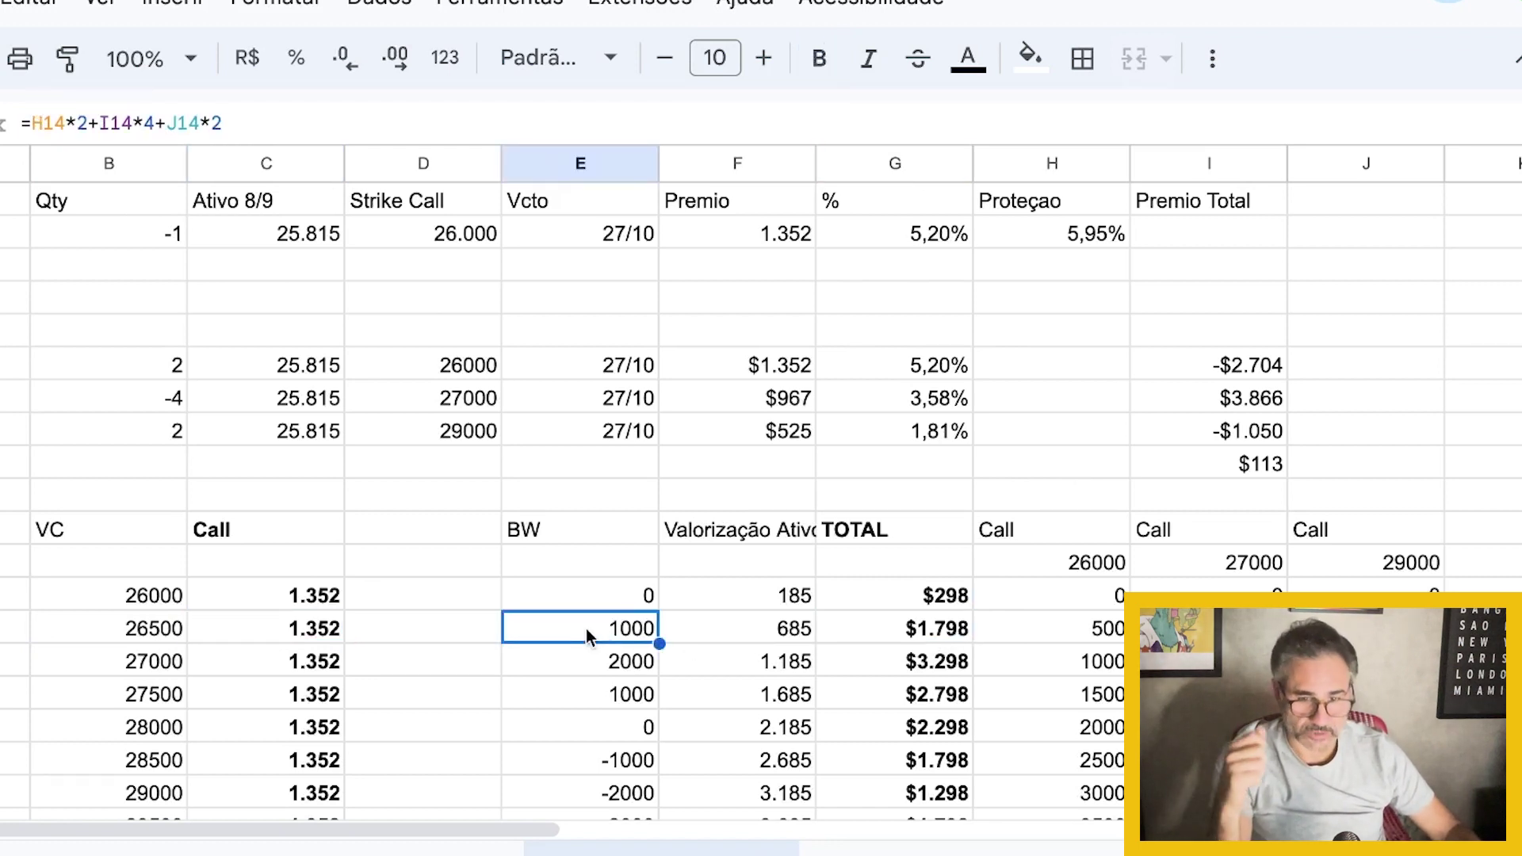
left_click(773, 639)
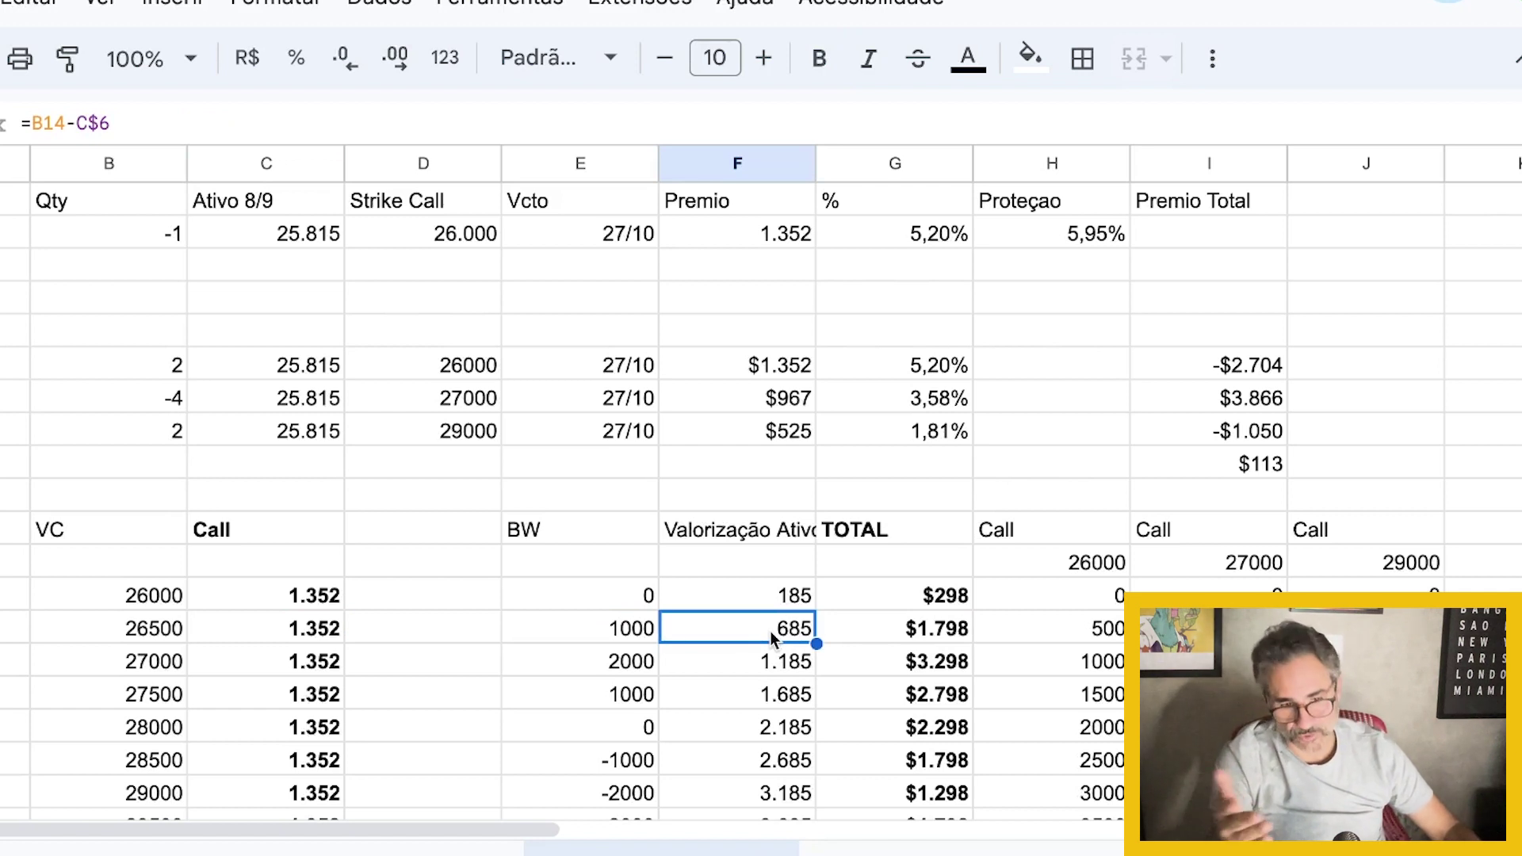
Compare the asset appreciation and booster TOTAL at VC 26500 with the plain covered Call premium.
left_click(129, 632)
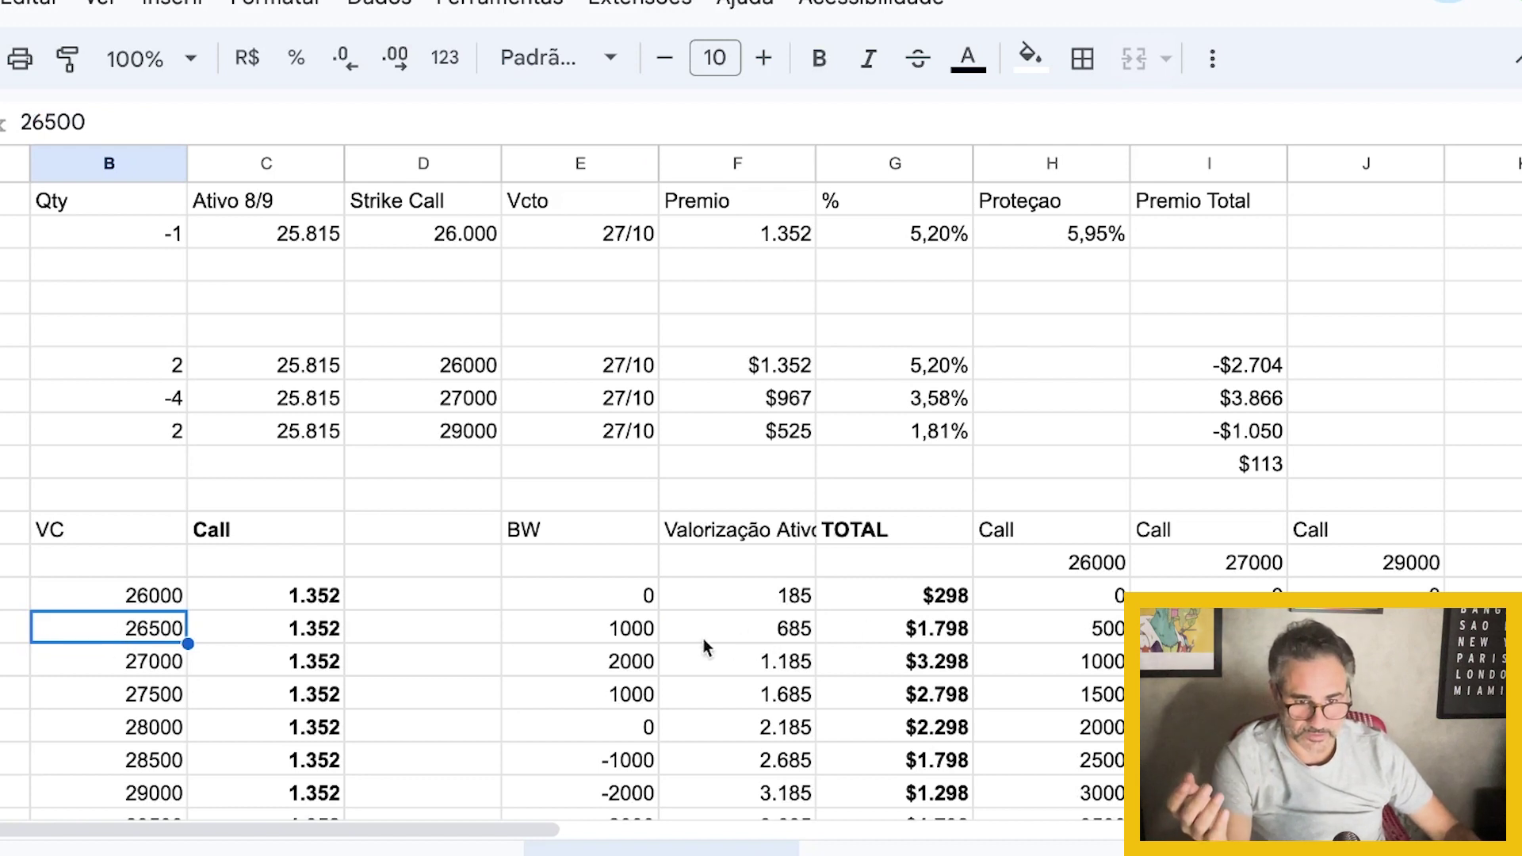
left_click(751, 632)
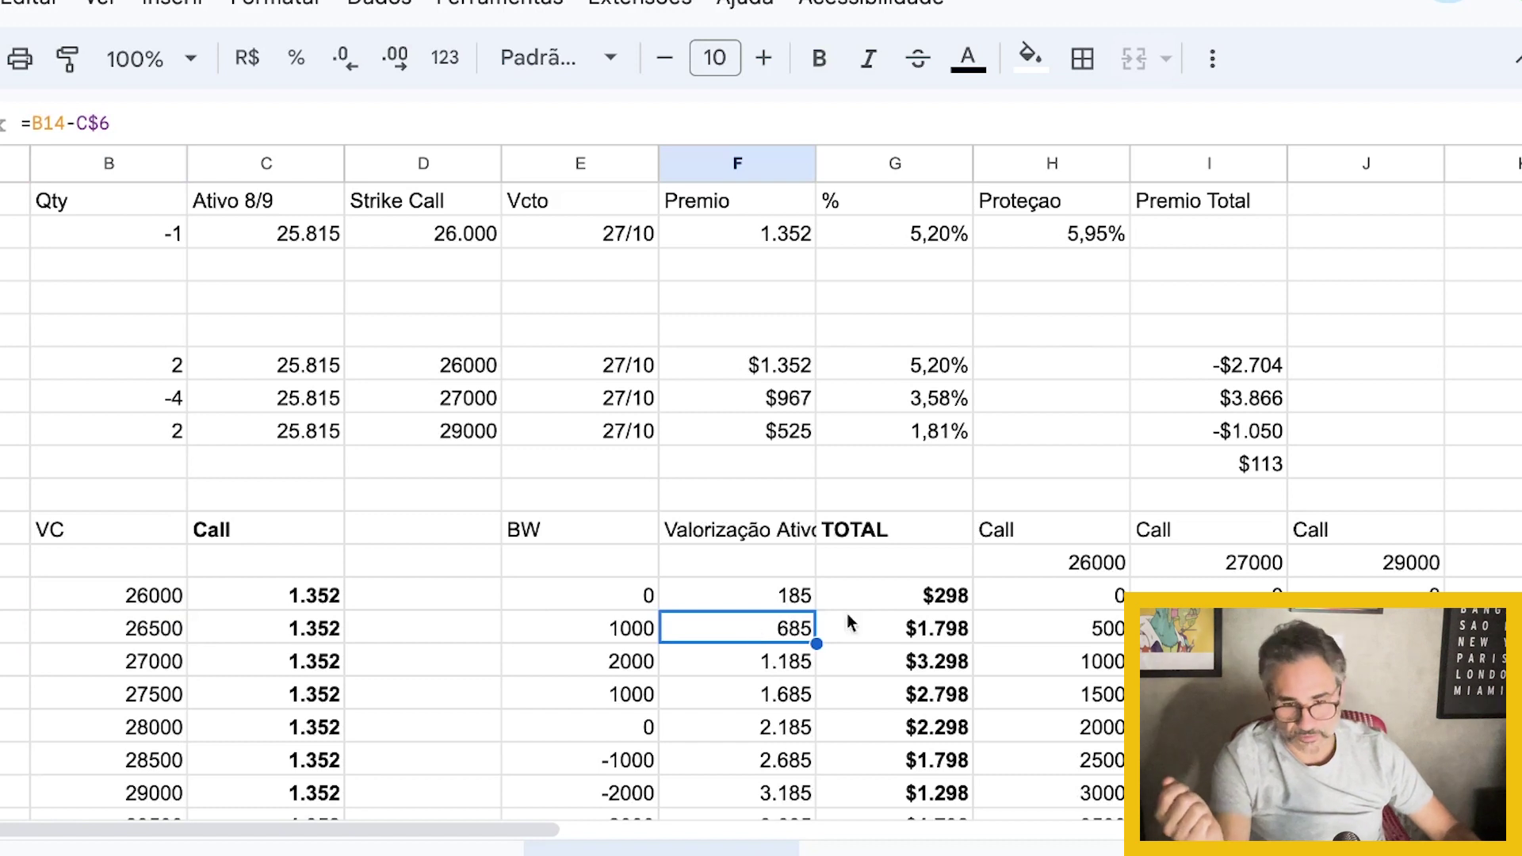
left_click(958, 626)
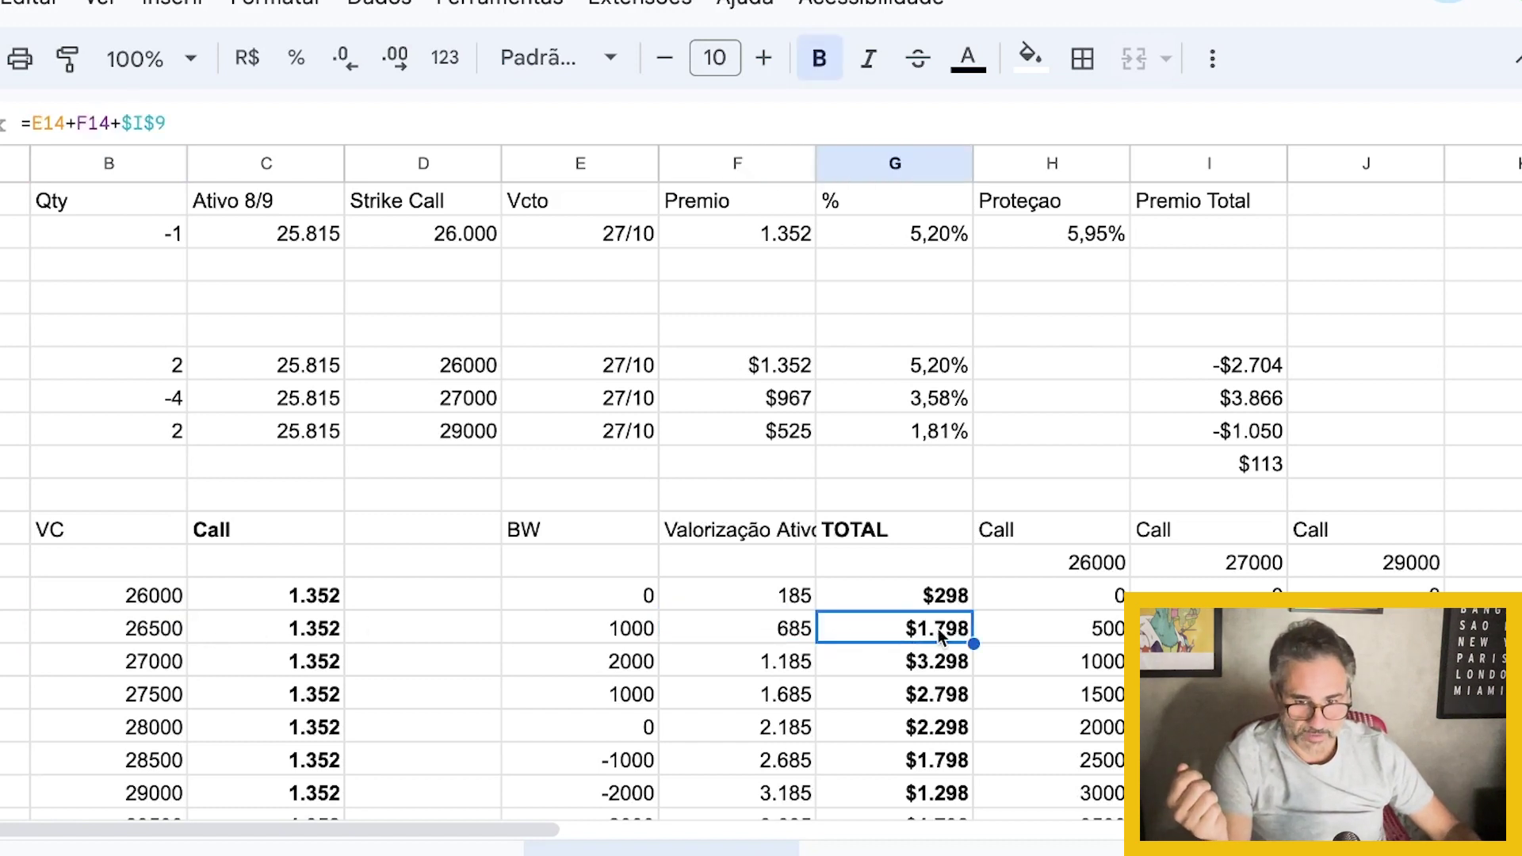
left_click(289, 633)
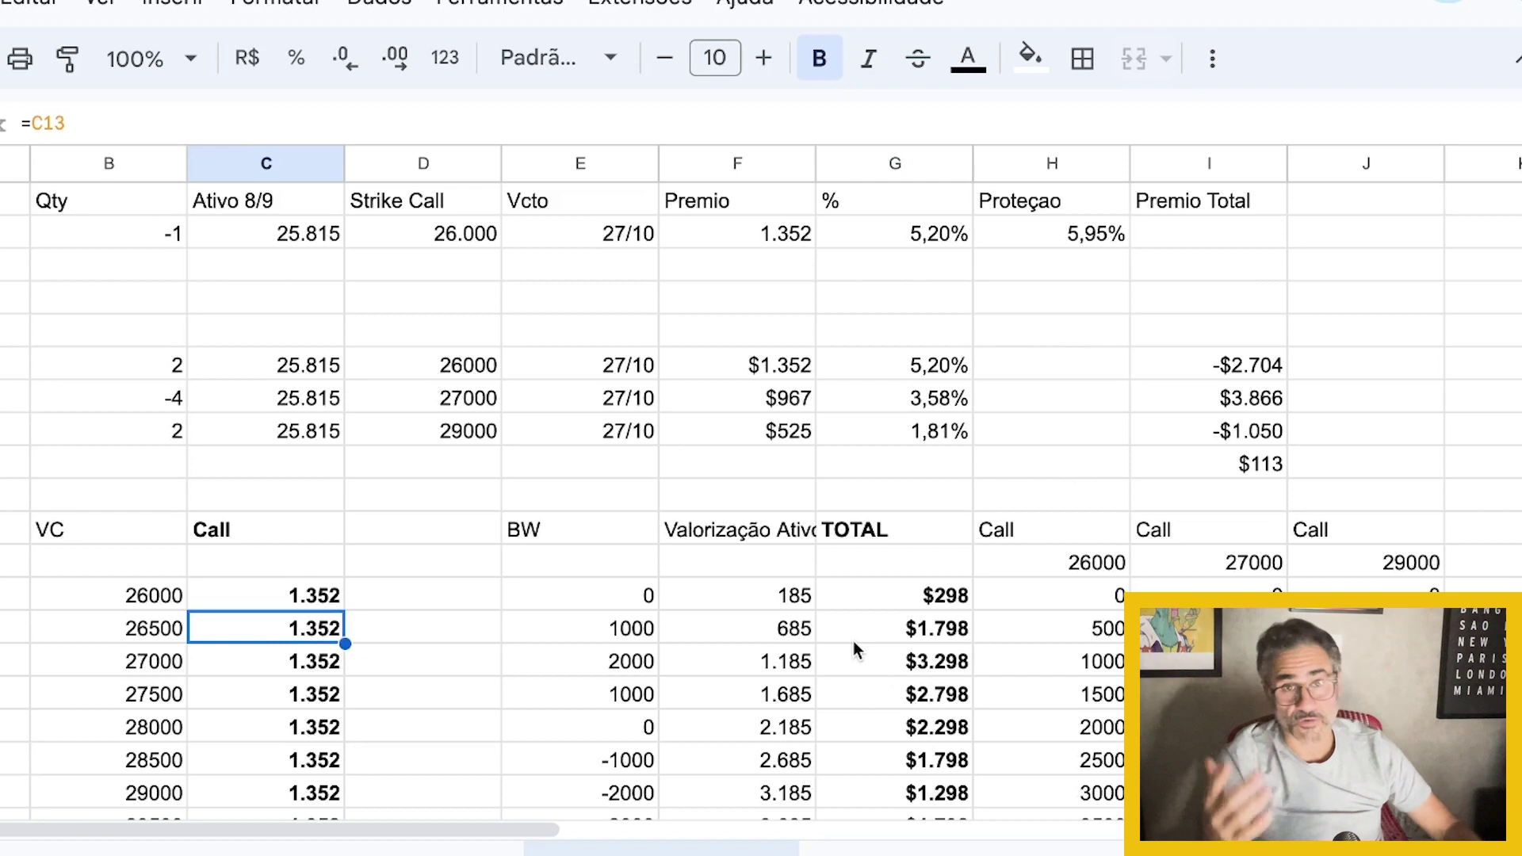
Trace the VC 26500 result from the 26000 Call payoff and its strike through BW and Valorização Ativo to TOTAL.
left_click(1095, 629)
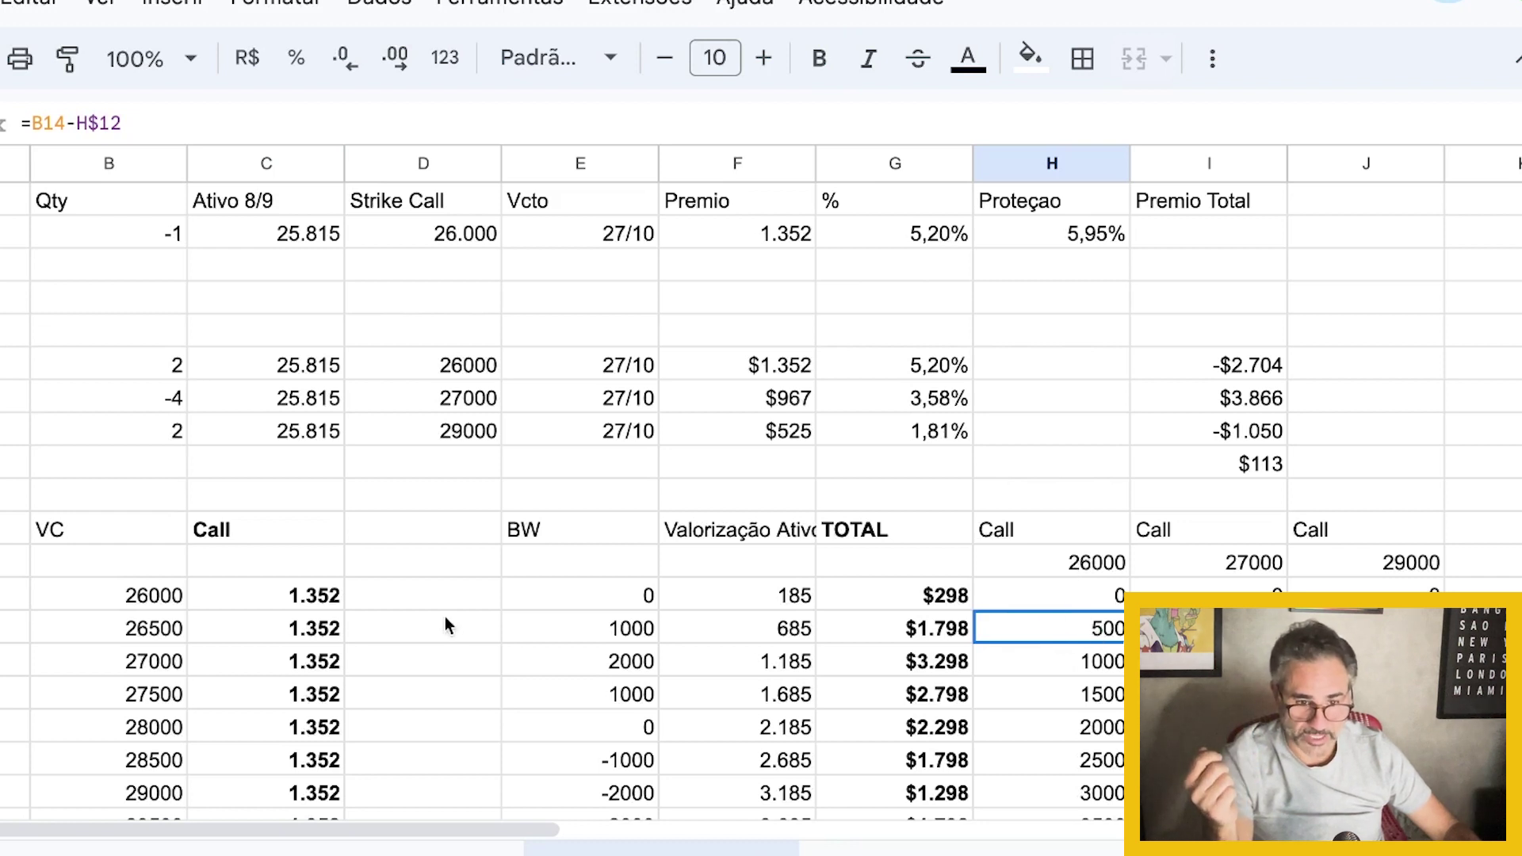
left_click(1064, 560)
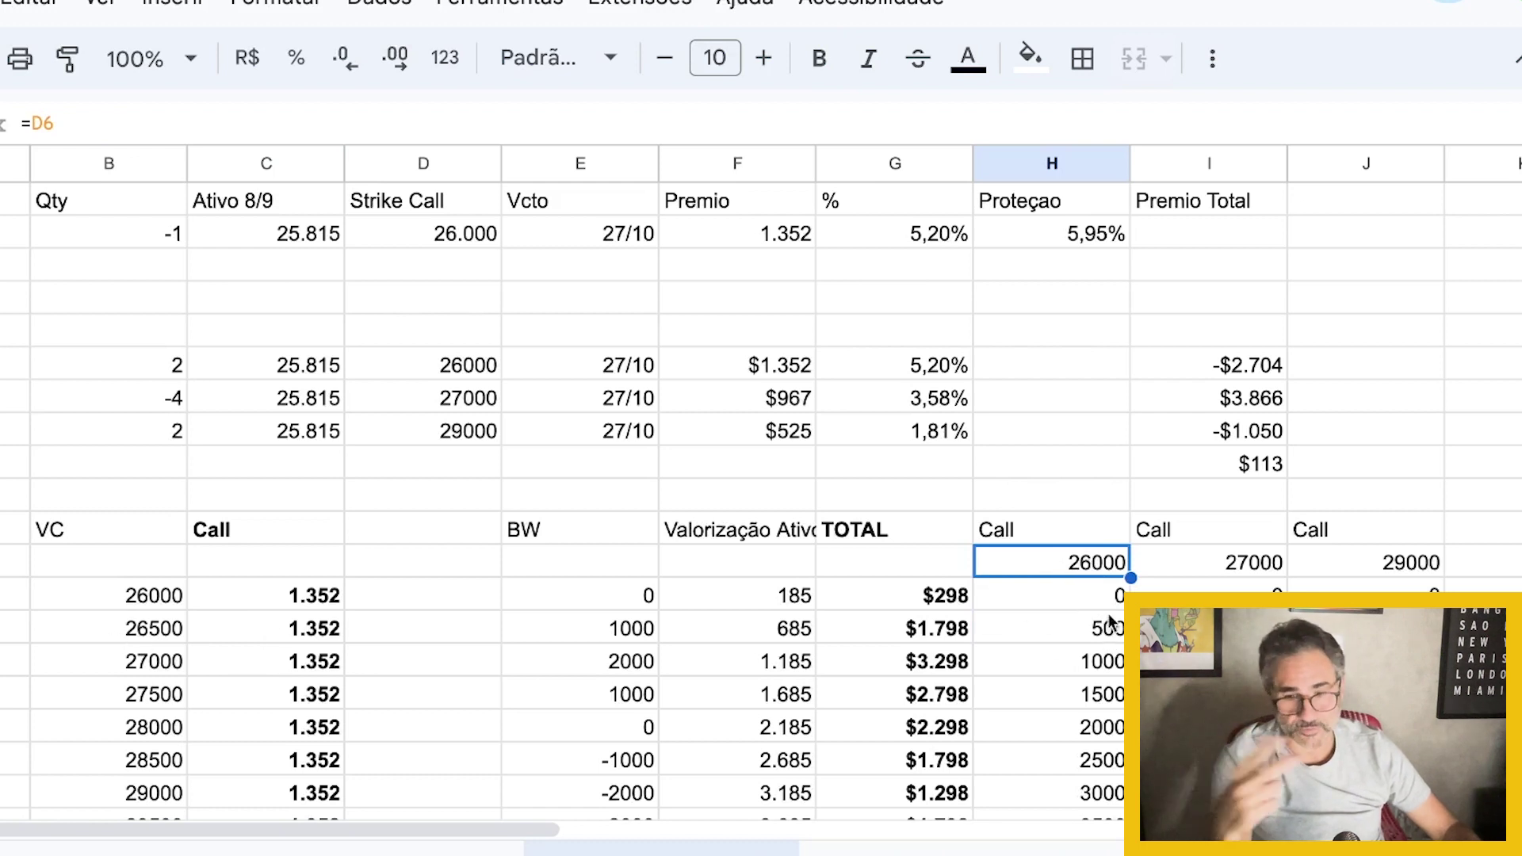
left_click(626, 631)
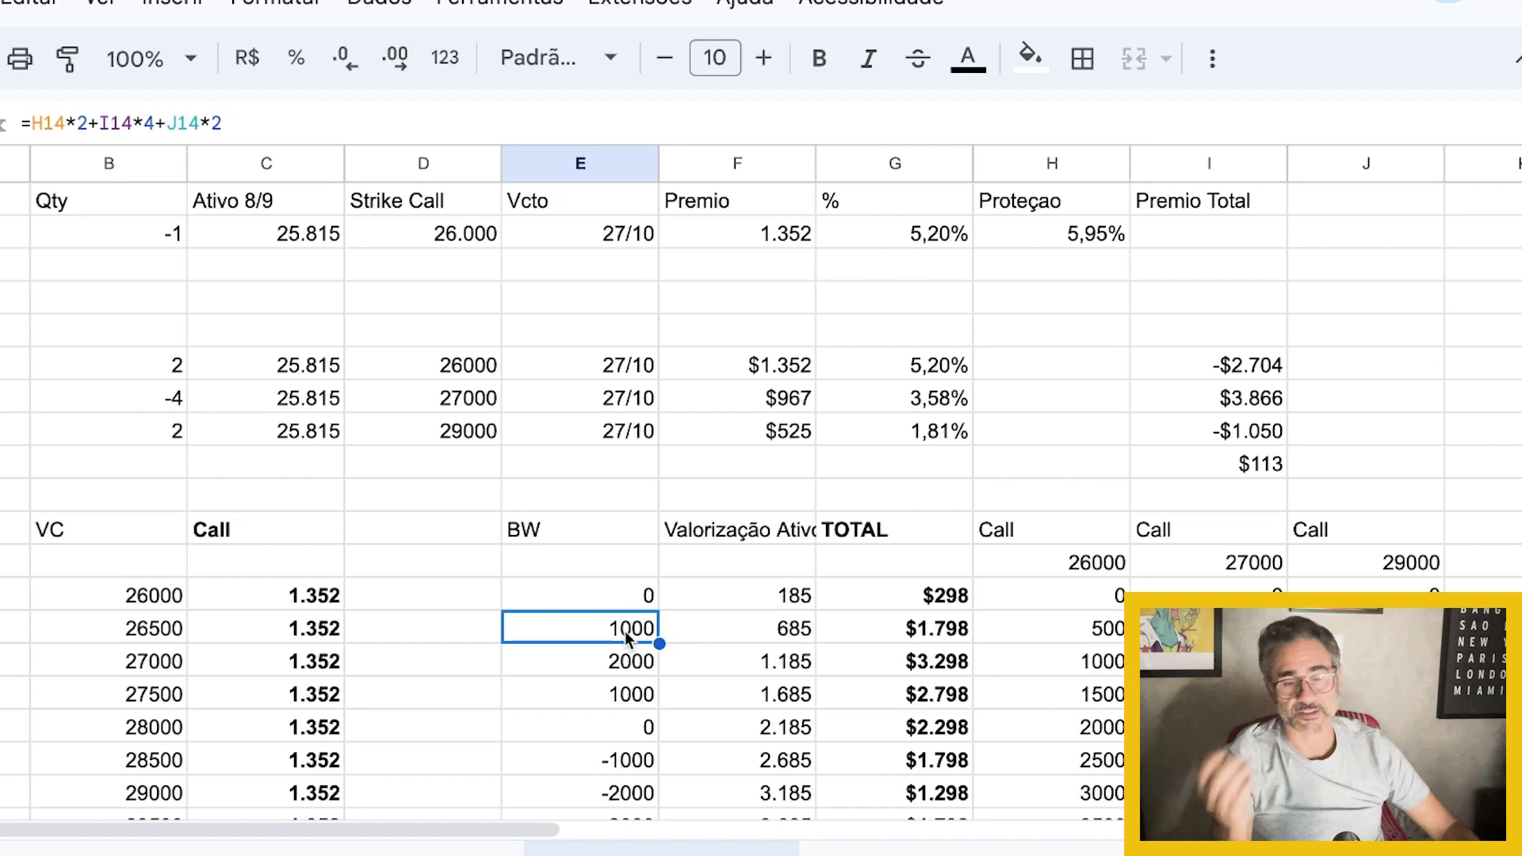
left_click(789, 634)
left_click(924, 634)
Compare the booster TOTAL with the covered Call premium in the scenarios from VC 27000 to 28500.
scroll(932, 602, "down", 1)
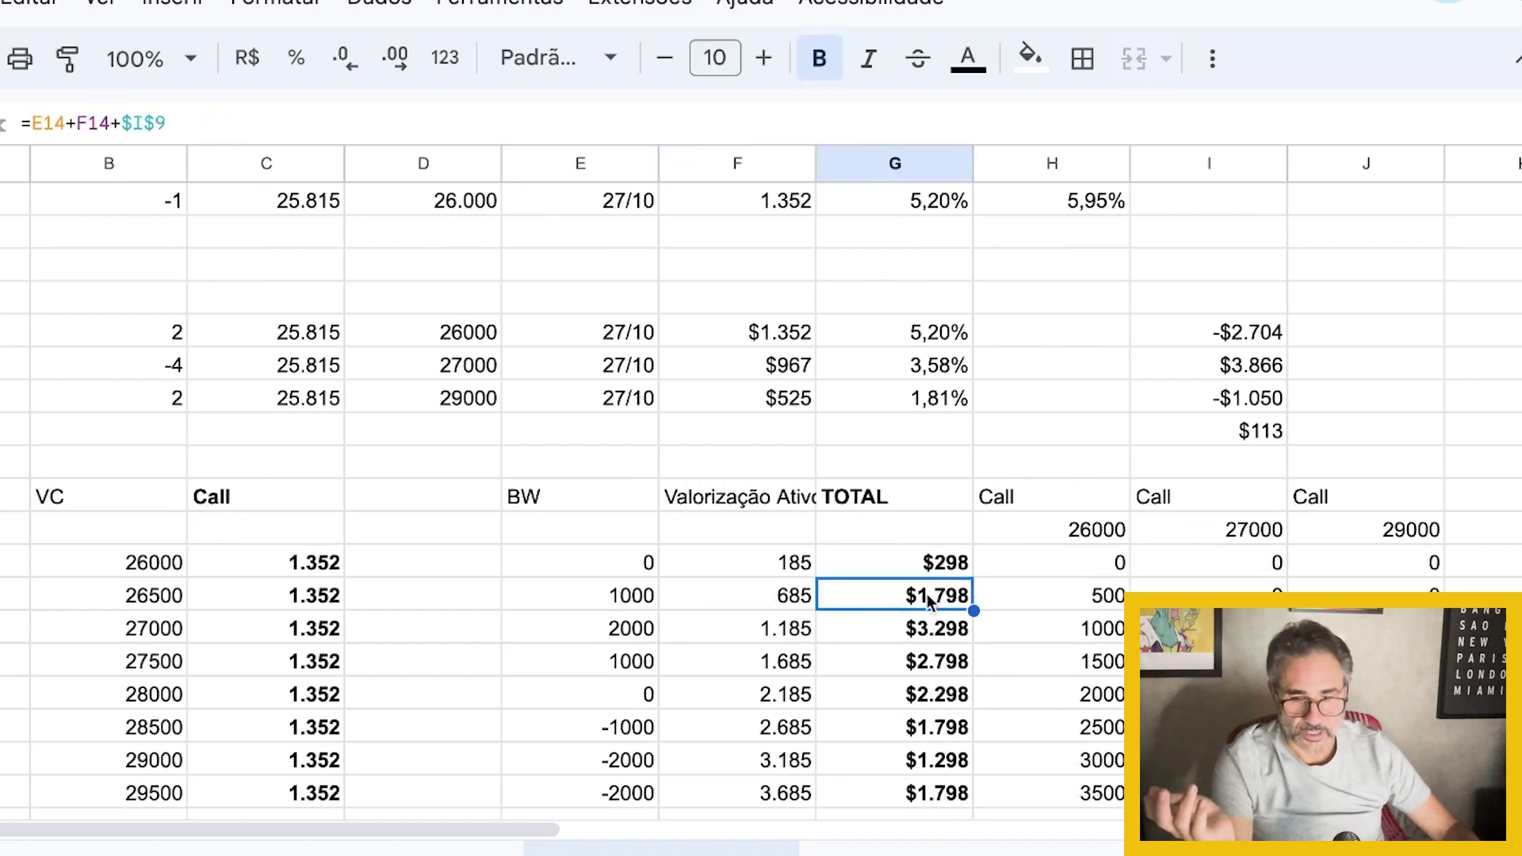
scroll(929, 600, "down", 2)
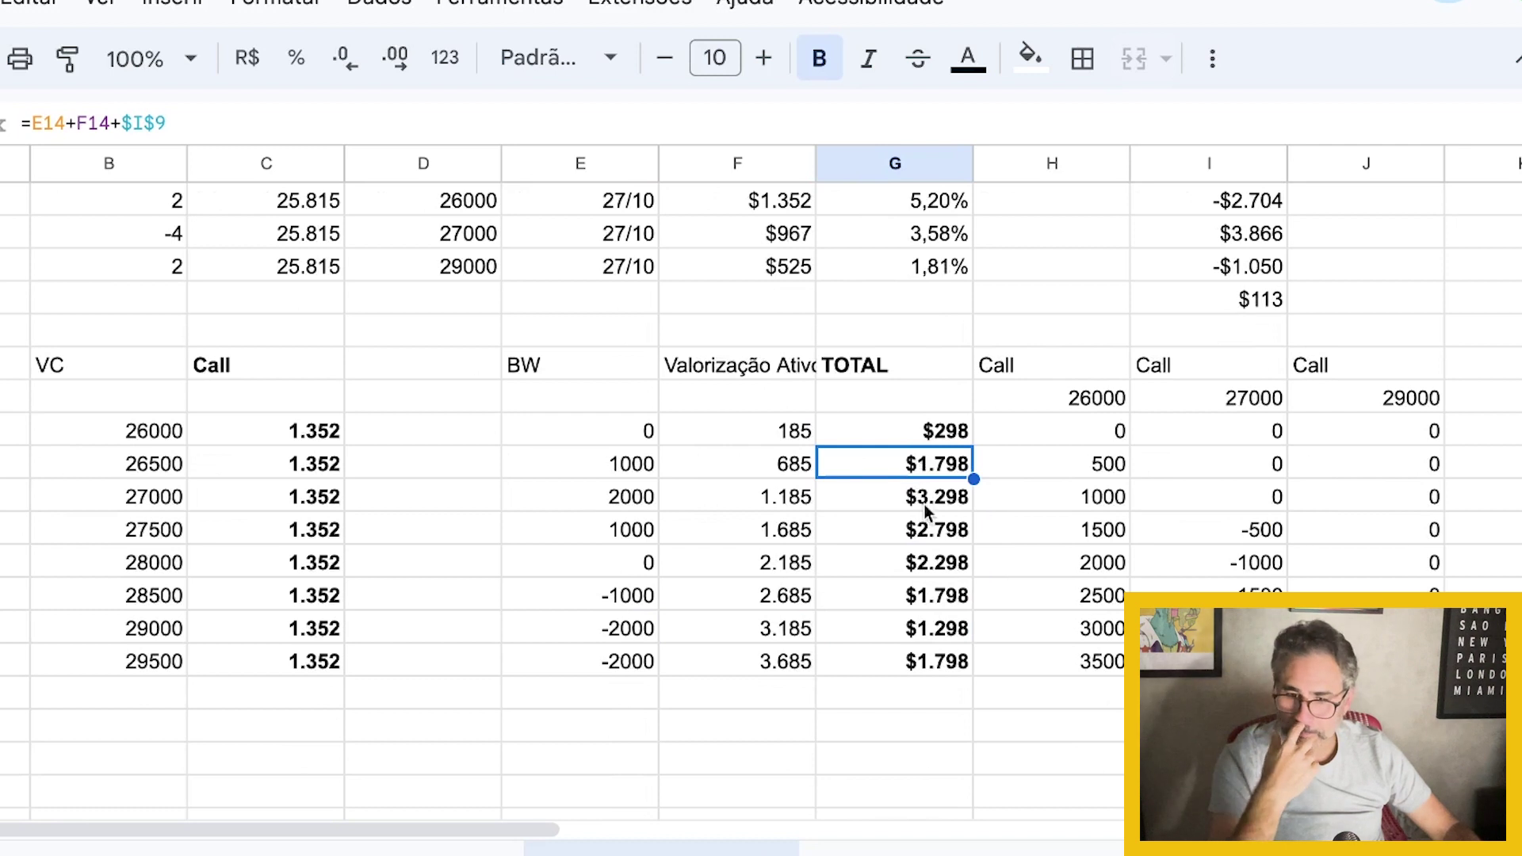
left_click(926, 528)
left_click(904, 502)
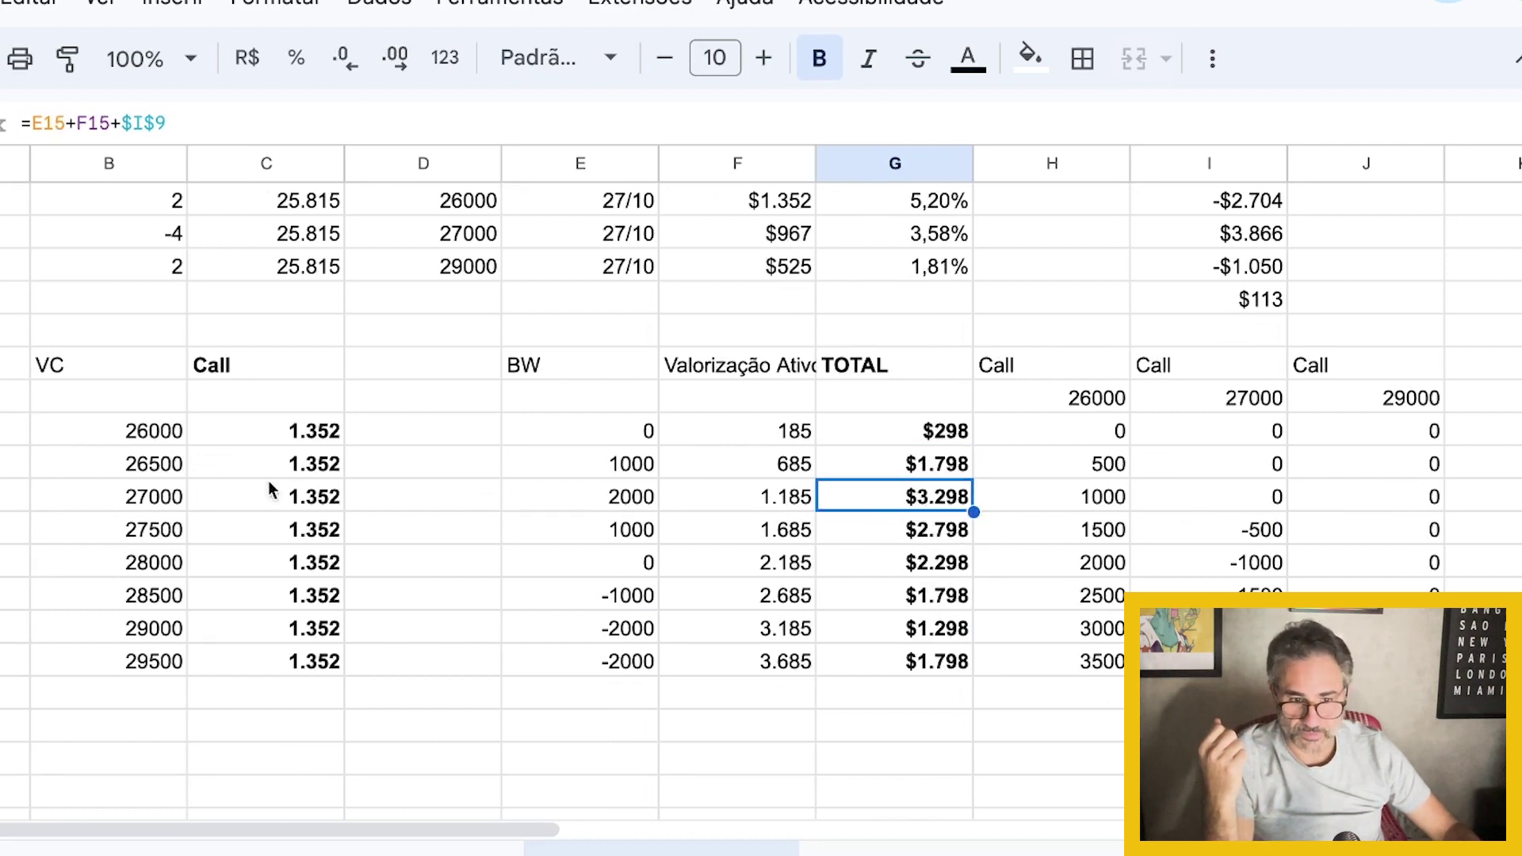
left_click(290, 499)
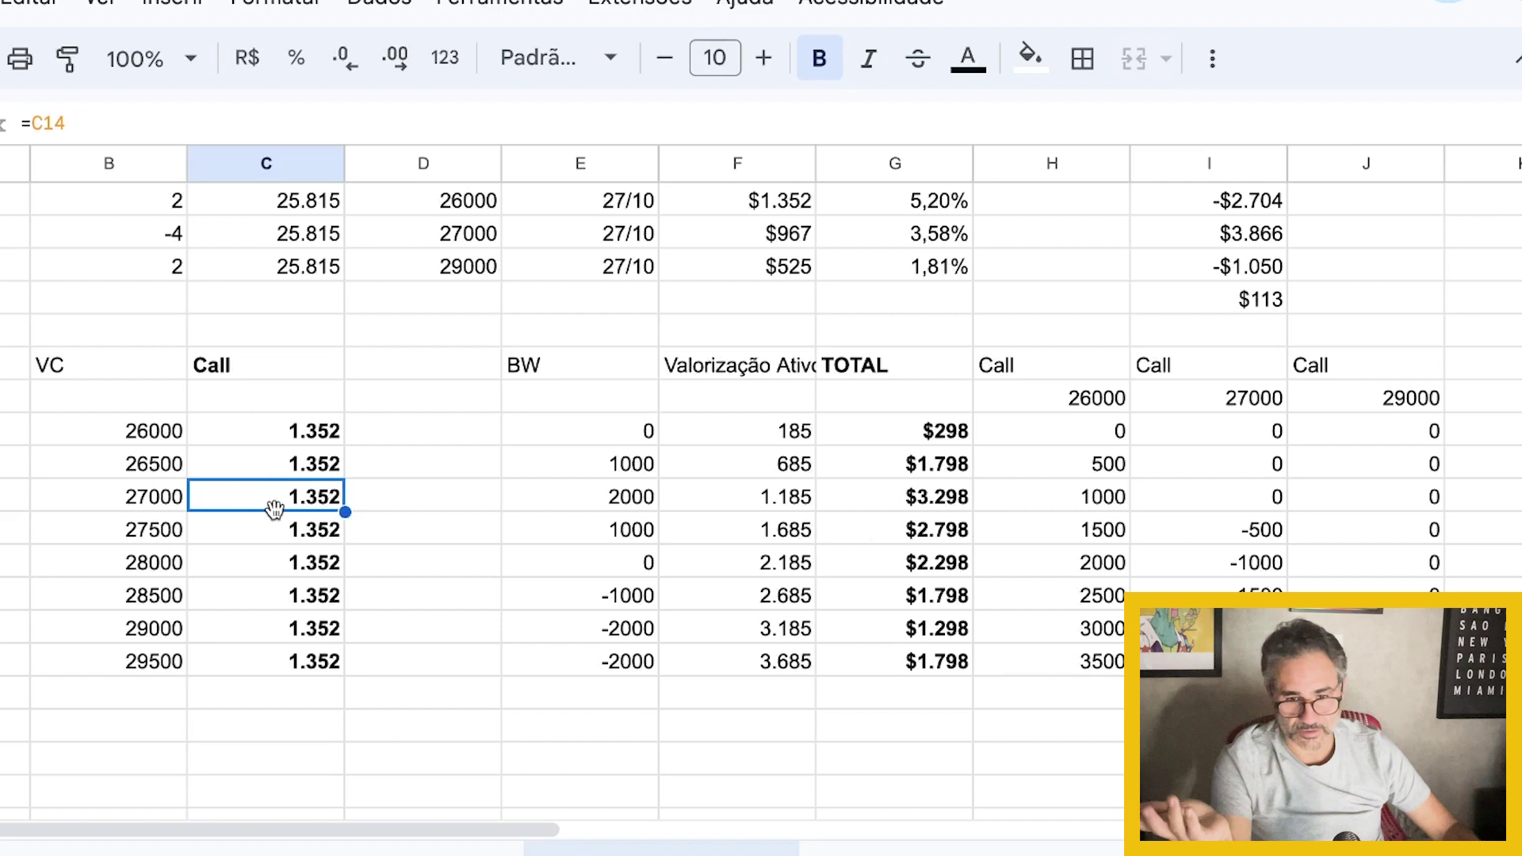
left_click(913, 499)
left_click_drag(308, 463, 319, 626)
left_click(951, 596)
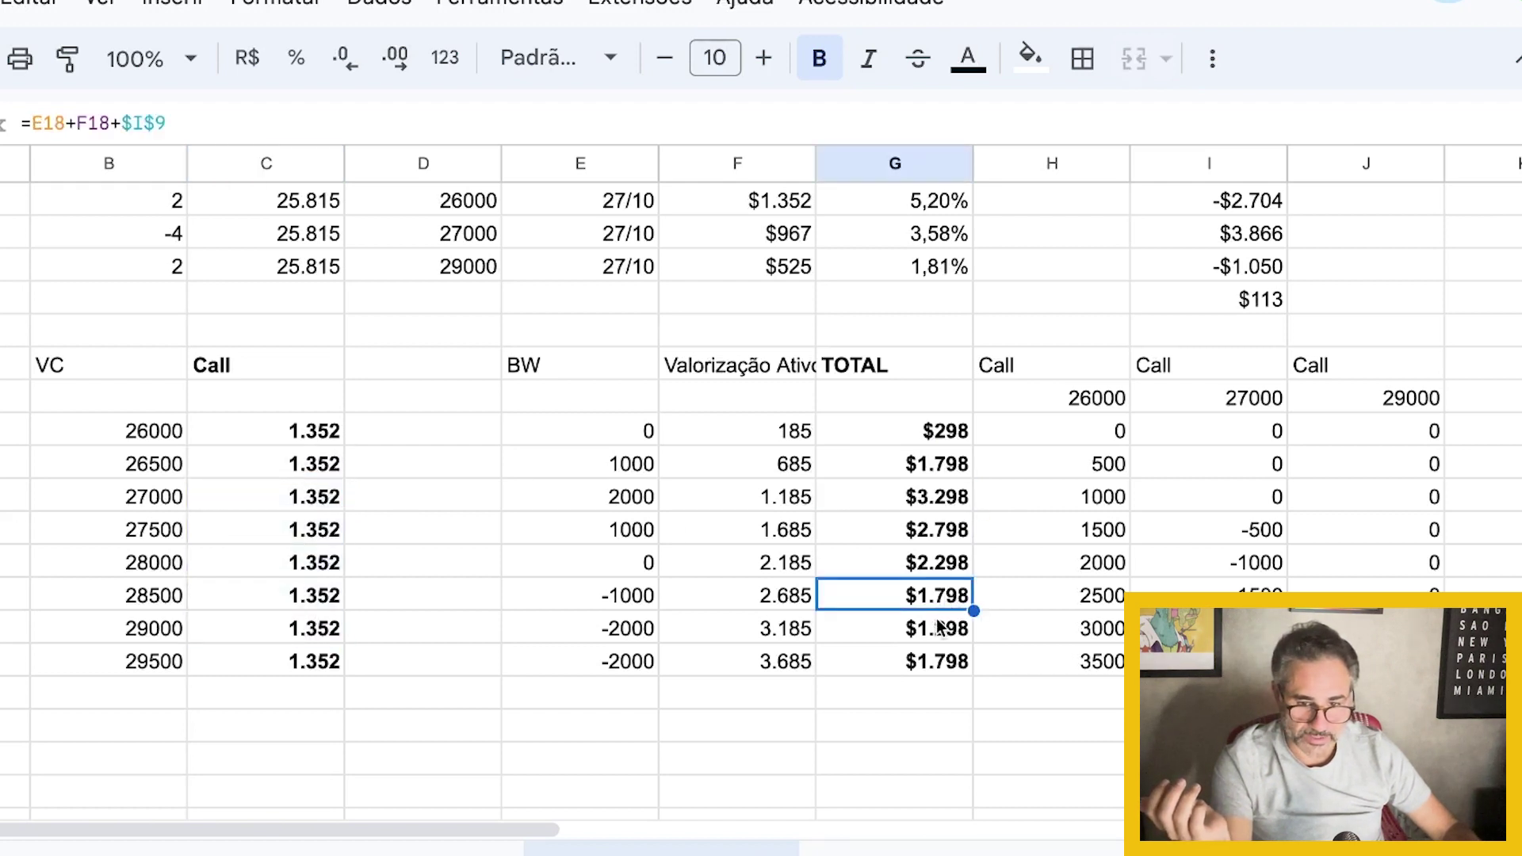
Examine the VC 29000 scenario row, including its BW and Valorização Ativo formulas.
left_click_drag(937, 630, 138, 639)
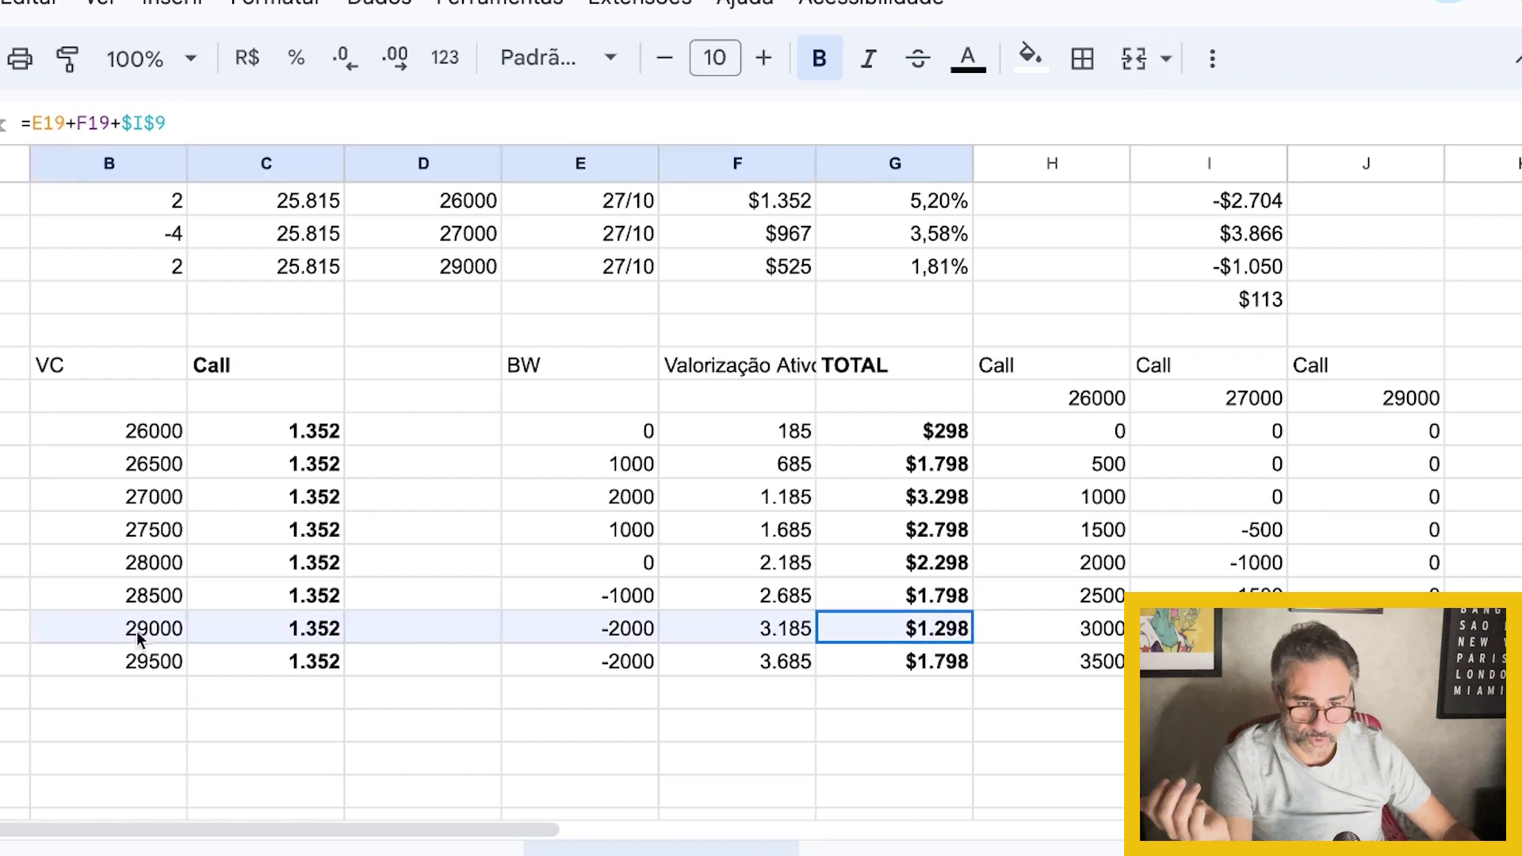
key("ctrl+c")
left_click(573, 635)
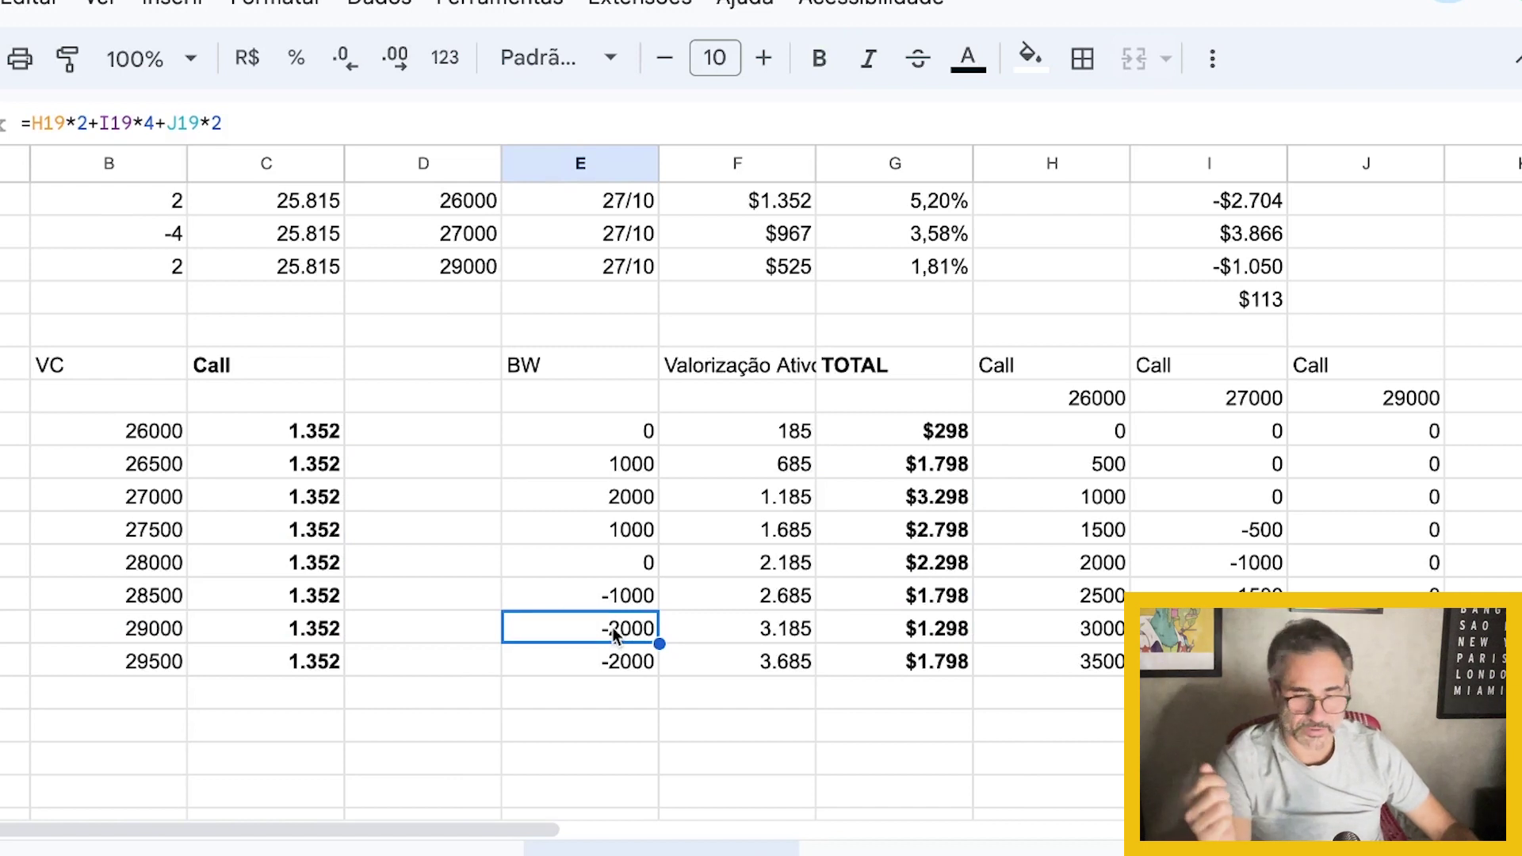
left_click(761, 634)
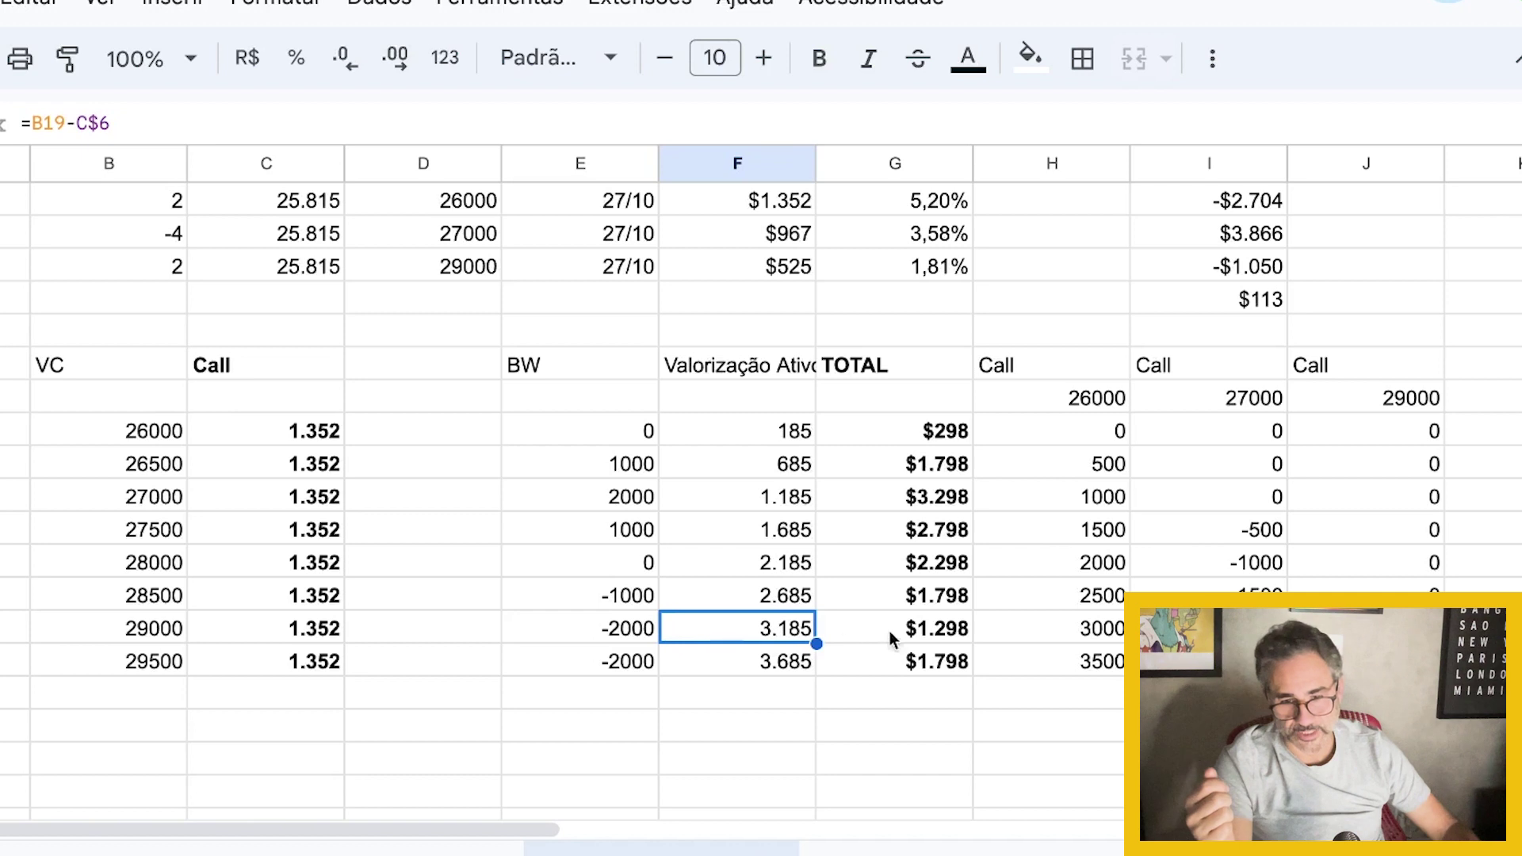
Compare TOTAL with the Call premium at VC 29000 and across all scenarios from 26000 to 29500.
left_click(933, 630)
left_click(284, 631)
left_click(938, 631)
left_click(288, 634)
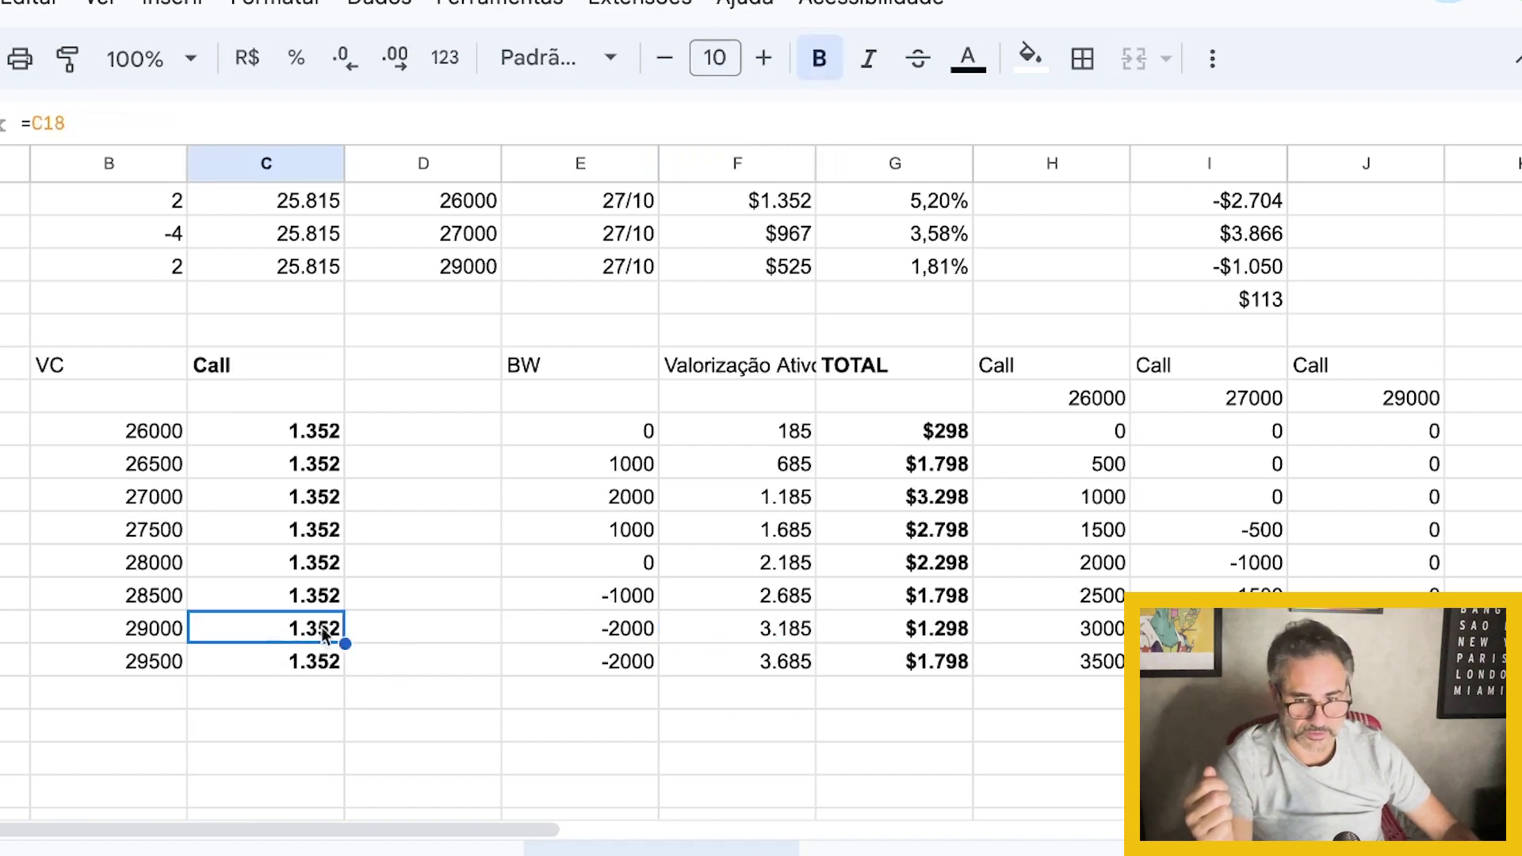
left_click(934, 633)
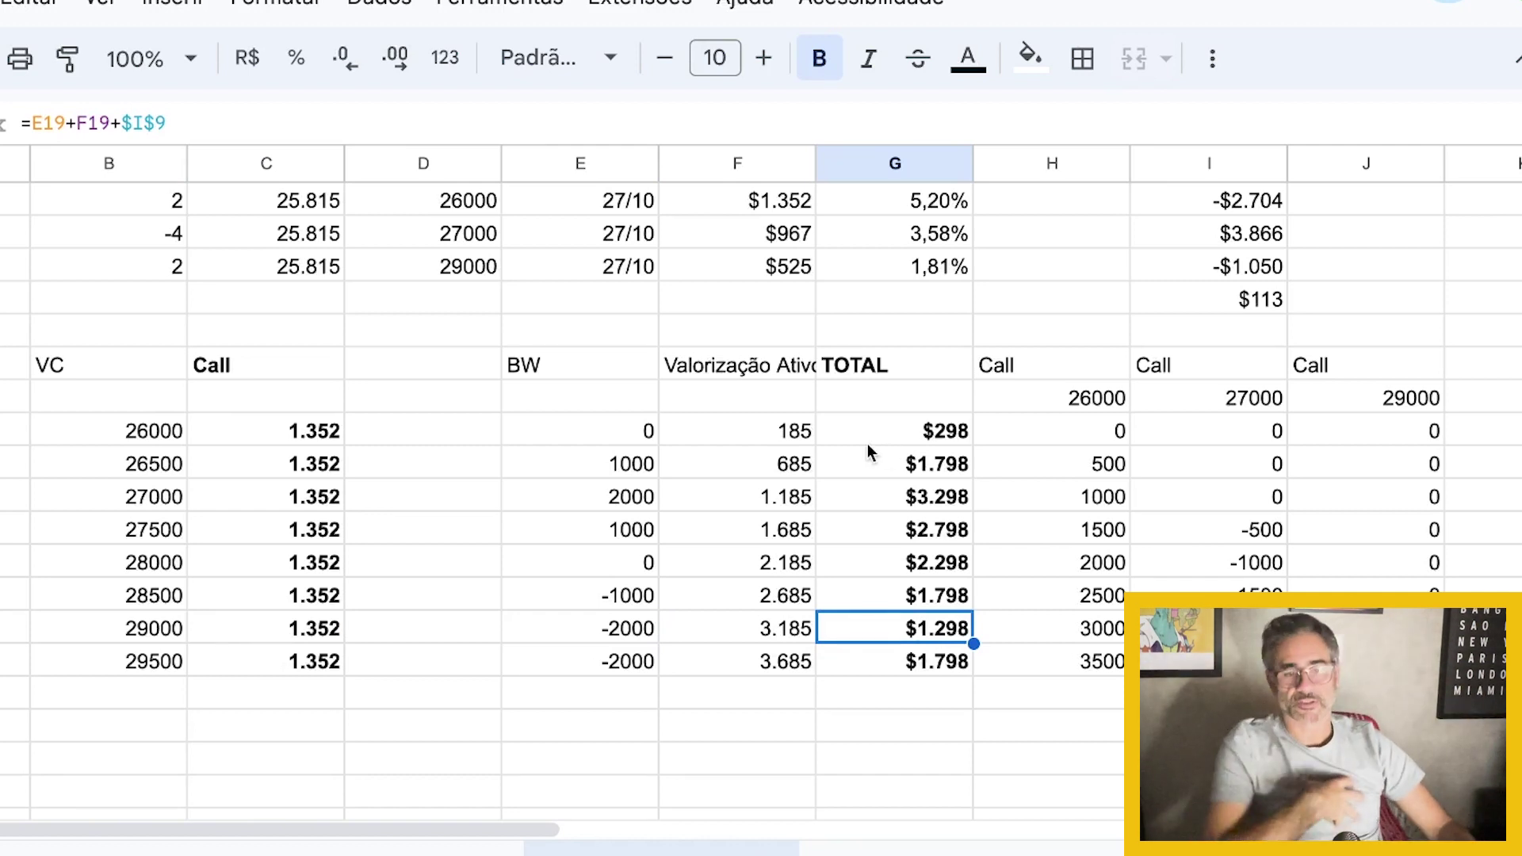
left_click_drag(296, 432, 313, 661)
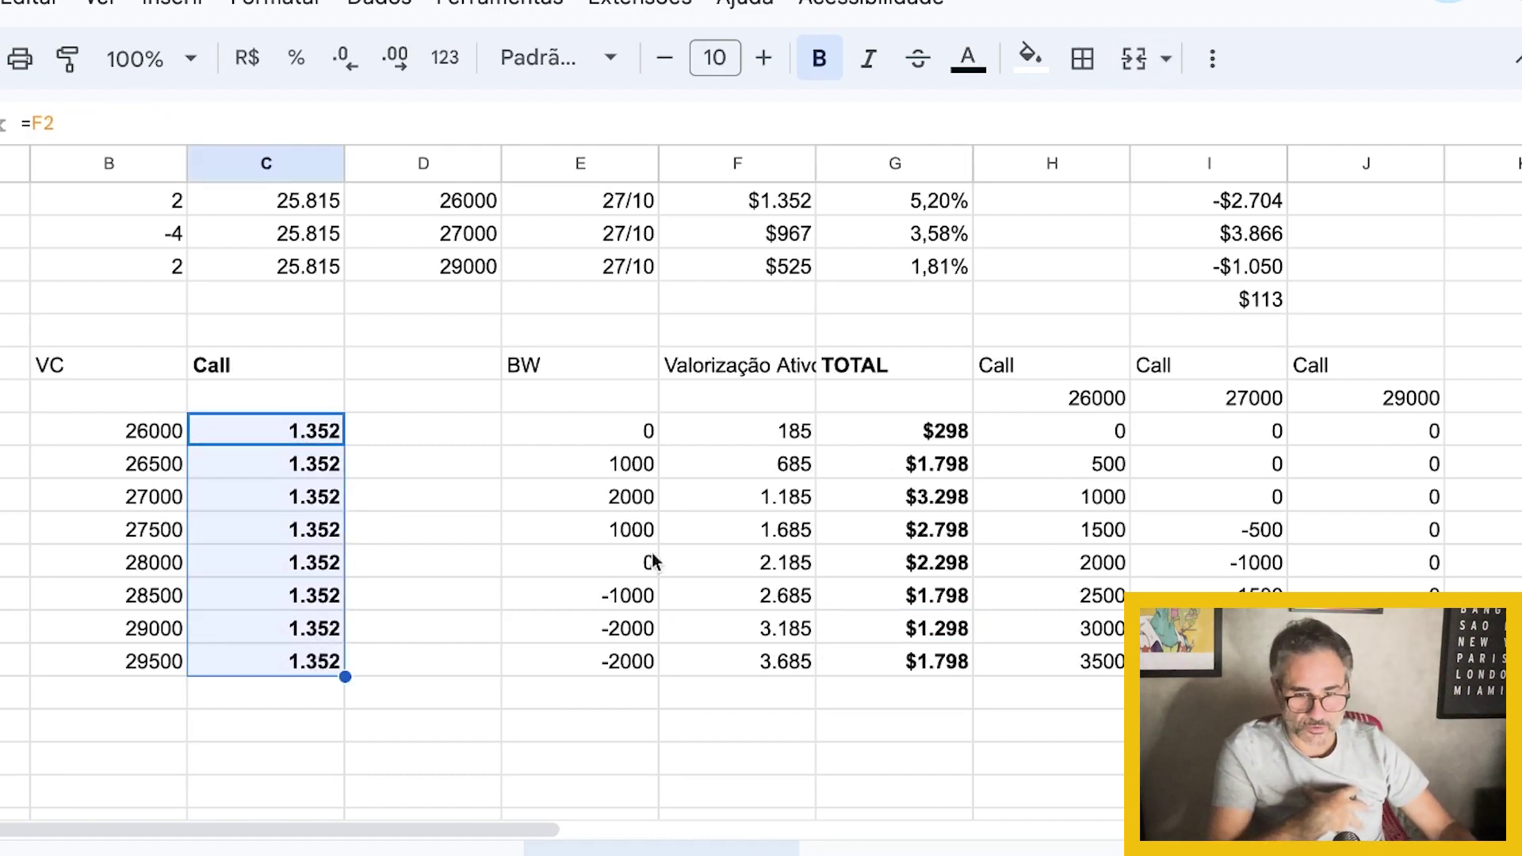
left_click_drag(935, 431, 934, 671)
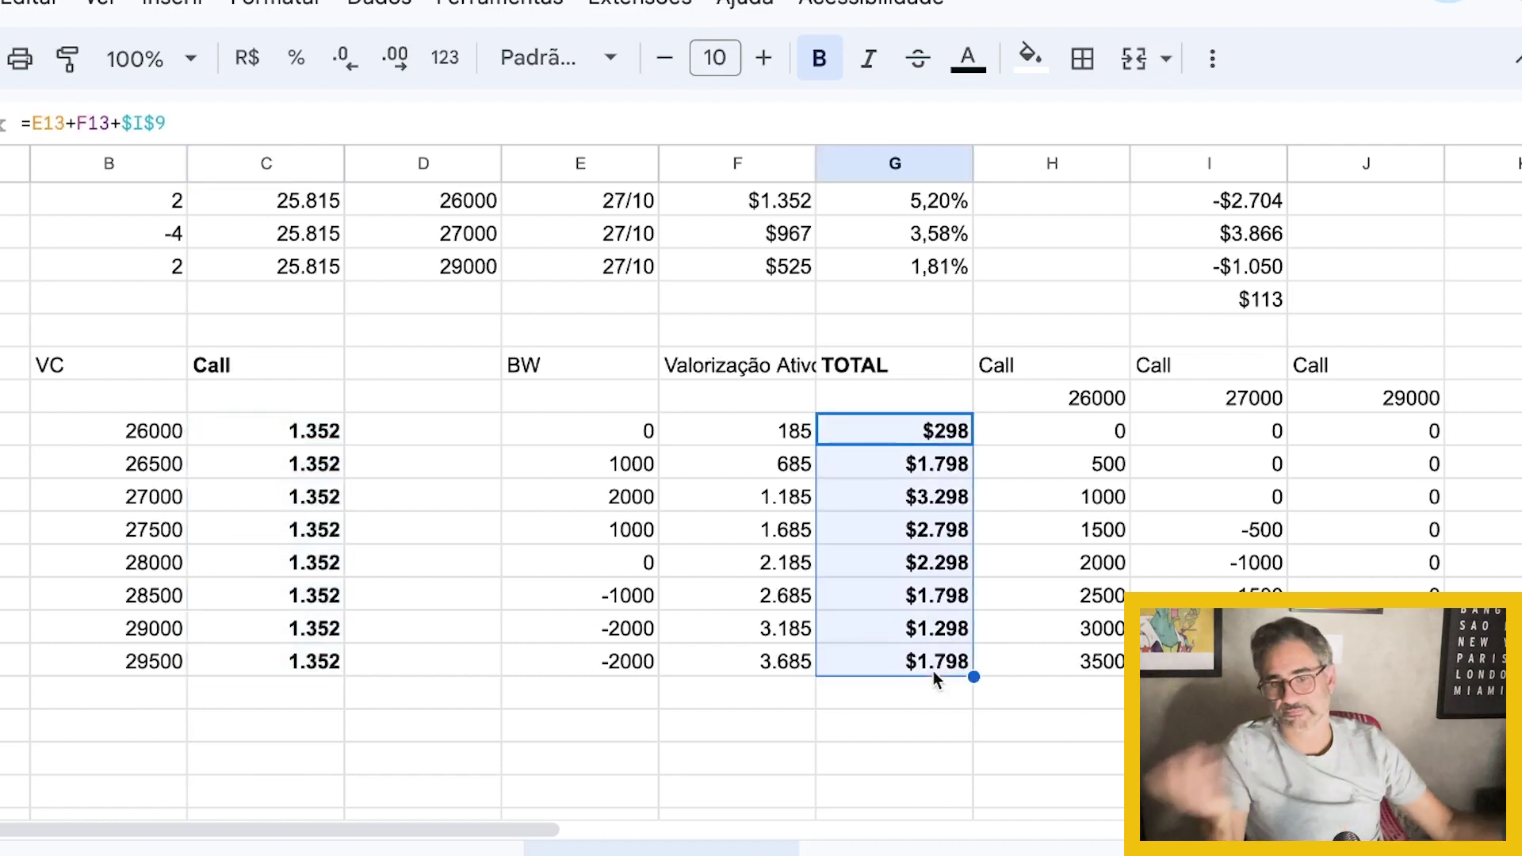